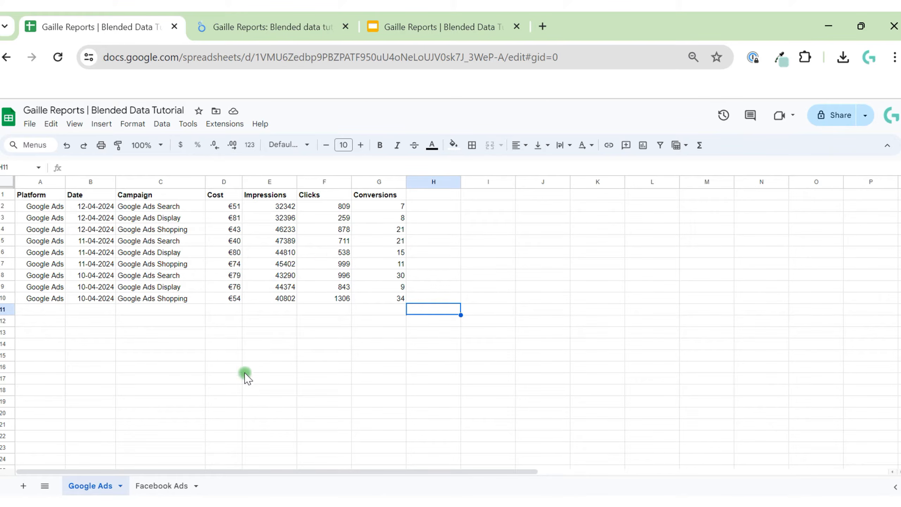
# - Examine the Facebook Ads sheet and the Platform, Date and Campaign columns of the Google Ads sheet
pyautogui.click(163, 484)
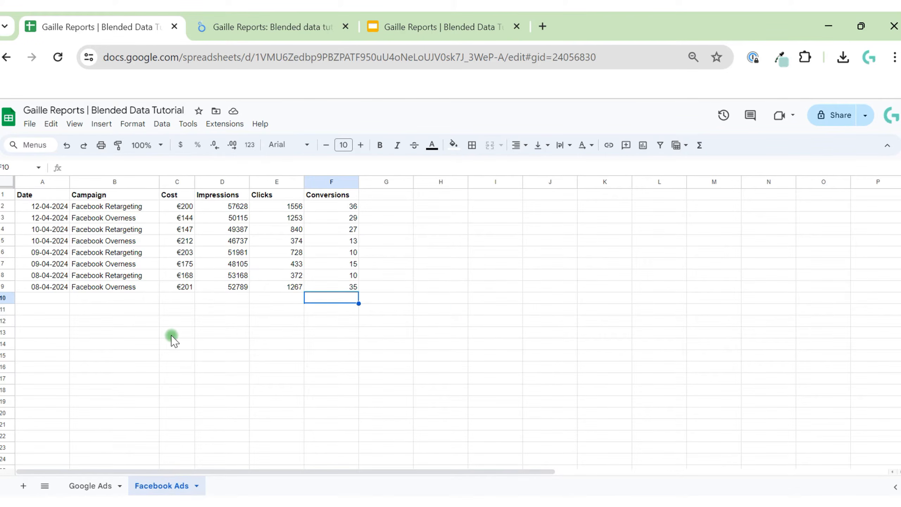
pyautogui.click(76, 484)
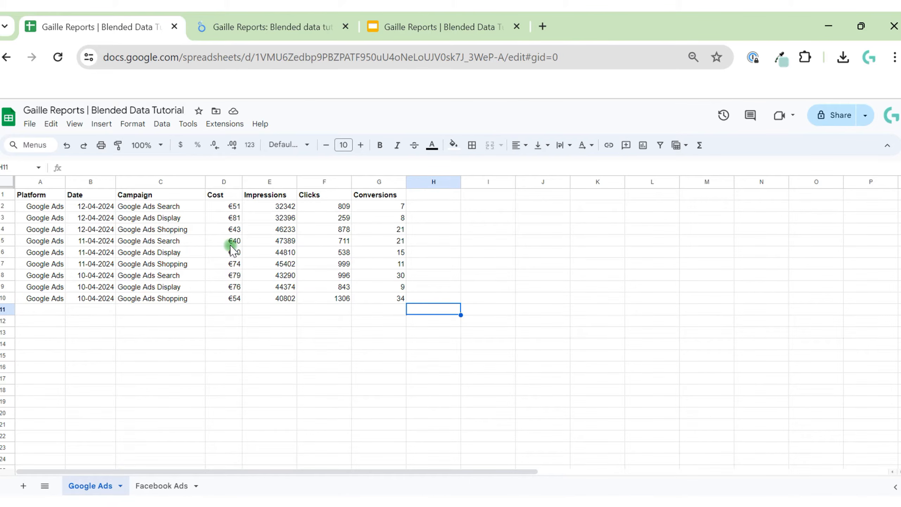
pyautogui.click(43, 182)
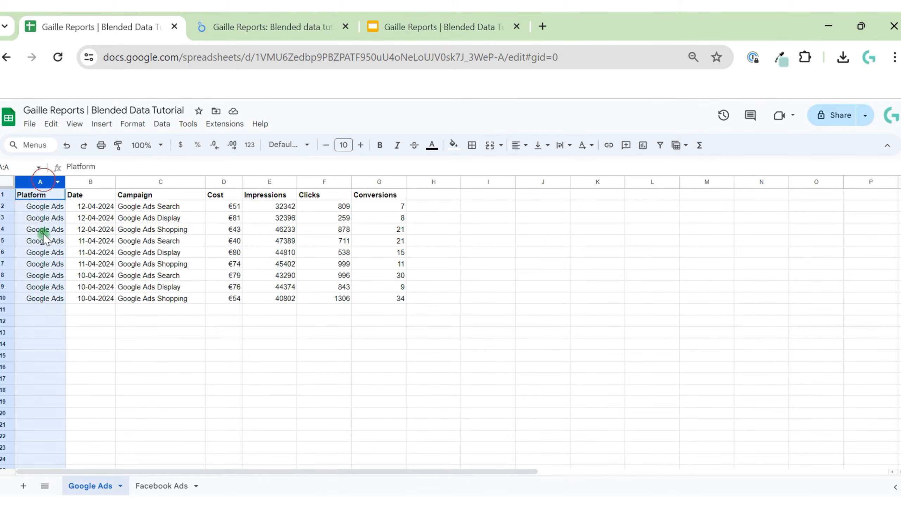
pyautogui.click(53, 285)
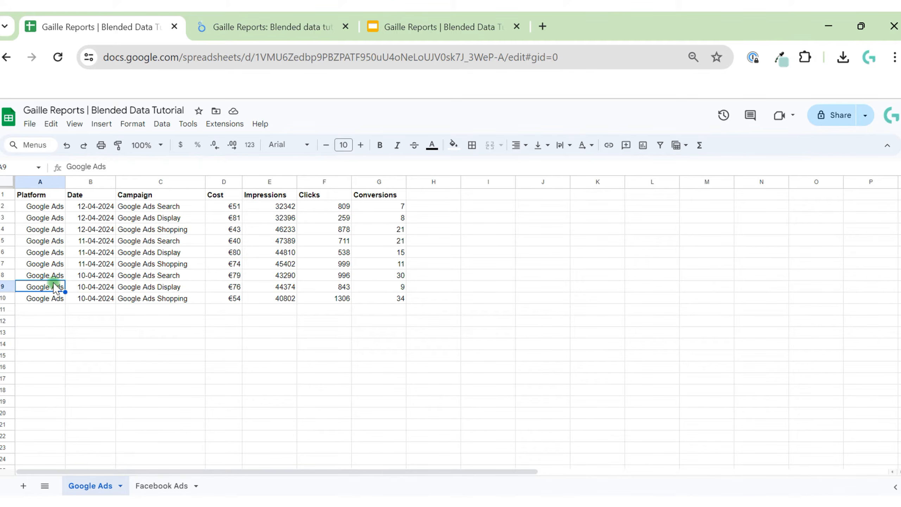
pyautogui.moveTo(94, 216); pyautogui.dragTo(96, 308)
pyautogui.moveTo(159, 217); pyautogui.dragTo(161, 297)
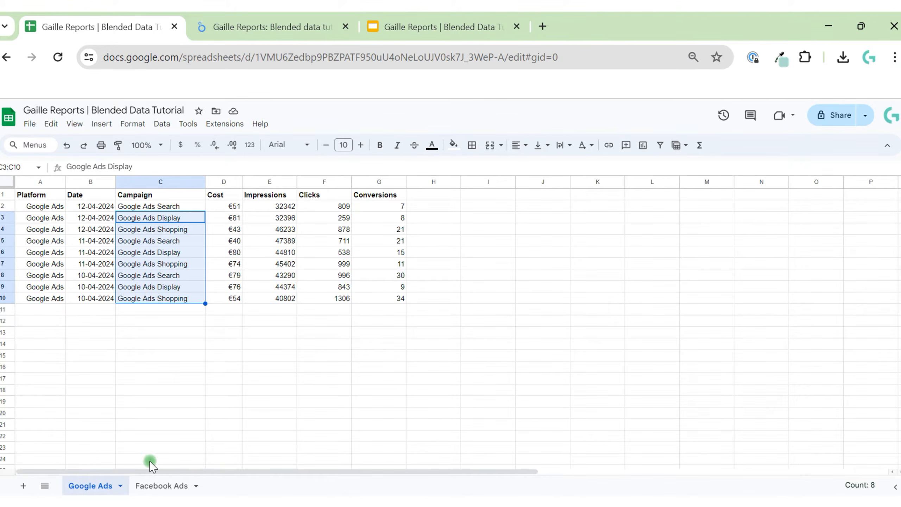
# - Insert a column before Date on the Facebook Ads sheet and give it the header Platform
pyautogui.click(156, 487)
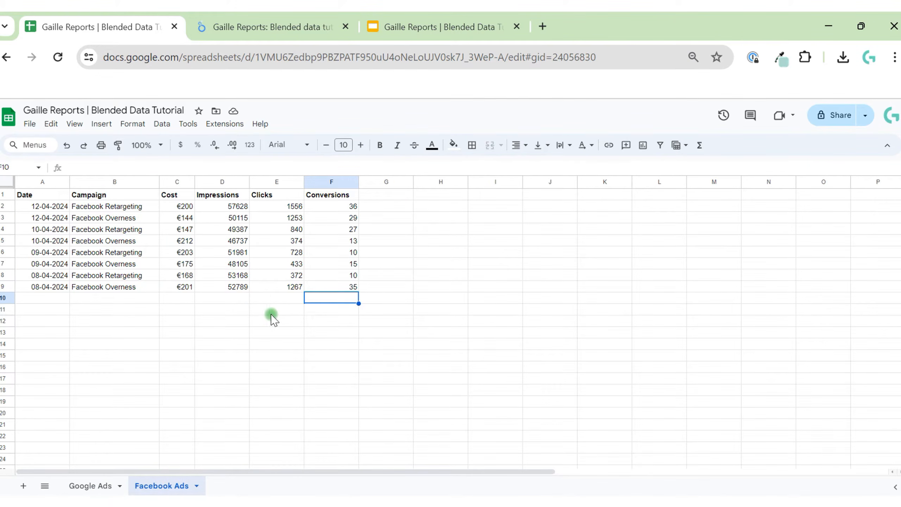
pyautogui.rightClick(53, 181)
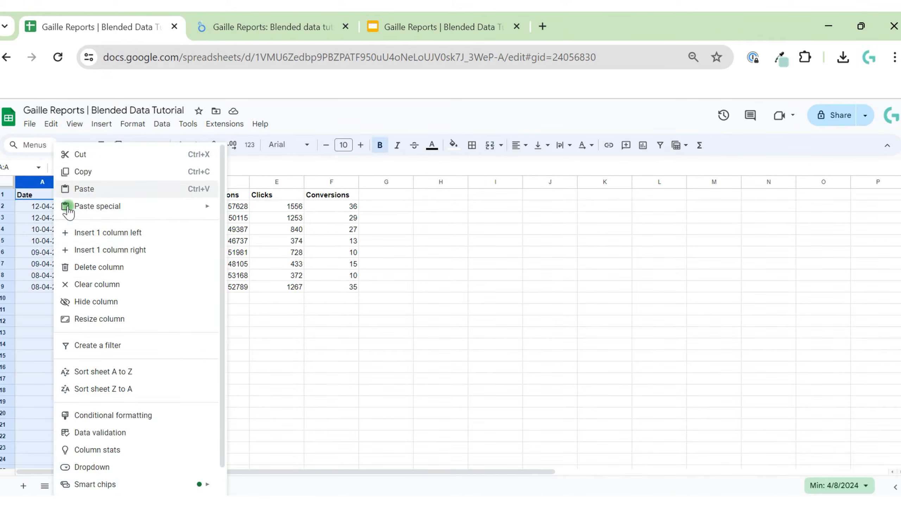
pyautogui.click(113, 233)
pyautogui.click(35, 199)
pyautogui.write('Platfrom')
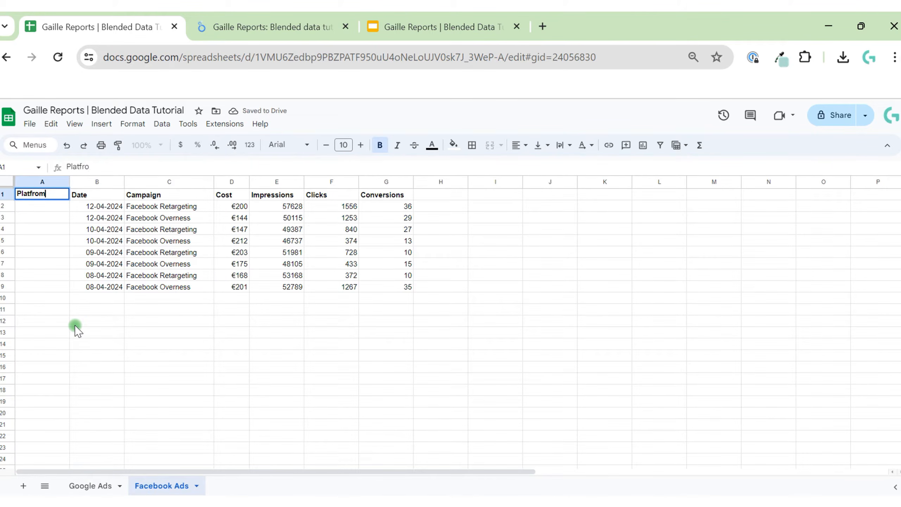
pyautogui.press('BackSpace')
pyautogui.press('BackSpace')
pyautogui.press('BackSpace')
pyautogui.write('orm')
pyautogui.press('Return')
# - Fill the Platform column with Facebook Ads for every data row, A2 through A9
pyautogui.write('Facebook Ads')
pyautogui.hotkey('ctrl', 'Return')
pyautogui.hotkey('ctrl', 'c')
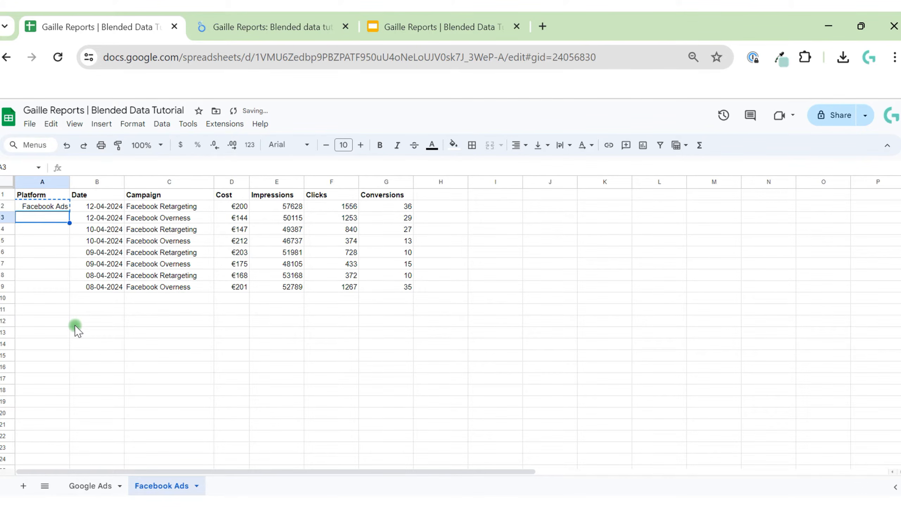
pyautogui.press('Down')
pyautogui.hotkey('shift', 'Down')
pyautogui.hotkey('shift', 'Down')
pyautogui.hotkey('shift', 'Down')
pyautogui.hotkey('shift', 'Down')
pyautogui.hotkey('shift', 'Down')
pyautogui.hotkey('shift', 'Down')
pyautogui.hotkey('shift', 'Down')
pyautogui.hotkey('shift', 'Down')
pyautogui.hotkey('shift', 'Up')
pyautogui.hotkey('shift', 'Up')
pyautogui.hotkey('ctrl', 'v')
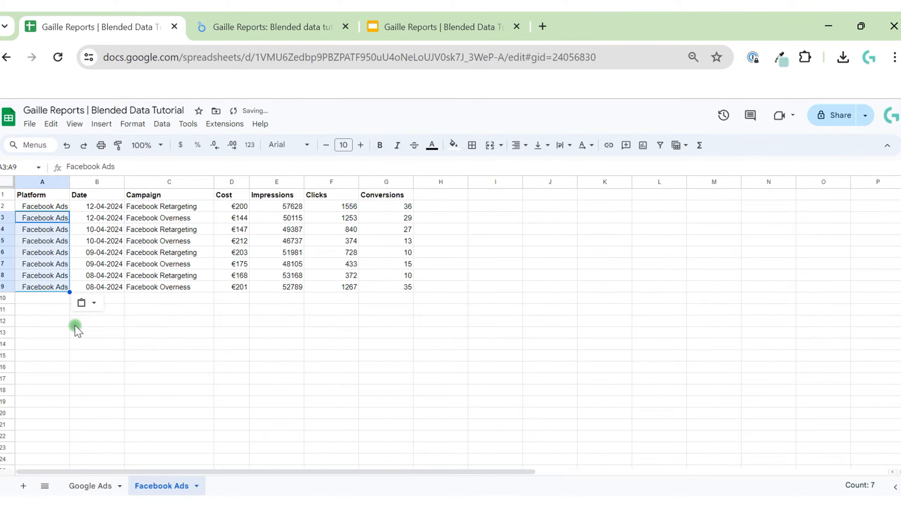
pyautogui.click(421, 372)
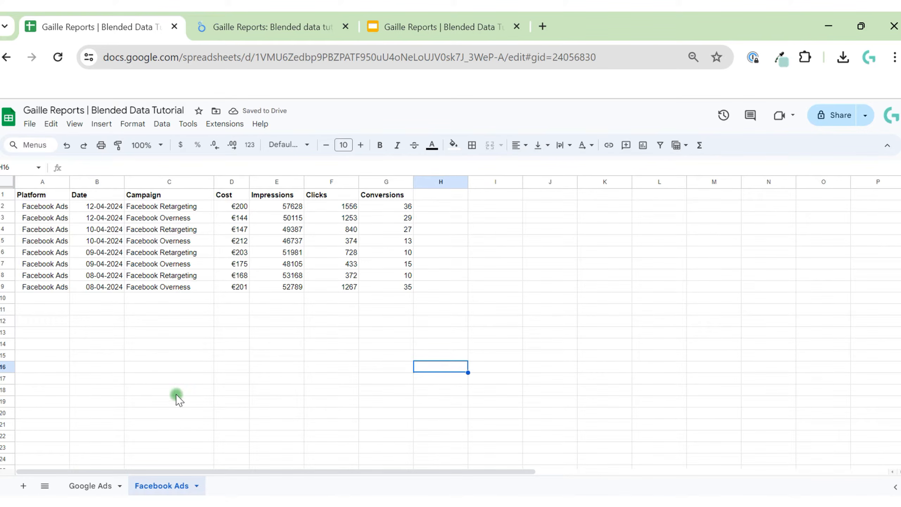
# - Compare the column structure of the Google Ads sheet with that of the Facebook Ads sheet
pyautogui.click(107, 484)
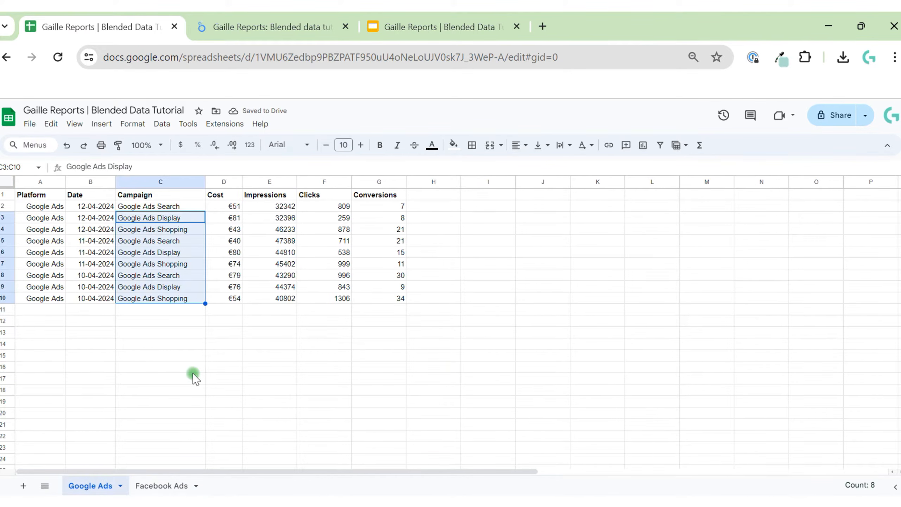
pyautogui.click(168, 322)
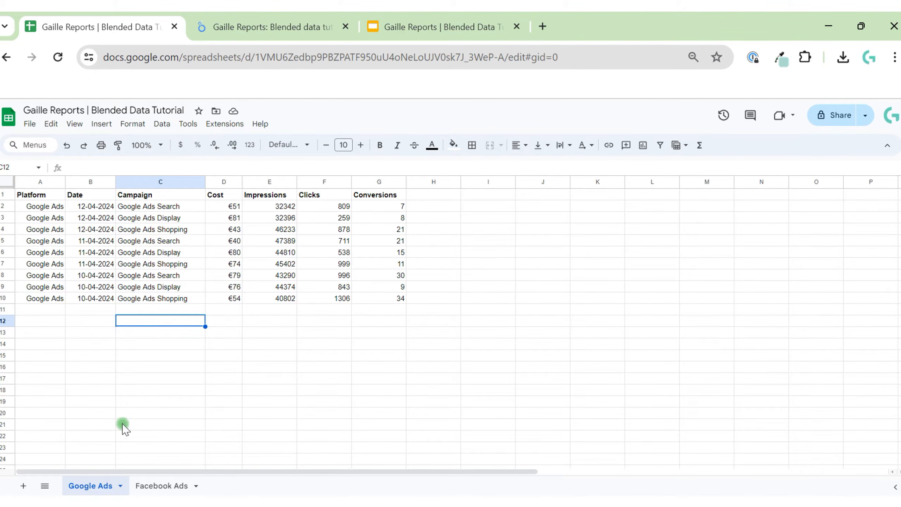
pyautogui.click(163, 485)
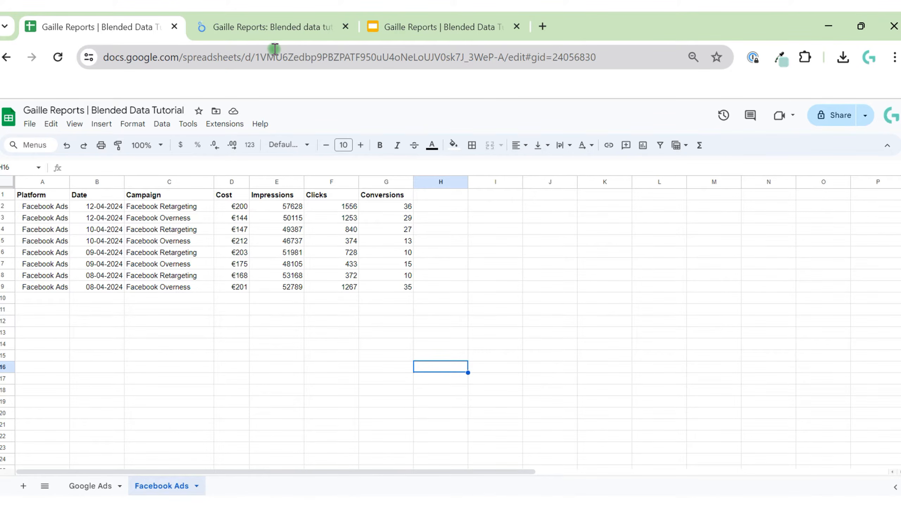
# - In the Looker Studio report, add the Google Ads worksheet of the Gaille Reports | Blended Data Tutorial spreadsheet as a data source
pyautogui.click(284, 17)
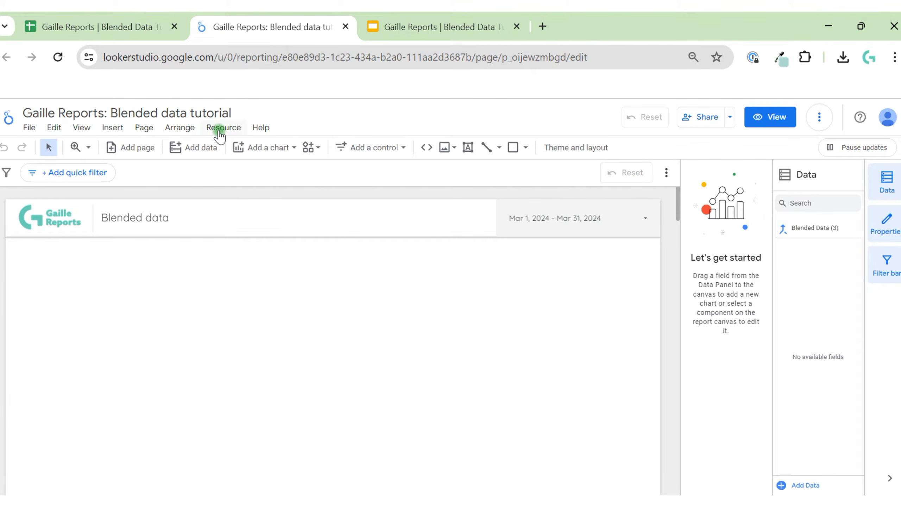
pyautogui.click(208, 147)
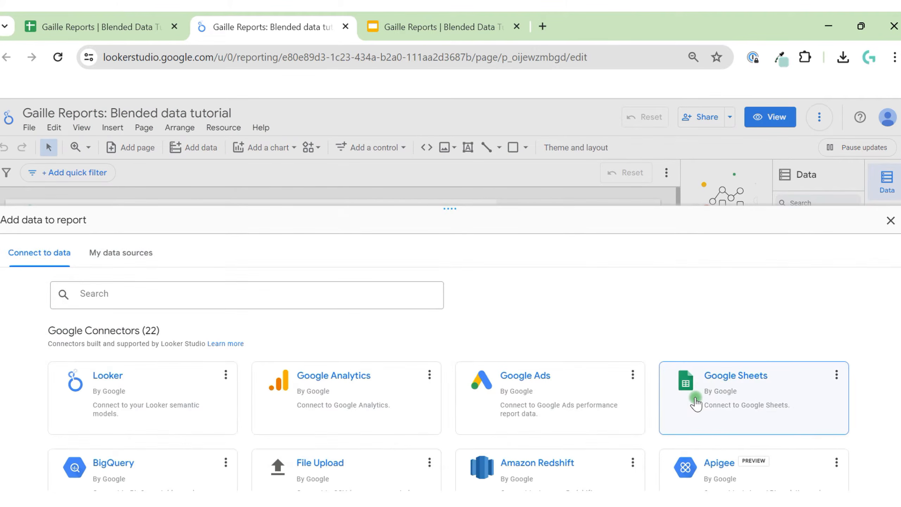
pyautogui.click(694, 399)
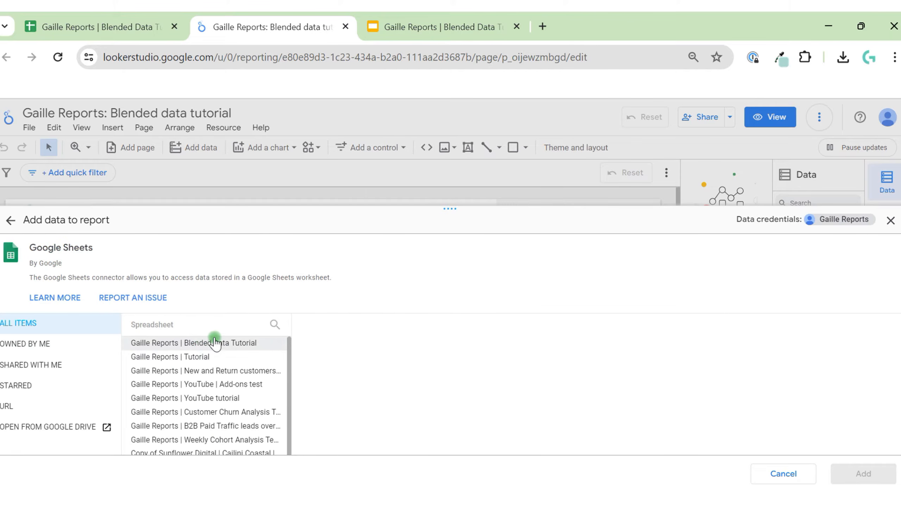
pyautogui.click(189, 344)
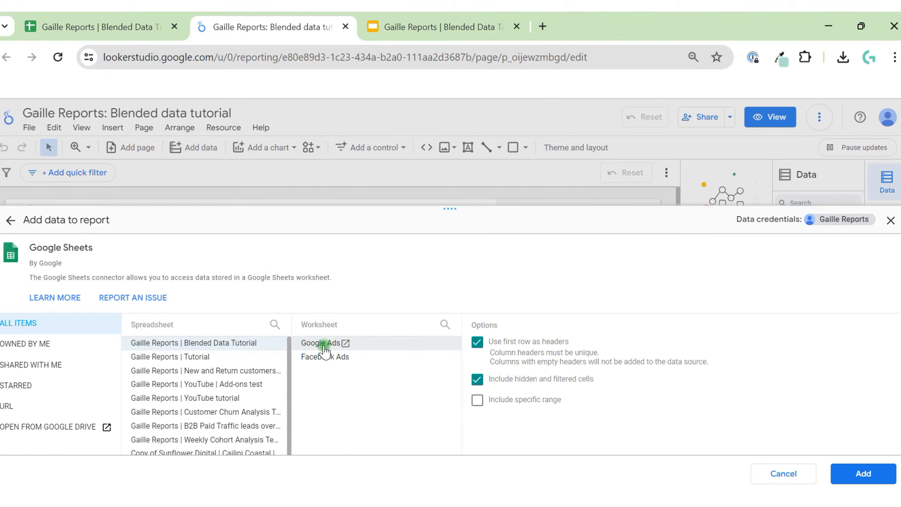
pyautogui.click(871, 490)
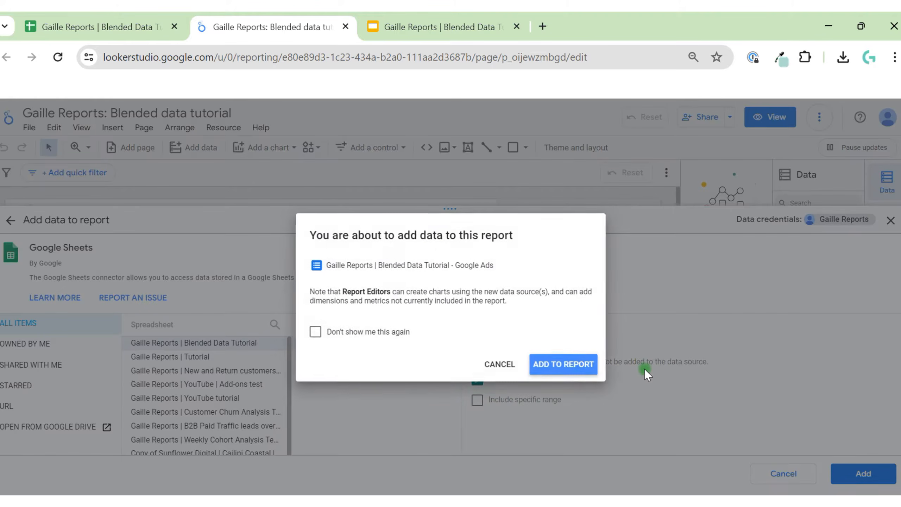
pyautogui.click(568, 363)
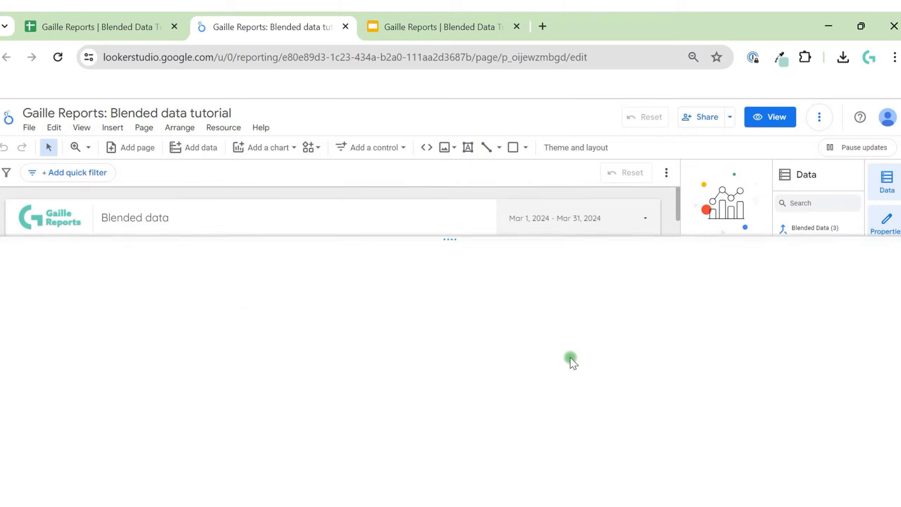
# - Open the added Google Sheets data source for editing and rename it Google Ads
pyautogui.click(217, 127)
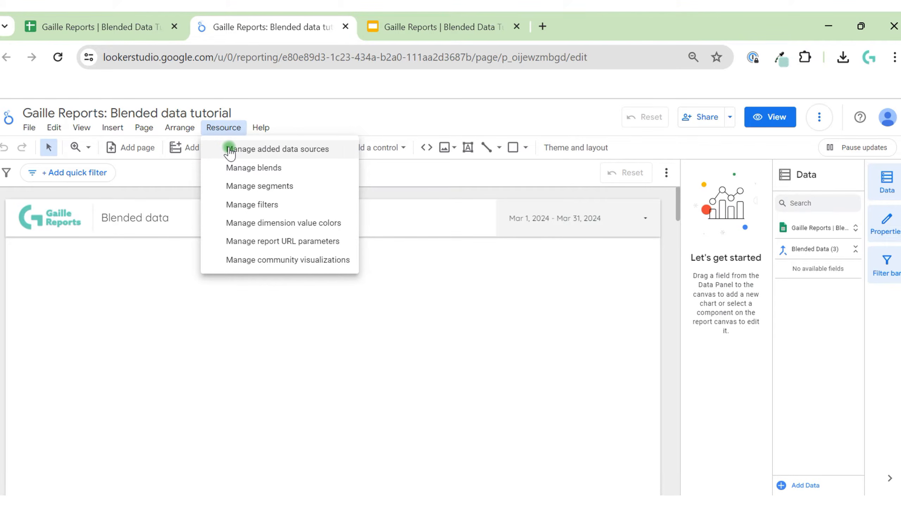
pyautogui.click(284, 146)
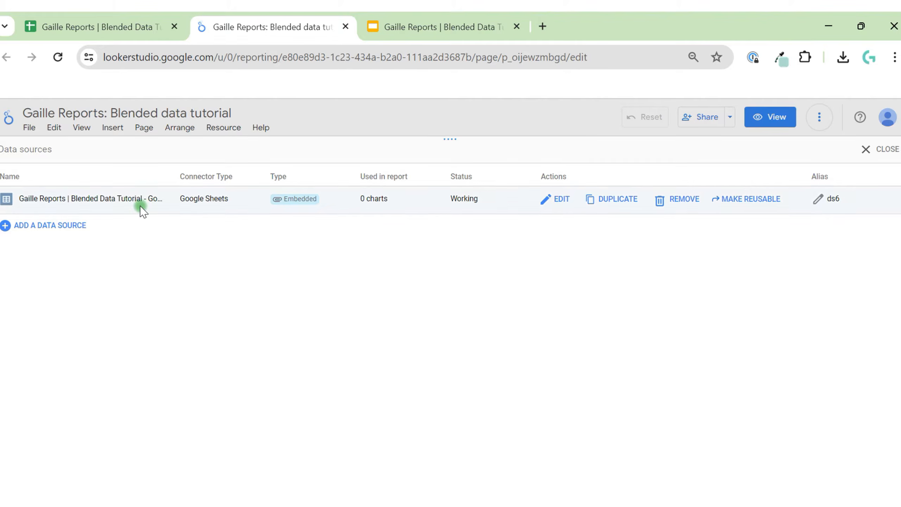
pyautogui.click(553, 206)
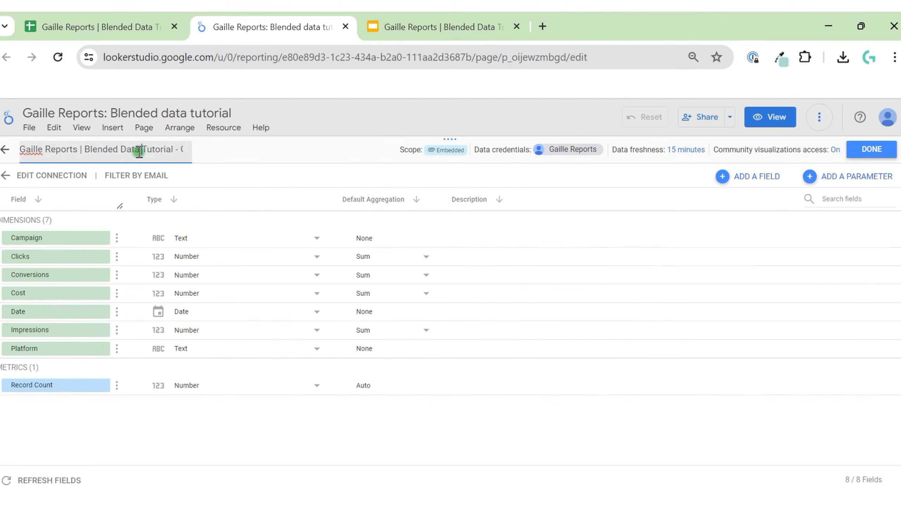
pyautogui.tripleClick(139, 152)
pyautogui.write('Google Ads')
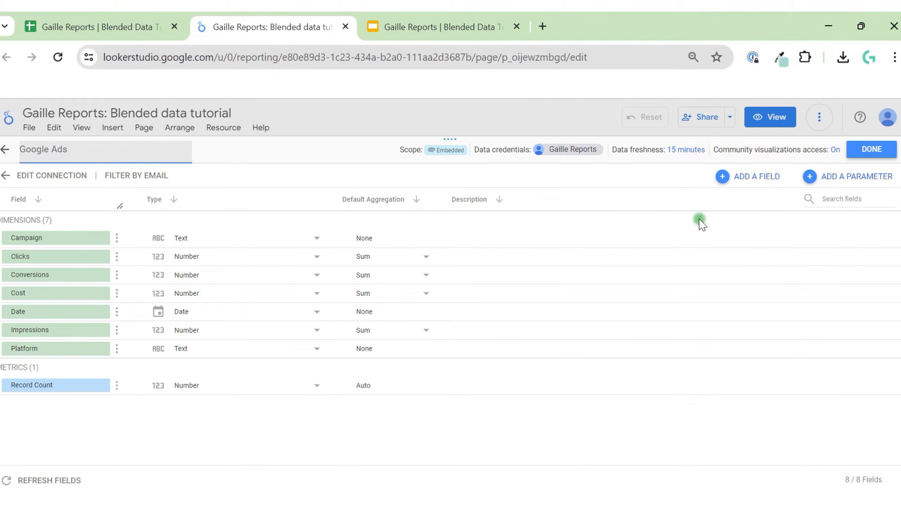
# - Set the Google Ads source's Cost field type to Currency, EUR - Euro (€), and finish editing the source
pyautogui.click(224, 296)
pyautogui.moveTo(245, 411)
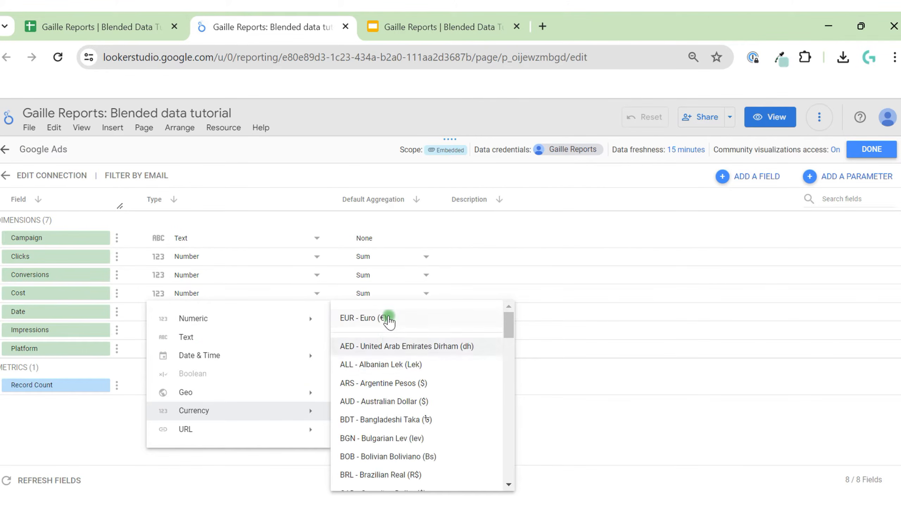
pyautogui.click(389, 317)
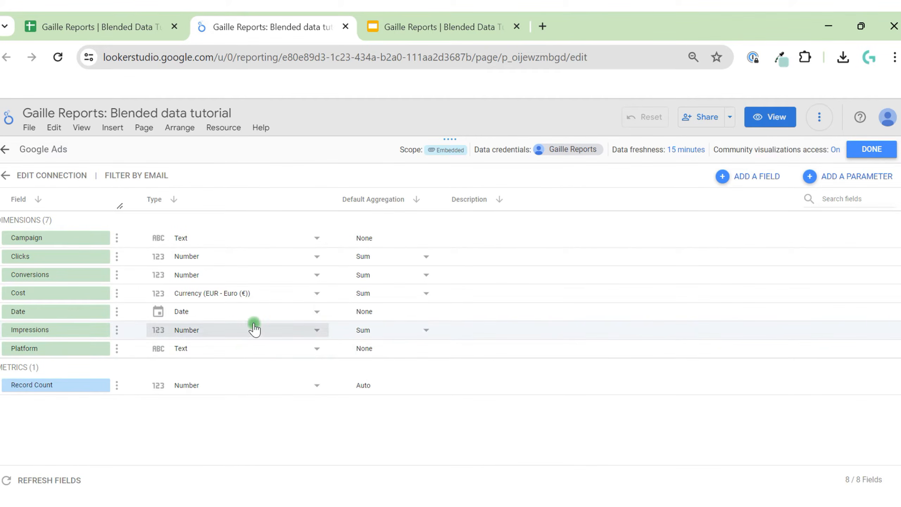
pyautogui.click(866, 162)
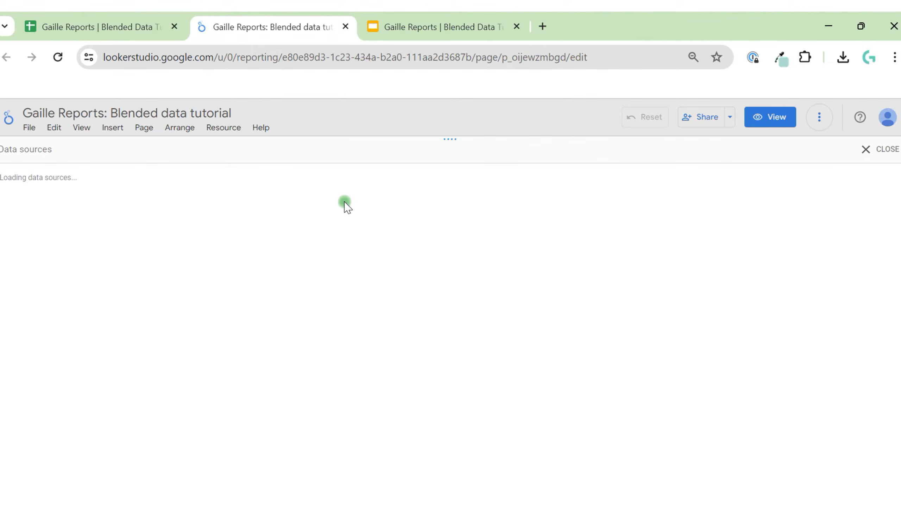
# - Add the Facebook Ads worksheet of the Gaille Reports | Blended Data Tutorial spreadsheet as a second Google Sheets data source
pyautogui.click(61, 227)
pyautogui.click(100, 227)
pyautogui.click(774, 326)
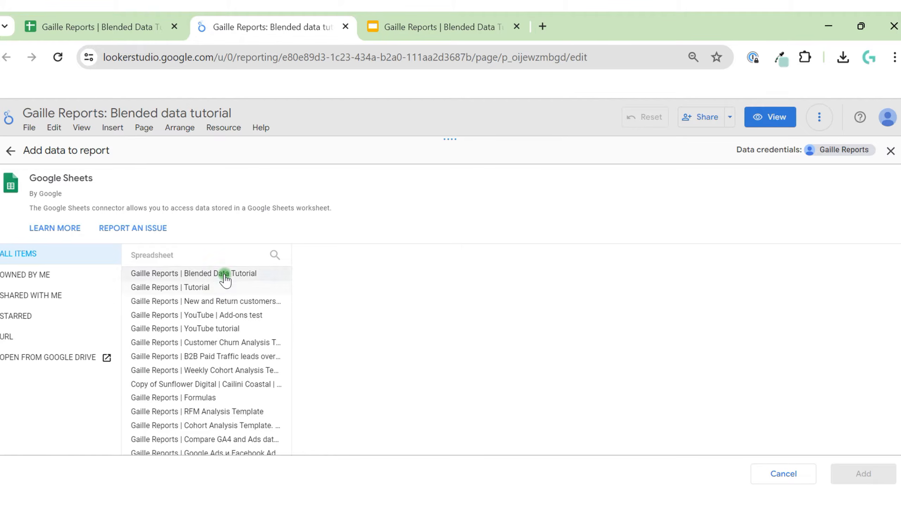
pyautogui.click(222, 274)
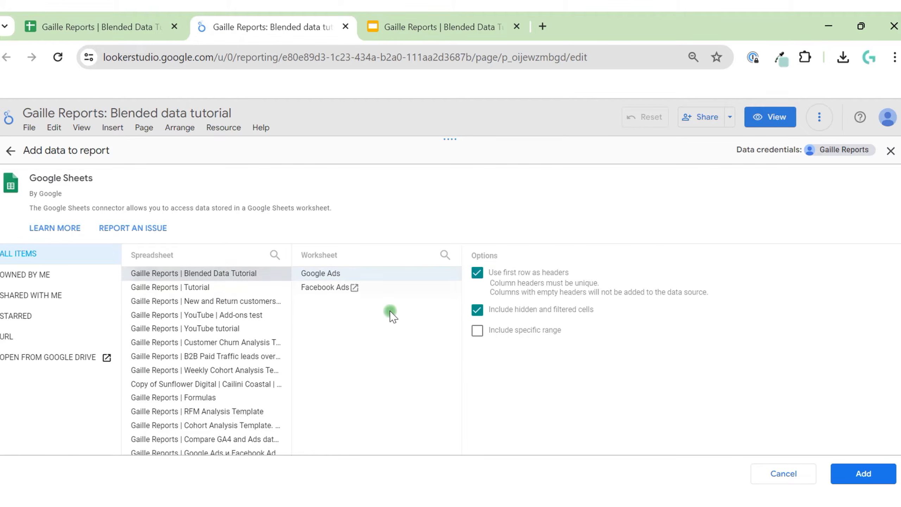
pyautogui.click(313, 289)
pyautogui.click(850, 478)
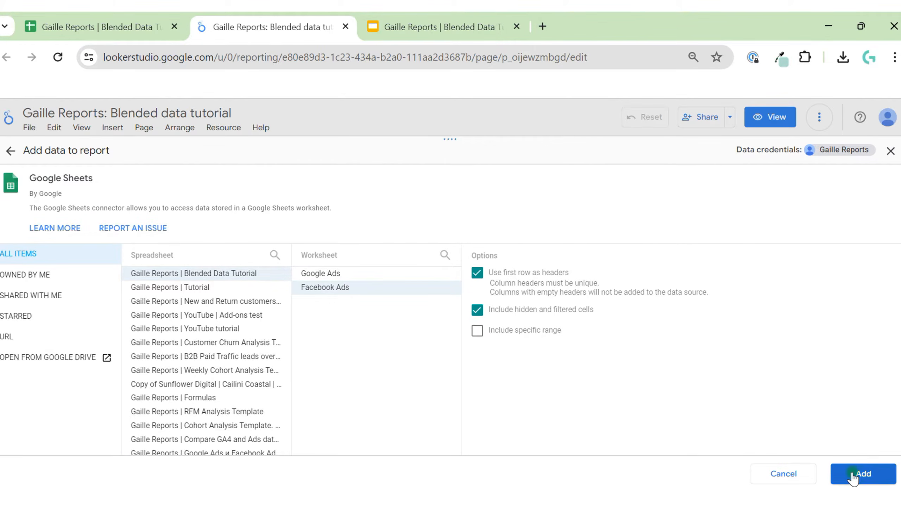
pyautogui.click(853, 472)
pyautogui.click(580, 367)
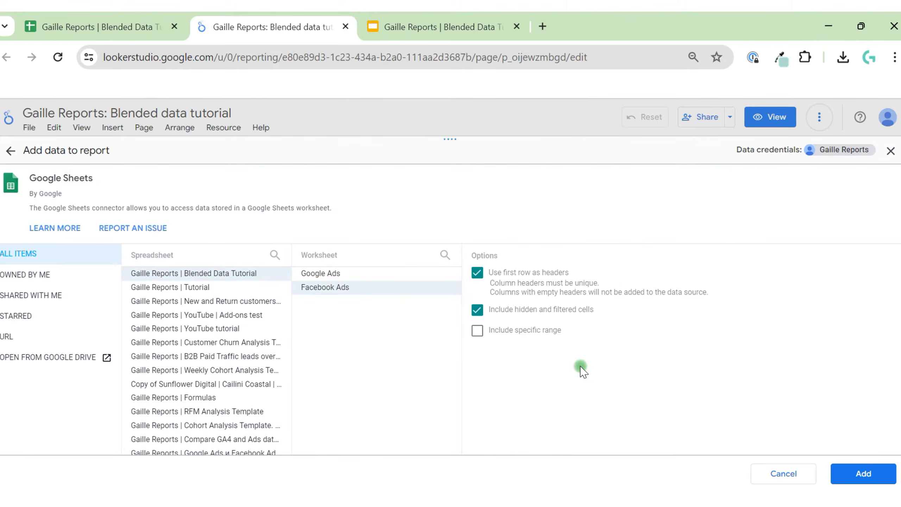
# - Open the newly added Facebook worksheet data source for editing and rename it Facebook Ads
pyautogui.click(237, 129)
pyautogui.click(249, 149)
pyautogui.click(567, 198)
pyautogui.click(151, 150)
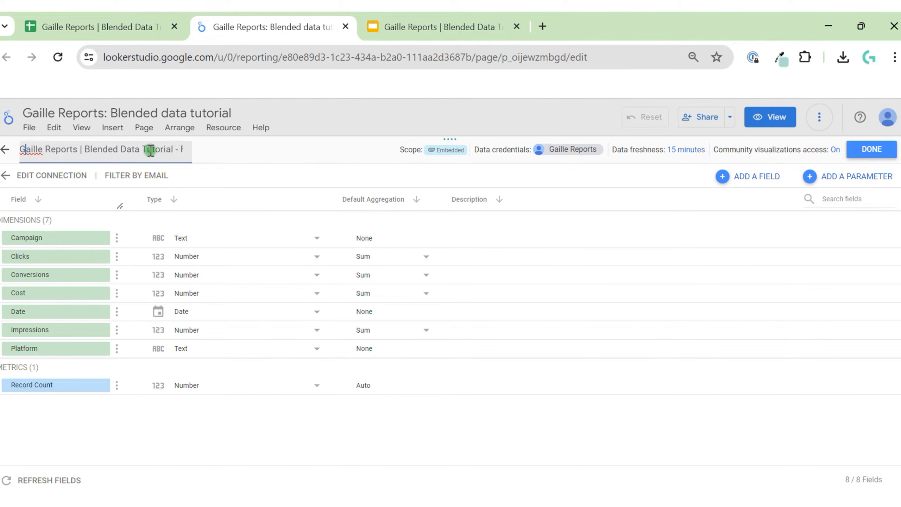
pyautogui.tripleClick(181, 150)
pyautogui.write('Facebook Ads')
# - Set the Facebook Ads source's Cost field type to Currency, EUR - Euro (€), and close data source management
pyautogui.click(230, 291)
pyautogui.moveTo(305, 410)
pyautogui.click(402, 318)
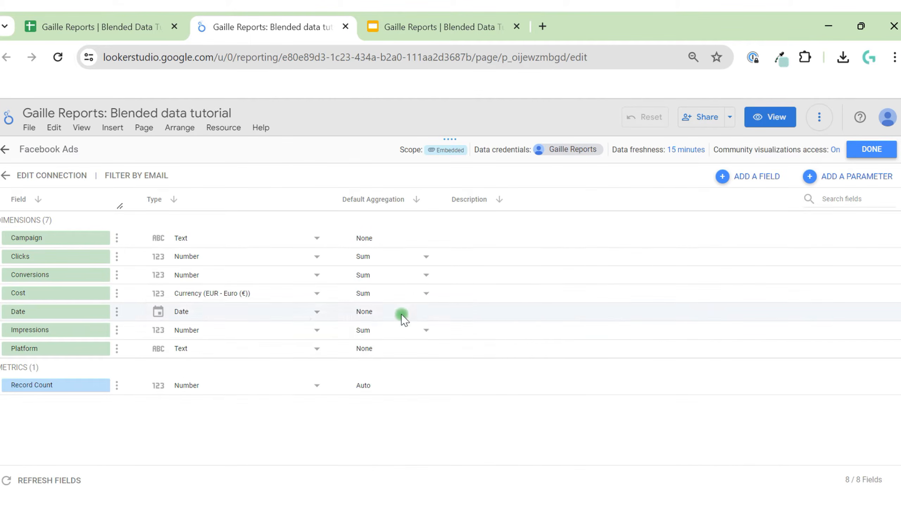
pyautogui.click(876, 149)
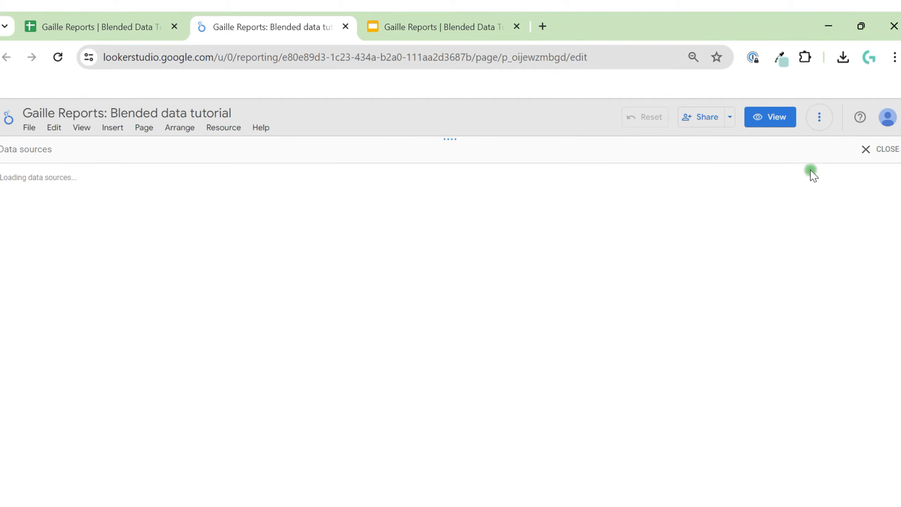
pyautogui.click(886, 150)
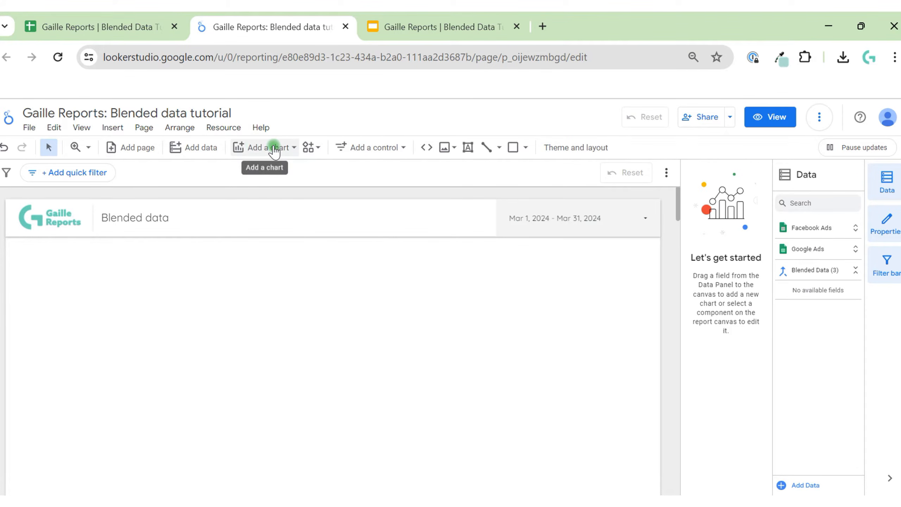
# - Add a table chart beneath the report header and set its data source to Google Ads
pyautogui.click(246, 146)
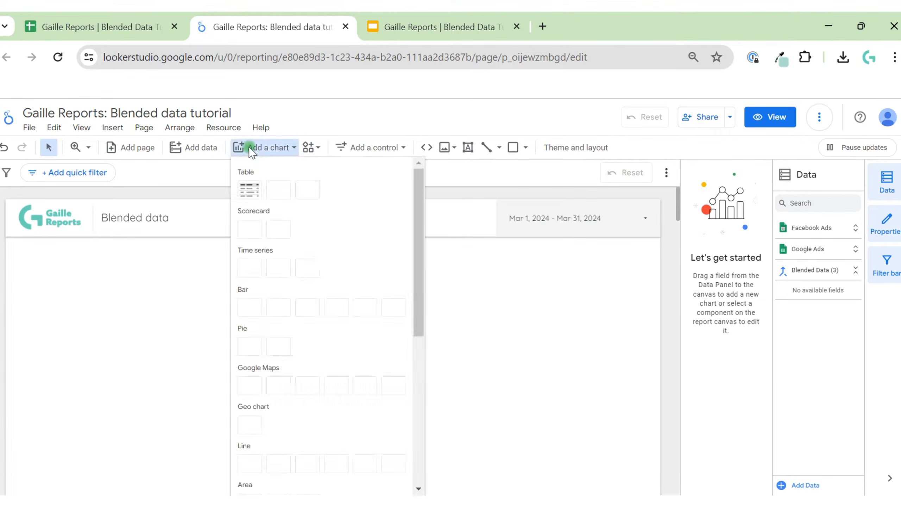
pyautogui.click(252, 193)
pyautogui.click(20, 293)
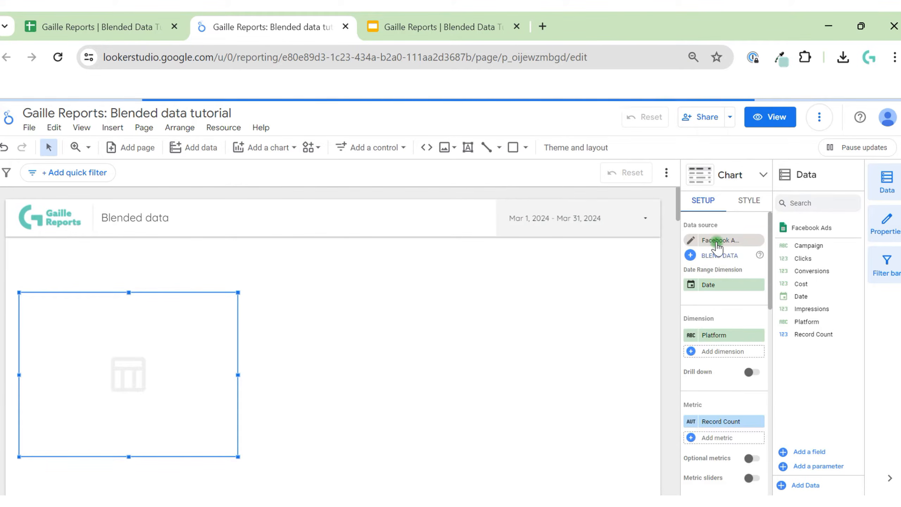
pyautogui.click(715, 241)
pyautogui.click(701, 297)
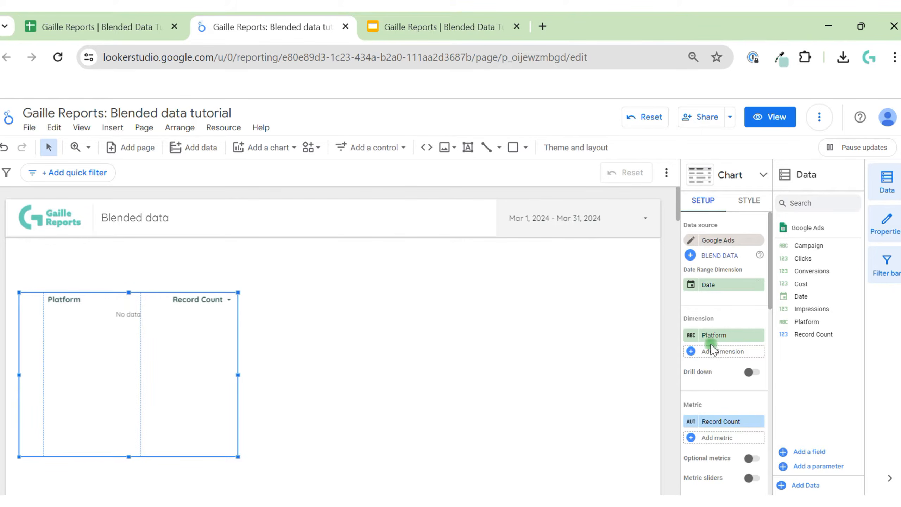
# - Add Campaign as a second dimension of the table, after Platform
pyautogui.click(717, 350)
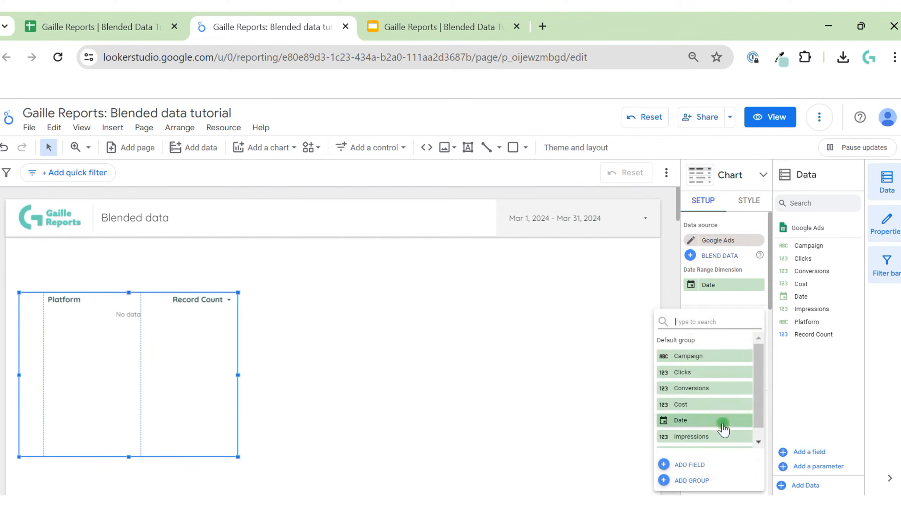
pyautogui.click(621, 361)
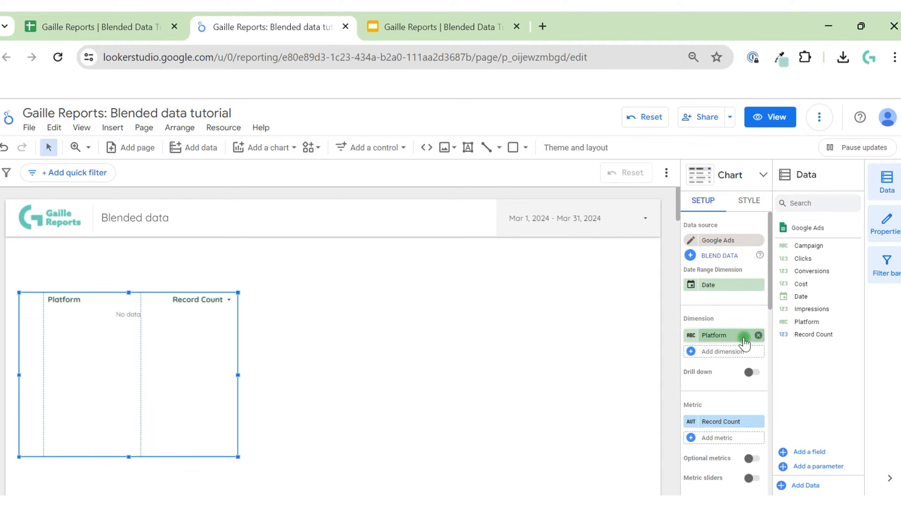
pyautogui.click(740, 355)
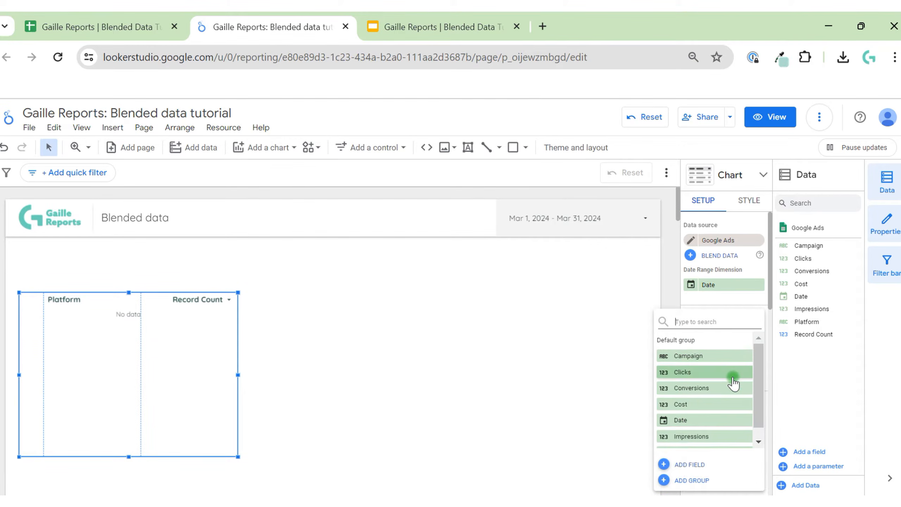
pyautogui.scroll(-1, 721, 424)
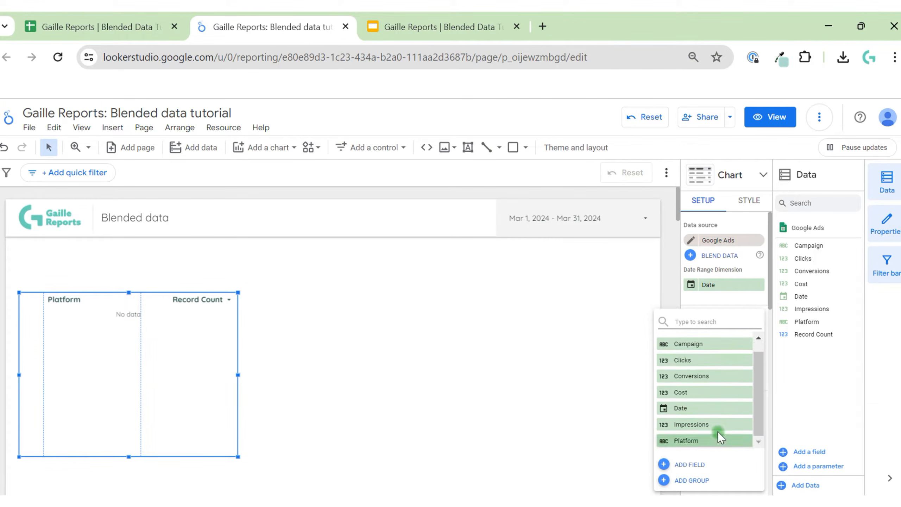
pyautogui.click(706, 353)
# - Set the date range control's default to Last 30 days and include today in the range
pyautogui.click(591, 214)
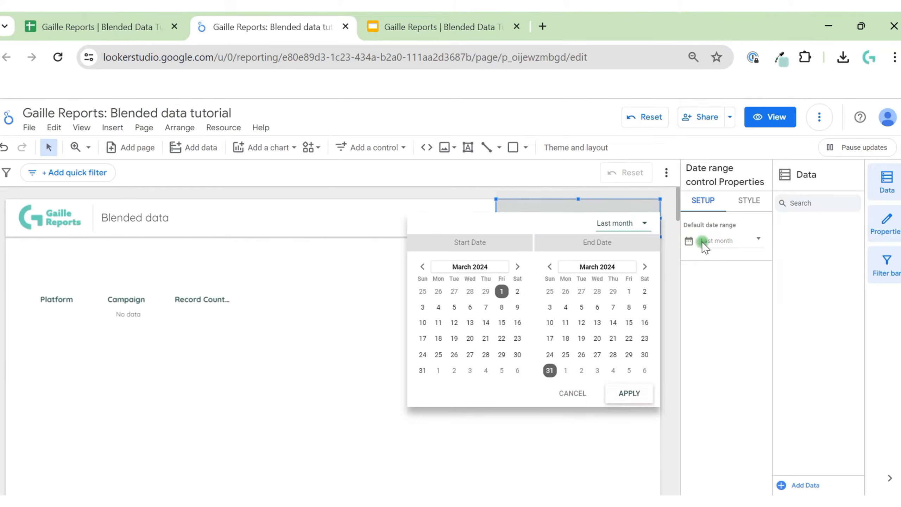
pyautogui.click(706, 241)
pyautogui.click(747, 246)
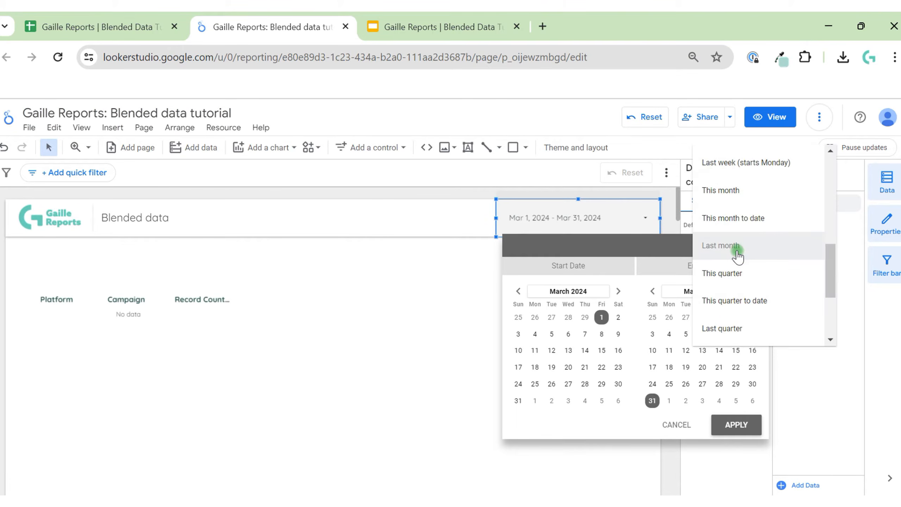
pyautogui.scroll(-3, 769, 305)
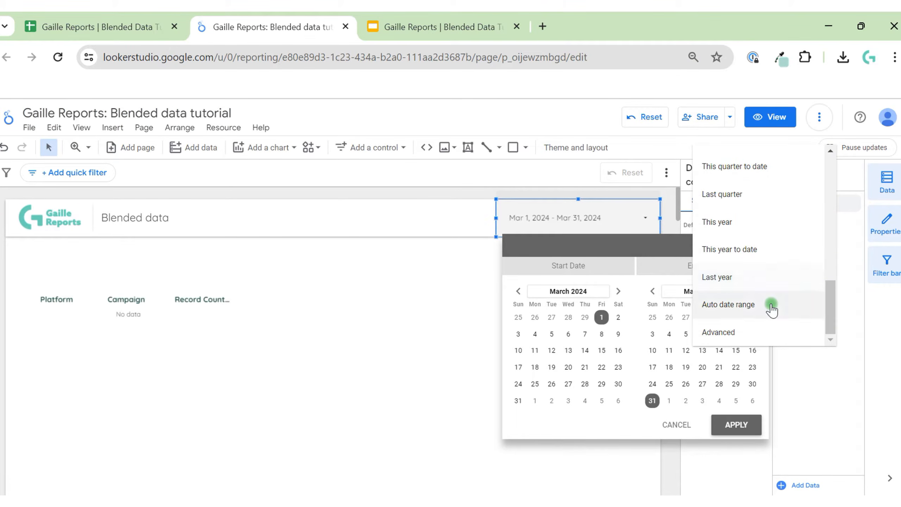
pyautogui.scroll(4, 772, 309)
pyautogui.click(761, 268)
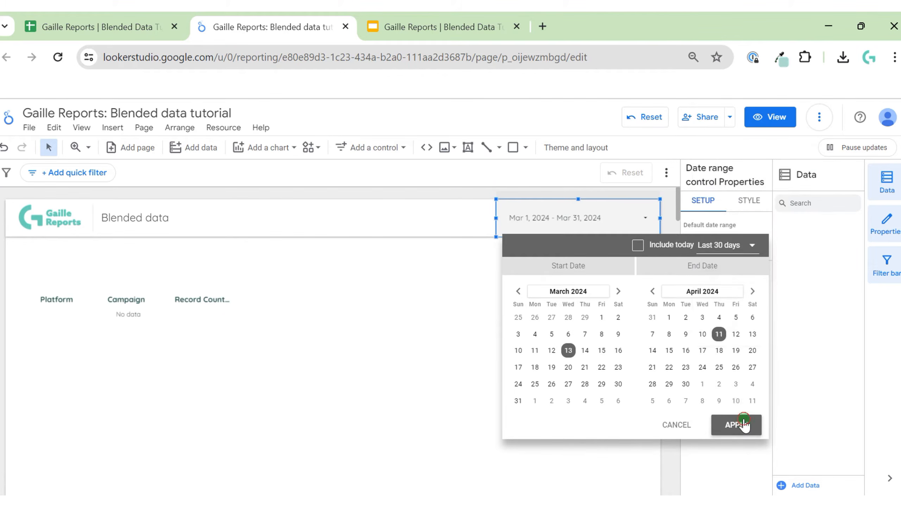
pyautogui.click(744, 424)
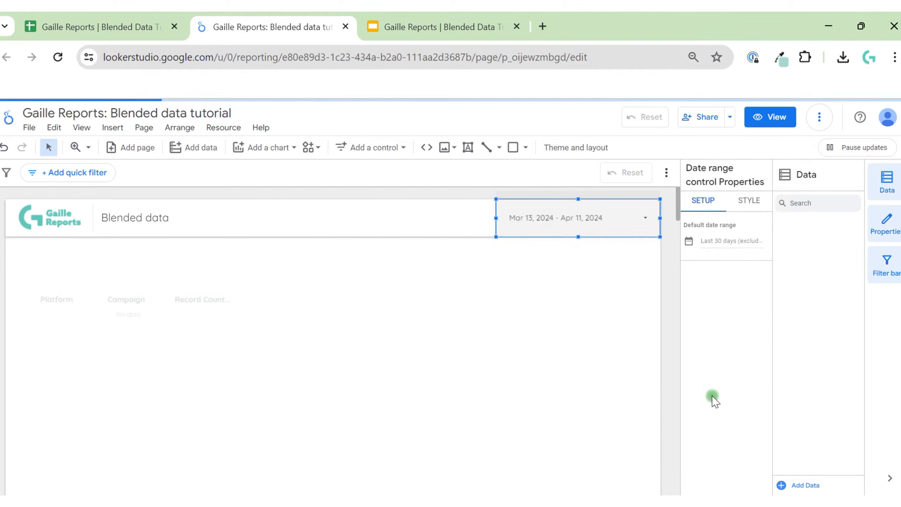
pyautogui.click(727, 243)
pyautogui.click(637, 246)
pyautogui.click(737, 425)
pyautogui.click(403, 297)
# - Replace the table's Record Count metric with Cost and add Conversions as a second metric
pyautogui.click(181, 320)
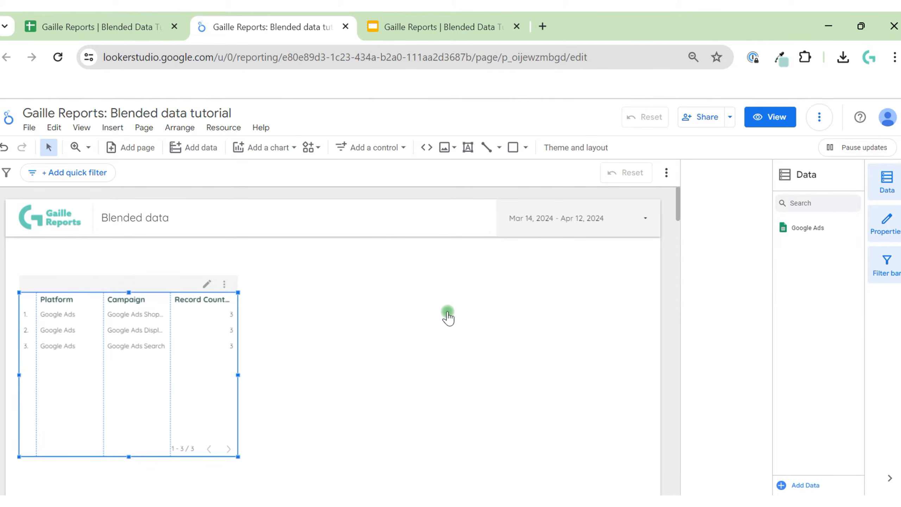
pyautogui.scroll(-3, 741, 328)
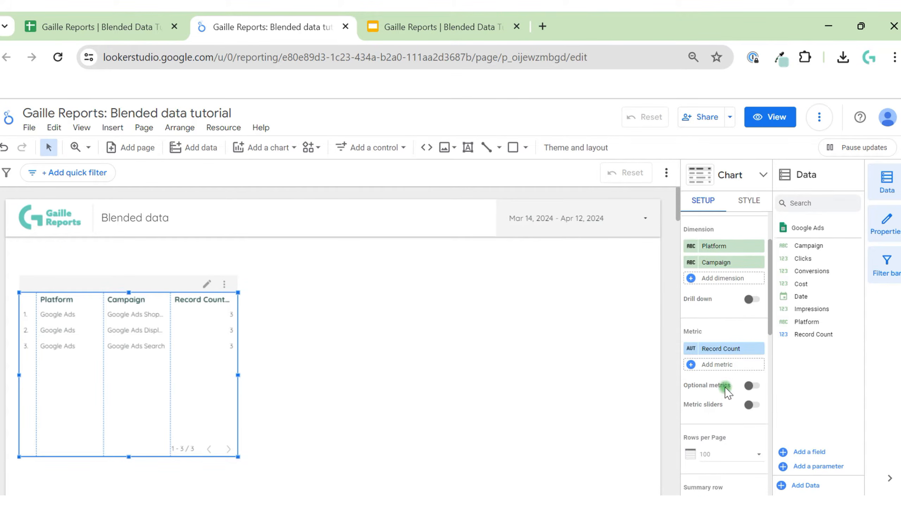
pyautogui.click(726, 342)
pyautogui.write('cost')
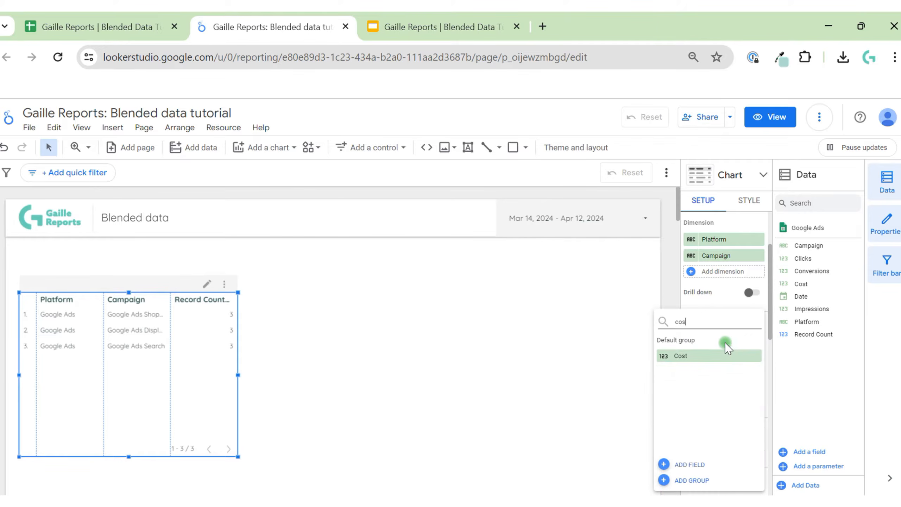
pyautogui.click(725, 354)
pyautogui.click(719, 358)
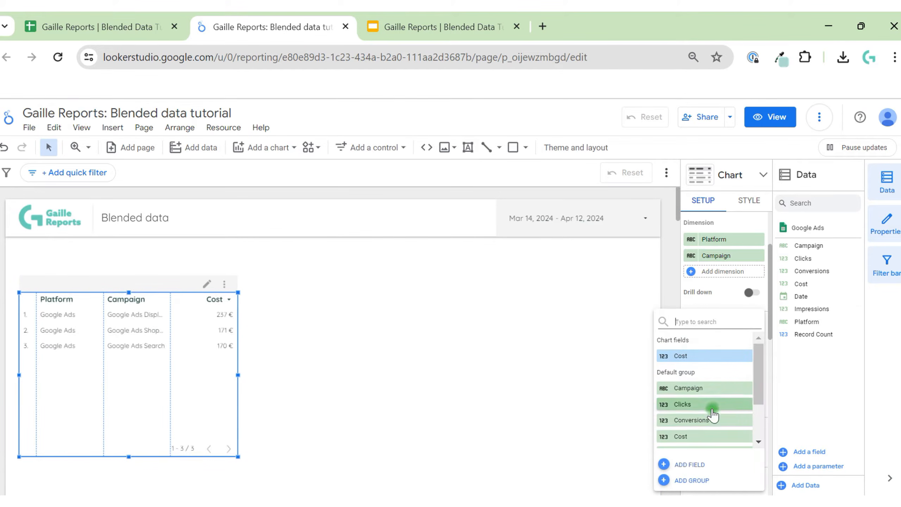
pyautogui.click(709, 420)
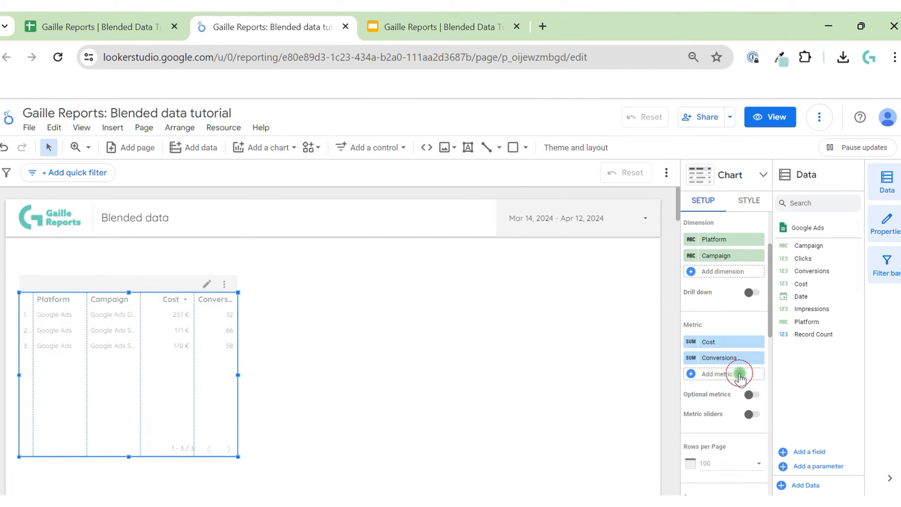
# - Add Impressions and Clicks as table metrics and move Conversions to the end of the metric order
pyautogui.click(736, 375)
pyautogui.scroll(-3, 710, 394)
pyautogui.click(713, 409)
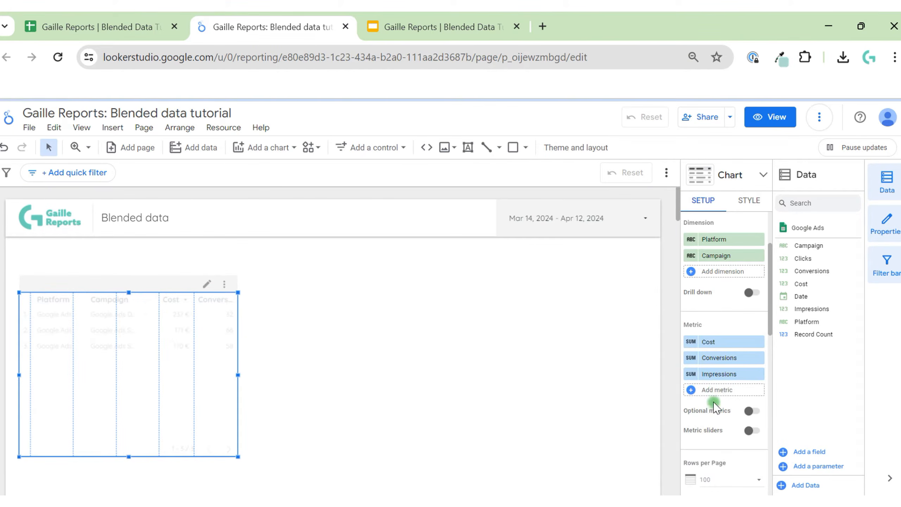
pyautogui.click(717, 392)
pyautogui.scroll(-2, 710, 408)
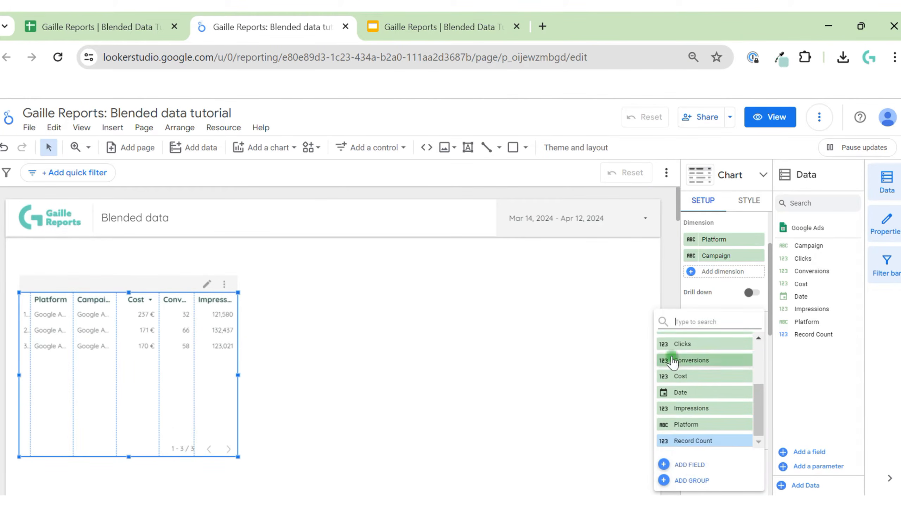
pyautogui.click(706, 346)
pyautogui.moveTo(725, 358); pyautogui.dragTo(731, 394)
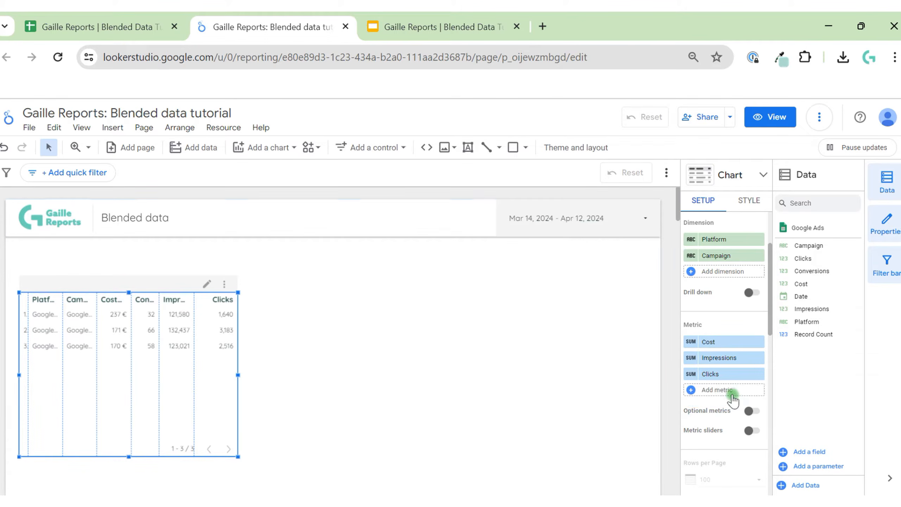
# - Show a summary row in the Google Ads table and widen the table to about half the page width
pyautogui.scroll(-3, 722, 401)
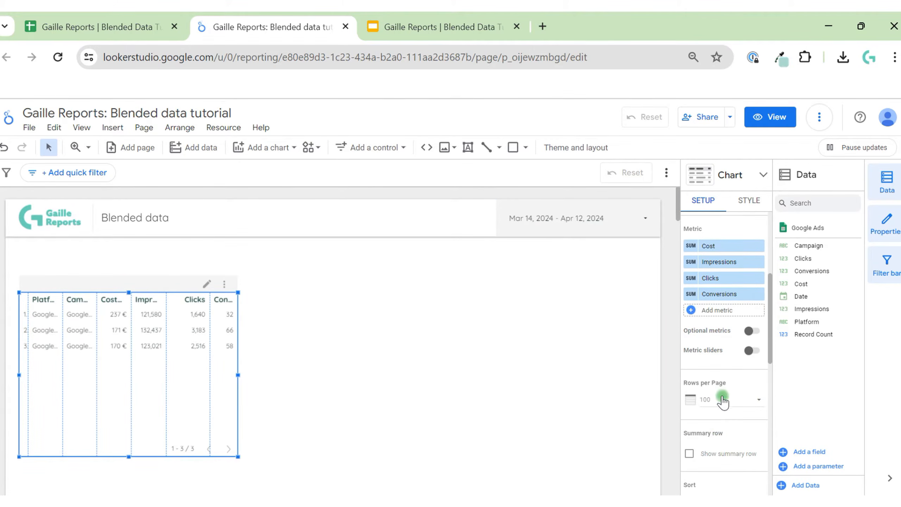
pyautogui.click(689, 454)
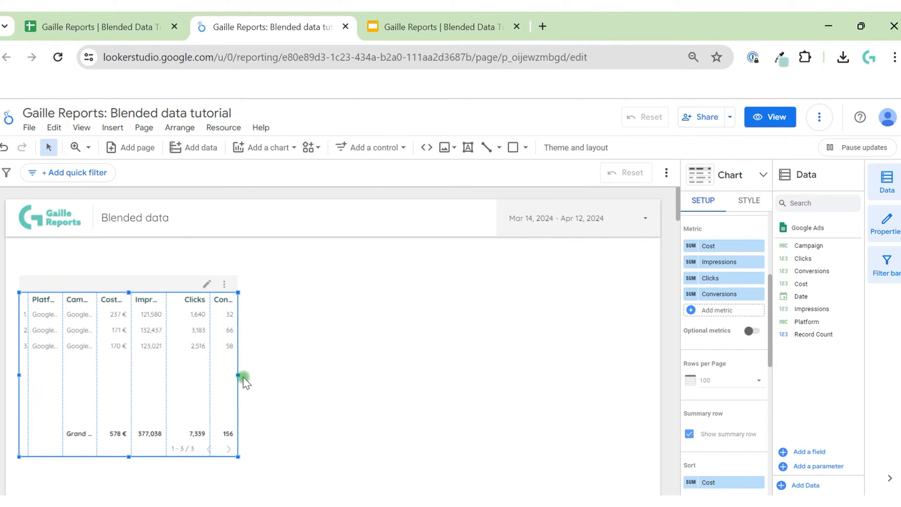
pyautogui.moveTo(237, 376); pyautogui.dragTo(327, 375)
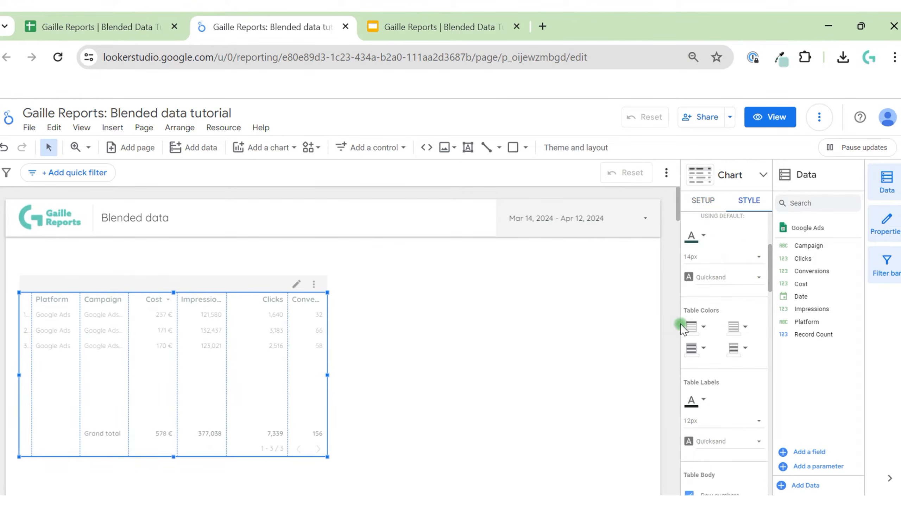
# - Turn on text wrapping for the table header and fit the column widths to their contents
pyautogui.scroll(5, 728, 374)
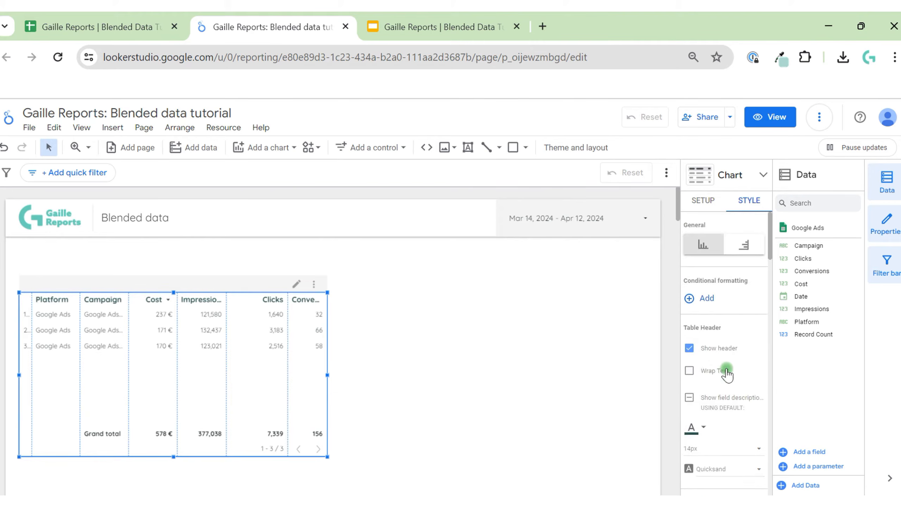
pyautogui.click(689, 370)
pyautogui.rightClick(195, 352)
pyautogui.moveTo(270, 376)
pyautogui.click(384, 377)
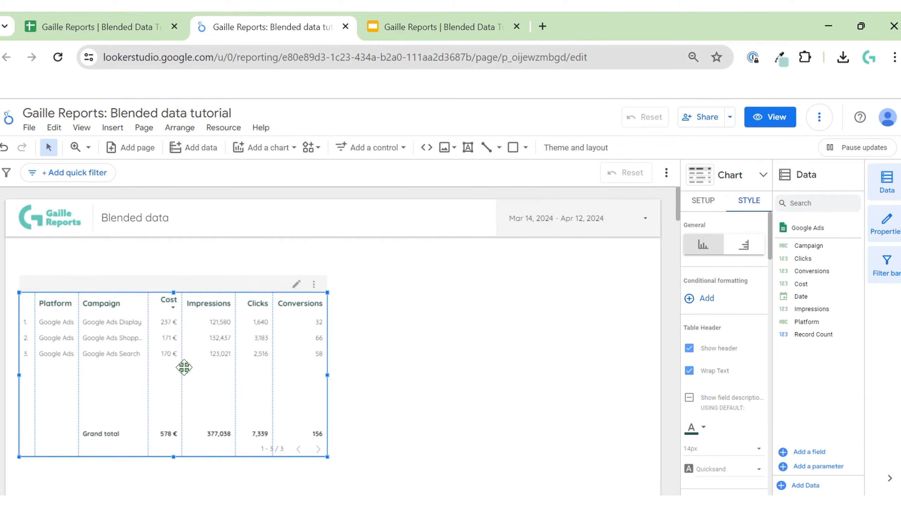
# - Shorten the Google Ads table by raising its lower edge closer to the data rows
pyautogui.click(430, 365)
pyautogui.click(244, 406)
pyautogui.moveTo(173, 461); pyautogui.dragTo(186, 419)
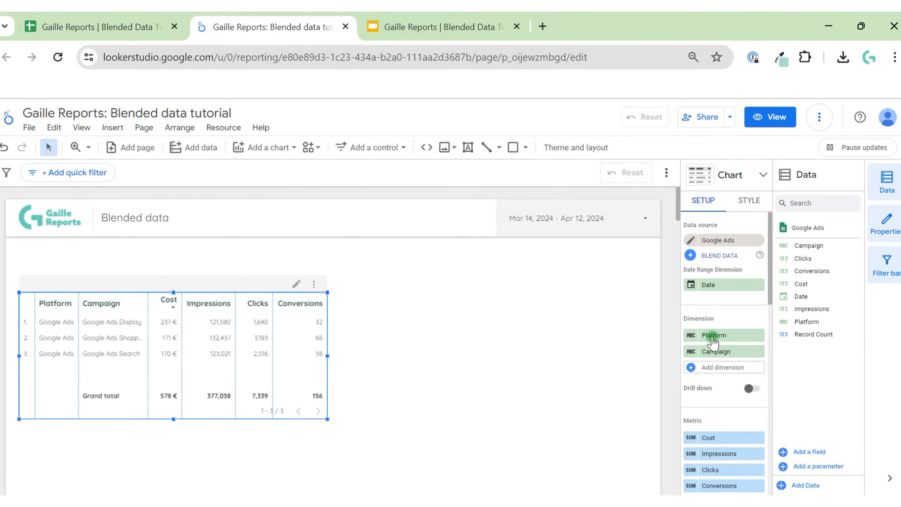
# - Add Date as a dimension and place it first, before Platform and Campaign
pyautogui.click(737, 375)
pyautogui.write('da')
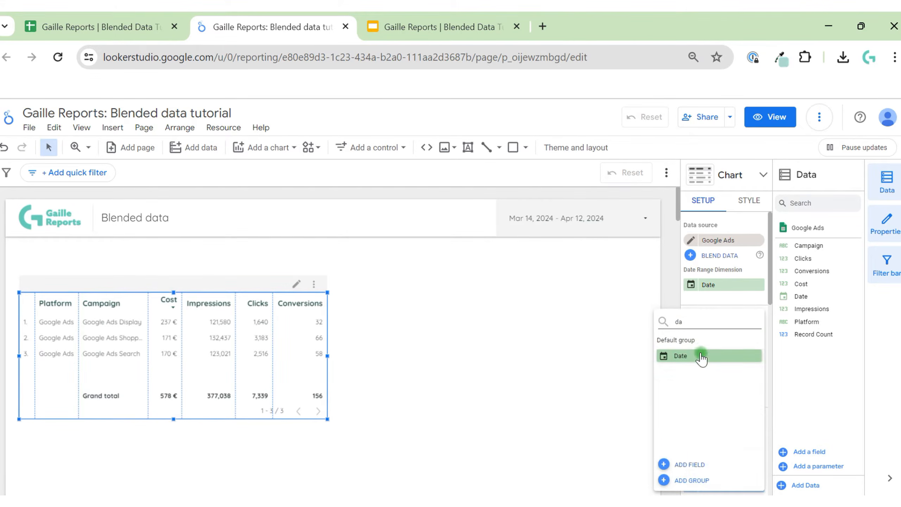
pyautogui.click(701, 357)
pyautogui.moveTo(724, 375); pyautogui.dragTo(732, 340)
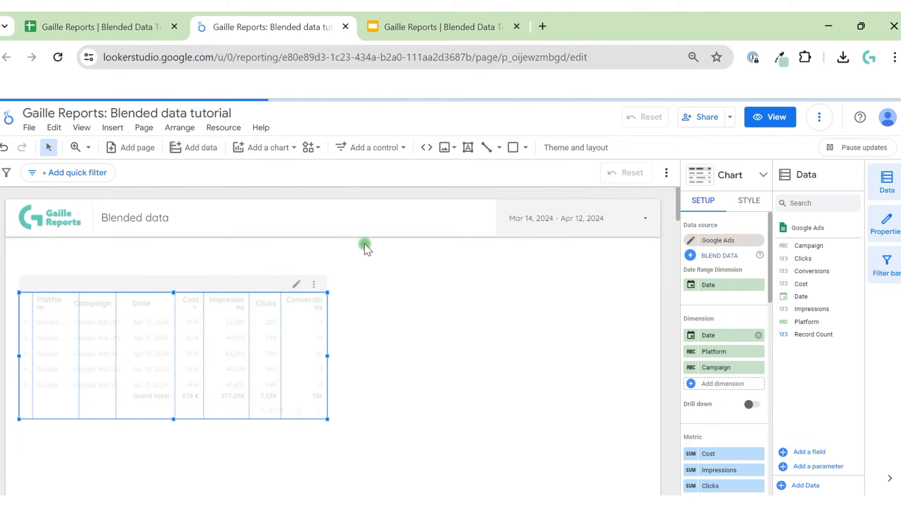
# - Widen the table to almost the full page width and refit its column widths
pyautogui.moveTo(325, 356); pyautogui.dragTo(644, 368)
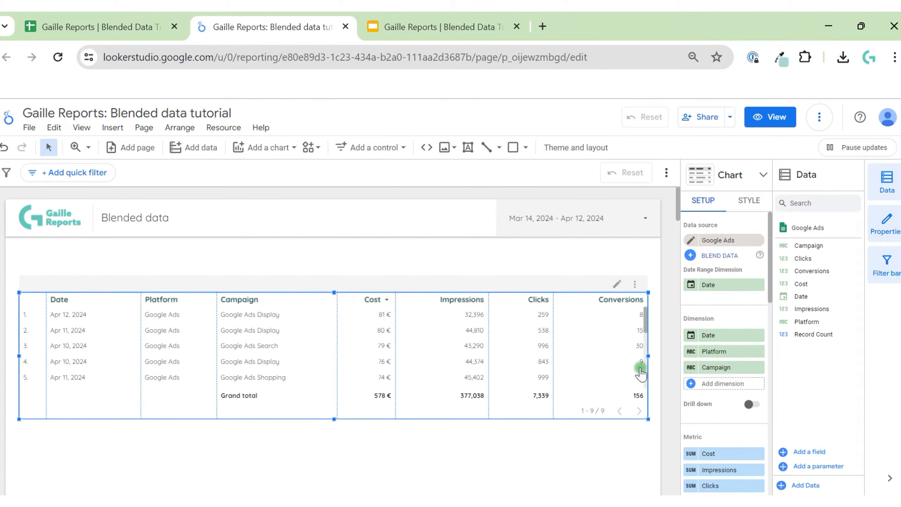
pyautogui.rightClick(293, 328)
pyautogui.moveTo(408, 374)
pyautogui.click(444, 378)
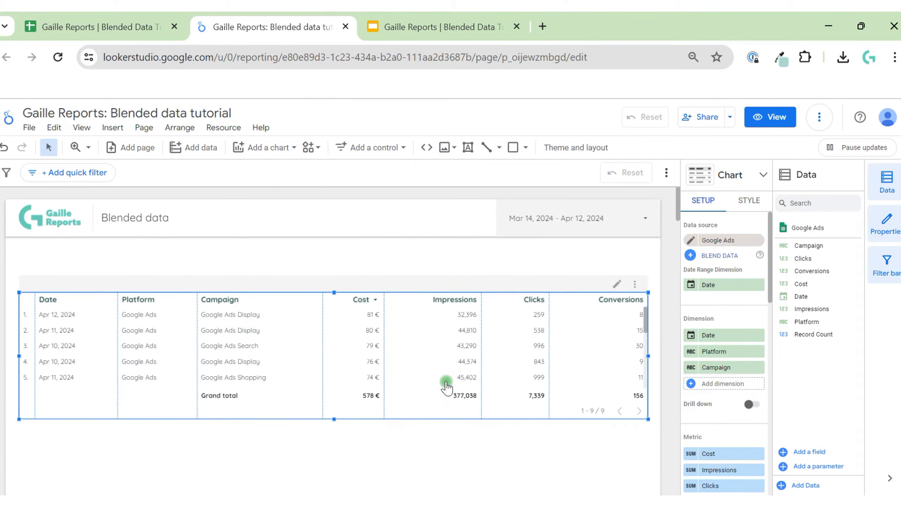
# - Place a text box above the table with the centred title "Google Ads"
pyautogui.click(468, 147)
pyautogui.click(192, 261)
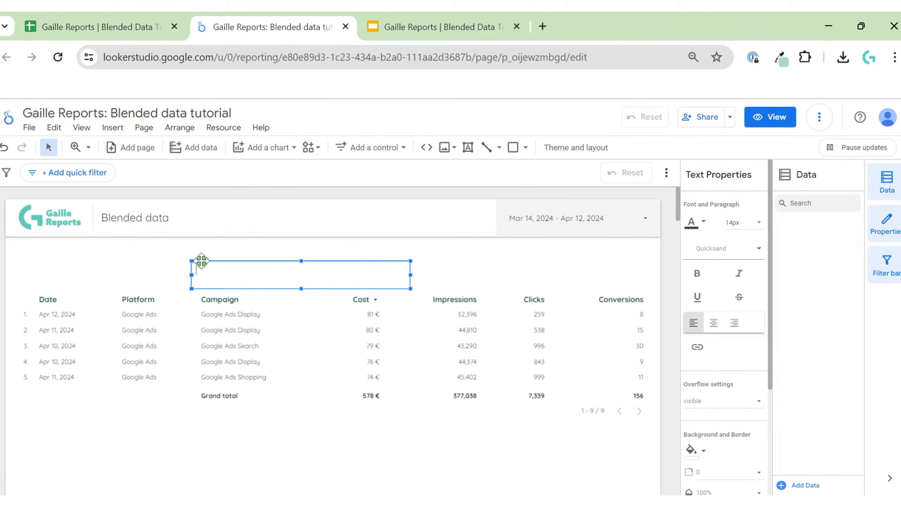
pyautogui.click(452, 287)
pyautogui.click(382, 267)
pyautogui.click(715, 320)
# - Try to restyle the "Google Ads" title with a theme teal colour, a 28px font size and bold
pyautogui.click(742, 223)
pyautogui.click(756, 305)
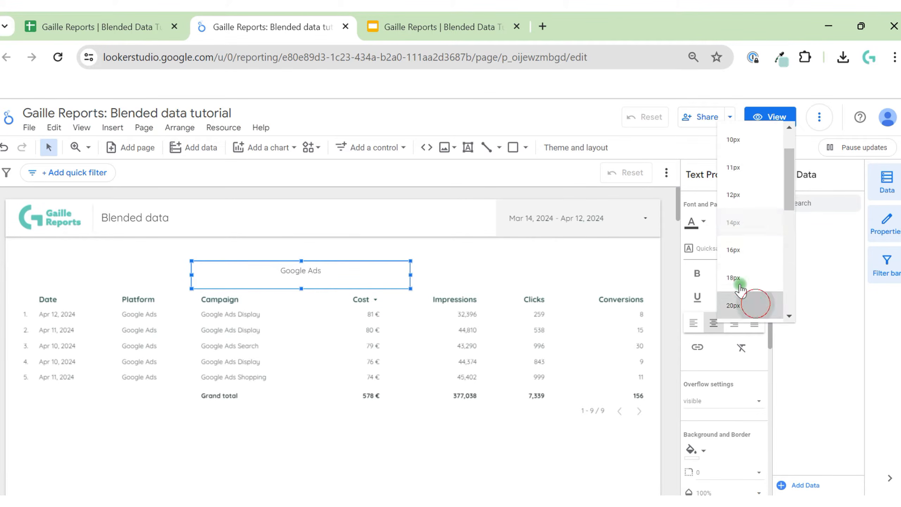
pyautogui.click(692, 222)
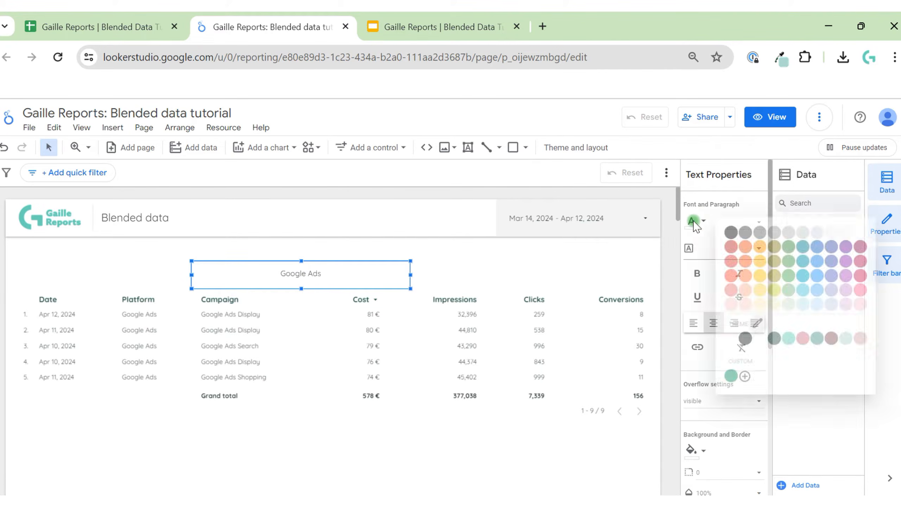
pyautogui.click(788, 339)
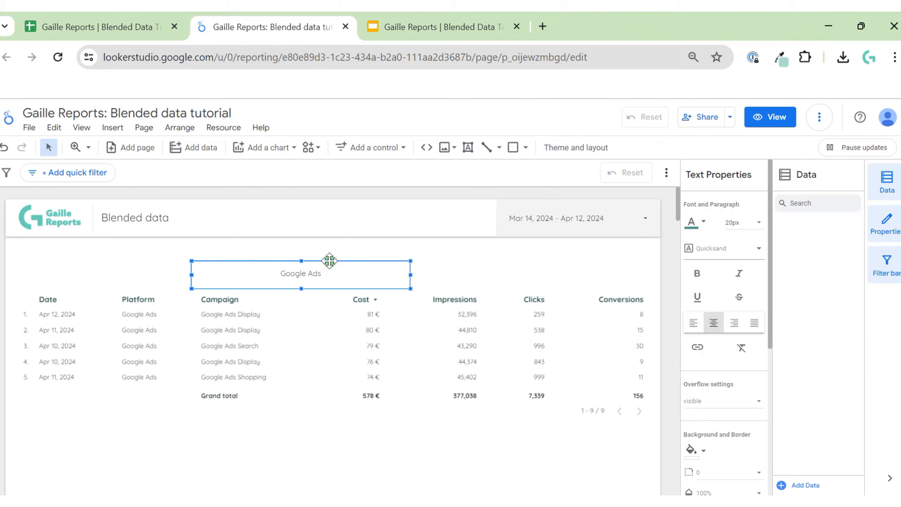
pyautogui.click(744, 223)
pyautogui.click(742, 278)
pyautogui.click(697, 273)
pyautogui.click(288, 266)
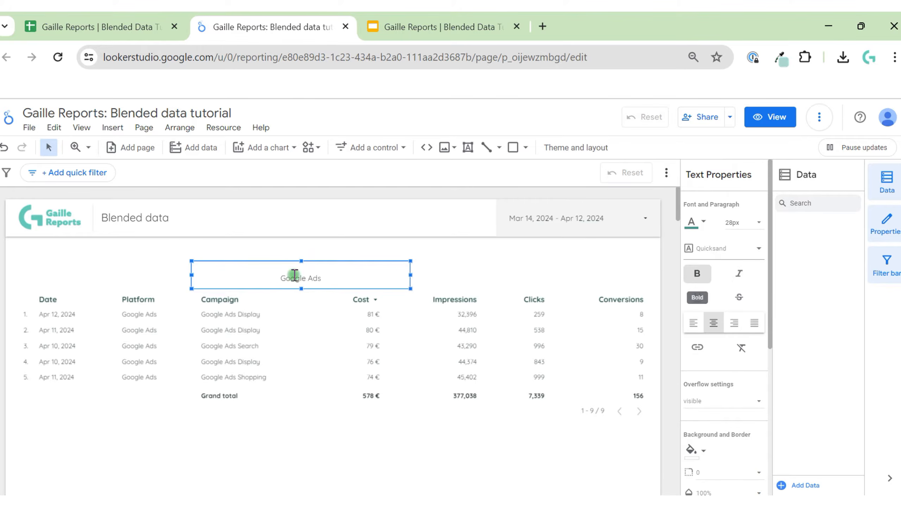
# - Format the whole "Google Ads" title text as bold at 18px
pyautogui.hotkey('ctrl', 'a')
pyautogui.click(740, 222)
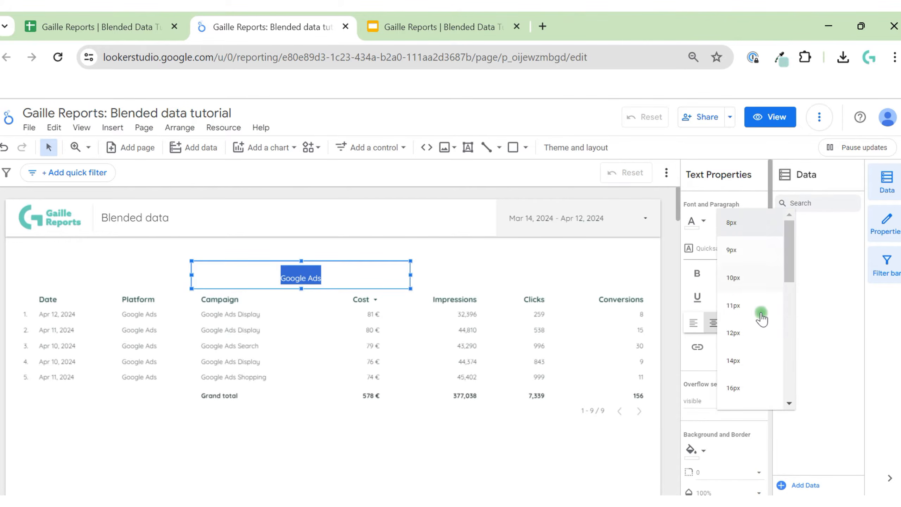
pyautogui.click(752, 399)
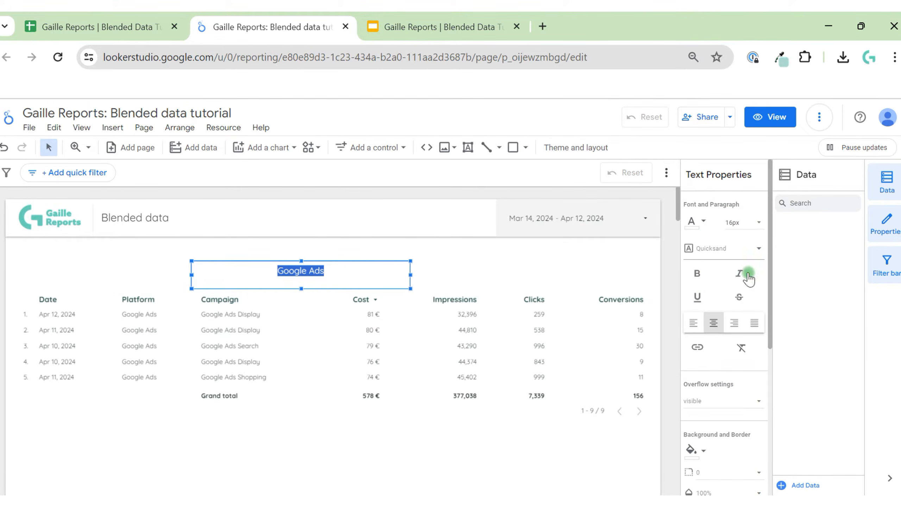
pyautogui.click(752, 223)
pyautogui.click(750, 258)
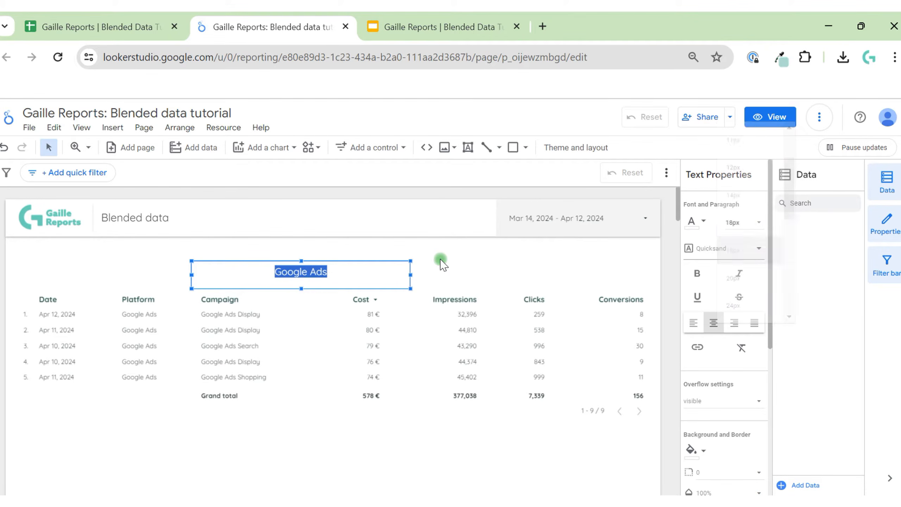
pyautogui.click(511, 276)
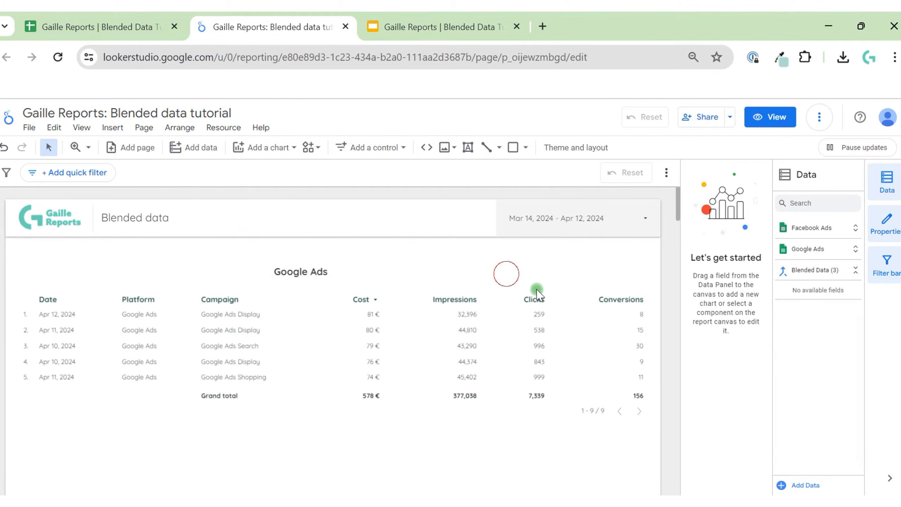
# - Centre the "Google Ads" title horizontally over its table
pyautogui.moveTo(166, 258); pyautogui.dragTo(352, 338)
pyautogui.rightClick(353, 338)
pyautogui.moveTo(376, 334)
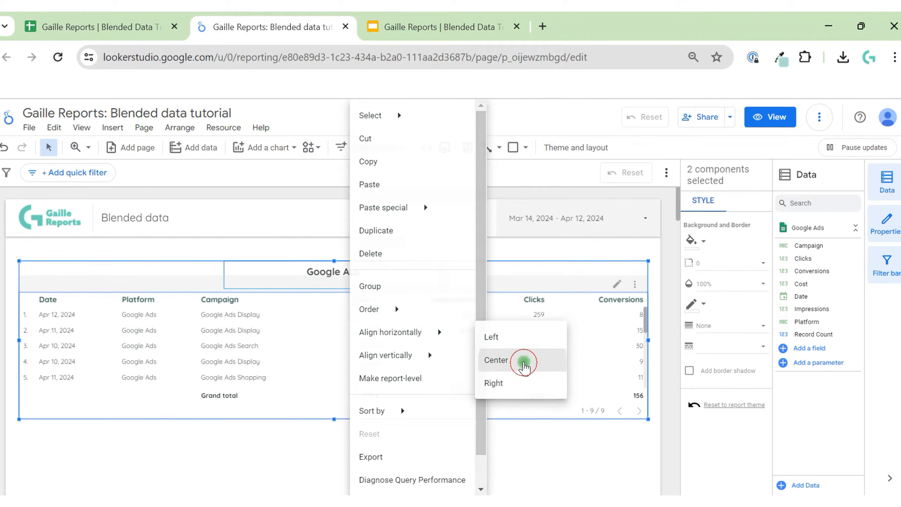
pyautogui.click(513, 366)
pyautogui.click(665, 295)
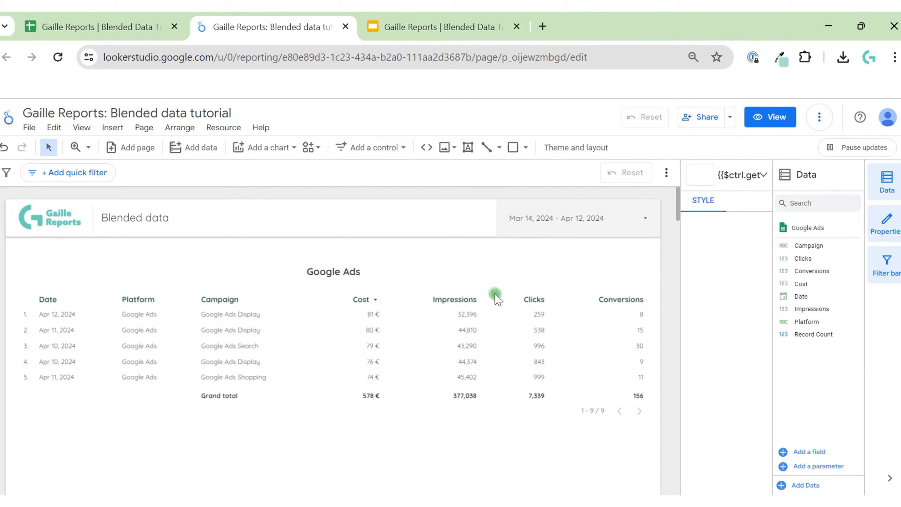
pyautogui.click(24, 263)
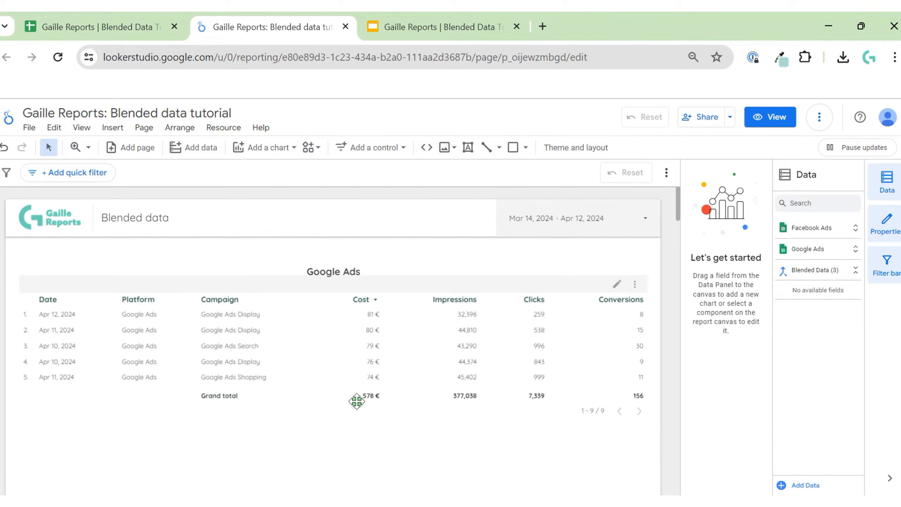
# - Lengthen the Google Ads table by lowering its bottom edge to make room for eight data rows
pyautogui.scroll(-3, 560, 360)
pyautogui.scroll(3, 560, 360)
pyautogui.click(388, 391)
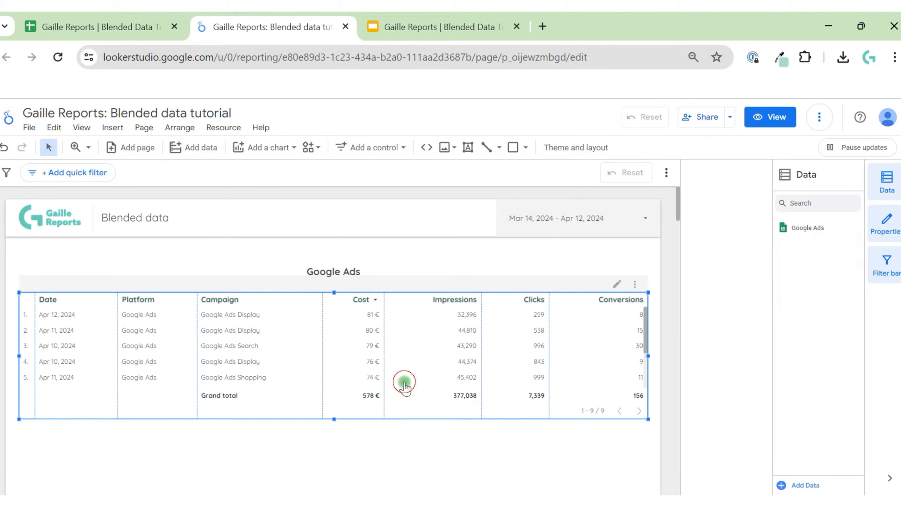
pyautogui.scroll(-2, 333, 434)
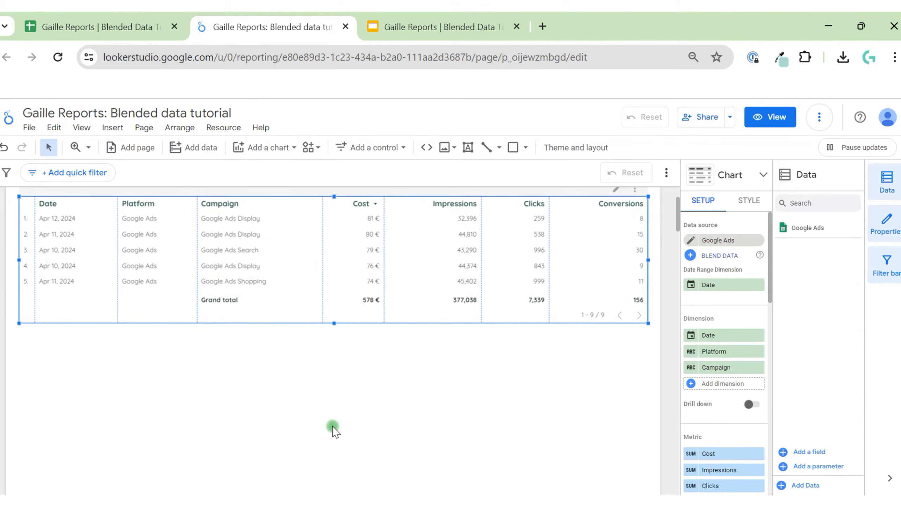
pyautogui.moveTo(335, 323); pyautogui.dragTo(371, 373)
pyautogui.click(614, 413)
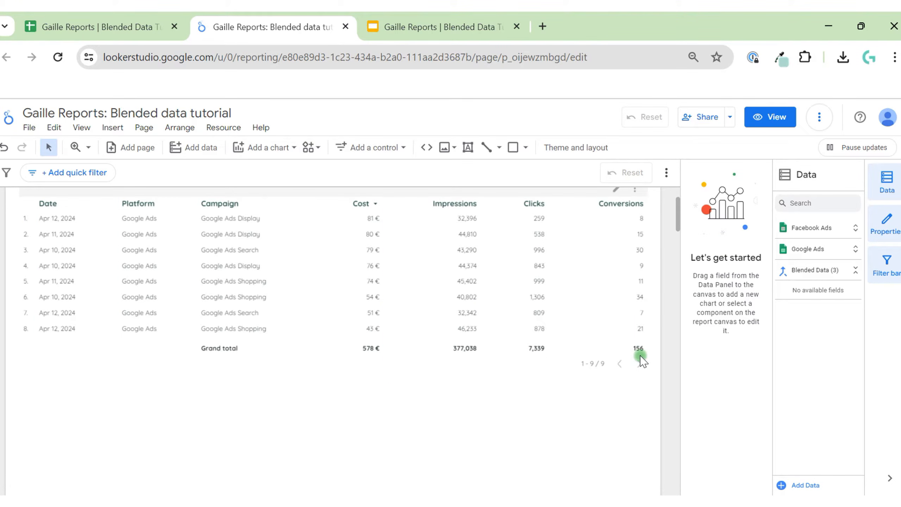
# - Duplicate the title and table together and move the copies below the original table
pyautogui.scroll(3, 603, 341)
pyautogui.moveTo(8, 262); pyautogui.dragTo(484, 330)
pyautogui.hotkey('ctrl', 'v')
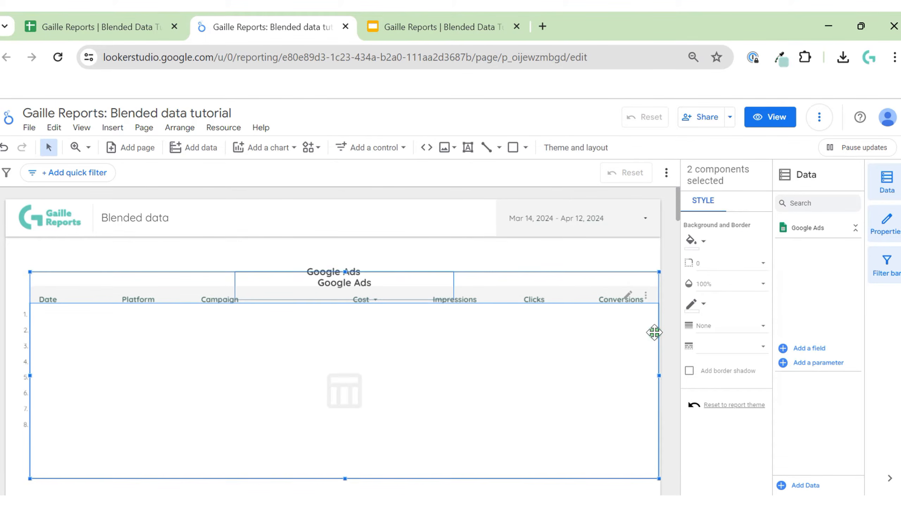
pyautogui.press('Left')
pyautogui.press('Down')
pyautogui.press('Down')
pyautogui.press('Down')
pyautogui.press('Down')
pyautogui.press('Down')
pyautogui.press('Down')
pyautogui.press('Down')
pyautogui.press('Down')
pyautogui.press('Down')
pyautogui.press('Down')
pyautogui.press('Down')
pyautogui.press('Down')
pyautogui.press('Down')
pyautogui.press('Down')
pyautogui.press('Down')
pyautogui.press('Down')
pyautogui.press('Down')
pyautogui.press('Down')
pyautogui.press('Down')
pyautogui.press('Down')
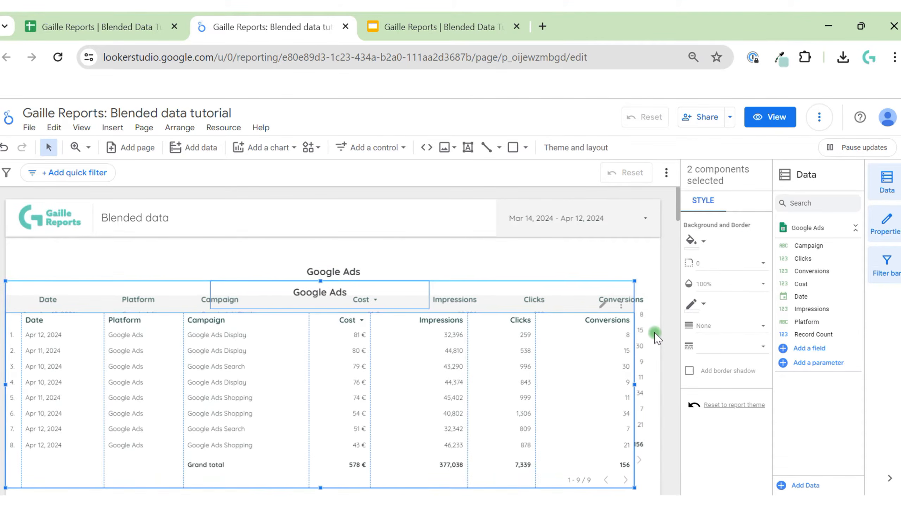
pyautogui.scroll(-7, 655, 333)
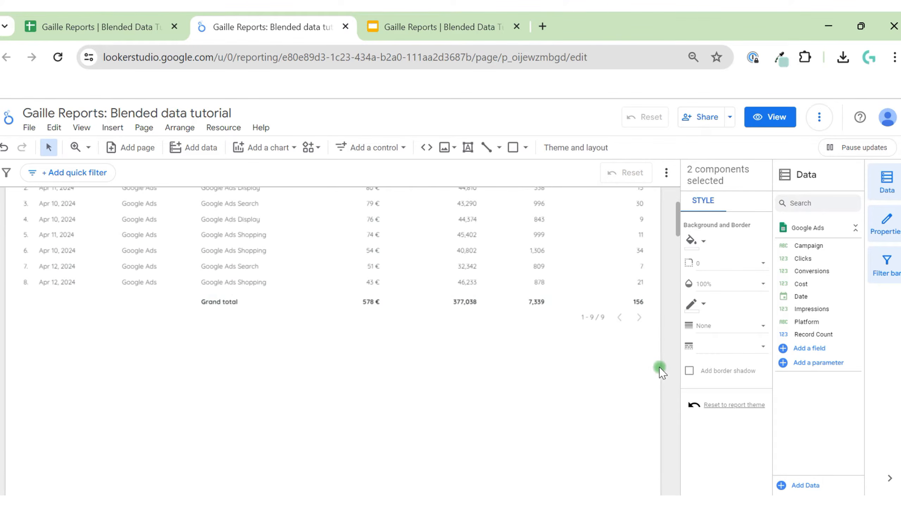
pyautogui.press('Up')
pyautogui.press('Up')
pyautogui.press('Up')
pyautogui.press('Up')
pyautogui.press('Up')
pyautogui.press('Up')
pyautogui.press('Up')
pyautogui.press('Up')
pyautogui.press('Up')
pyautogui.press('Up')
pyautogui.press('Up')
pyautogui.press('Up')
pyautogui.press('Up')
pyautogui.press('Up')
pyautogui.press('Up')
pyautogui.press('Up')
pyautogui.press('Up')
pyautogui.press('Up')
pyautogui.press('Up')
pyautogui.press('Up')
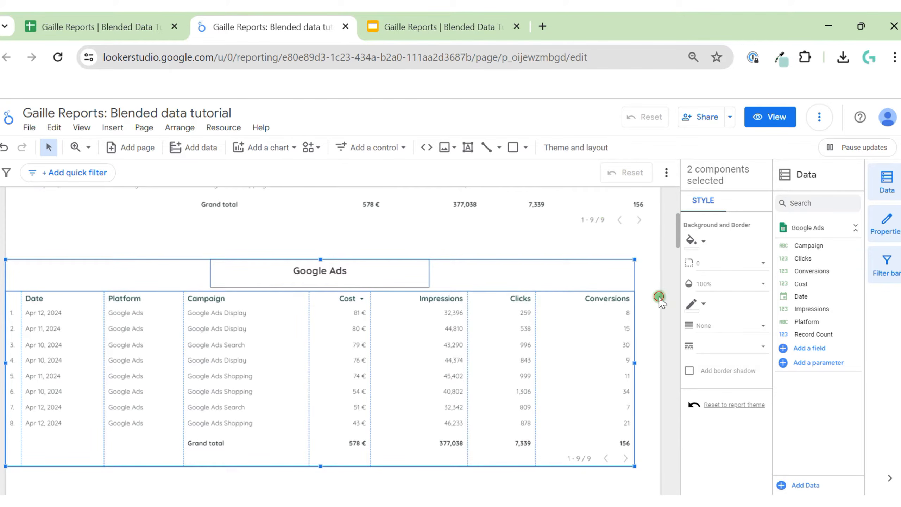
pyautogui.click(596, 237)
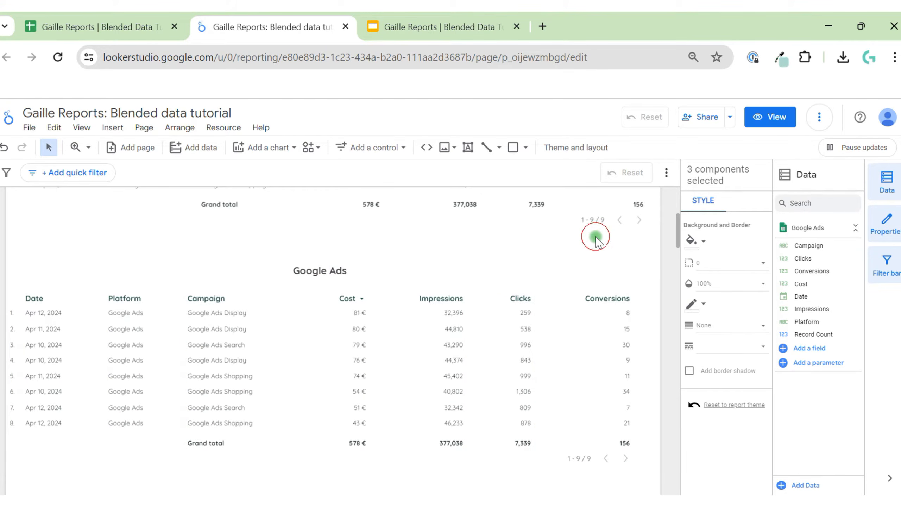
# - Change the title above the lower table copy to "Facebook Ads"
pyautogui.click(308, 268)
pyautogui.click(363, 287)
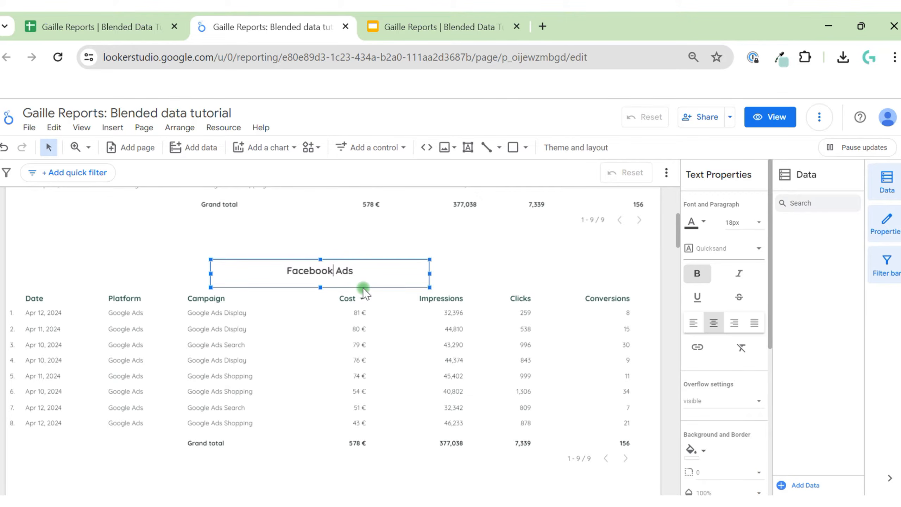
pyautogui.click(533, 362)
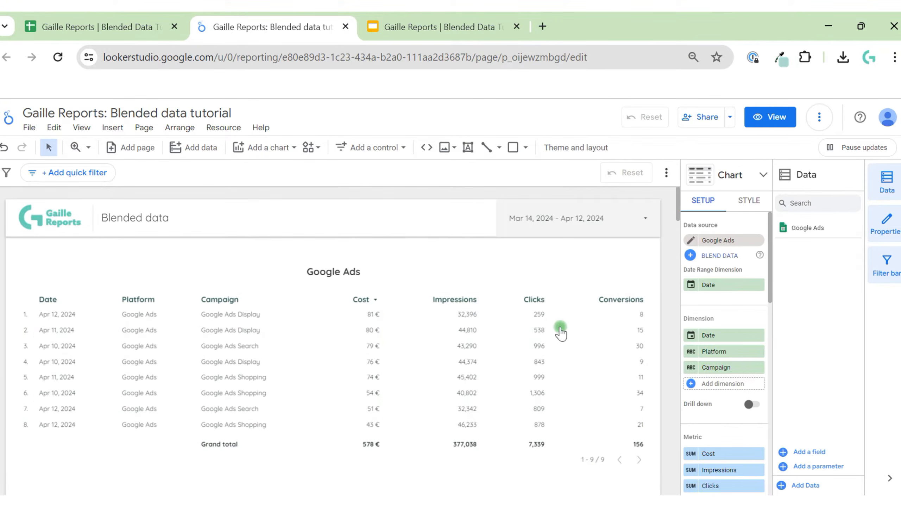
# - Remove the Impressions, Clicks and Conversions metrics from the upper Google Ads table, keeping only Cost
pyautogui.click(560, 327)
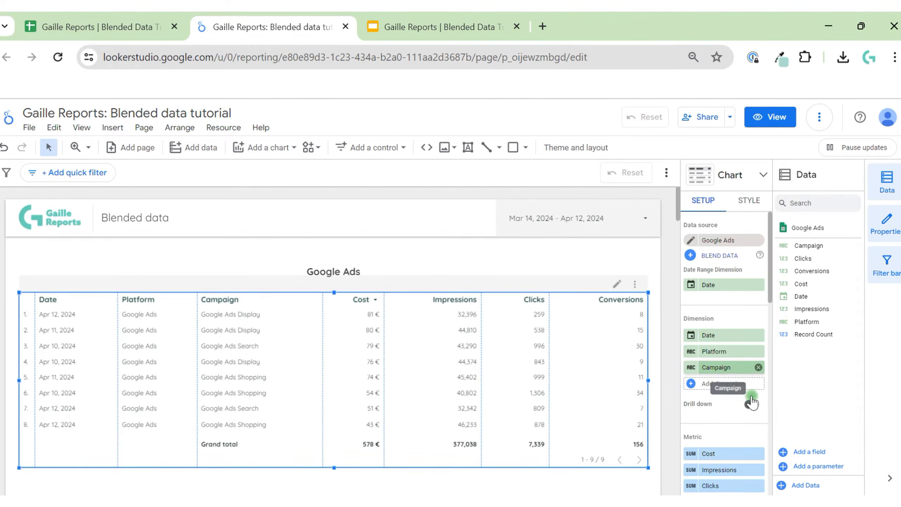
pyautogui.scroll(-3, 738, 409)
pyautogui.click(759, 374)
pyautogui.click(759, 390)
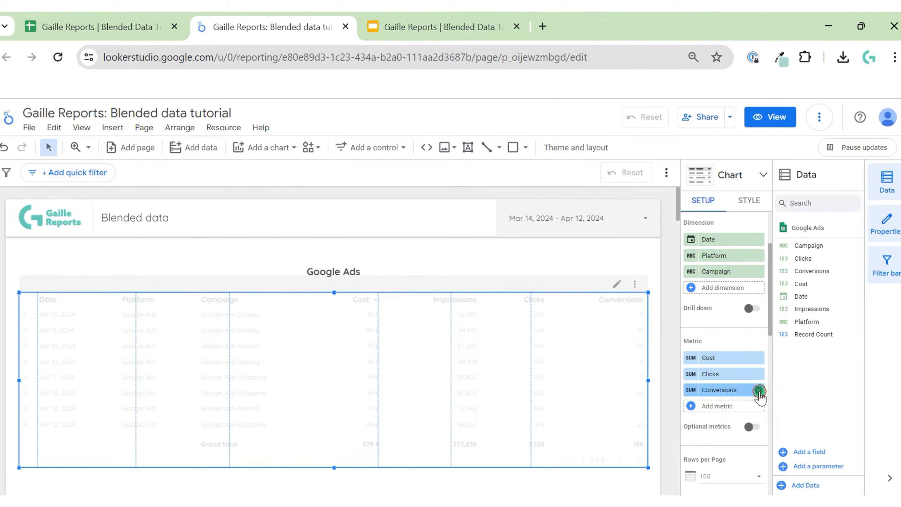
pyautogui.click(757, 375)
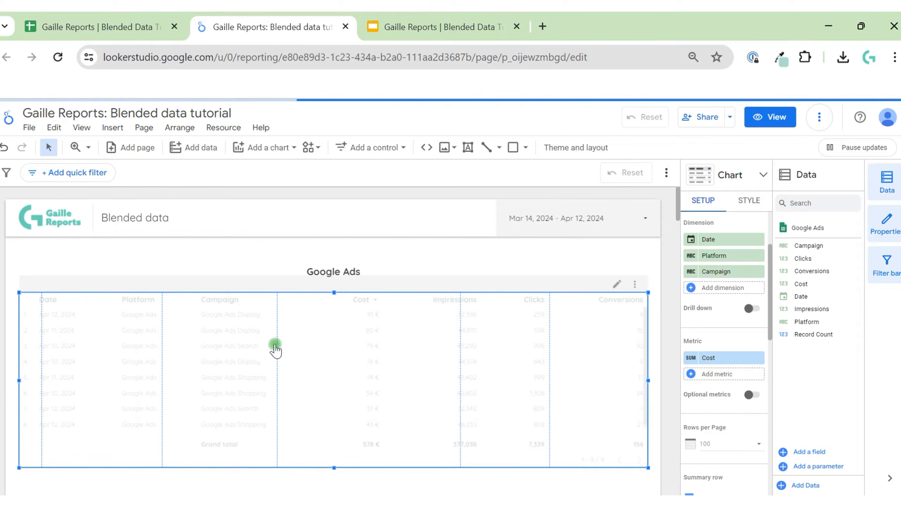
# - Narrow the upper Google Ads table to about half the page width
pyautogui.moveTo(650, 381); pyautogui.dragTo(345, 372)
pyautogui.click(203, 344)
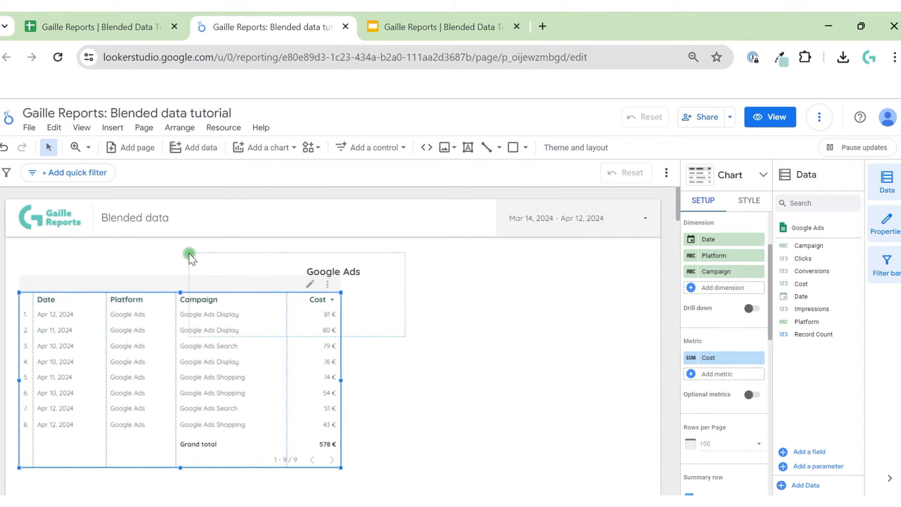
pyautogui.moveTo(189, 253); pyautogui.dragTo(488, 389)
pyautogui.click(379, 387)
# - Duplicate the narrowed table beside the original and shrink both together to fit within the page width
pyautogui.click(289, 417)
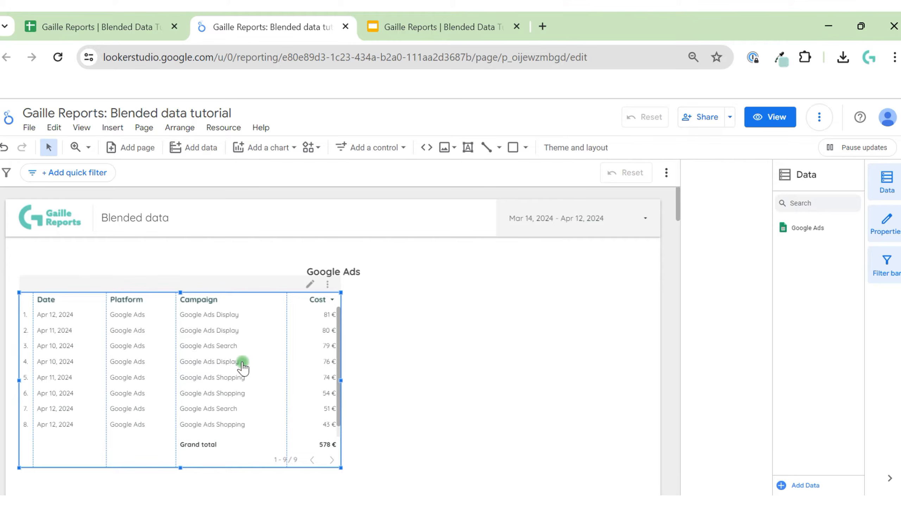
pyautogui.hotkey('ctrl', 'v')
pyautogui.moveTo(579, 334)
pyautogui.mouseDown()
pyautogui.moveTo(596, 315)
pyautogui.moveTo(580, 334)
pyautogui.mouseUp()
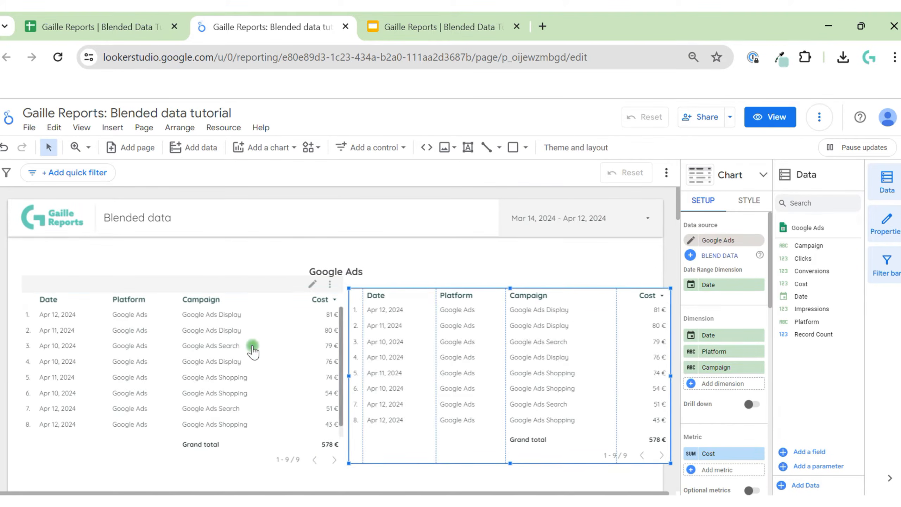
pyautogui.keyDown('shift'); pyautogui.click(289, 345); pyautogui.keyUp('shift')
pyautogui.moveTo(670, 379); pyautogui.dragTo(649, 377)
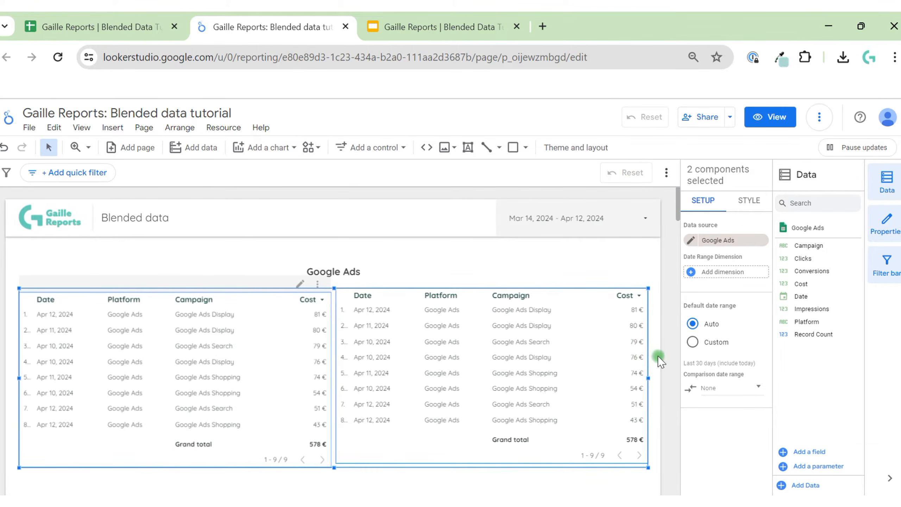
pyautogui.click(668, 352)
# - Resize the columns of both side-by-side tables to fit their data
pyautogui.rightClick(404, 342)
pyautogui.moveTo(485, 374)
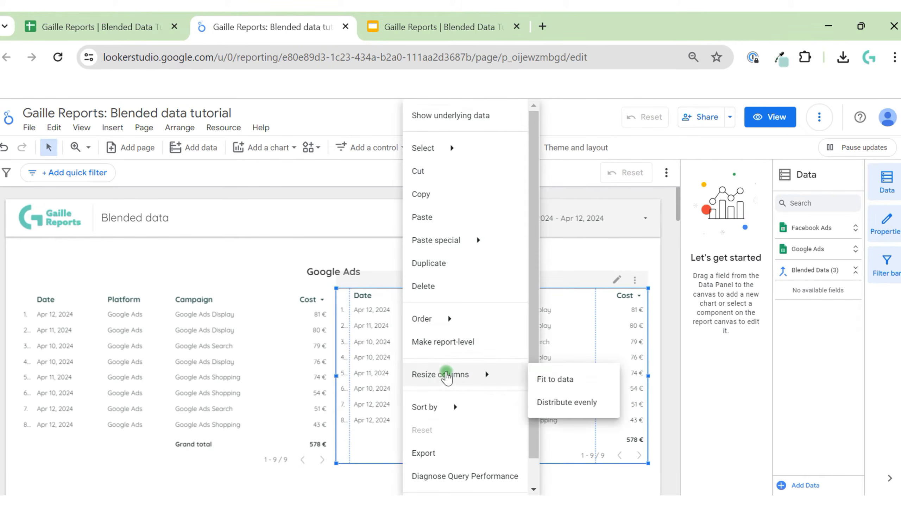
pyautogui.click(567, 374)
pyautogui.click(213, 361)
pyautogui.rightClick(213, 361)
pyautogui.moveTo(237, 373)
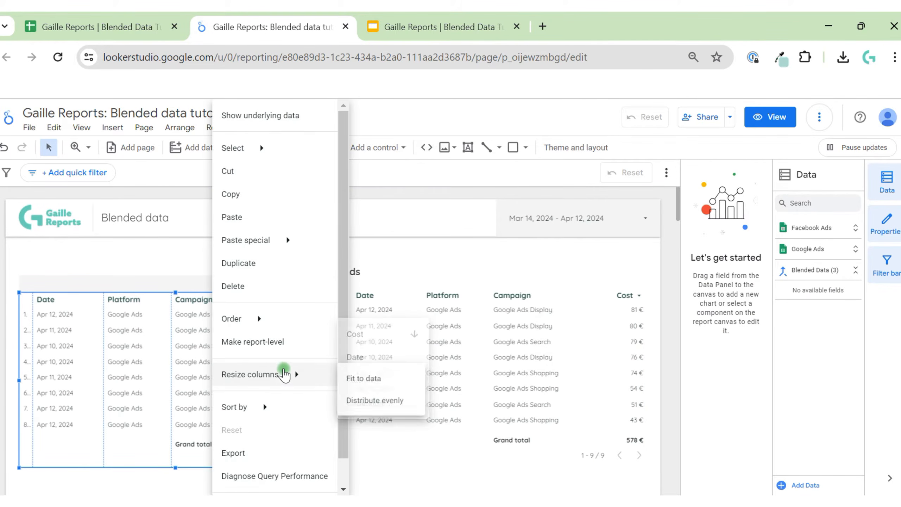
pyautogui.click(361, 376)
# - Switch the data source of the right-hand table to Facebook Ads
pyautogui.click(614, 362)
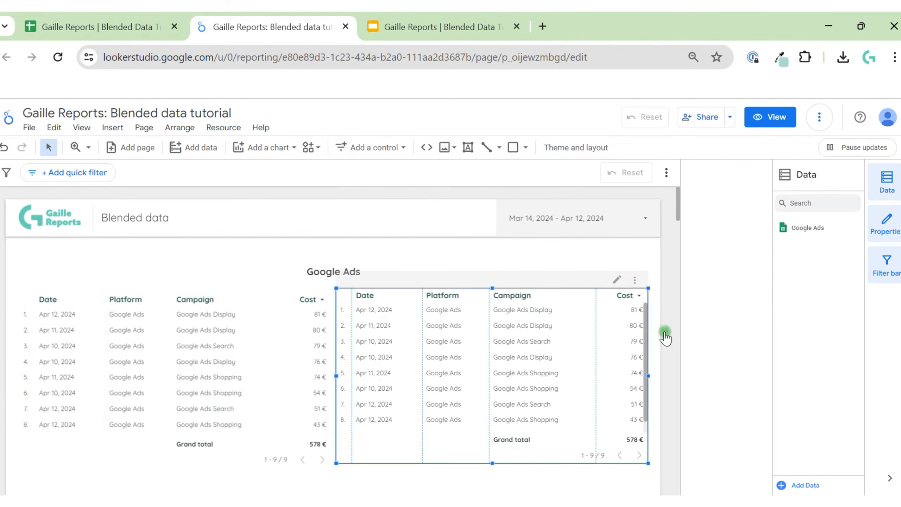
pyautogui.click(721, 242)
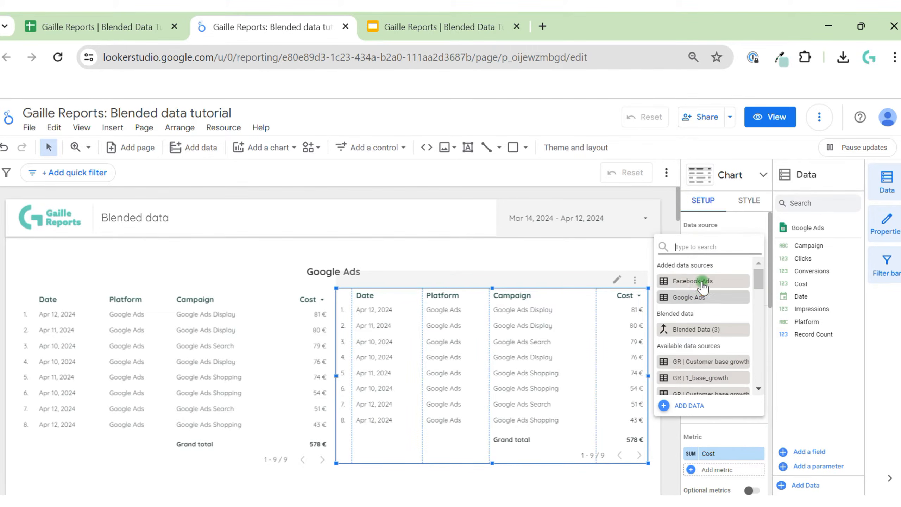
pyautogui.click(702, 282)
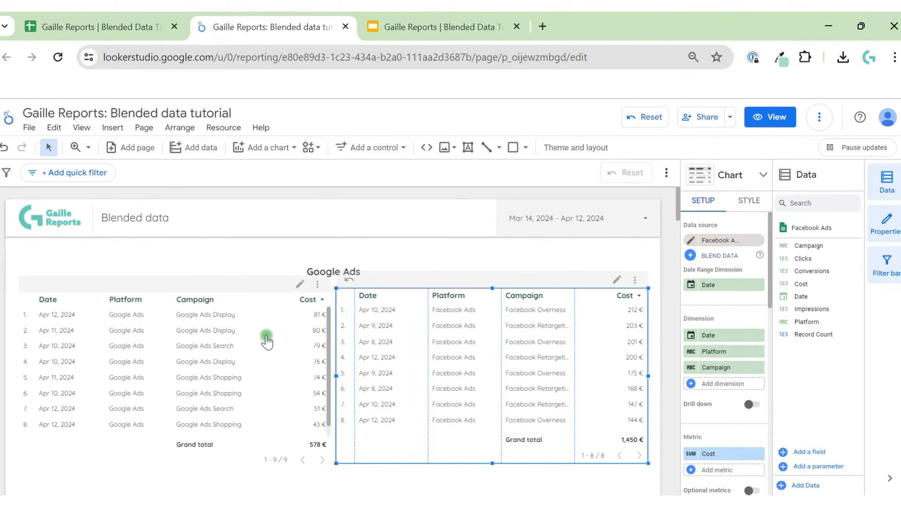
# - Align the "Google Ads" title horizontally with the left edge of the left-hand table
pyautogui.click(352, 259)
pyautogui.moveTo(332, 255); pyautogui.dragTo(241, 350)
pyautogui.rightClick(293, 361)
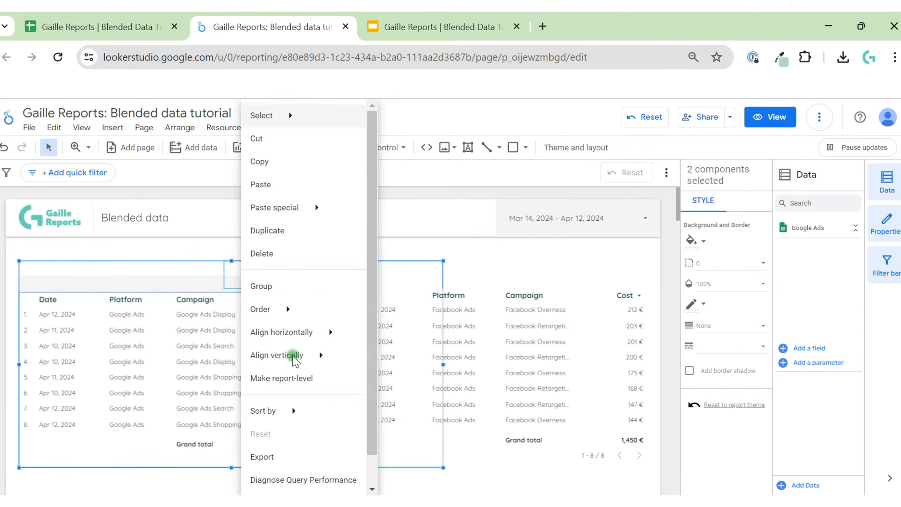
pyautogui.moveTo(340, 332)
pyautogui.click(407, 338)
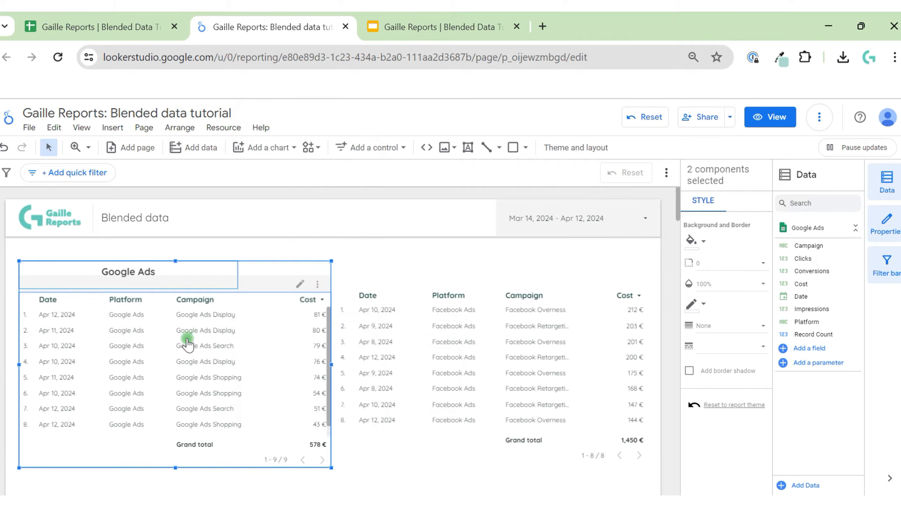
# - Center the "Google Ads" title horizontally over the left-hand table
pyautogui.rightClick(188, 341)
pyautogui.moveTo(277, 332)
pyautogui.click(355, 360)
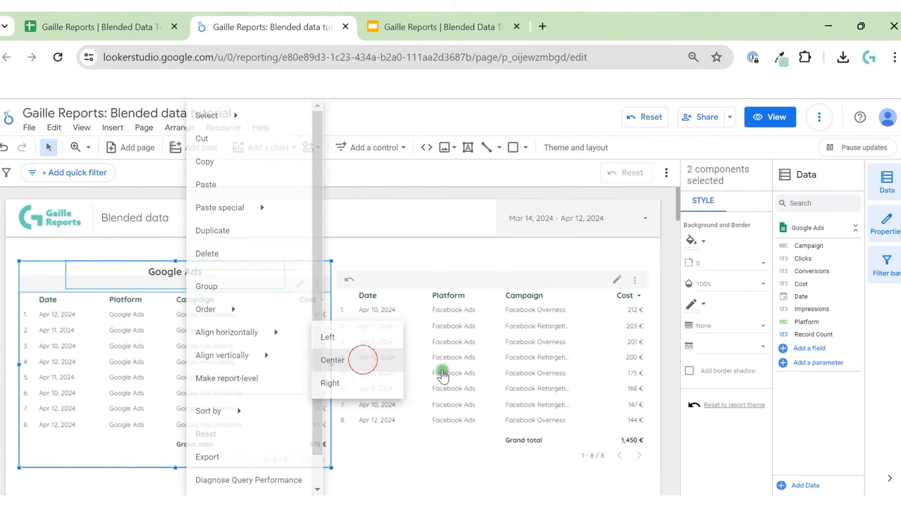
pyautogui.click(667, 326)
# - Move the "Facebook Ads" title onto the right-hand table and center the two horizontally
pyautogui.scroll(-3, 603, 348)
pyautogui.moveTo(314, 415); pyautogui.dragTo(518, 235)
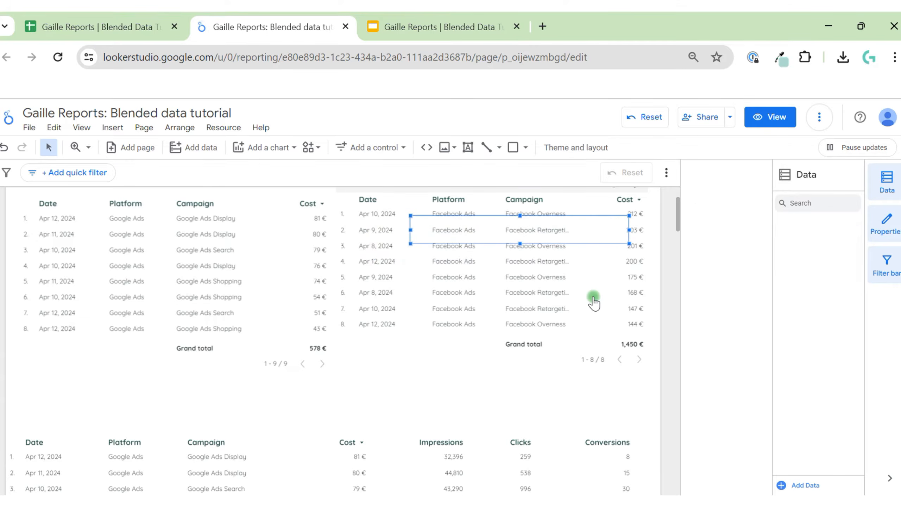
pyautogui.scroll(1, 649, 302)
pyautogui.scroll(1, 652, 302)
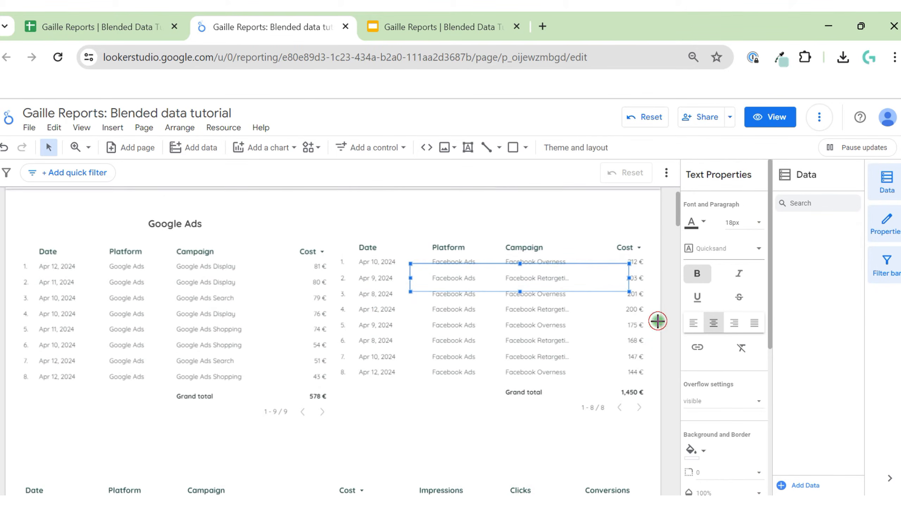
pyautogui.keyDown('shift'); pyautogui.click(529, 254); pyautogui.keyUp('shift')
pyautogui.rightClick(528, 279)
pyautogui.click(448, 209)
pyautogui.moveTo(418, 210); pyautogui.dragTo(521, 359)
pyautogui.rightClick(414, 294)
pyautogui.moveTo(485, 332)
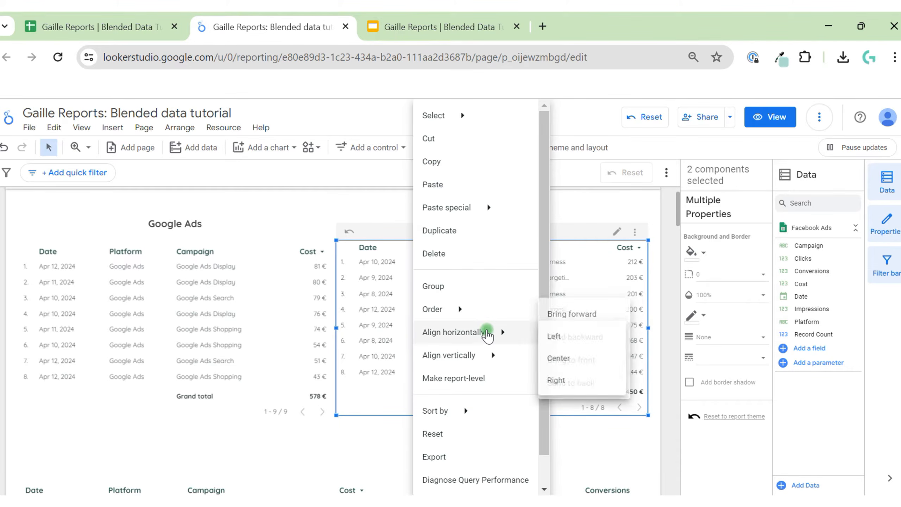
pyautogui.click(581, 357)
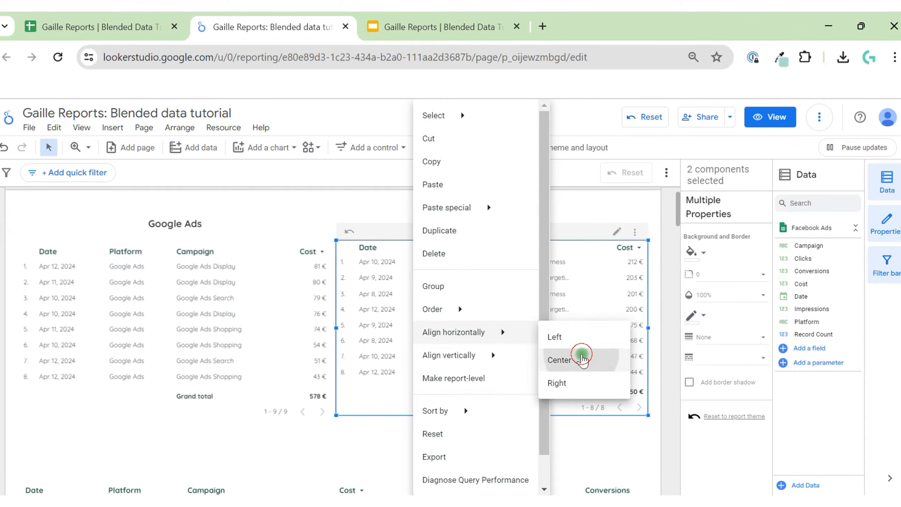
pyautogui.click(678, 254)
pyautogui.click(665, 252)
pyautogui.scroll(5, 667, 249)
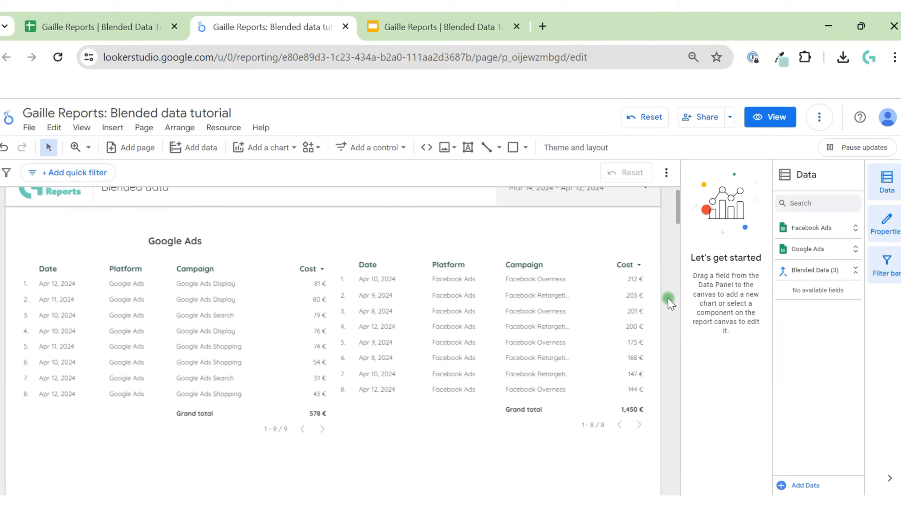
# - Try to top-align the "Google Ads" title with the Facebook Ads title and table, and undo the alignment
pyautogui.click(154, 241)
pyautogui.click(309, 300)
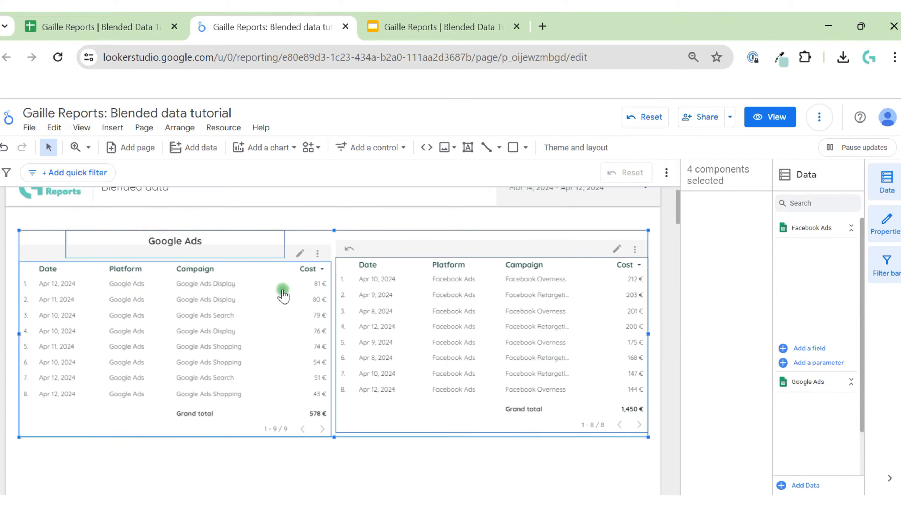
pyautogui.click(402, 419)
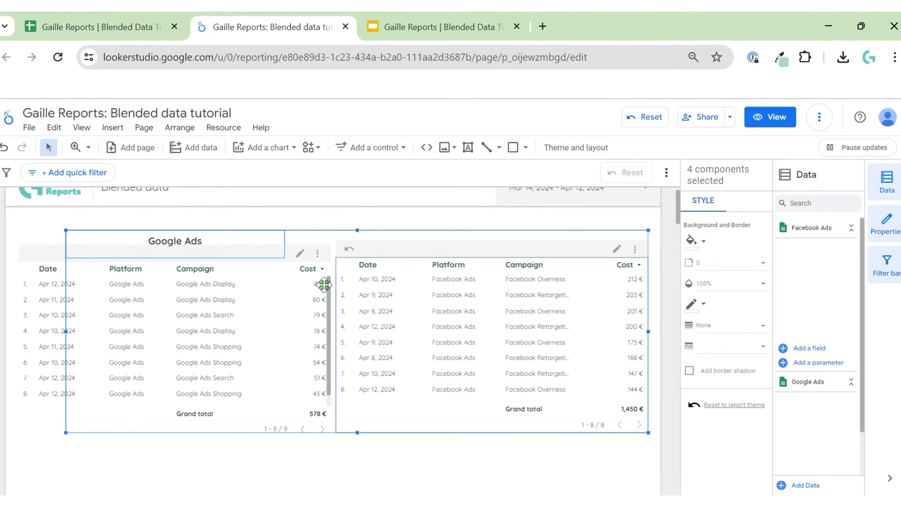
pyautogui.click(655, 274)
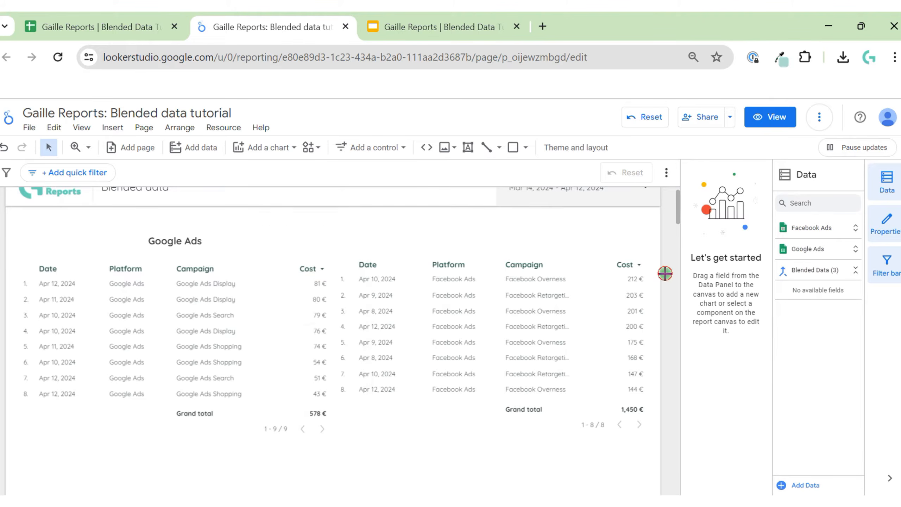
pyautogui.click(256, 338)
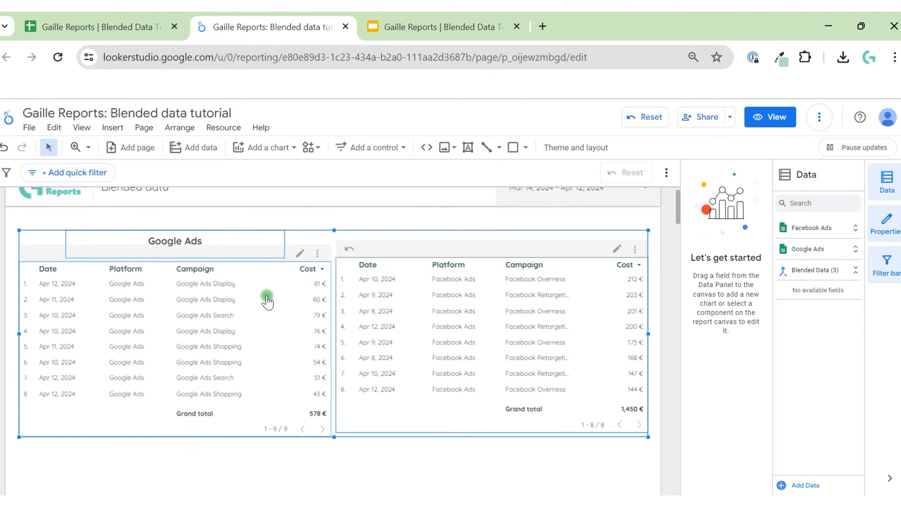
pyautogui.rightClick(221, 236)
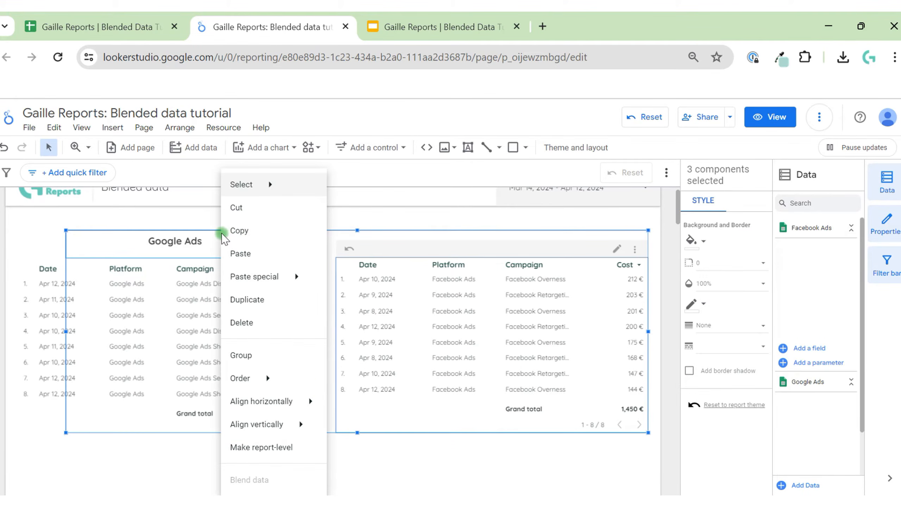
pyautogui.moveTo(262, 425)
pyautogui.click(346, 429)
pyautogui.click(597, 306)
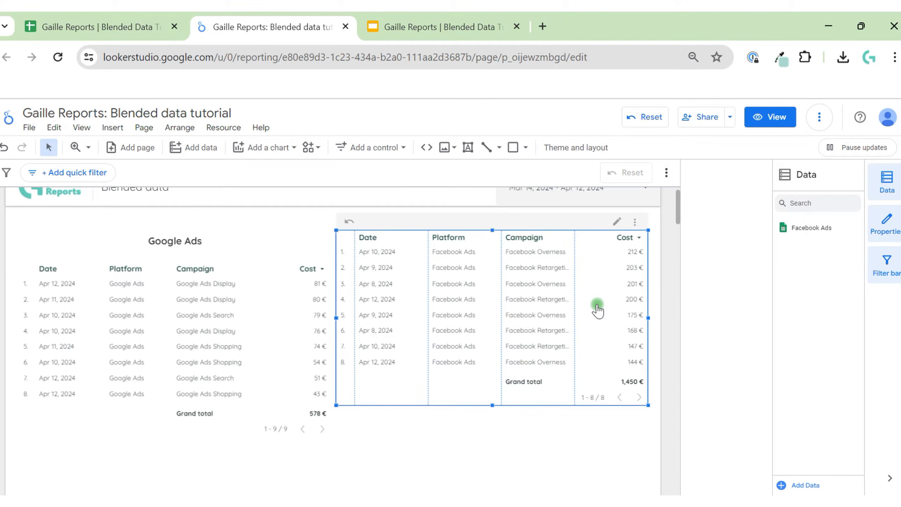
pyautogui.hotkey('ctrl', 'z')
# - Move the Facebook Ads table down off its title and align the "Facebook Ads" and "Google Ads" titles to the top
pyautogui.click(473, 273)
pyautogui.click(475, 284)
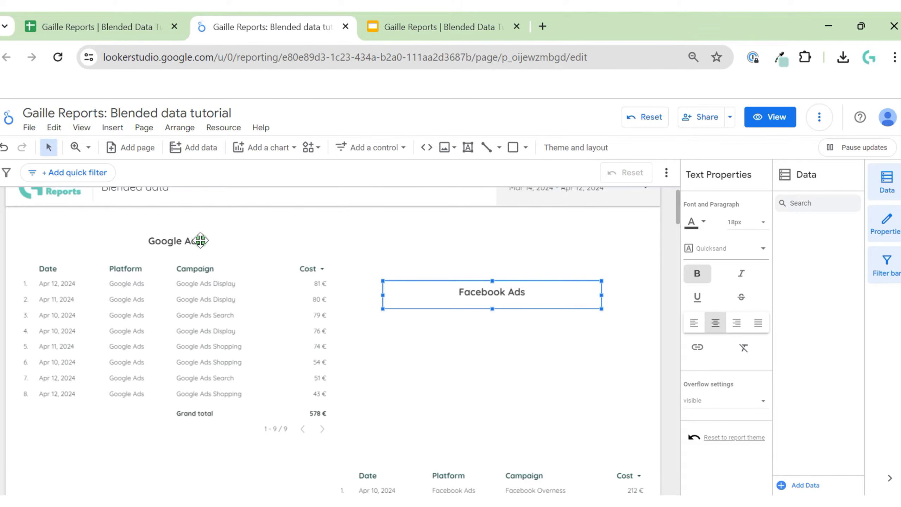
pyautogui.keyDown('shift'); pyautogui.click(200, 240); pyautogui.keyUp('shift')
pyautogui.rightClick(200, 241)
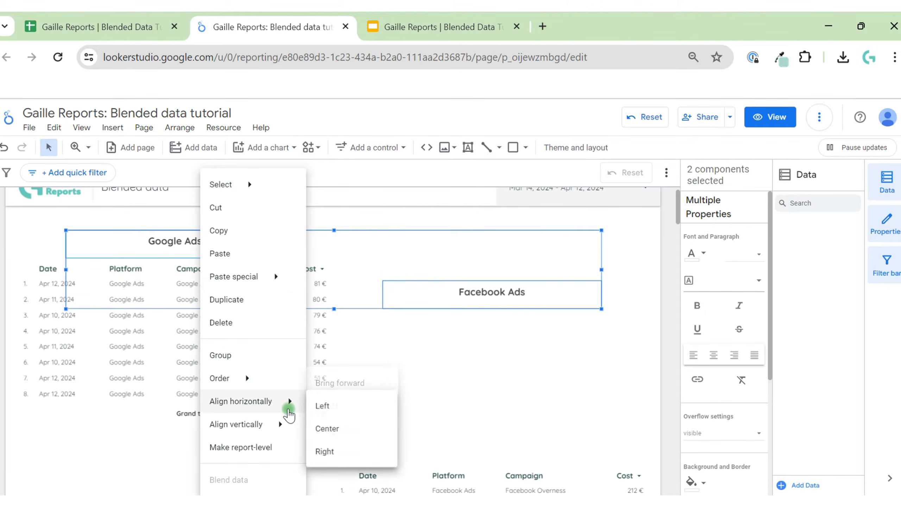
pyautogui.moveTo(298, 425)
pyautogui.click(330, 426)
pyautogui.click(500, 344)
# - Align the Google Ads and Facebook Ads tables vertically by their top edges
pyautogui.moveTo(551, 419); pyautogui.dragTo(244, 414)
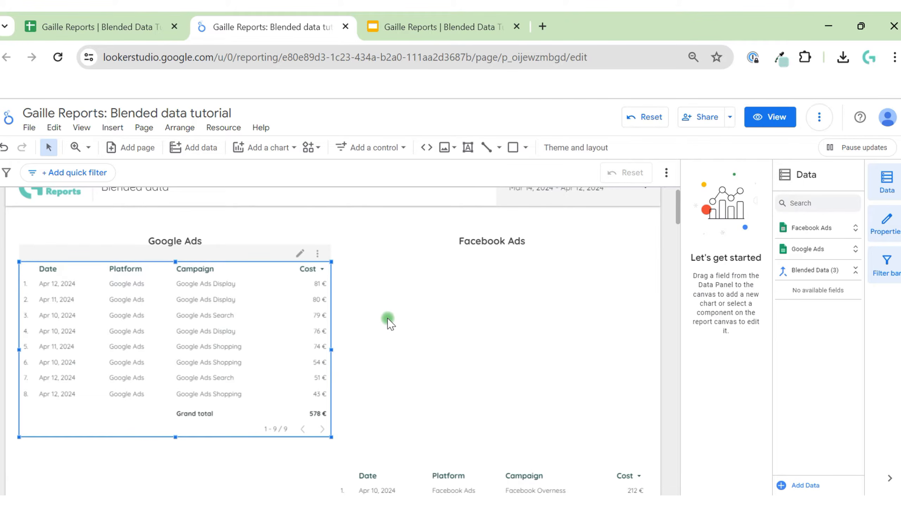
pyautogui.scroll(-3, 404, 358)
pyautogui.keyDown('shift'); pyautogui.click(389, 342); pyautogui.keyUp('shift')
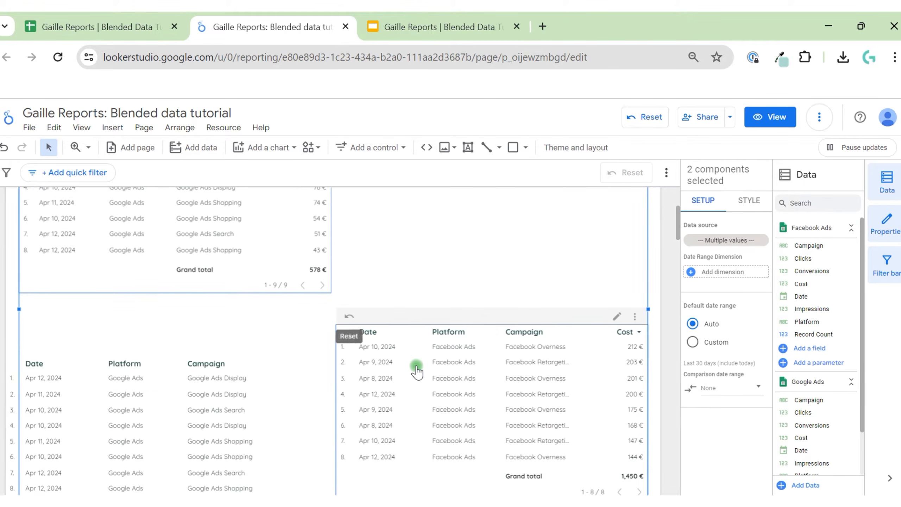
pyautogui.rightClick(417, 368)
pyautogui.moveTo(493, 350)
pyautogui.click(555, 360)
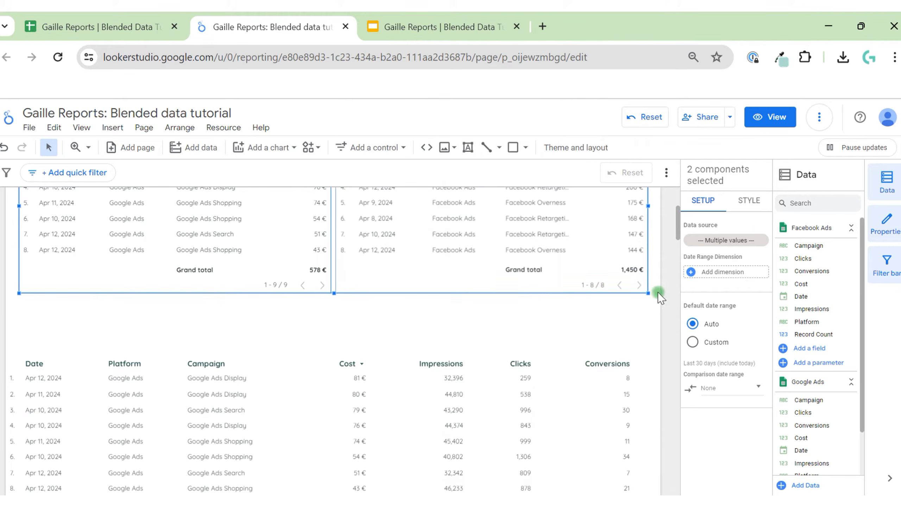
pyautogui.click(648, 310)
pyautogui.scroll(5, 648, 312)
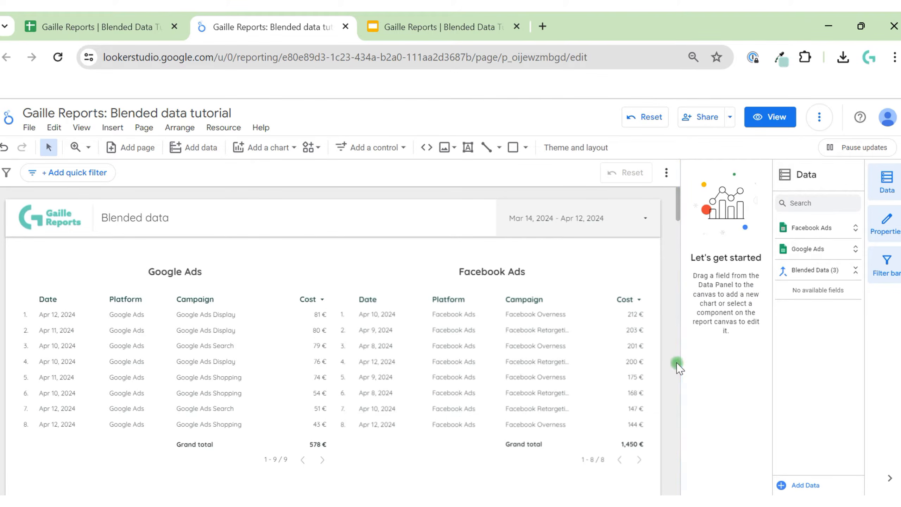
# - Delete the wide Google Ads table with impressions, clicks and conversions below the two side-by-side tables
pyautogui.scroll(-5, 673, 343)
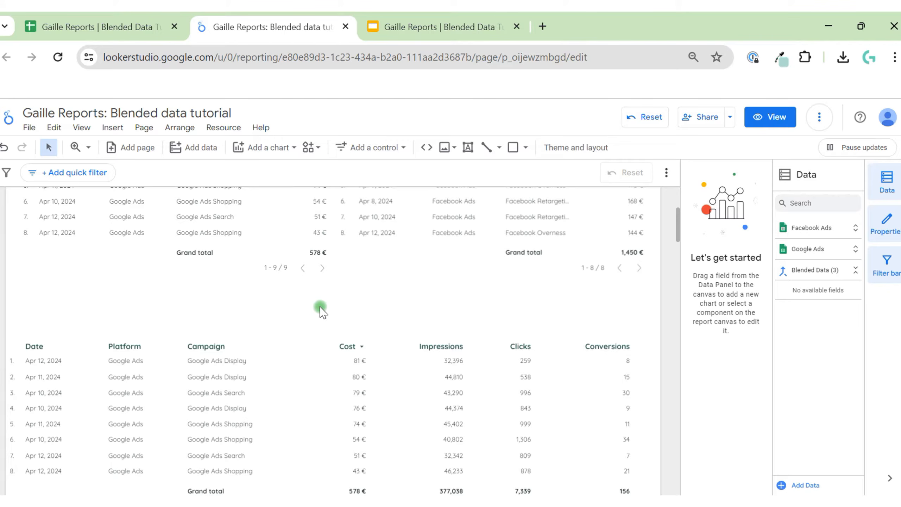
pyautogui.click(398, 430)
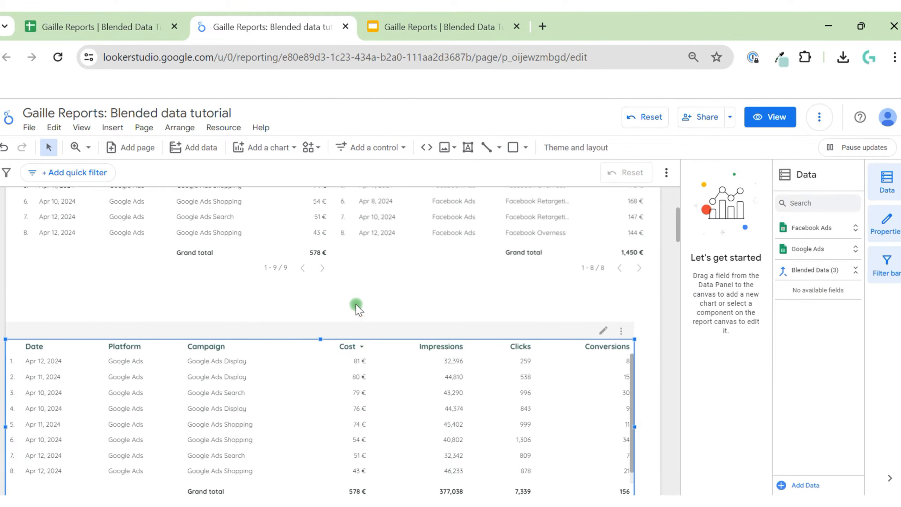
pyautogui.press('Delete')
pyautogui.click(390, 161)
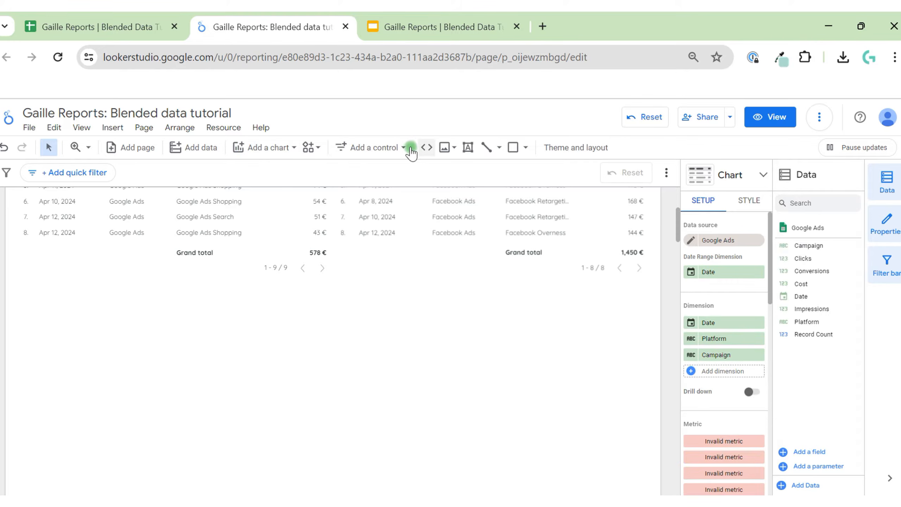
pyautogui.scroll(5, 355, 319)
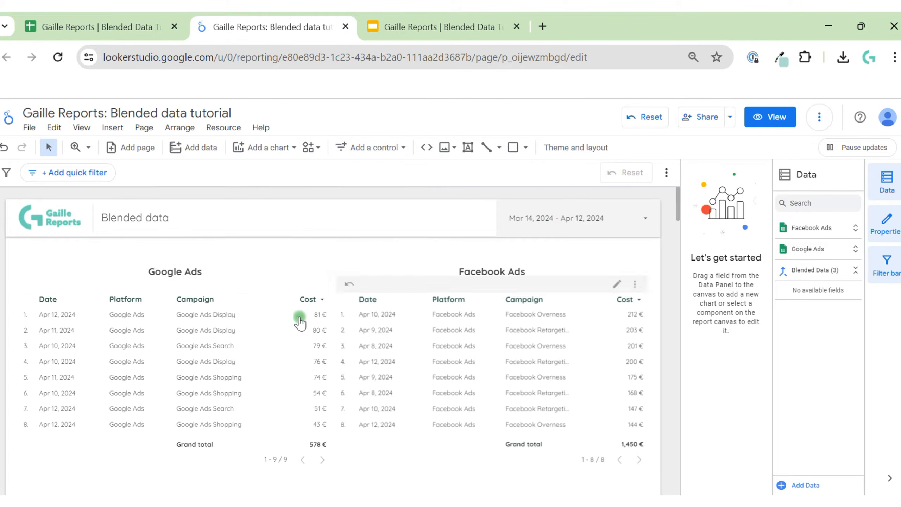
# - Duplicate the "Google Ads" title and place the copy in the empty area just below the Google Ads table
pyautogui.click(163, 267)
pyautogui.hotkey('ctrl', 'd')
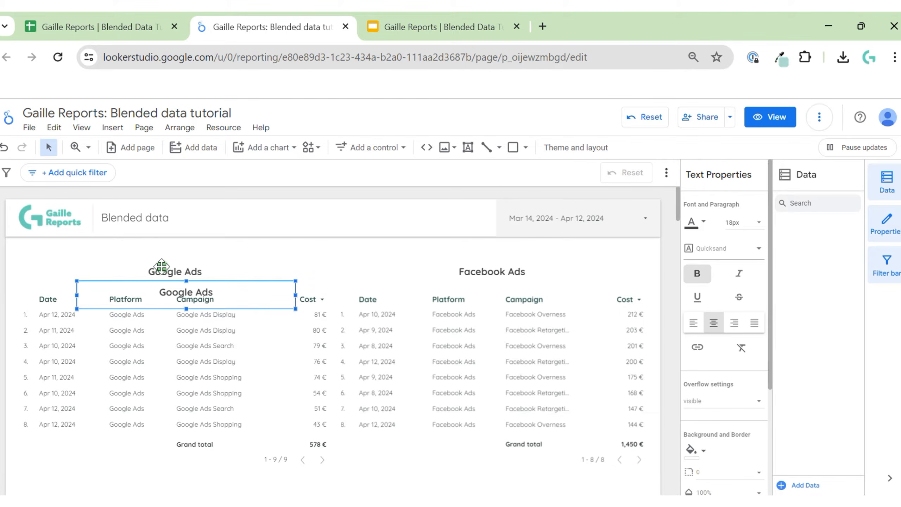
pyautogui.hotkey('ctrl', 'x')
pyautogui.scroll(-5, 345, 339)
pyautogui.hotkey('ctrl', 'v')
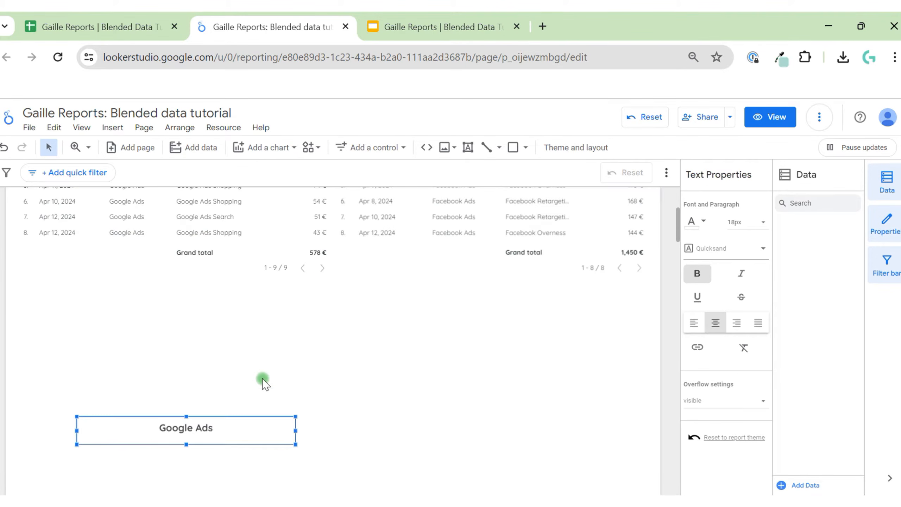
pyautogui.press('Up')
pyautogui.press('Up')
pyautogui.press('Up')
pyautogui.press('Up')
pyautogui.press('Up')
pyautogui.press('Up')
pyautogui.press('Up')
pyautogui.press('Up')
pyautogui.press('Up')
pyautogui.press('Up')
pyautogui.press('Up')
pyautogui.press('Up')
pyautogui.press('Up')
pyautogui.press('Up')
pyautogui.press('Up')
pyautogui.press('Up')
pyautogui.press('Up')
pyautogui.press('Up')
pyautogui.press('Up')
pyautogui.press('Up')
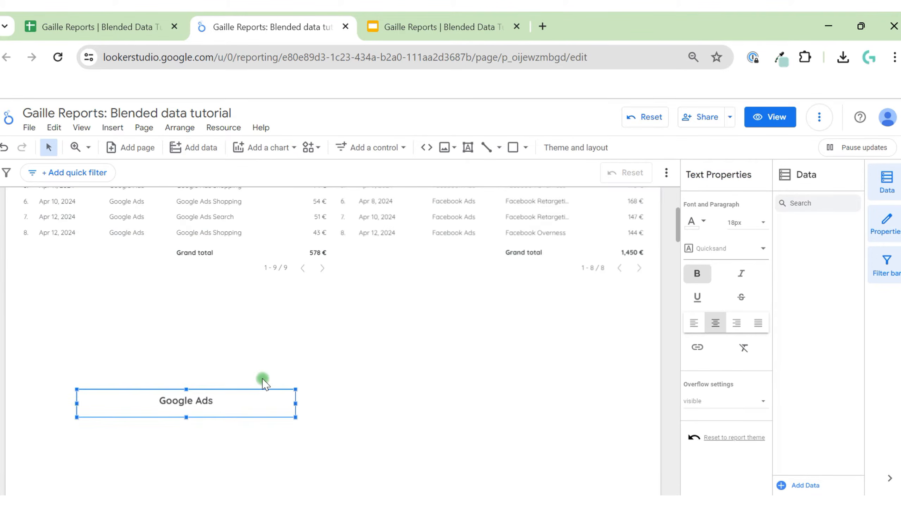
pyautogui.press('Left')
pyautogui.press('Left')
pyautogui.press('Left')
pyautogui.press('Down')
pyautogui.press('Down')
pyautogui.press('Down')
pyautogui.press('Down')
pyautogui.press('Down')
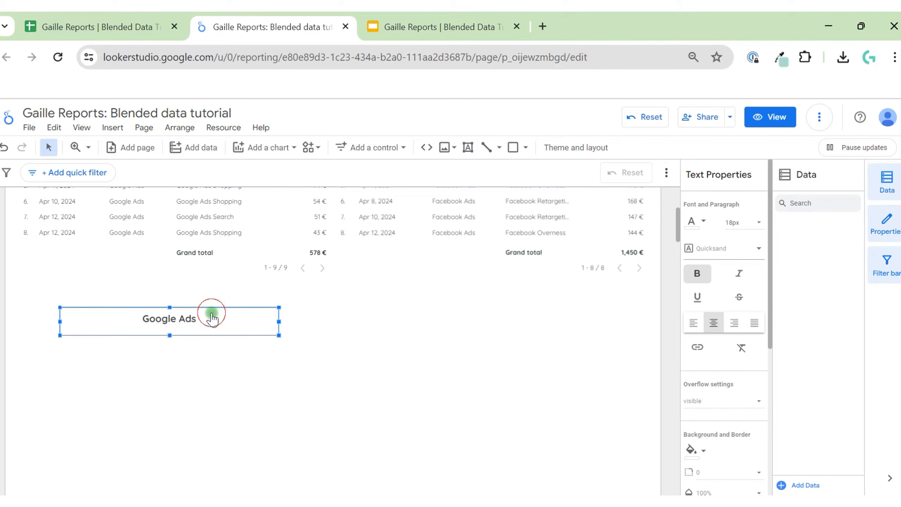
# - Switch to the Google Slides presentation and copy the "Left outer join" label from the join types slide
pyautogui.click(458, 15)
pyautogui.click(15, 271)
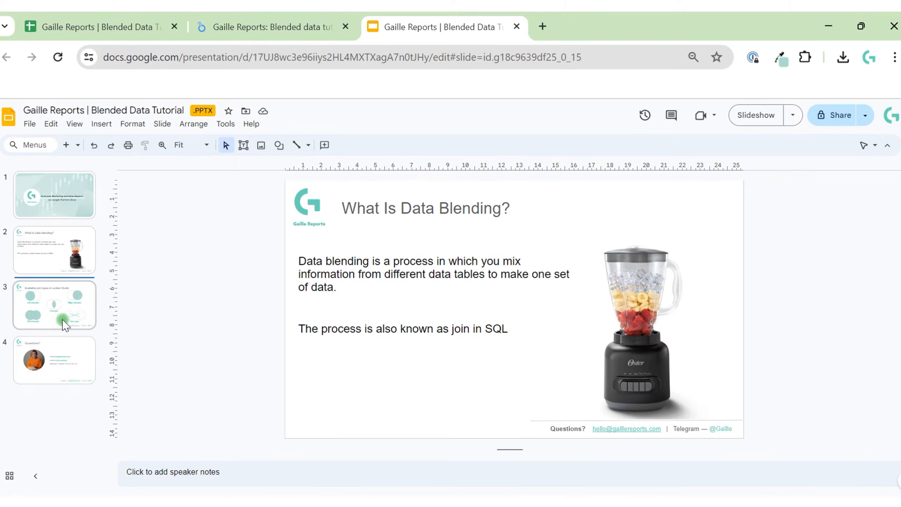
pyautogui.click(53, 307)
pyautogui.doubleClick(409, 297)
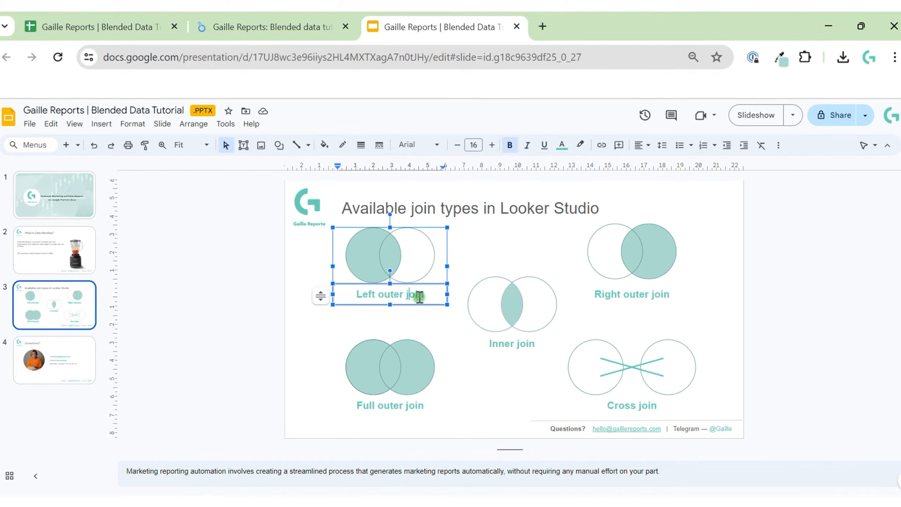
pyautogui.tripleClick(421, 297)
# - Return to the Looker Studio report and replace the duplicated title's text with "Left outer join"
pyautogui.click(222, 17)
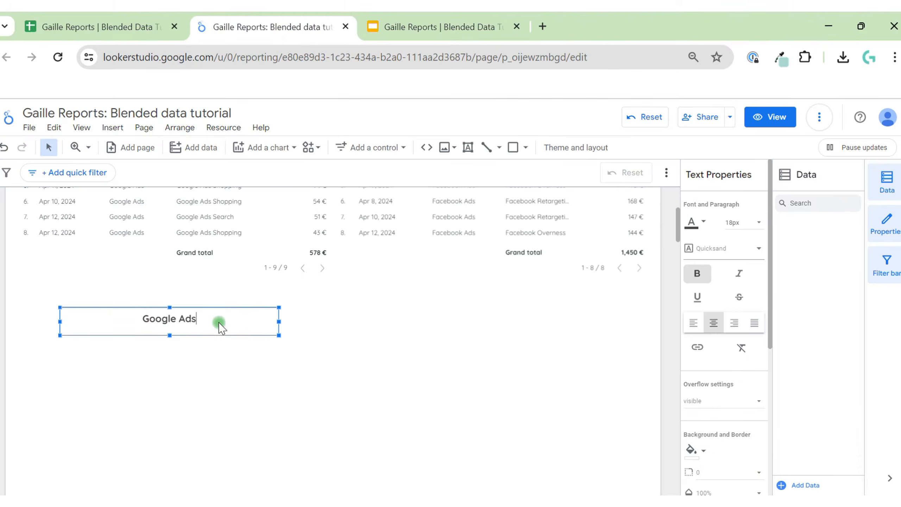
pyautogui.tripleClick(189, 319)
pyautogui.hotkey('ctrl', 'v')
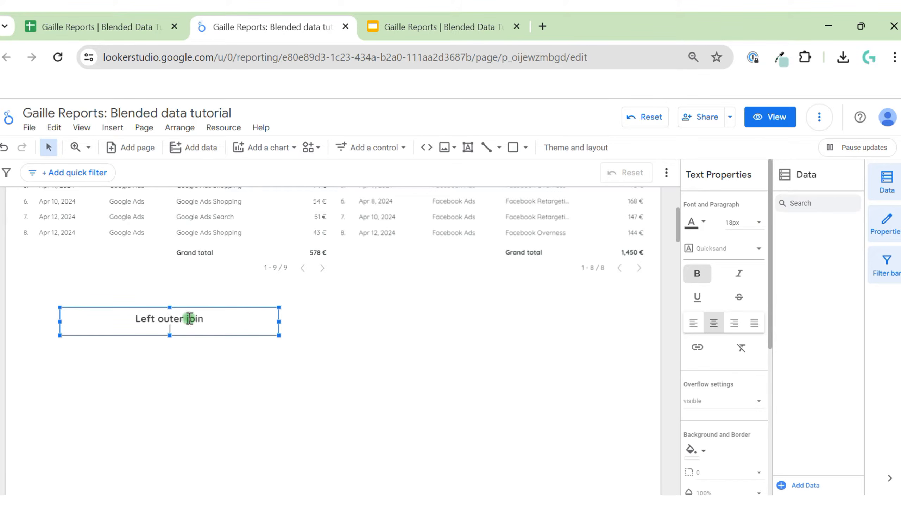
pyautogui.click(234, 370)
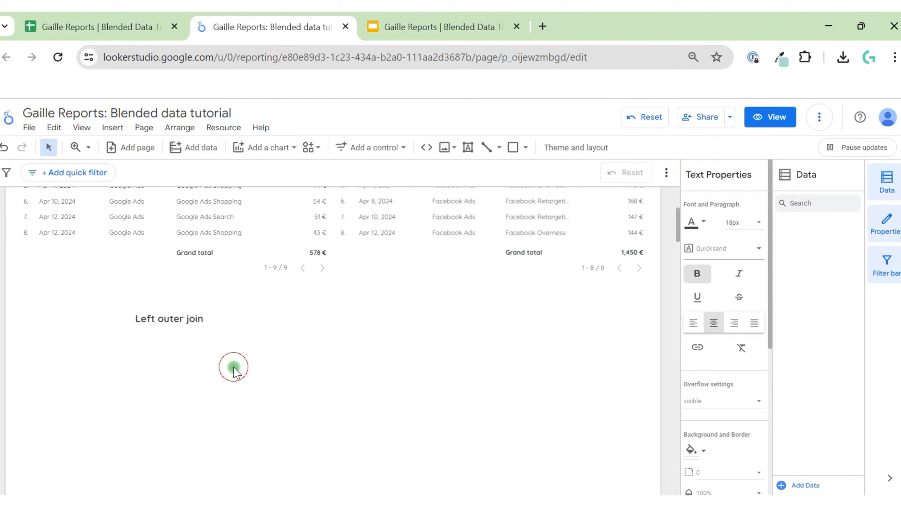
# - Duplicate the Google Ads table and place the copy beneath the "Left outer join" title
pyautogui.click(192, 238)
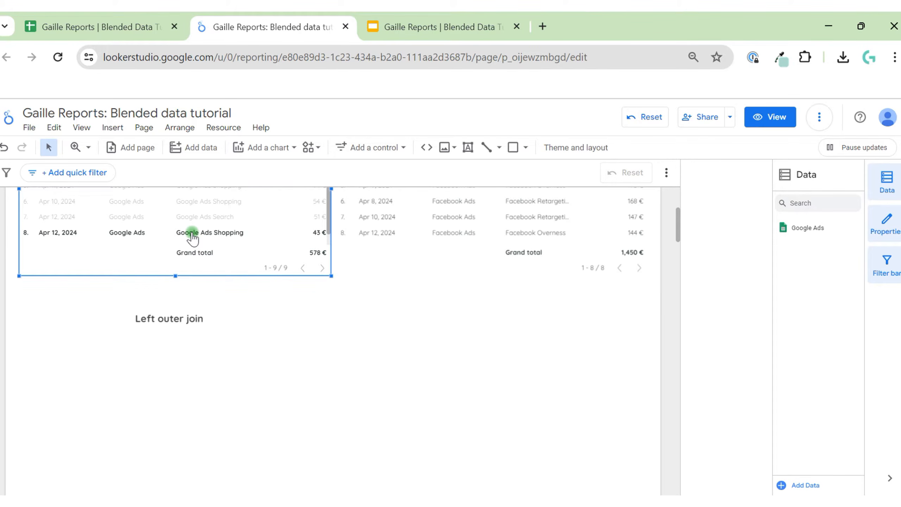
pyautogui.hotkey('ctrl', 'v')
pyautogui.press('Down')
pyautogui.press('Down')
pyautogui.press('Down')
pyautogui.press('Down')
pyautogui.press('Down')
pyautogui.press('Down')
pyautogui.press('Down')
pyautogui.press('Down')
pyautogui.press('Down')
pyautogui.press('Down')
pyautogui.press('Down')
pyautogui.press('Down')
pyautogui.press('Down')
pyautogui.press('Down')
pyautogui.press('Down')
pyautogui.press('Down')
pyautogui.press('Down')
pyautogui.press('Down')
pyautogui.press('Down')
pyautogui.press('Down')
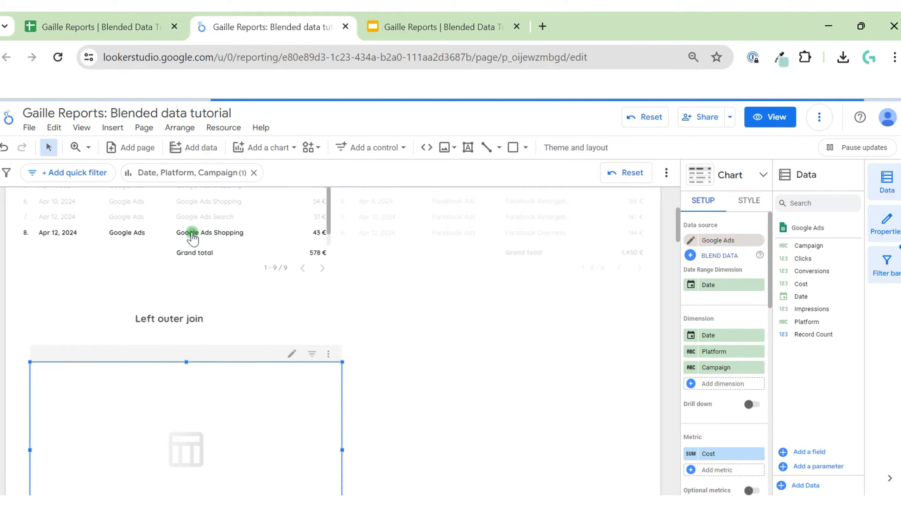
pyautogui.click(222, 317)
pyautogui.moveTo(222, 318); pyautogui.dragTo(213, 316)
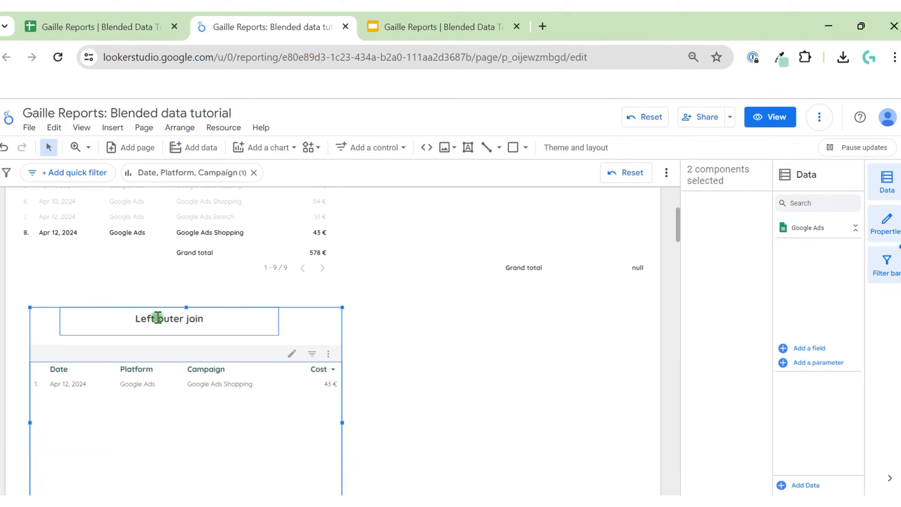
pyautogui.rightClick(195, 323)
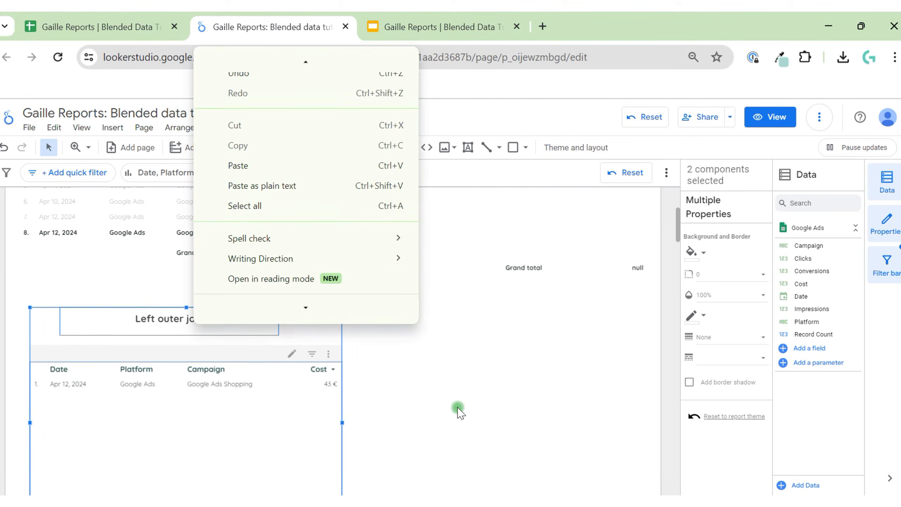
pyautogui.click(145, 288)
# - Left-align the original Google Ads table, the "Left outer join" title and the duplicated table with one another
pyautogui.click(5, 214)
pyautogui.moveTo(17, 243); pyautogui.dragTo(154, 408)
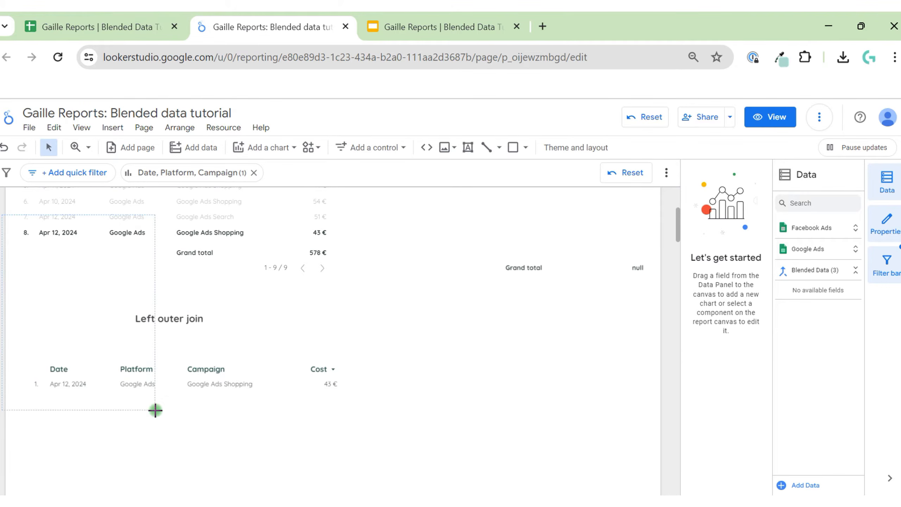
pyautogui.rightClick(239, 390)
pyautogui.moveTo(242, 333)
pyautogui.click(300, 334)
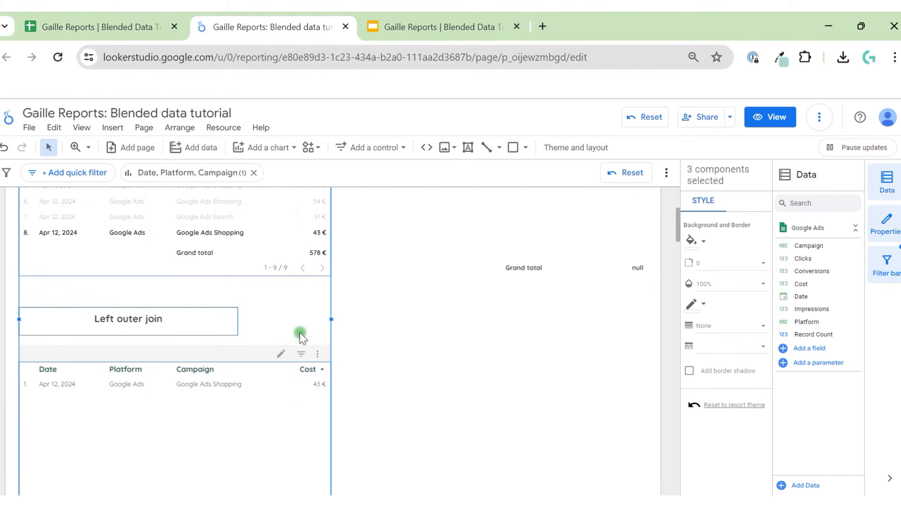
# - Center the "Left outer join" title horizontally over the duplicated table beneath it
pyautogui.click(400, 378)
pyautogui.moveTo(400, 398); pyautogui.dragTo(140, 305)
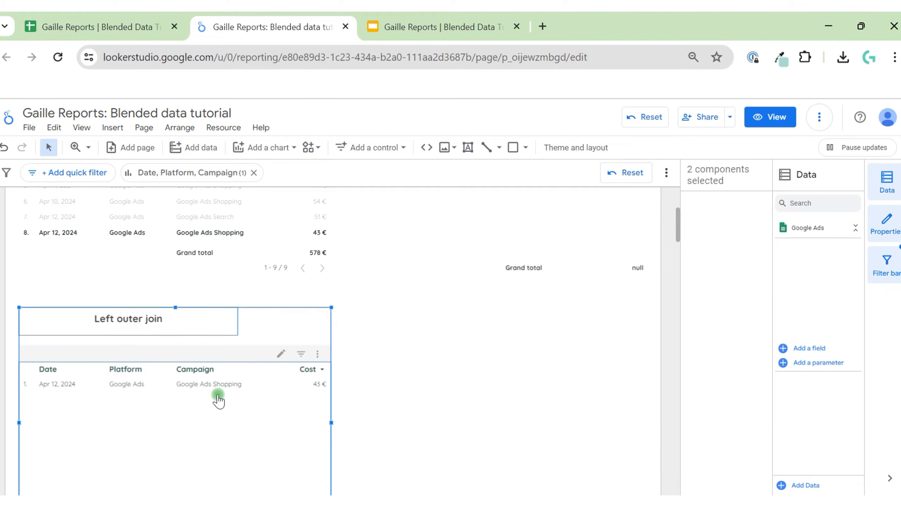
pyautogui.rightClick(218, 397)
pyautogui.moveTo(310, 356)
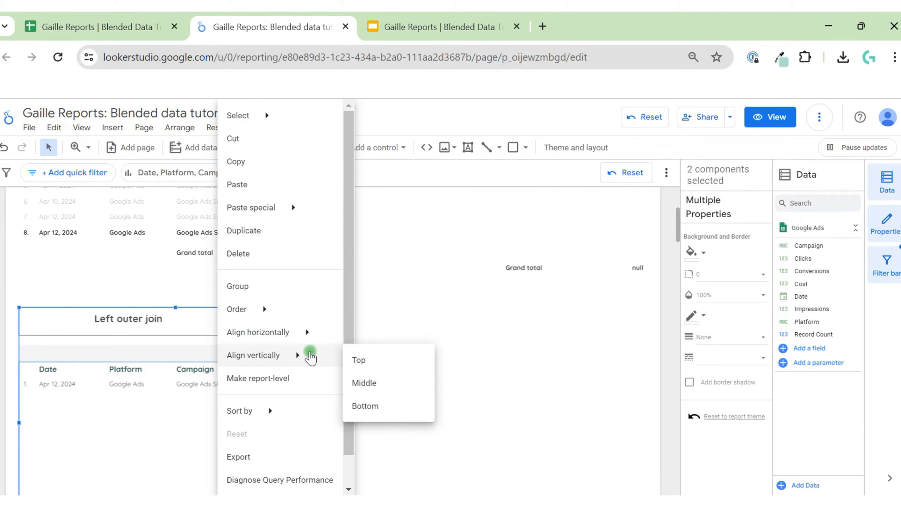
pyautogui.moveTo(322, 338)
pyautogui.click(395, 358)
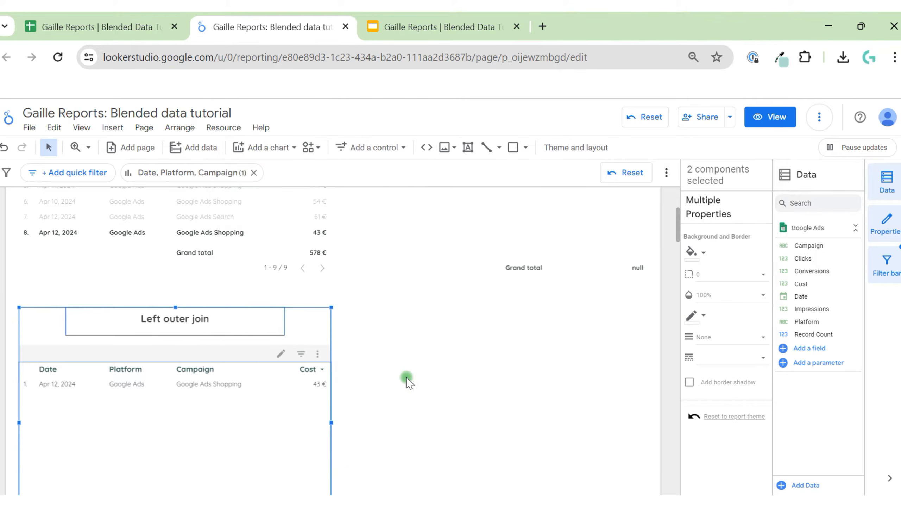
# - Move the duplicated table up so it sits directly beneath the "Left outer join" title
pyautogui.click(248, 405)
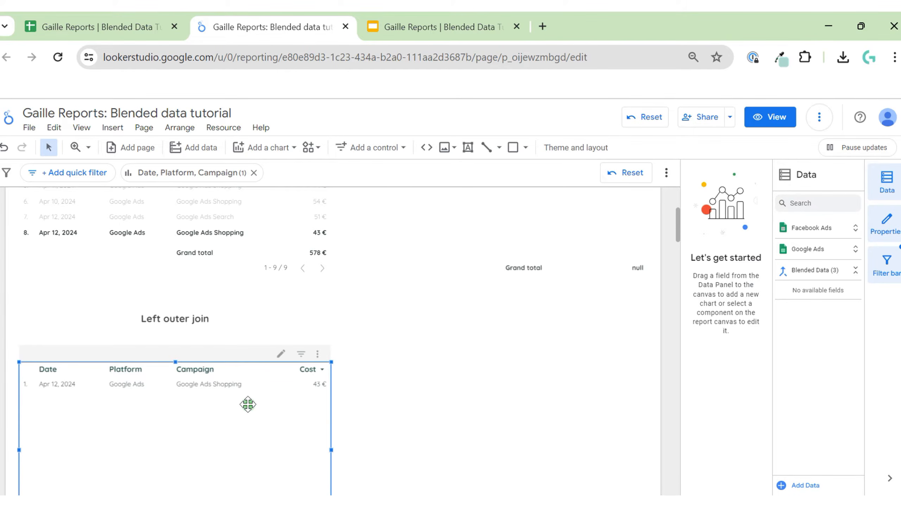
pyautogui.moveTo(248, 404); pyautogui.dragTo(248, 349)
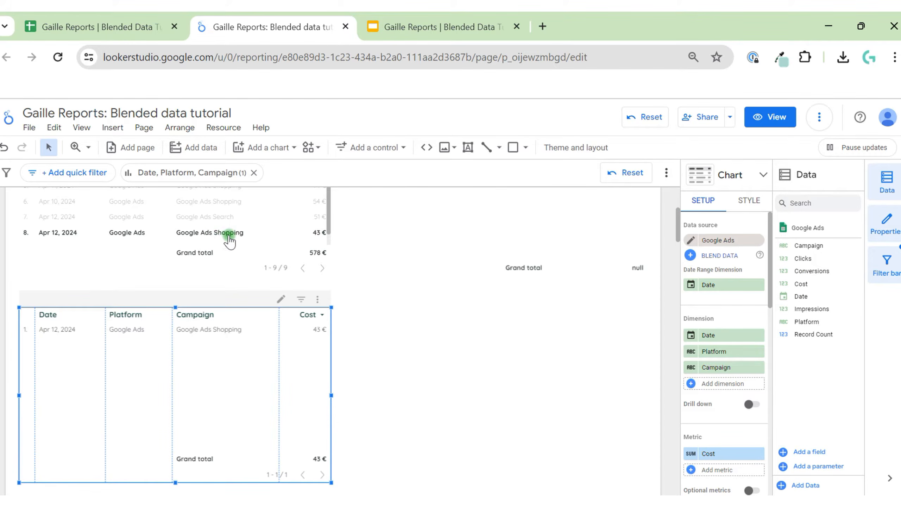
pyautogui.press('Down')
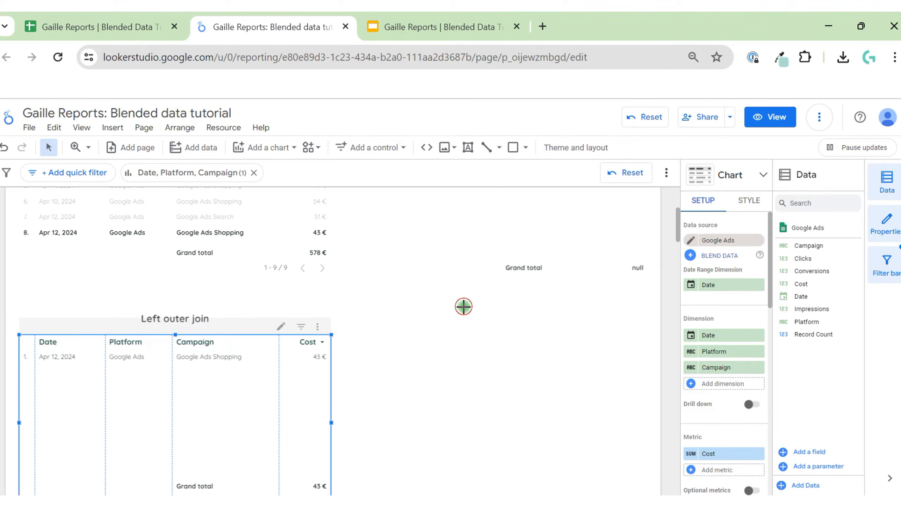
pyautogui.click(355, 323)
# - Turn off cross-filtering for the original Google Ads table
pyautogui.click(225, 217)
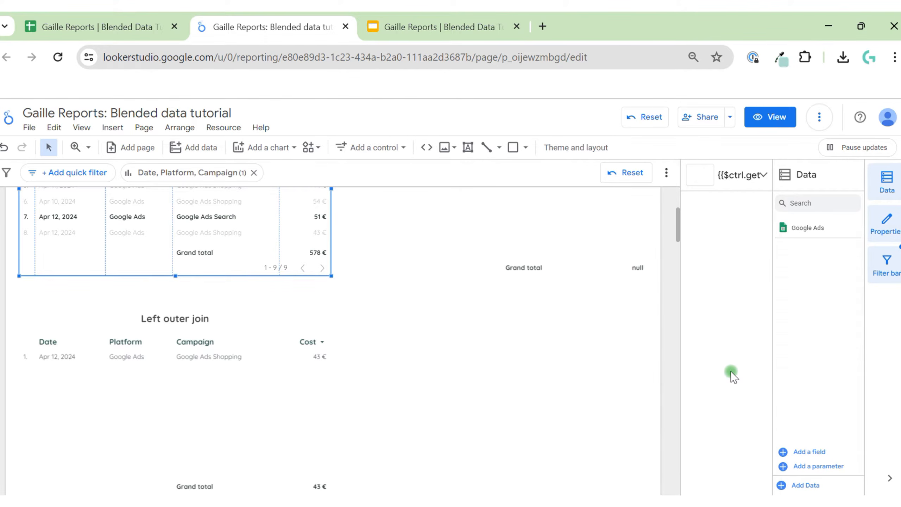
pyautogui.scroll(-8, 730, 376)
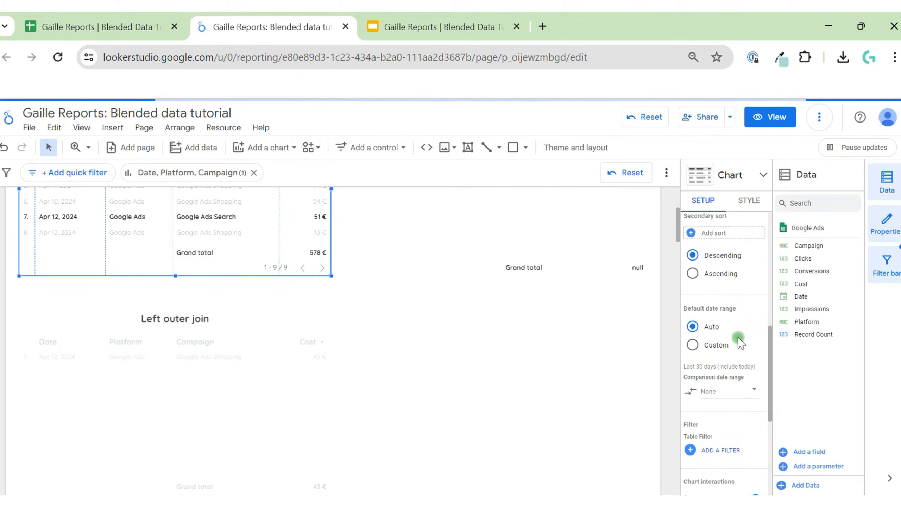
pyautogui.scroll(-3, 739, 343)
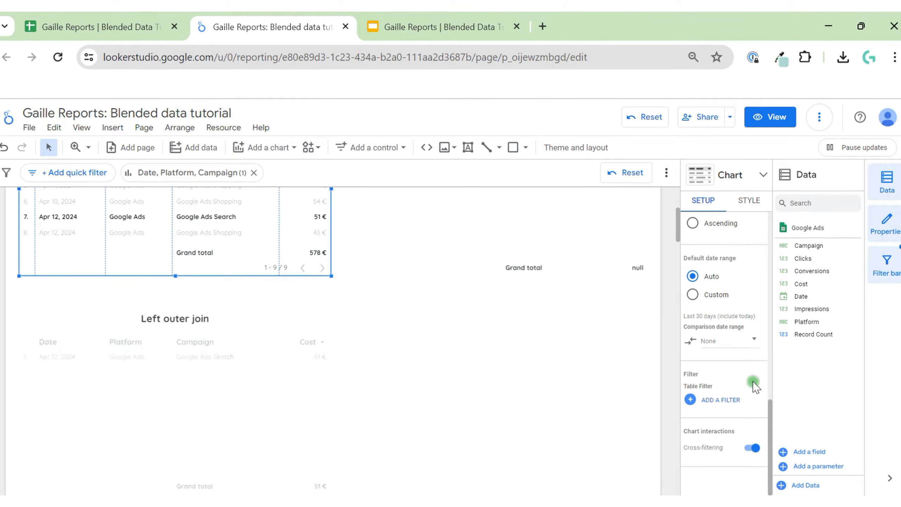
pyautogui.click(749, 449)
pyautogui.click(465, 419)
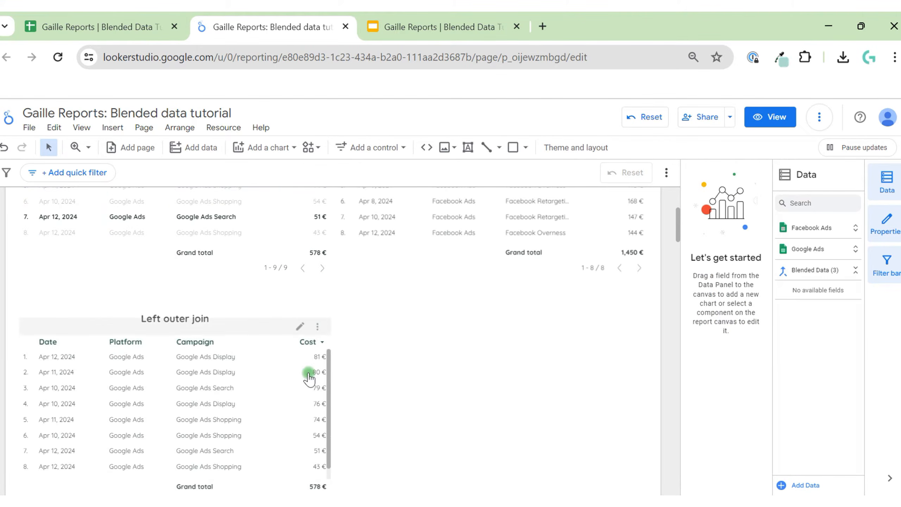
# - Reload the report page and select the table beneath the "Left outer join" title
pyautogui.click(382, 55)
pyautogui.press('Return')
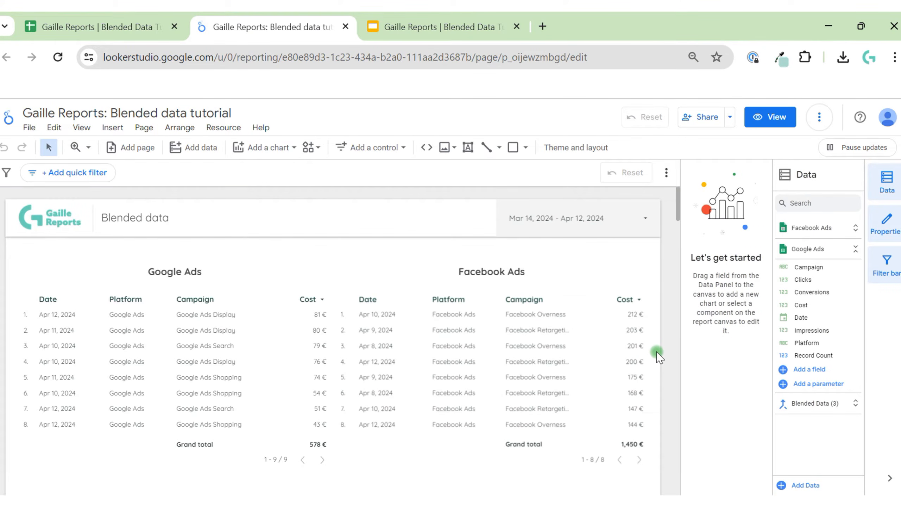
pyautogui.scroll(-8, 666, 350)
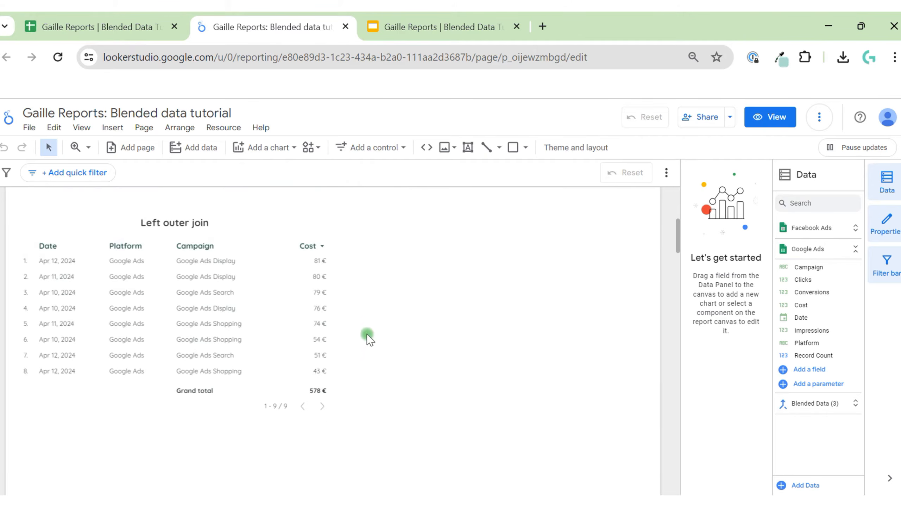
pyautogui.click(283, 285)
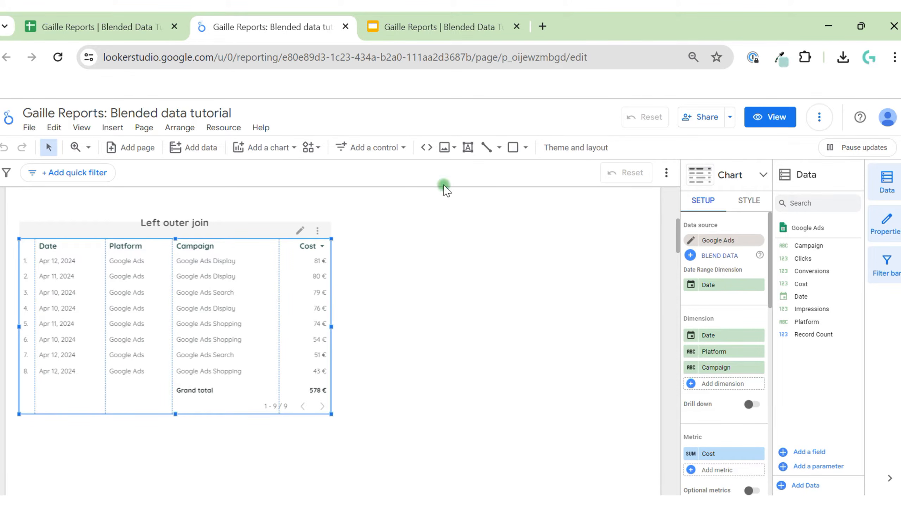
# - Remove the unused "Blended Data (3)" blend from the report's blends and return to the report canvas
pyautogui.click(231, 129)
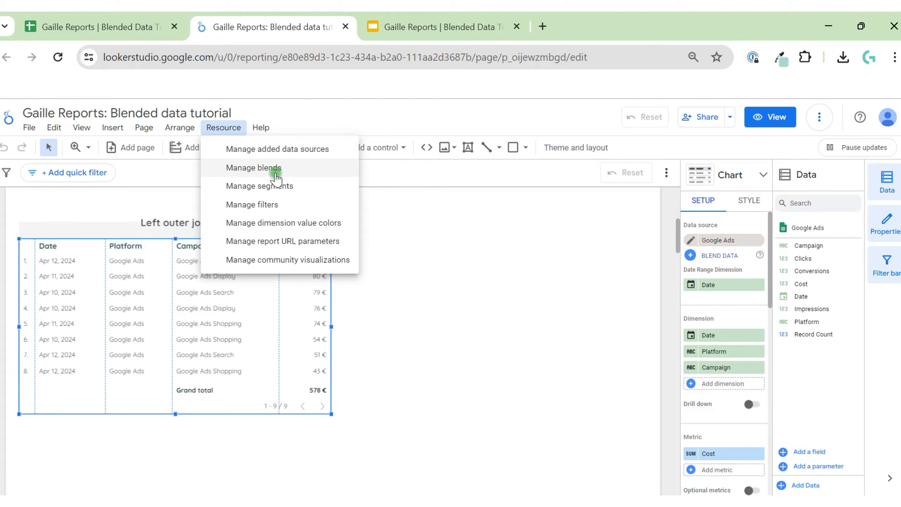
pyautogui.click(276, 178)
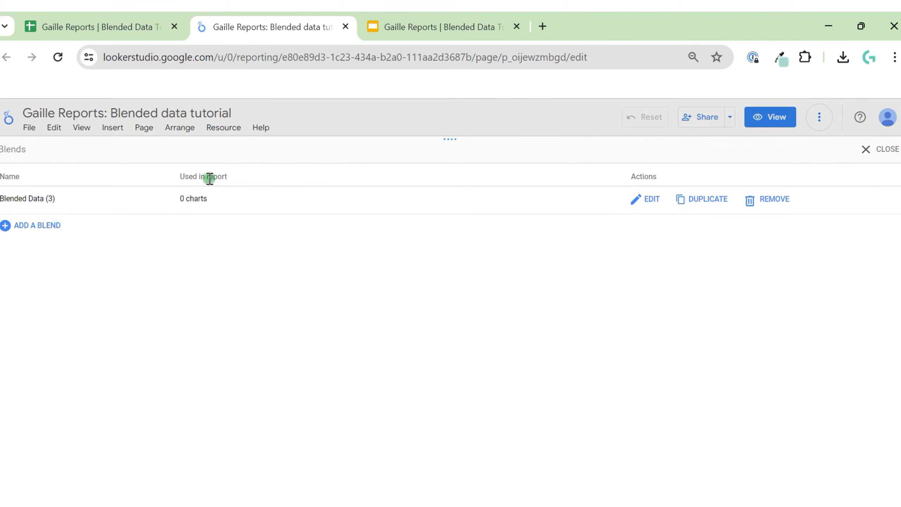
pyautogui.click(792, 199)
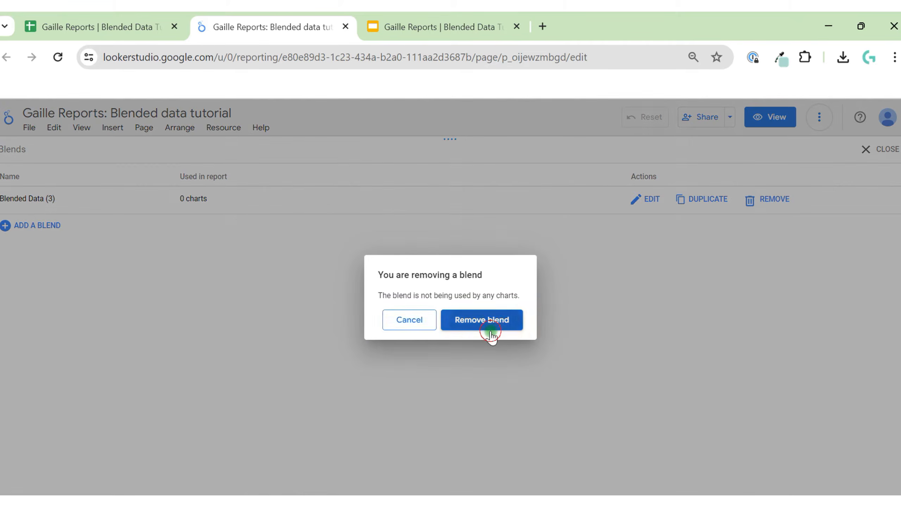
pyautogui.click(483, 320)
pyautogui.click(30, 203)
pyautogui.click(888, 150)
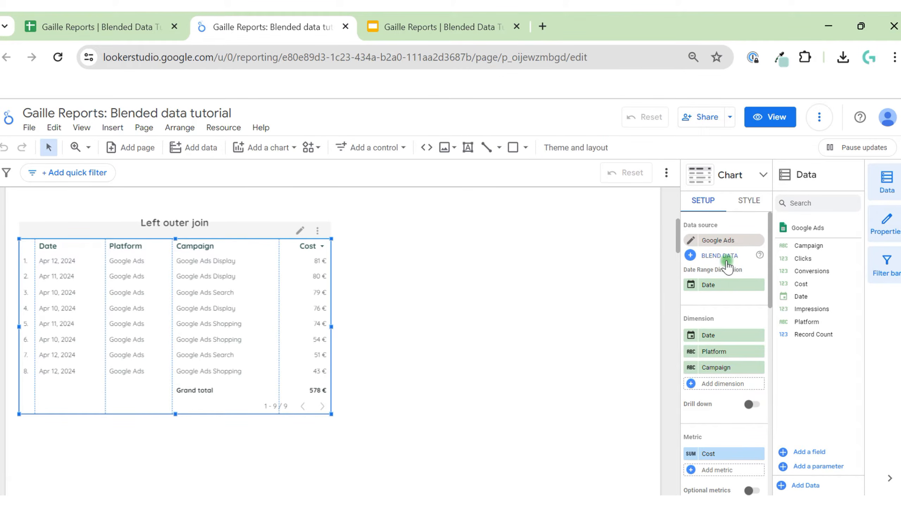
# - Start a data blend from the "Left outer join" table and enlarge the blend editor to nearly the full window height
pyautogui.click(733, 256)
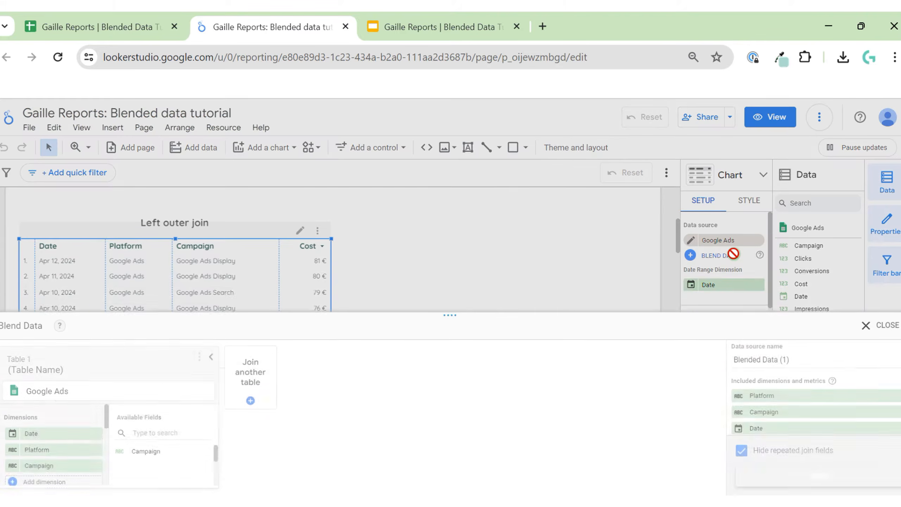
pyautogui.moveTo(455, 254); pyautogui.dragTo(459, 124)
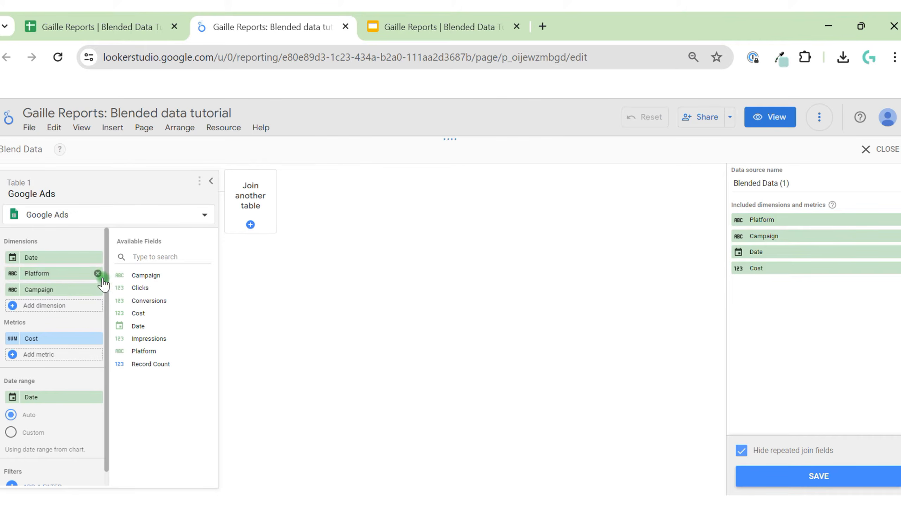
# - Switch to the Google Sheets source file and compare the Platform column on the Google Ads and Facebook Ads sheets
pyautogui.click(82, 29)
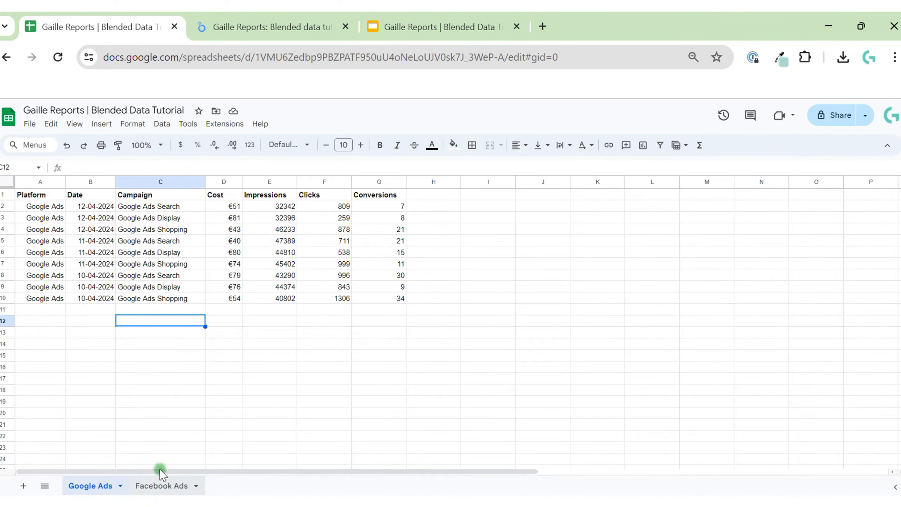
pyautogui.moveTo(37, 196); pyautogui.dragTo(50, 289)
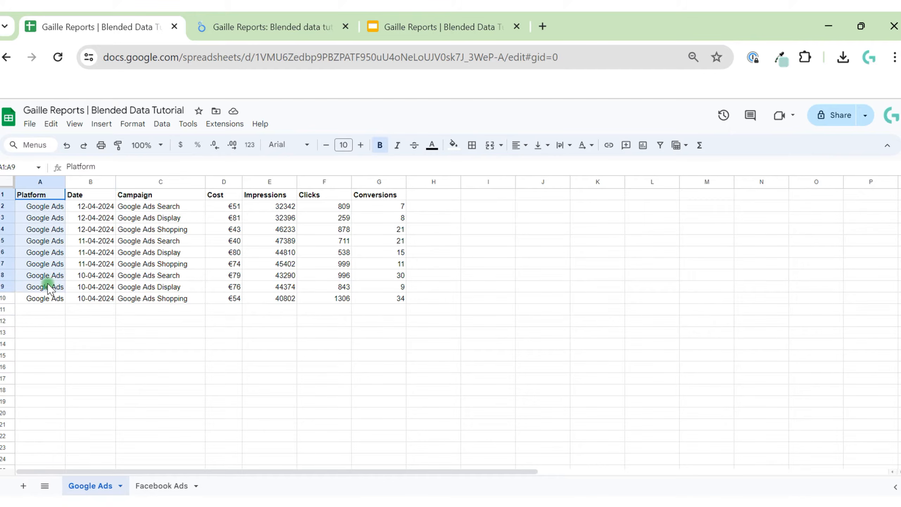
pyautogui.click(39, 198)
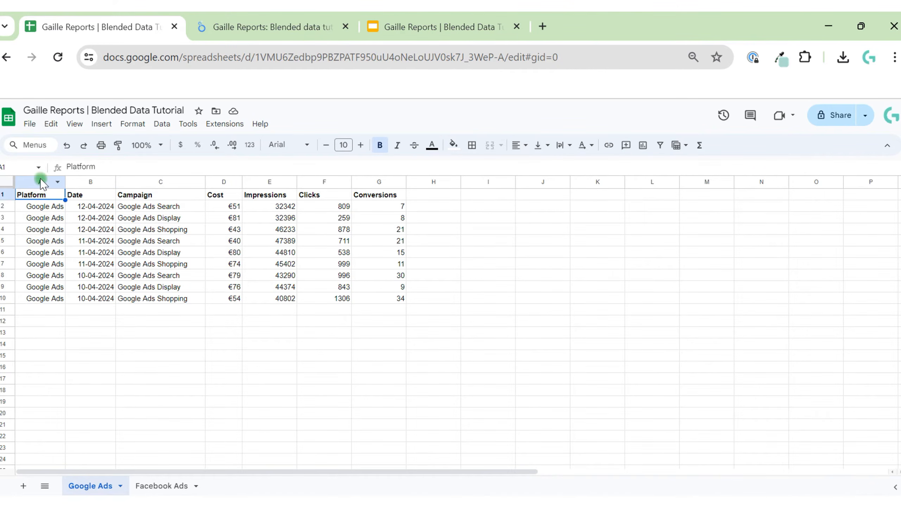
pyautogui.click(53, 206)
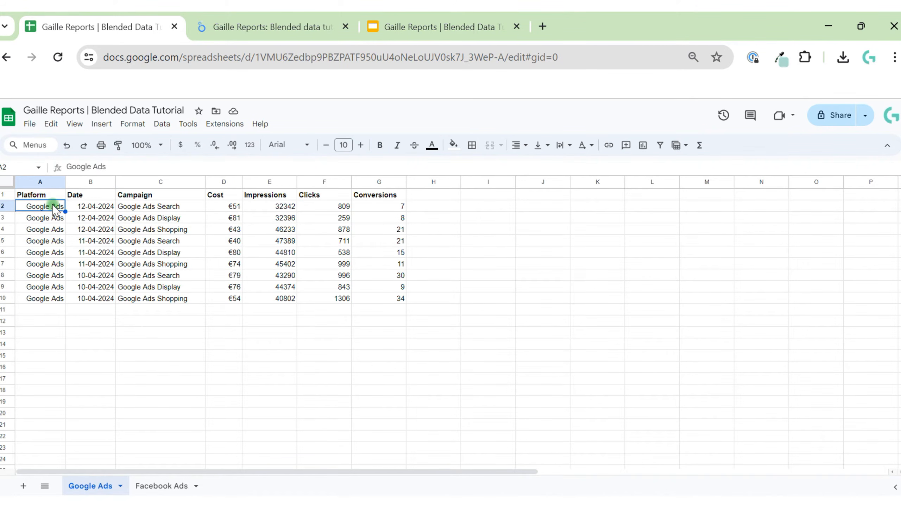
pyautogui.click(153, 485)
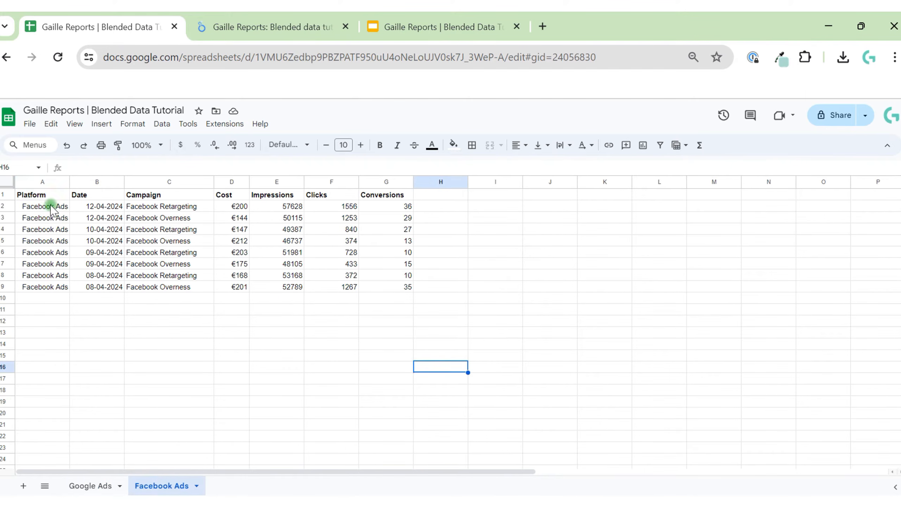
pyautogui.moveTo(49, 217); pyautogui.dragTo(53, 295)
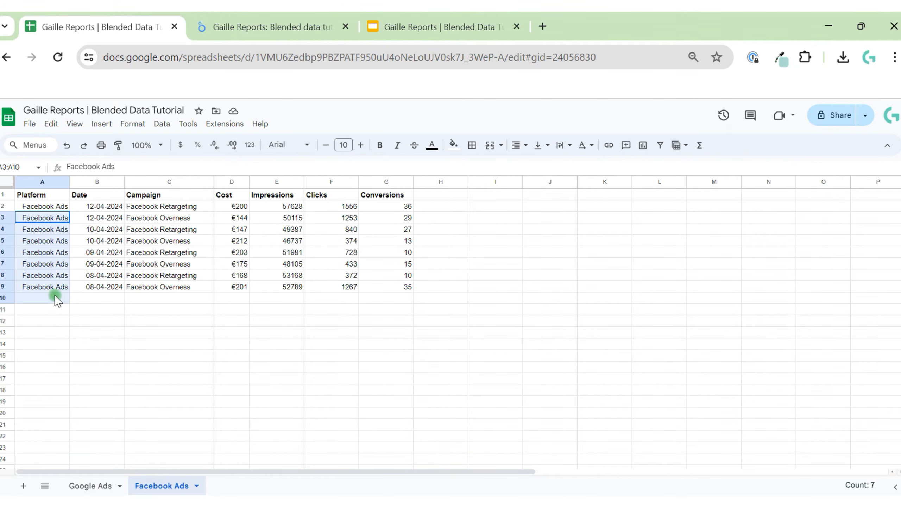
pyautogui.click(90, 379)
# - Compare the Date values on the Google Ads and Facebook Ads sheets, and examine the Facebook Ads campaign names
pyautogui.click(100, 486)
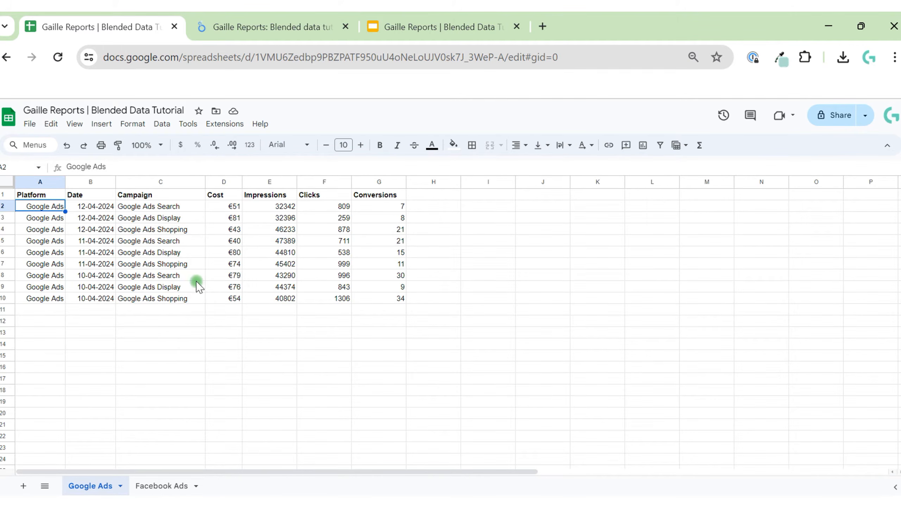
pyautogui.click(104, 209)
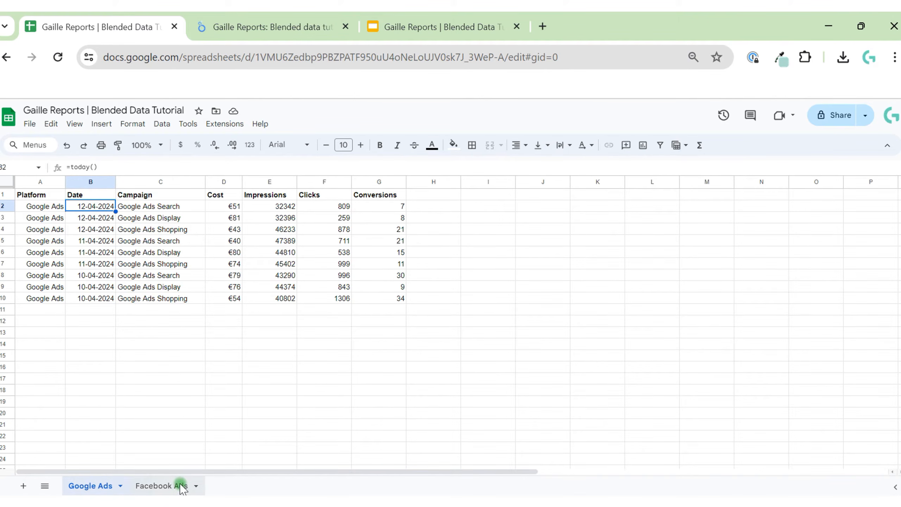
pyautogui.click(180, 477)
pyautogui.click(116, 208)
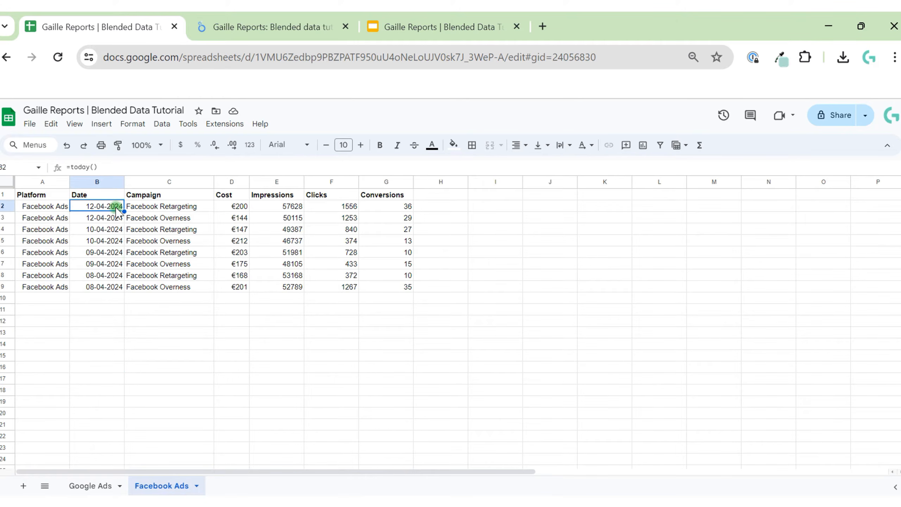
pyautogui.click(106, 486)
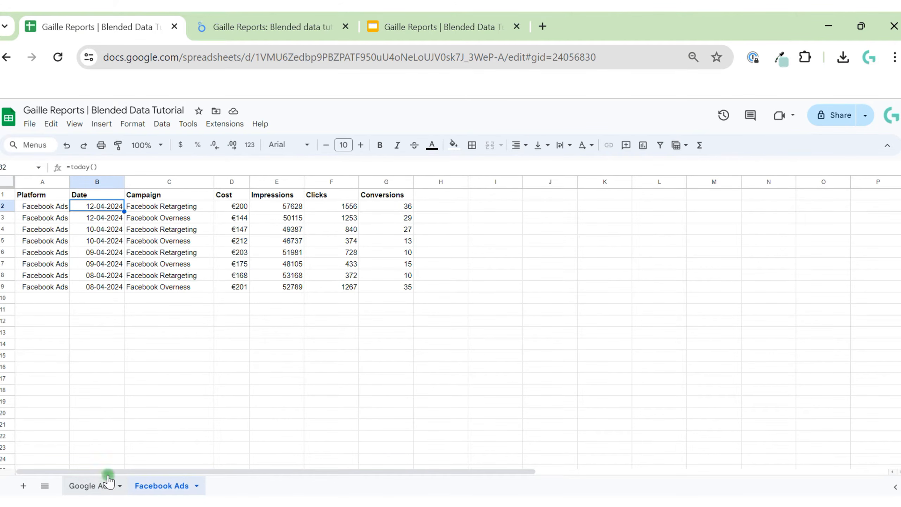
pyautogui.click(96, 207)
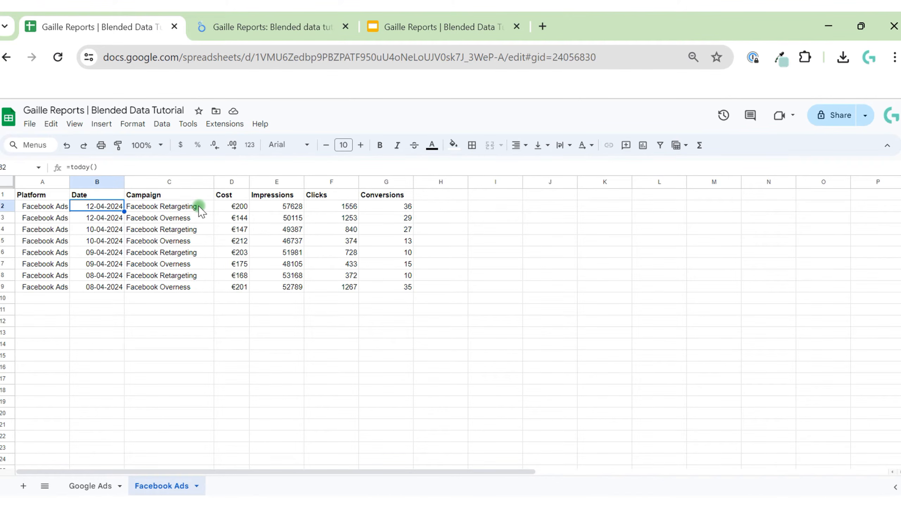
pyautogui.moveTo(200, 210); pyautogui.dragTo(175, 258)
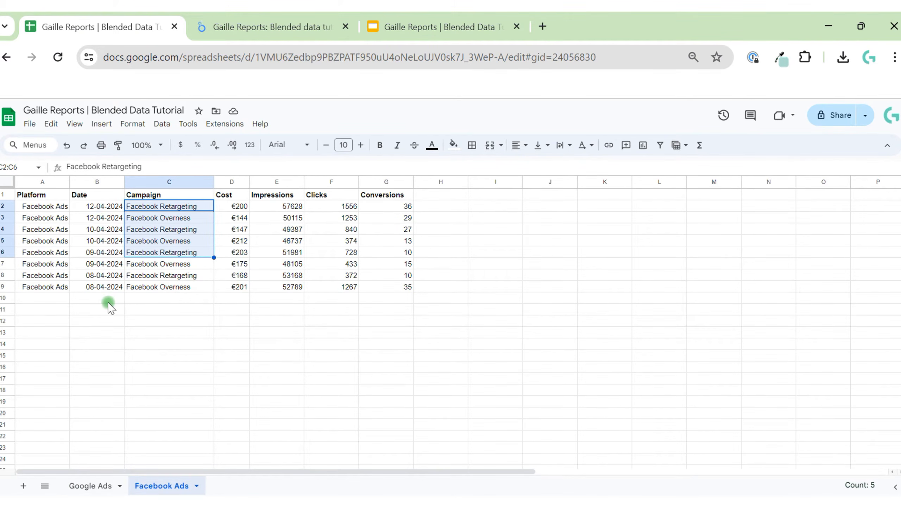
# - Return to the Looker Studio blend editor and add Conversions as a metric of the Google Ads table
pyautogui.click(245, 26)
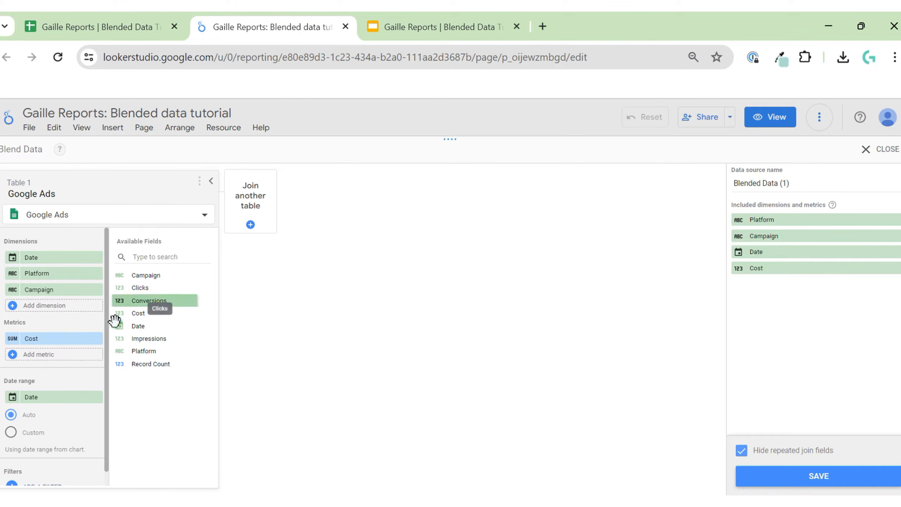
pyautogui.moveTo(140, 300); pyautogui.dragTo(66, 354)
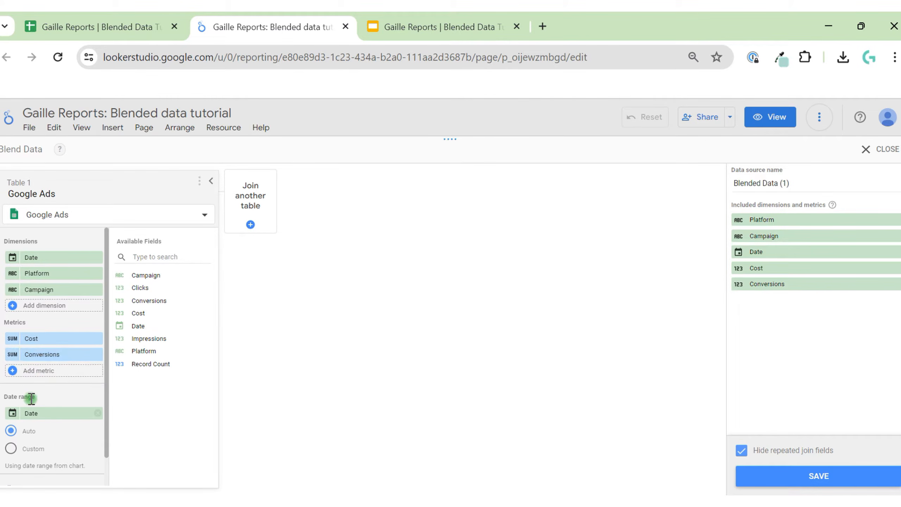
pyautogui.scroll(-1, 36, 447)
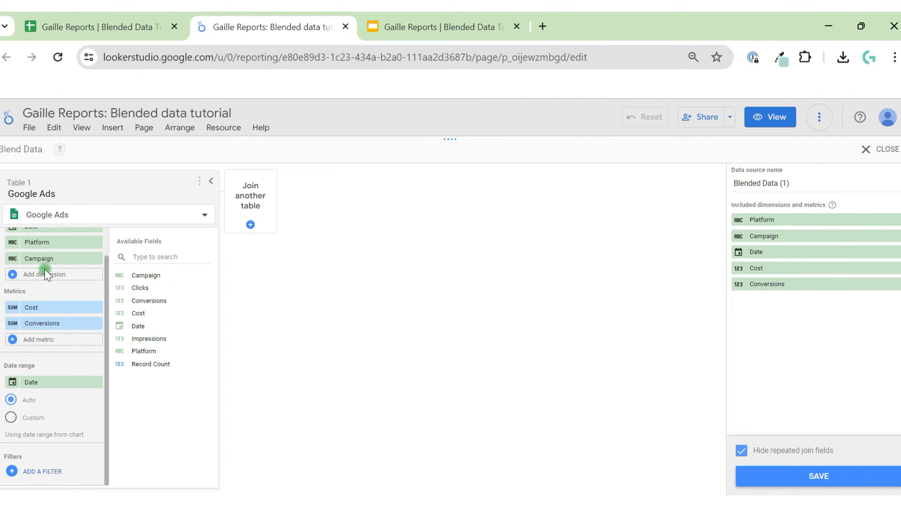
pyautogui.scroll(2, 99, 349)
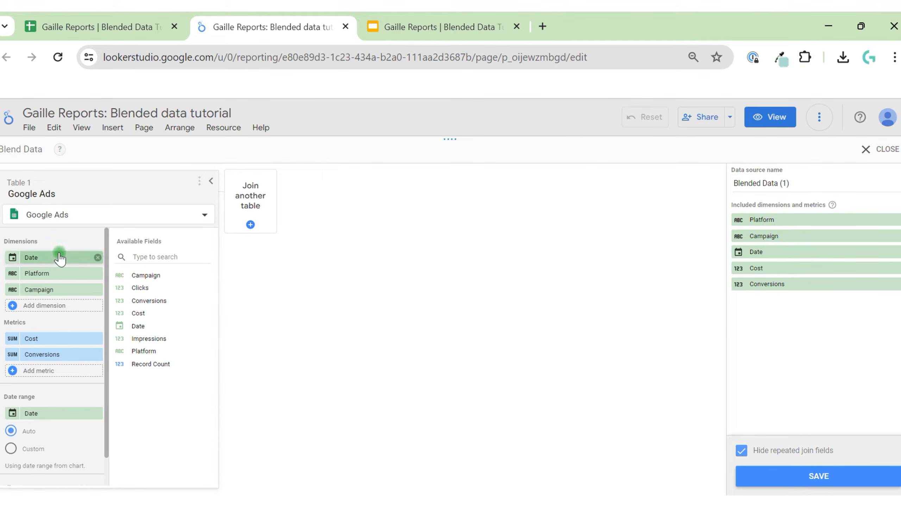
pyautogui.scroll(-1, 48, 448)
pyautogui.scroll(1, 46, 354)
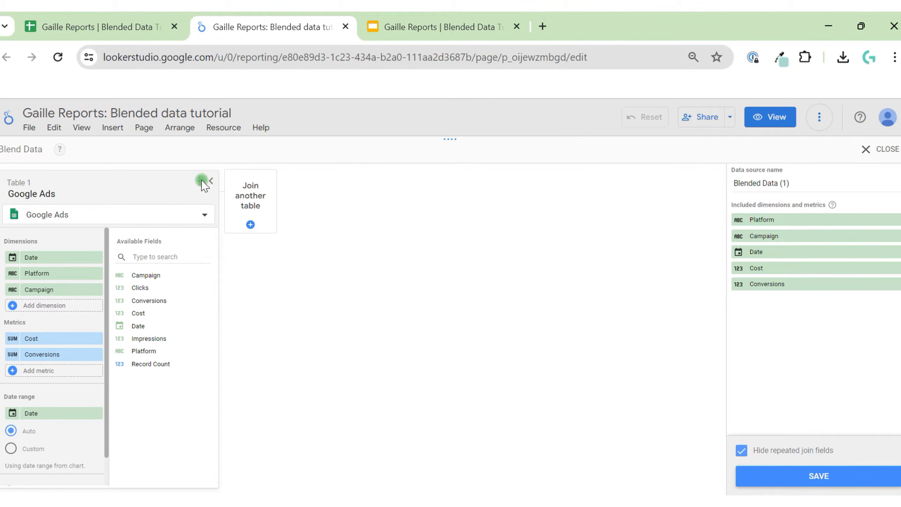
pyautogui.click(213, 175)
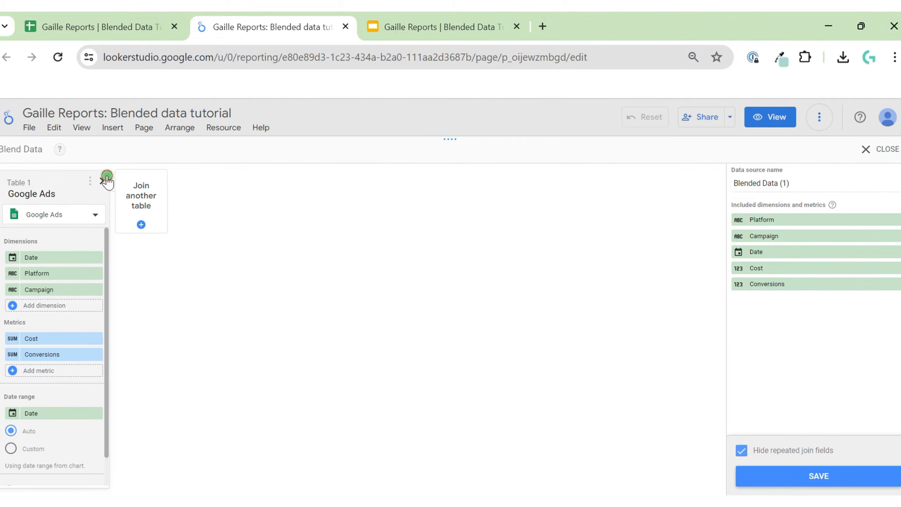
pyautogui.click(107, 175)
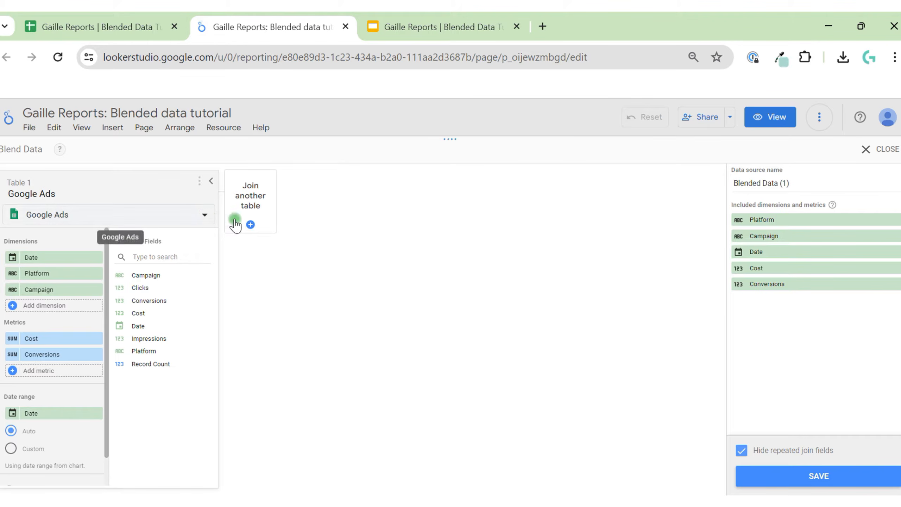
# - Join Facebook Ads as the blend's second table and move its Conversions and Cost fields from dimensions to metrics
pyautogui.click(270, 205)
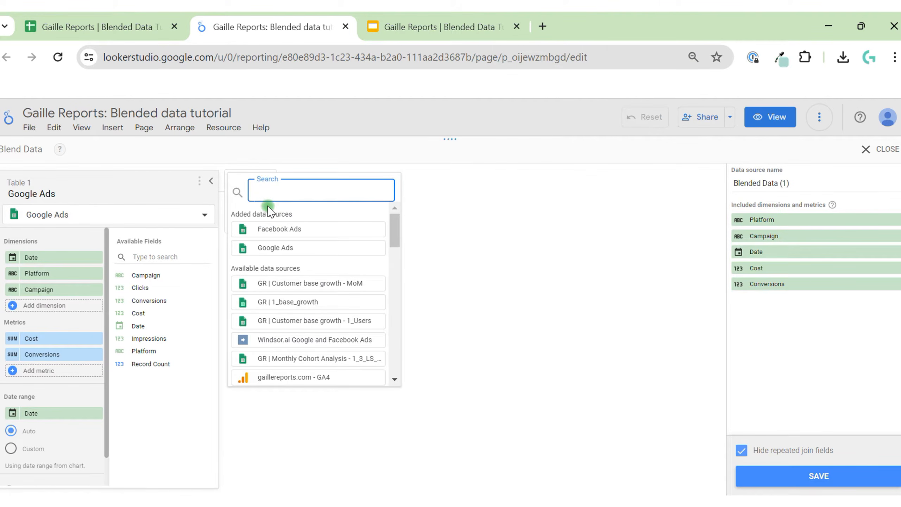
pyautogui.click(296, 230)
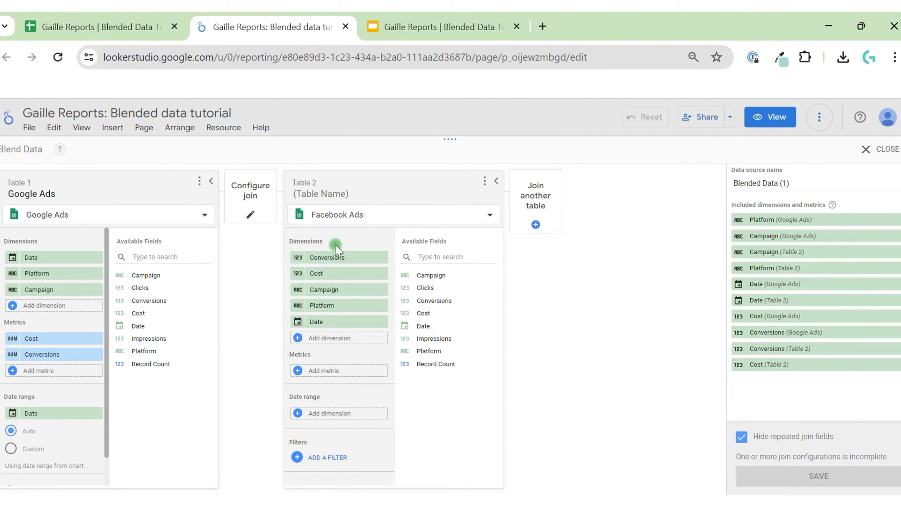
pyautogui.moveTo(335, 257); pyautogui.dragTo(362, 355)
pyautogui.moveTo(330, 257); pyautogui.dragTo(340, 356)
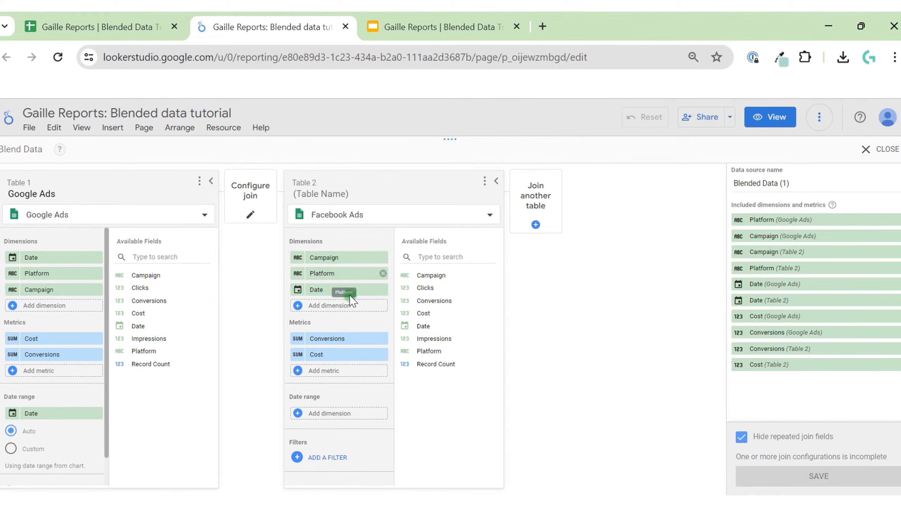
# - Set Date as the second table's date range dimension and name the table "Facebook Ads"
pyautogui.click(339, 414)
pyautogui.click(327, 355)
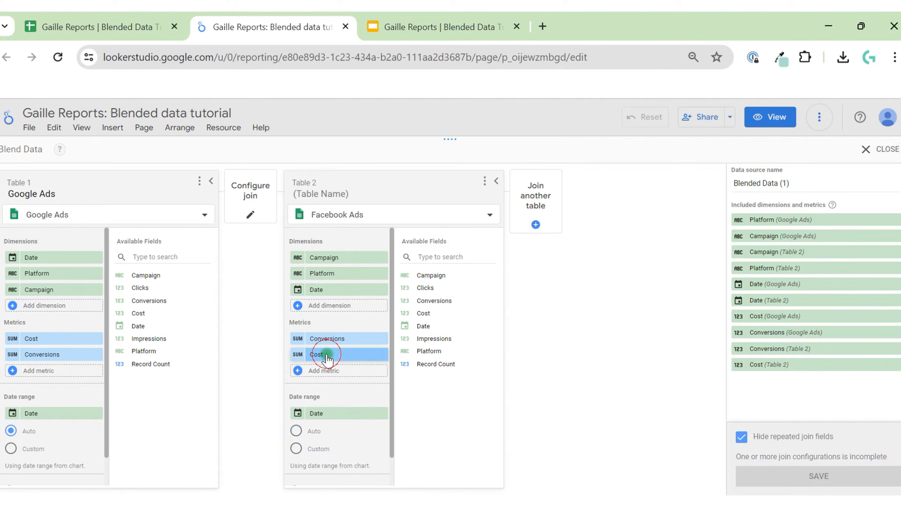
pyautogui.scroll(-1, 336, 424)
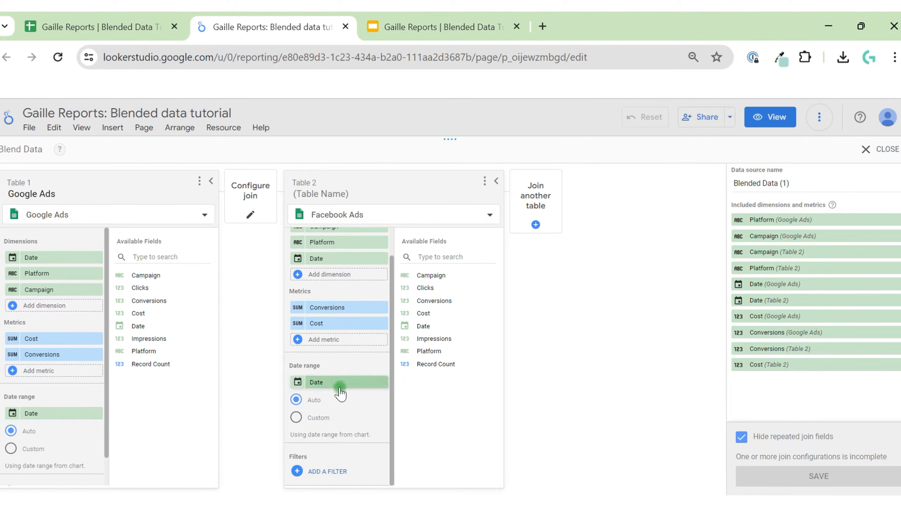
pyautogui.scroll(1, 342, 392)
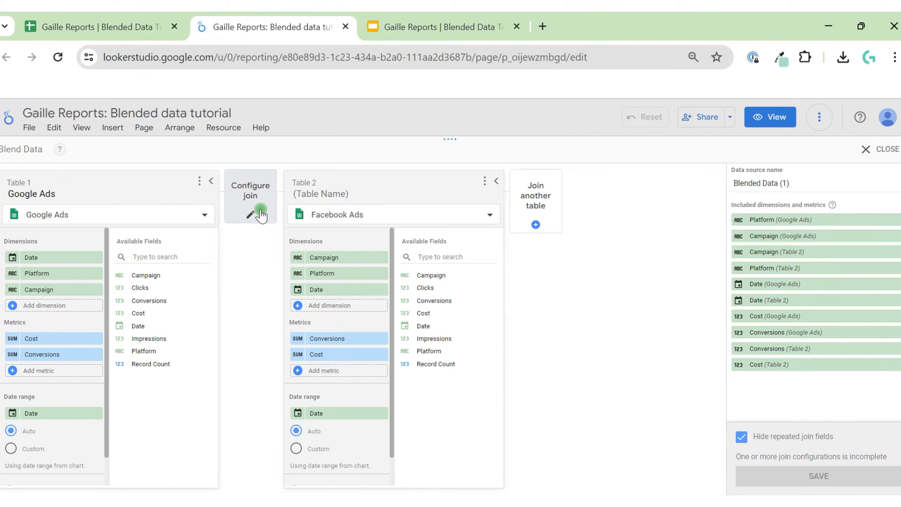
pyautogui.click(318, 187)
pyautogui.write('Facebook Ads')
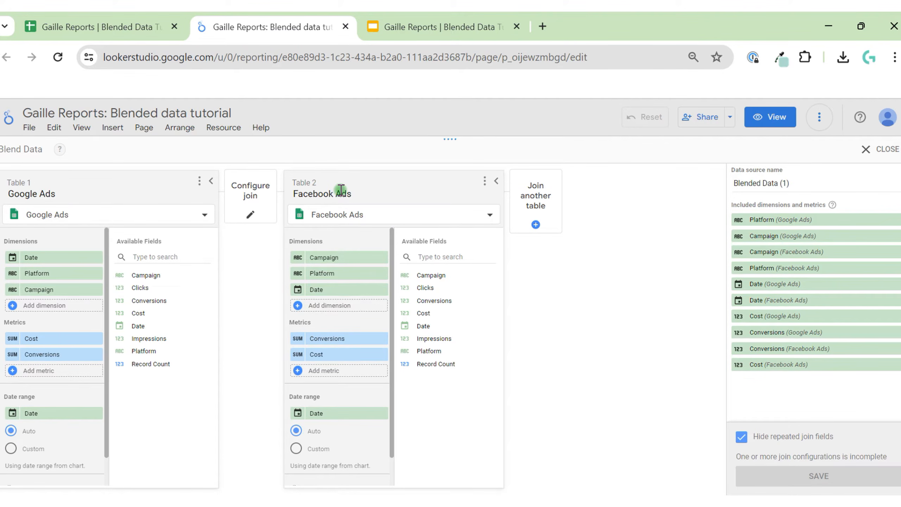
# - Open the join configuration between the two tables and check its operators against the join types slide in Google Slides
pyautogui.click(244, 207)
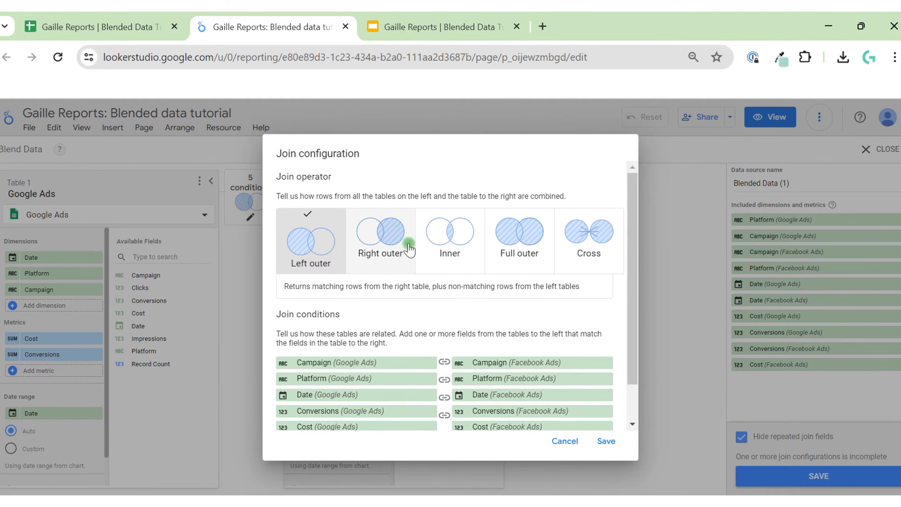
pyautogui.scroll(-2, 532, 312)
pyautogui.scroll(2, 568, 362)
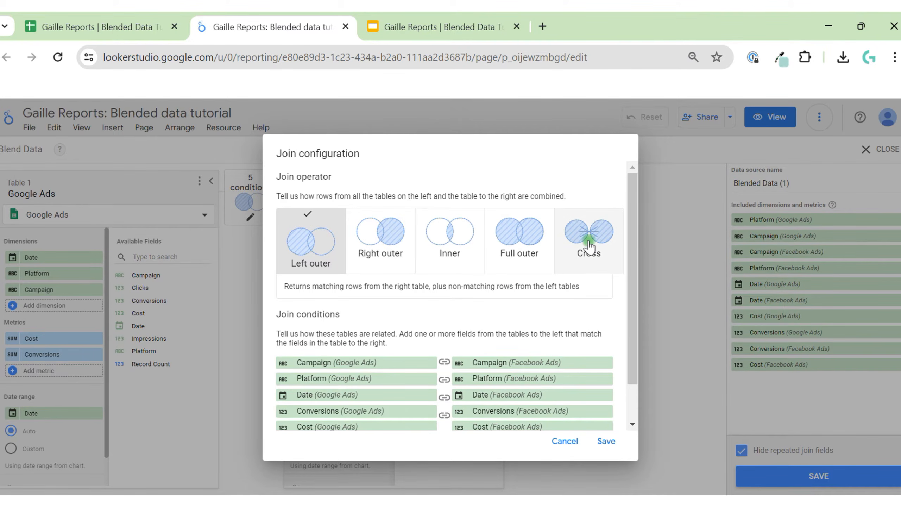
pyautogui.click(439, 35)
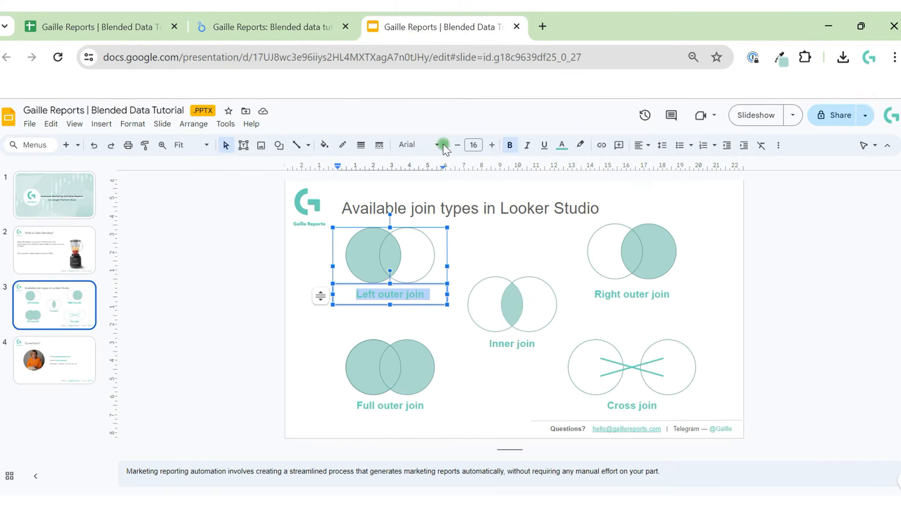
pyautogui.click(485, 262)
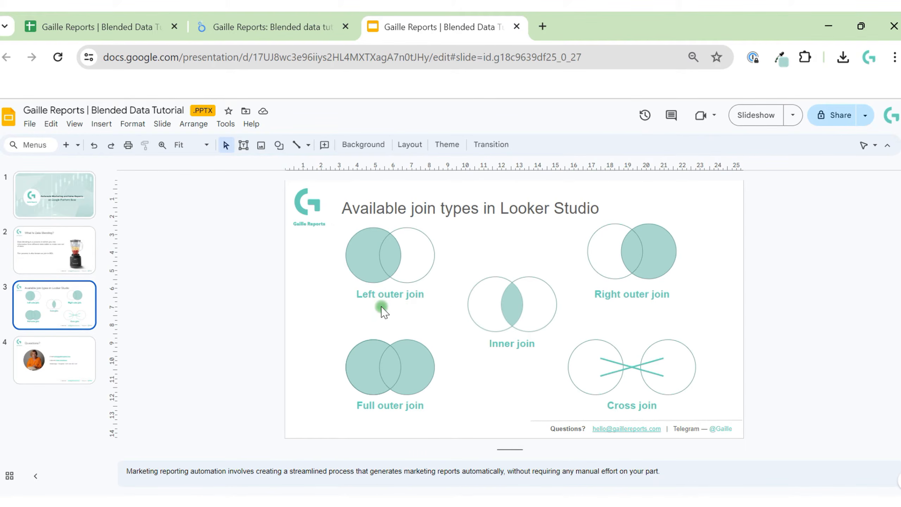
pyautogui.click(272, 14)
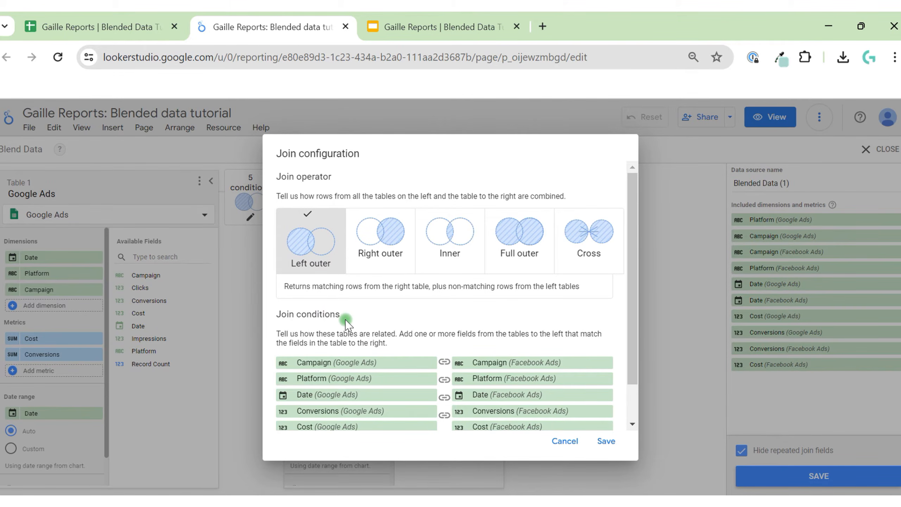
# - Remove the Campaign, Platform, Conversions and Cost fields from the Google Ads join conditions, keeping only Date
pyautogui.scroll(-2, 346, 322)
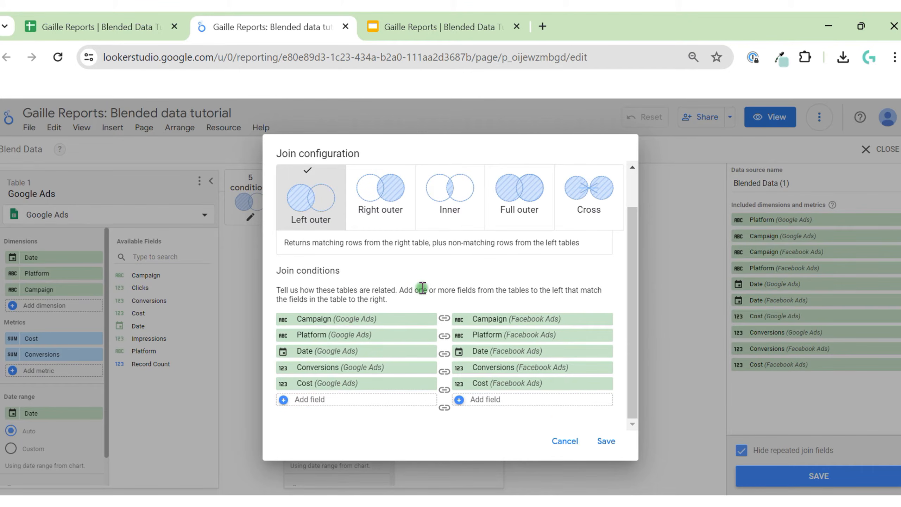
pyautogui.click(432, 319)
pyautogui.click(432, 335)
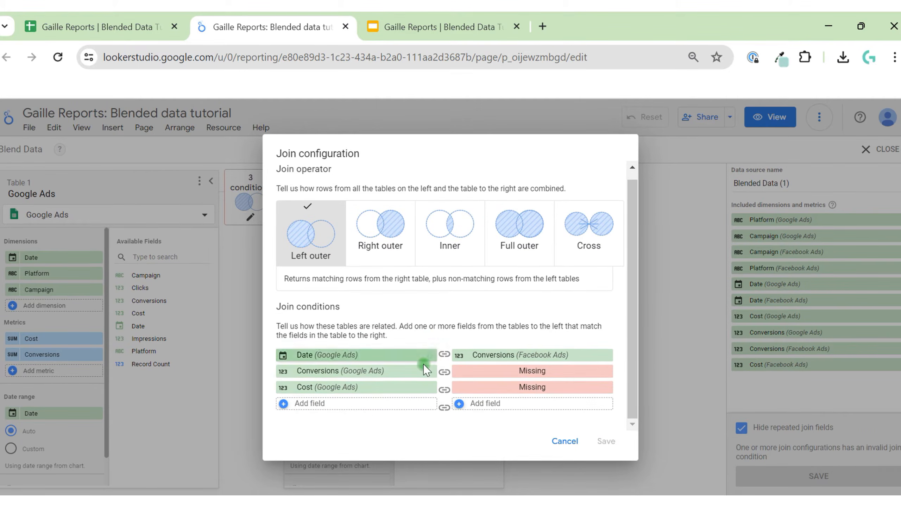
pyautogui.click(429, 372)
pyautogui.click(429, 372)
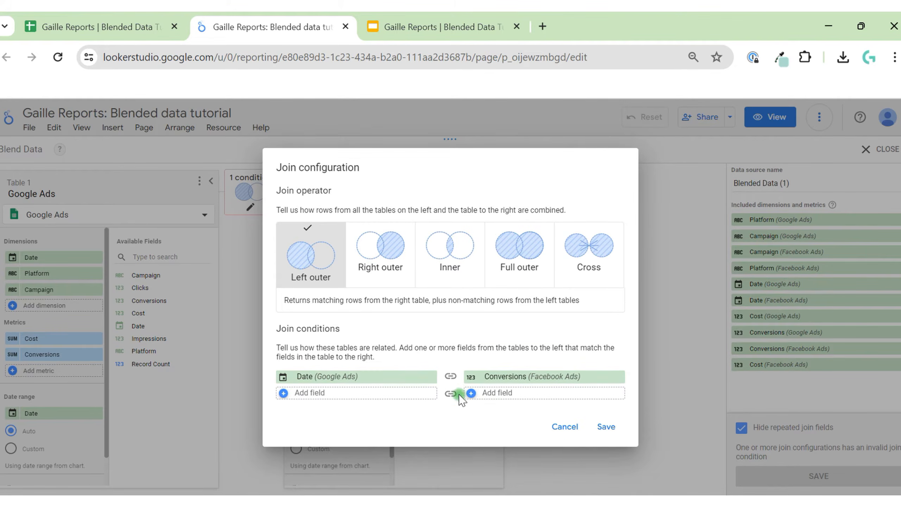
# - Change the Facebook Ads field of the remaining join condition to Date
pyautogui.click(515, 379)
pyautogui.click(476, 355)
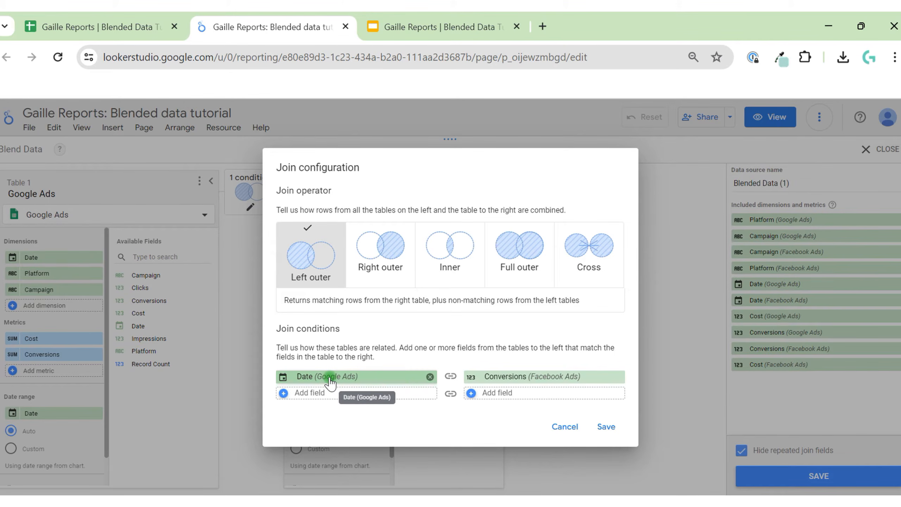
pyautogui.click(522, 378)
pyautogui.click(545, 389)
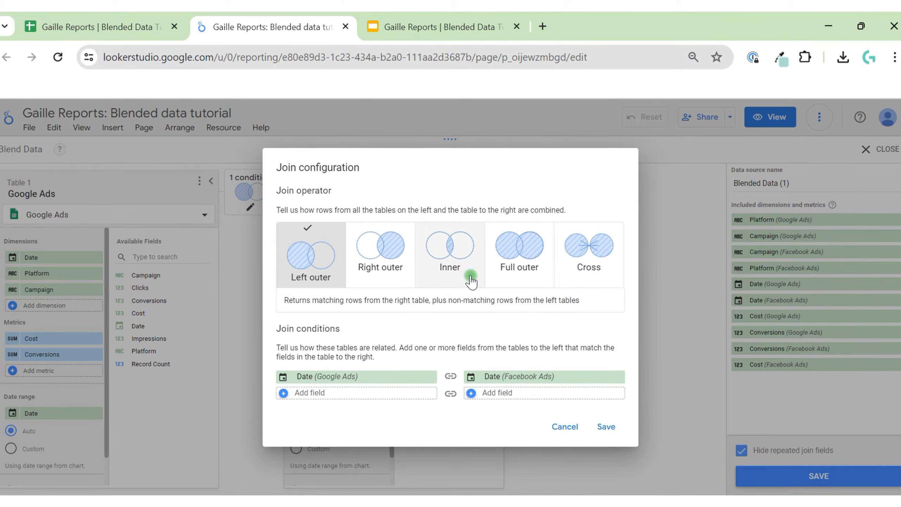
# - Switch to the Google Sheets source file and view the data on the Google Ads and Facebook Ads sheets
pyautogui.click(135, 14)
pyautogui.click(244, 319)
pyautogui.click(89, 485)
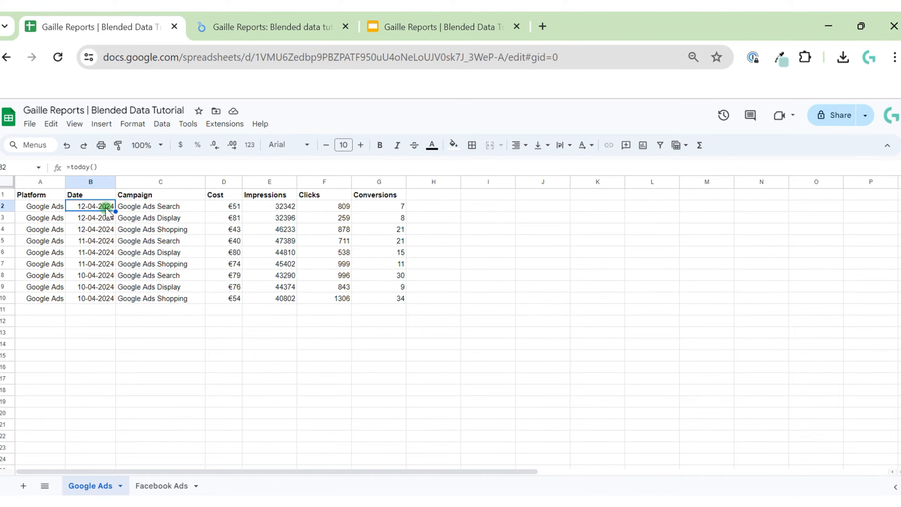
pyautogui.click(167, 486)
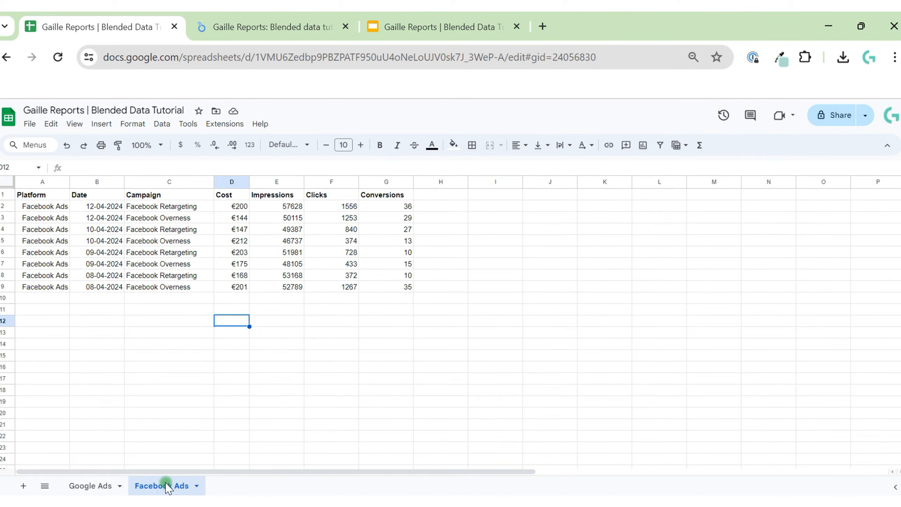
# - Copy the Facebook Ads table A1:G9 and paste it beside the Google Ads data, starting in cell J1
pyautogui.moveTo(40, 182); pyautogui.dragTo(405, 280)
pyautogui.click(441, 300)
pyautogui.moveTo(34, 188); pyautogui.dragTo(372, 294)
pyautogui.hotkey('ctrl', 'c')
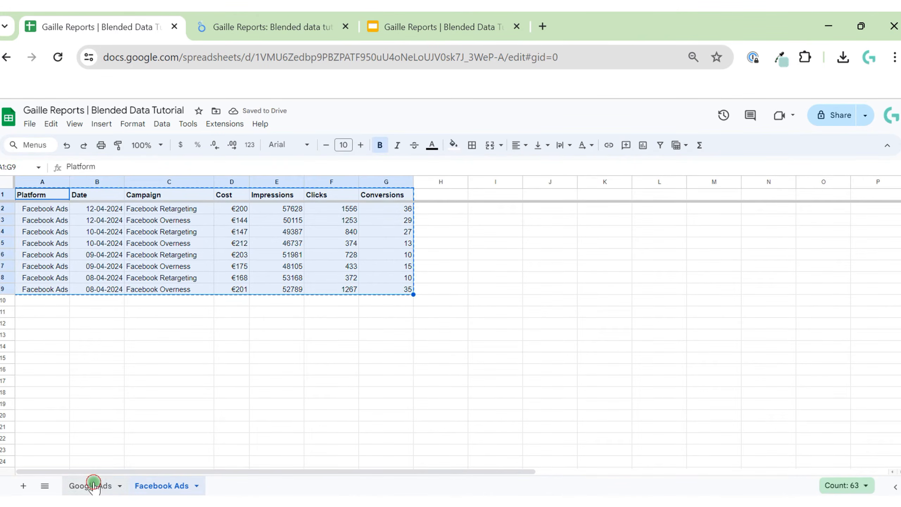
pyautogui.click(92, 486)
pyautogui.click(540, 199)
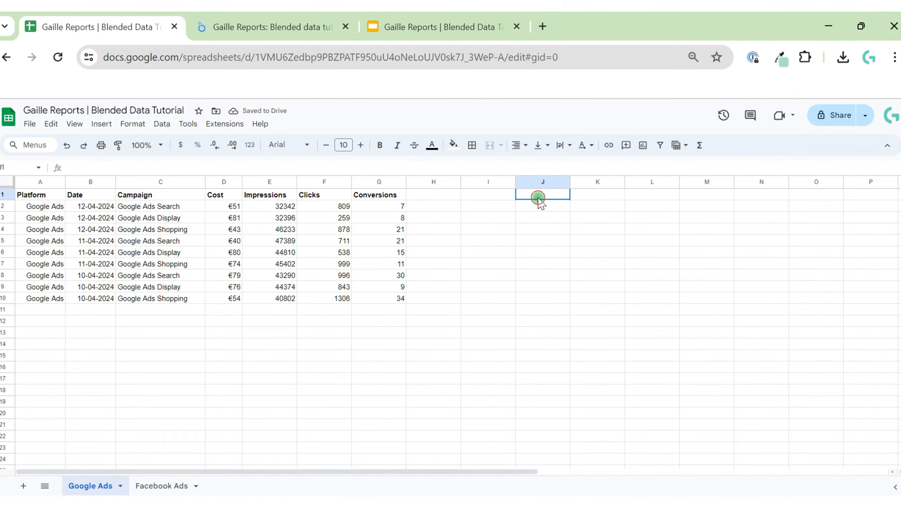
pyautogui.hotkey('ctrl', 'v')
pyautogui.click(597, 320)
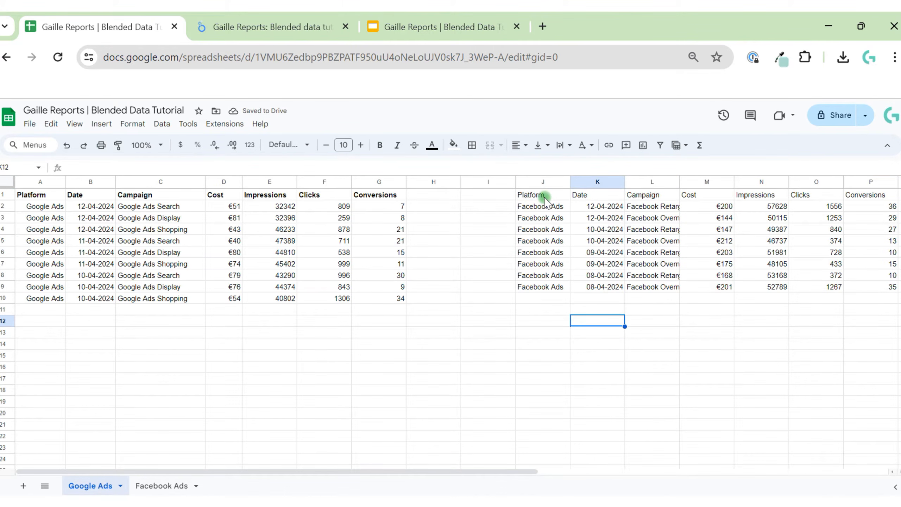
# - Examine the Platform and Date columns and the first cost value of the pasted Facebook Ads data
pyautogui.moveTo(536, 197); pyautogui.dragTo(610, 339)
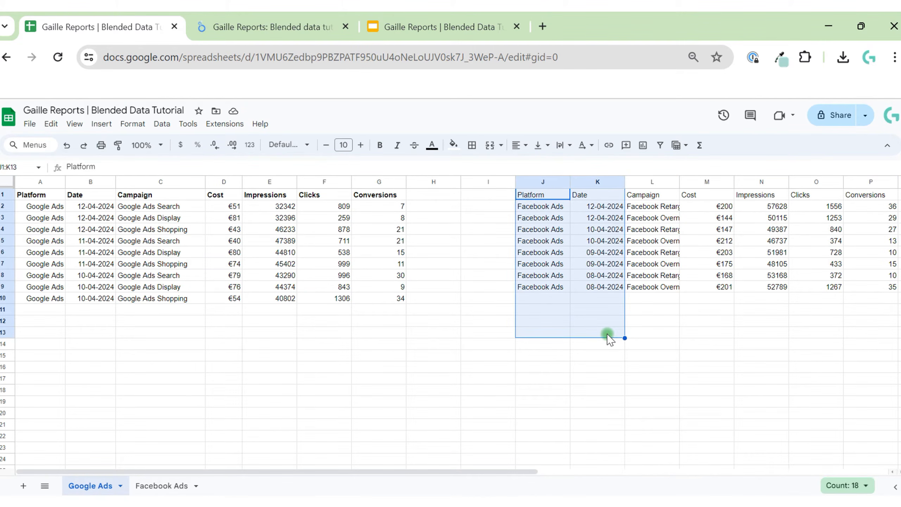
pyautogui.click(608, 336)
pyautogui.click(596, 208)
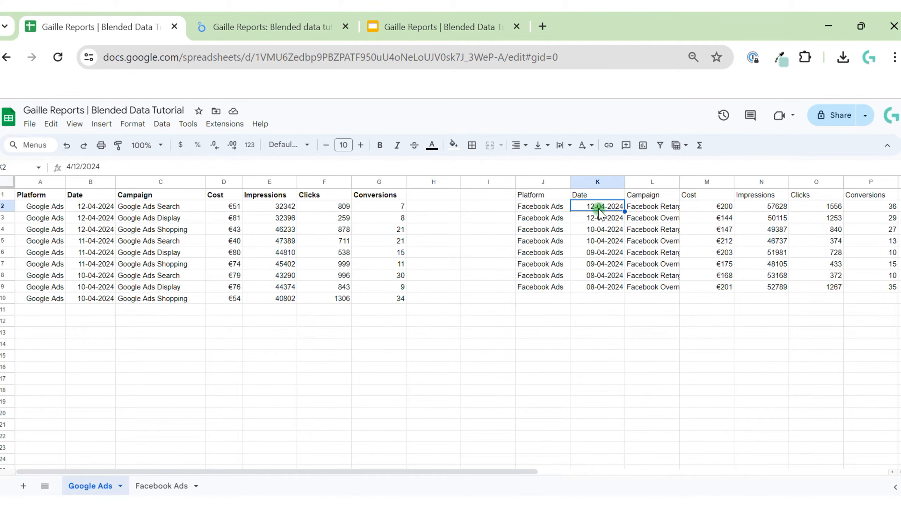
pyautogui.click(720, 213)
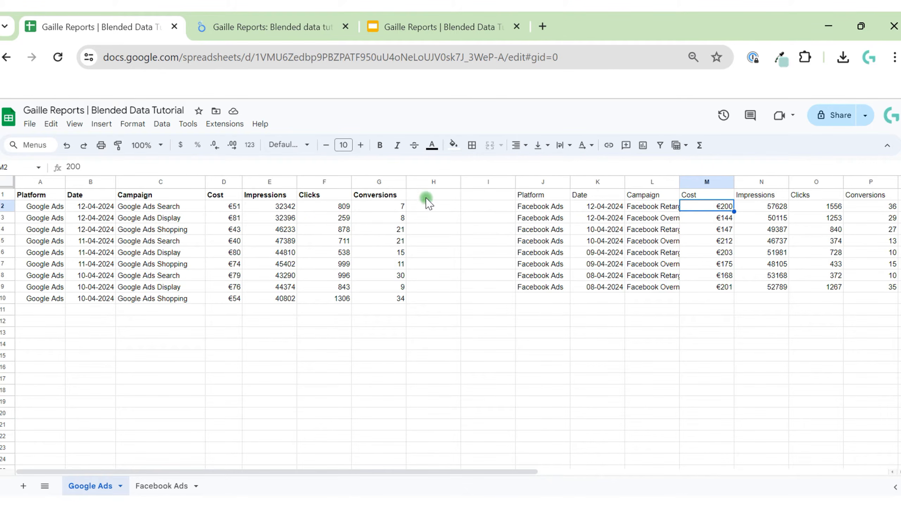
# - Enter the column header "Cost Facebook Ads" in cell H1, next to the Google Ads Conversions column
pyautogui.click(438, 195)
pyautogui.write('Cost')
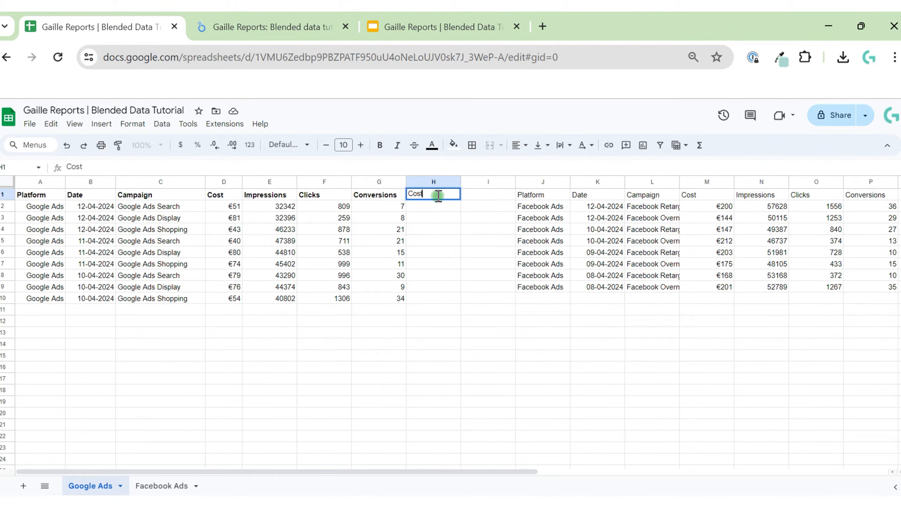
pyautogui.write(' Facebook Ads')
pyautogui.press('Return')
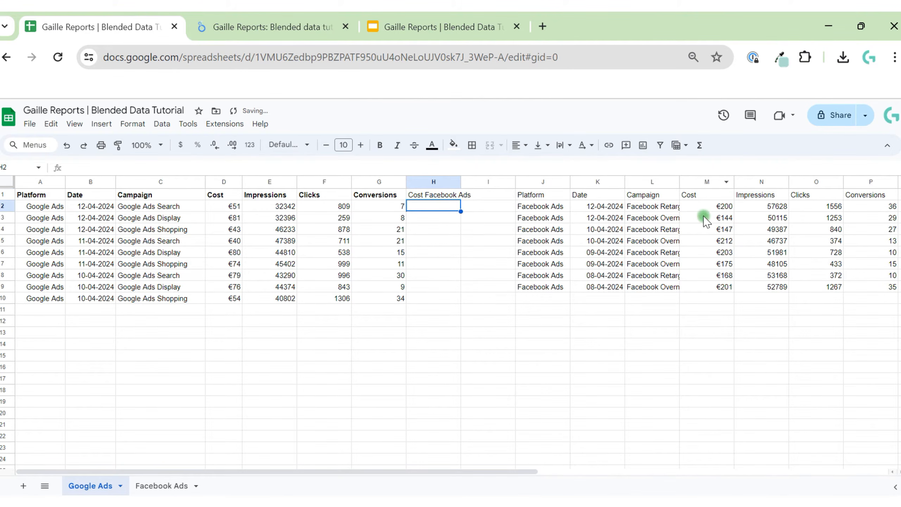
# - Compare the first Facebook Ads cost with the empty cell H2, and examine the Google Ads campaign names
pyautogui.click(722, 207)
pyautogui.click(438, 208)
pyautogui.moveTo(160, 207); pyautogui.dragTo(161, 327)
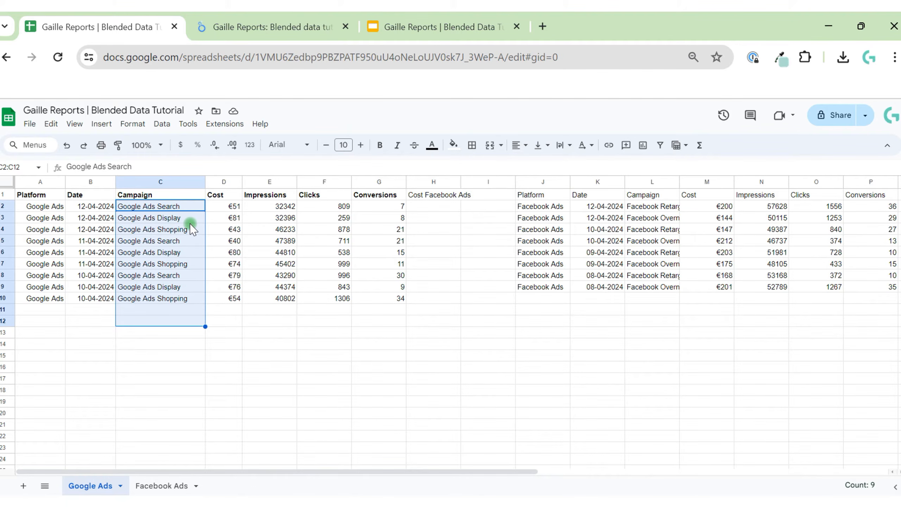
# - Fill the Google Ads cells B2:G4, the rows dated 12-04-2024, with a light yellow background
pyautogui.click(162, 220)
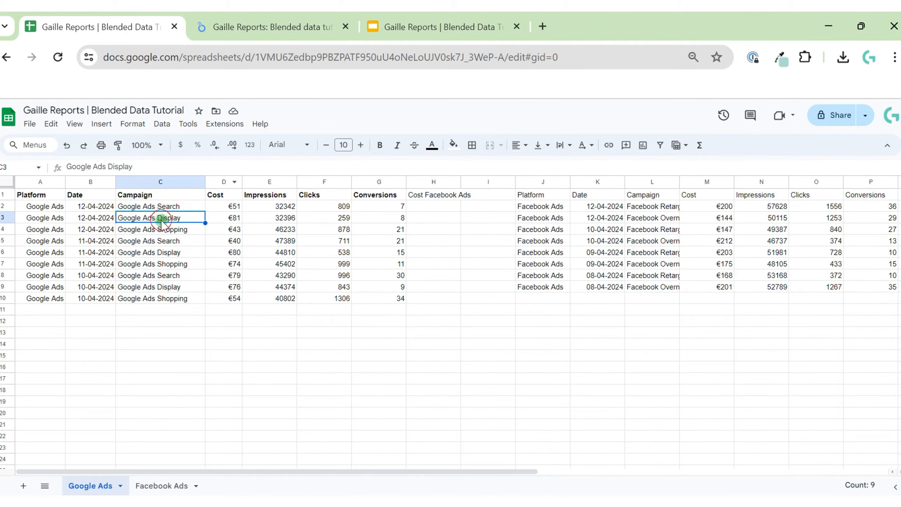
pyautogui.moveTo(82, 208); pyautogui.dragTo(403, 231)
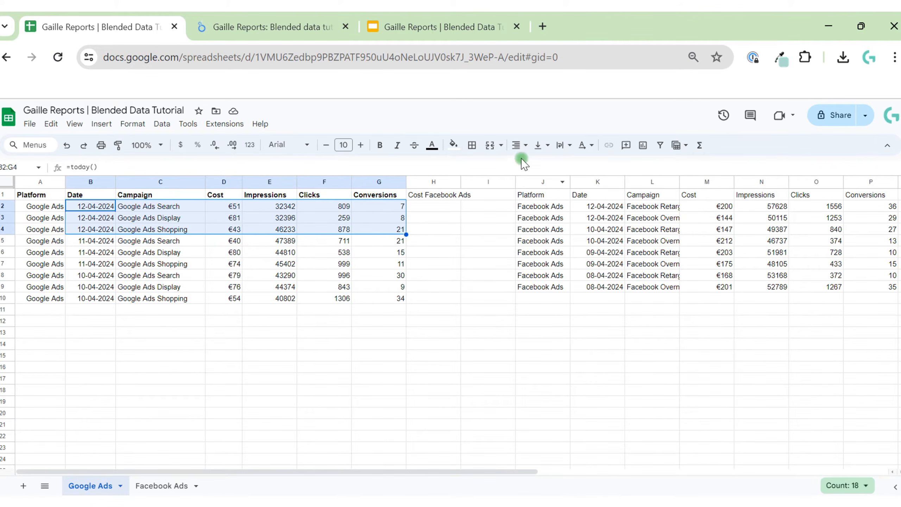
pyautogui.click(454, 144)
pyautogui.click(493, 207)
pyautogui.click(427, 230)
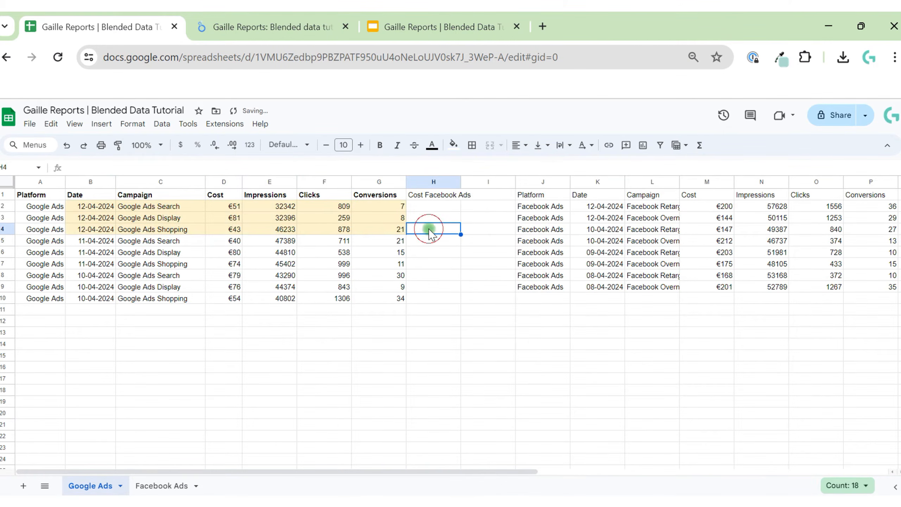
# - Fill the matching Facebook Ads date and campaign cells K2:L3 with the same light yellow background
pyautogui.moveTo(612, 212); pyautogui.dragTo(664, 217)
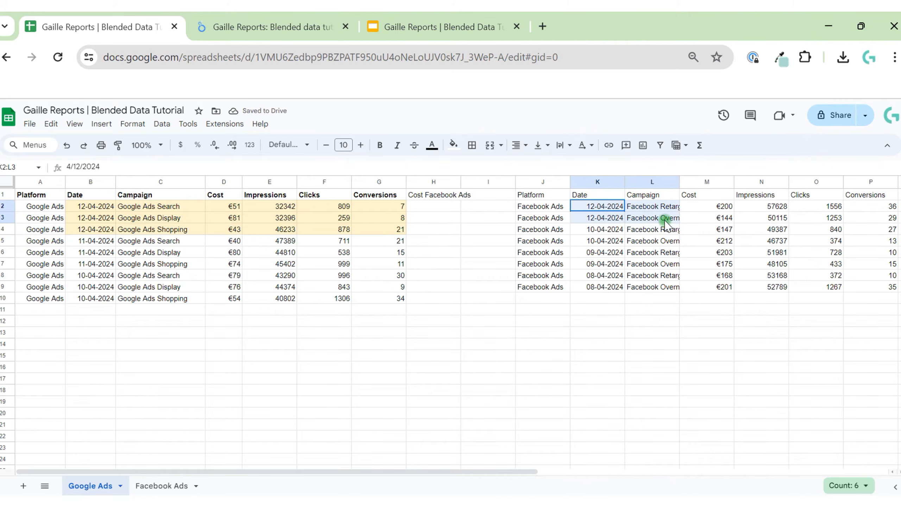
pyautogui.click(454, 144)
pyautogui.click(493, 207)
pyautogui.click(641, 217)
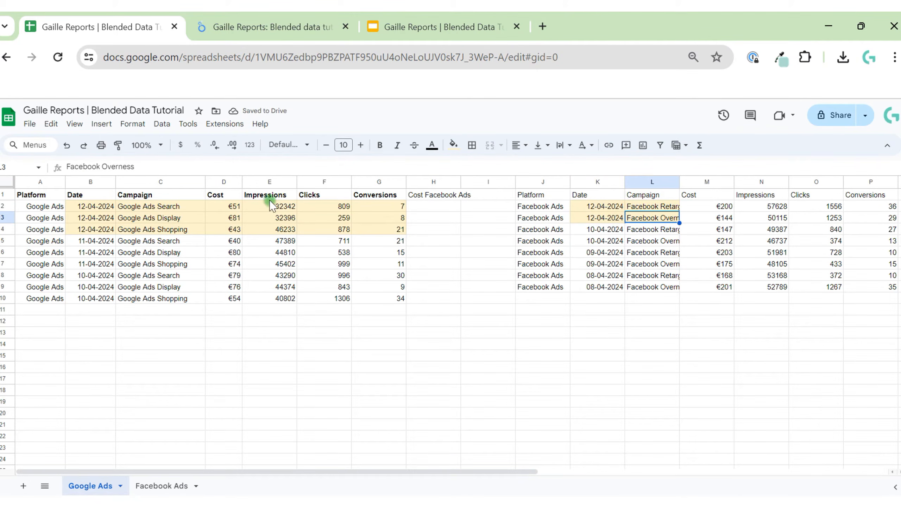
# - Compare the highlighted Google Ads campaign rows and the empty Cost Facebook Ads cells H2:H4 with the Facebook Ads rows for the same date
pyautogui.click(391, 208)
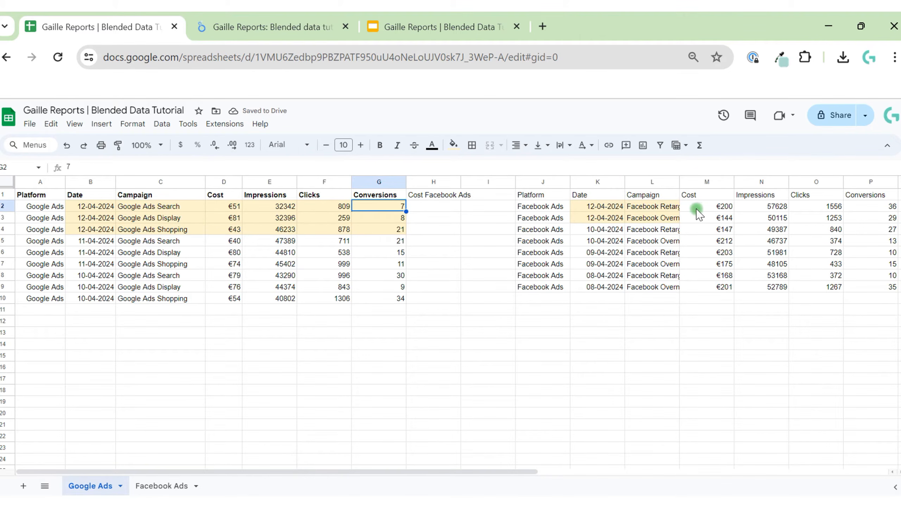
pyautogui.click(707, 207)
pyautogui.moveTo(390, 207); pyautogui.dragTo(431, 215)
pyautogui.click(432, 212)
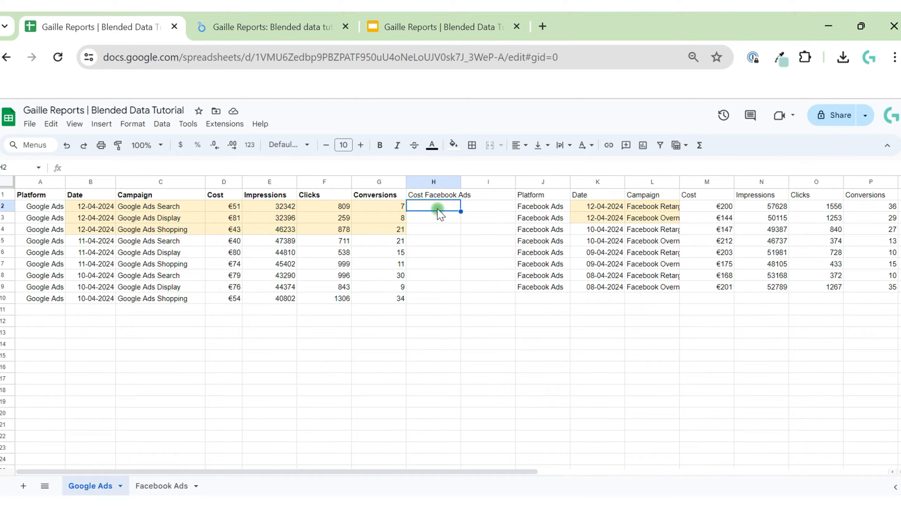
pyautogui.click(439, 220)
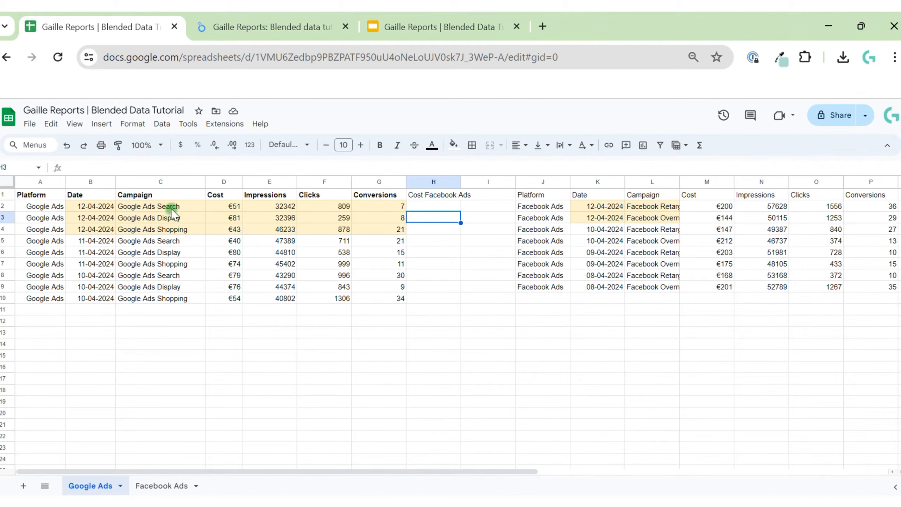
pyautogui.moveTo(162, 196); pyautogui.dragTo(177, 224)
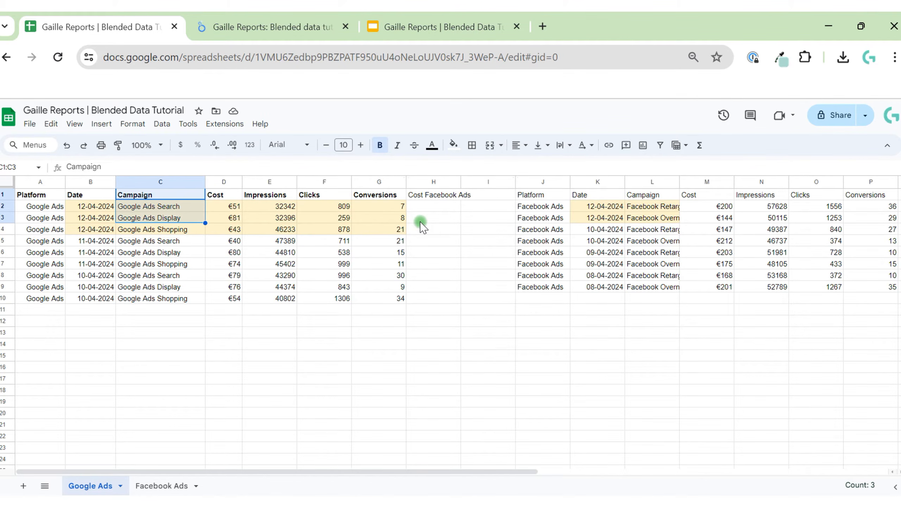
pyautogui.click(275, 219)
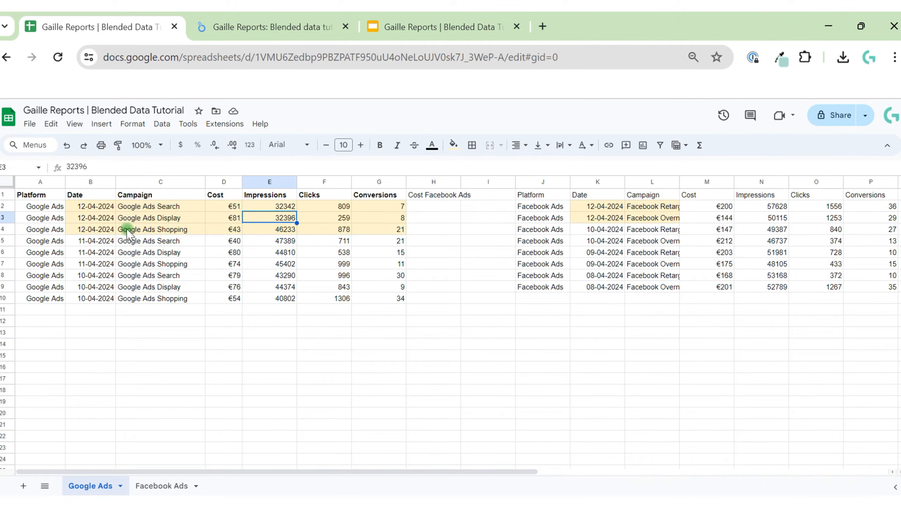
pyautogui.moveTo(169, 207); pyautogui.dragTo(168, 247)
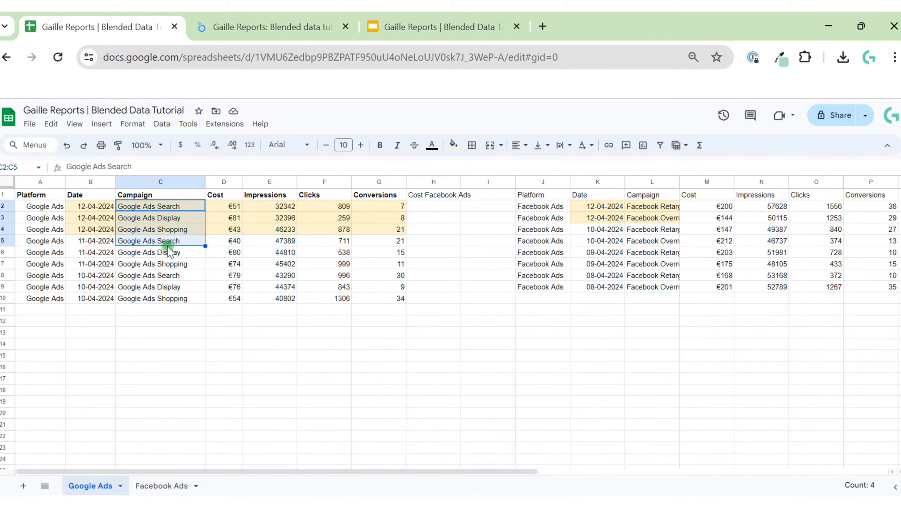
pyautogui.click(185, 218)
pyautogui.moveTo(448, 206); pyautogui.dragTo(452, 233)
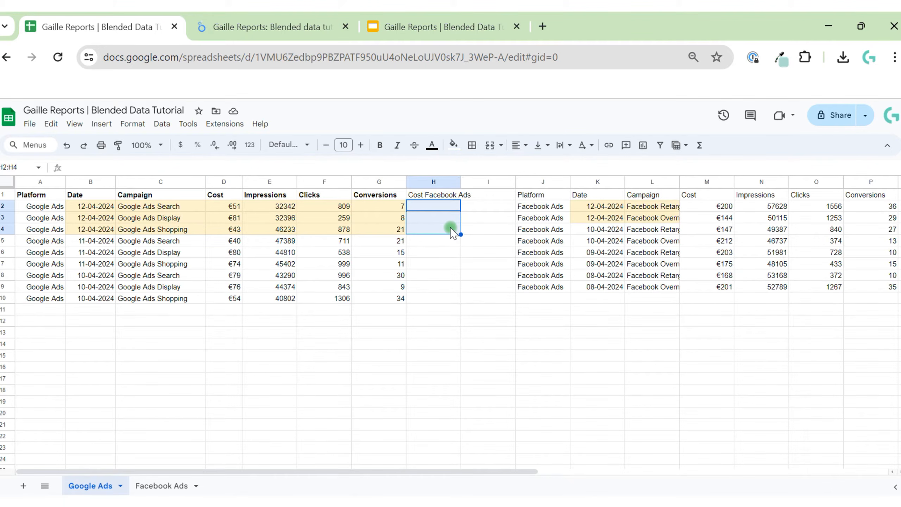
pyautogui.click(597, 208)
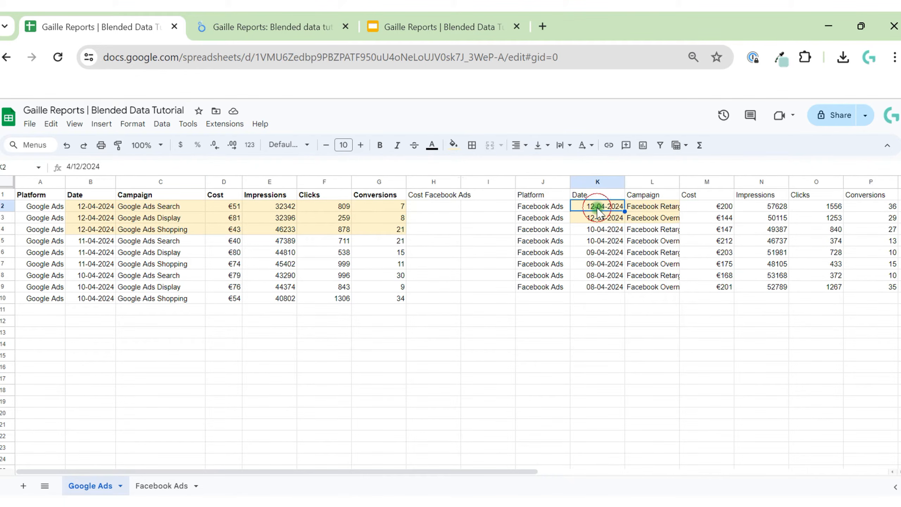
pyautogui.click(438, 207)
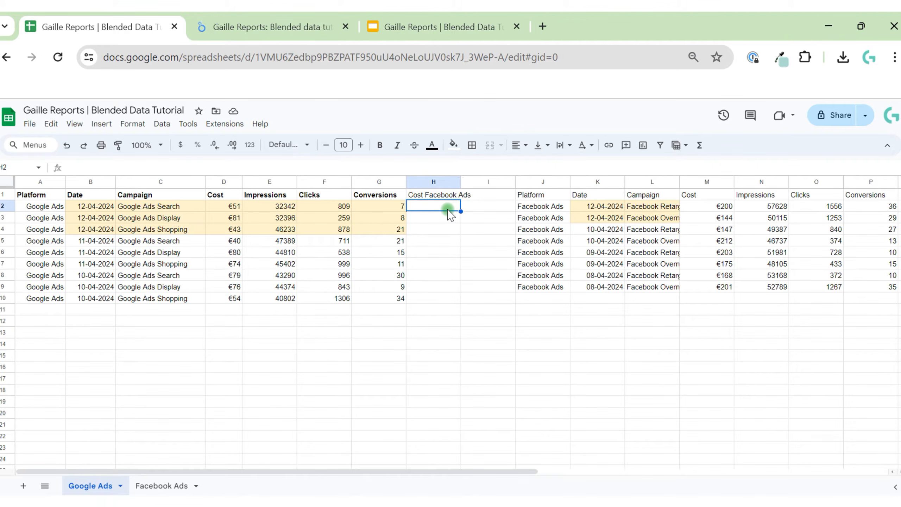
# - Create a pivot table from the Google Ads data A1:G10 on the existing sheet, starting in cell A13
pyautogui.moveTo(38, 196); pyautogui.dragTo(394, 304)
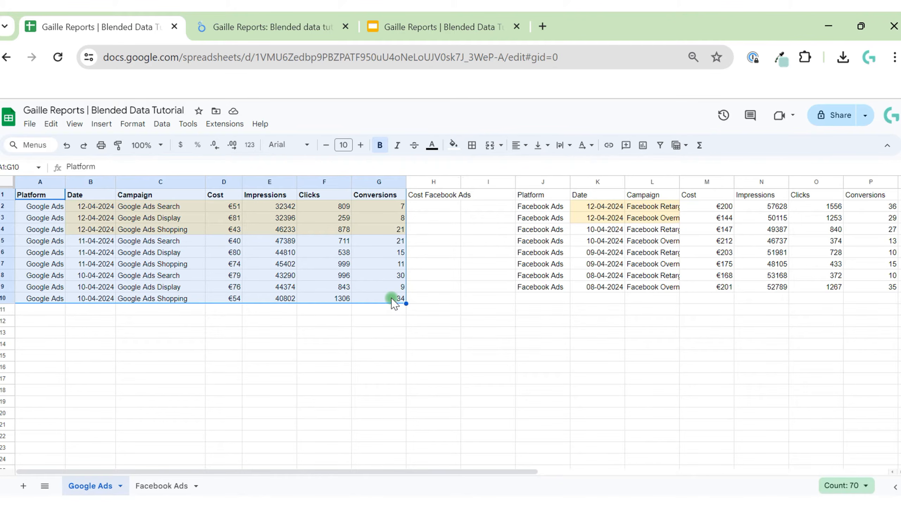
pyautogui.click(101, 125)
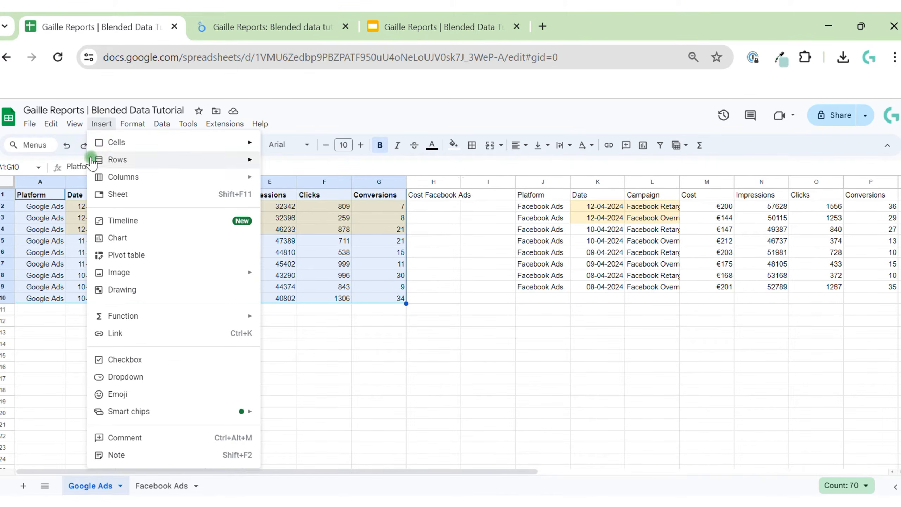
pyautogui.click(159, 256)
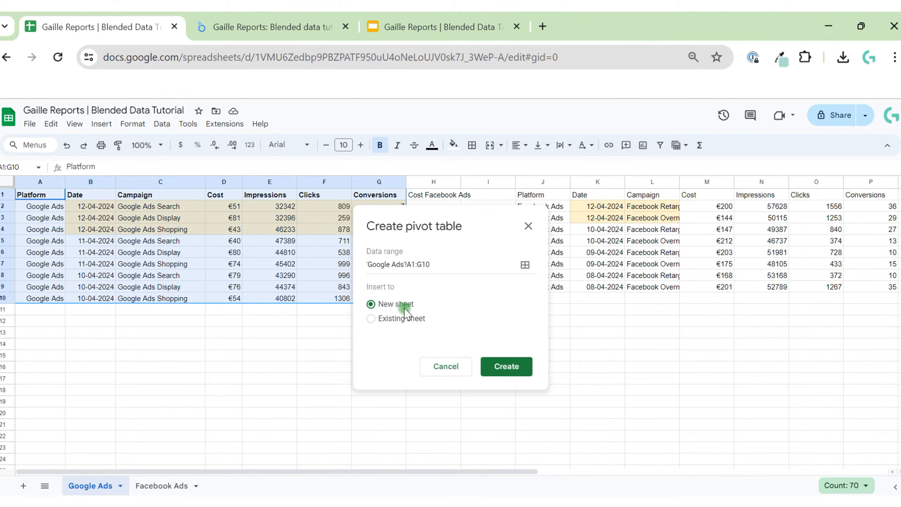
pyautogui.click(402, 320)
pyautogui.click(504, 391)
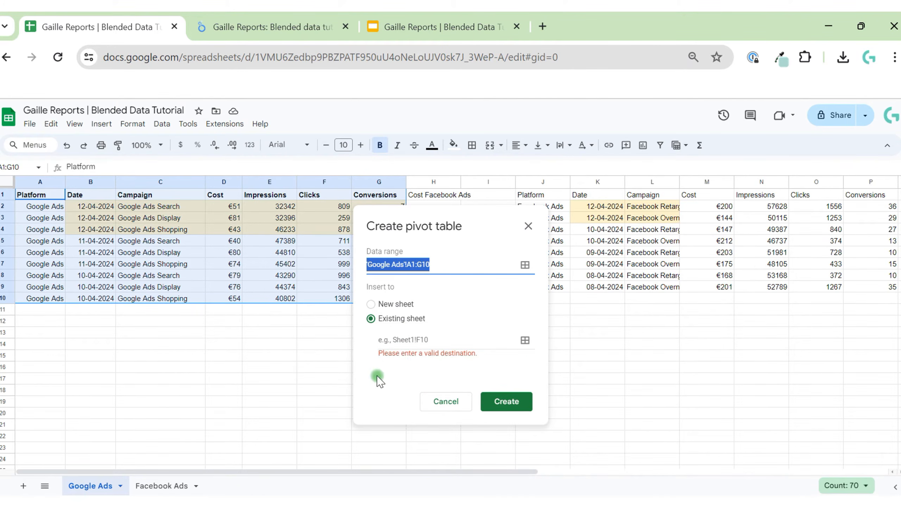
pyautogui.click(525, 340)
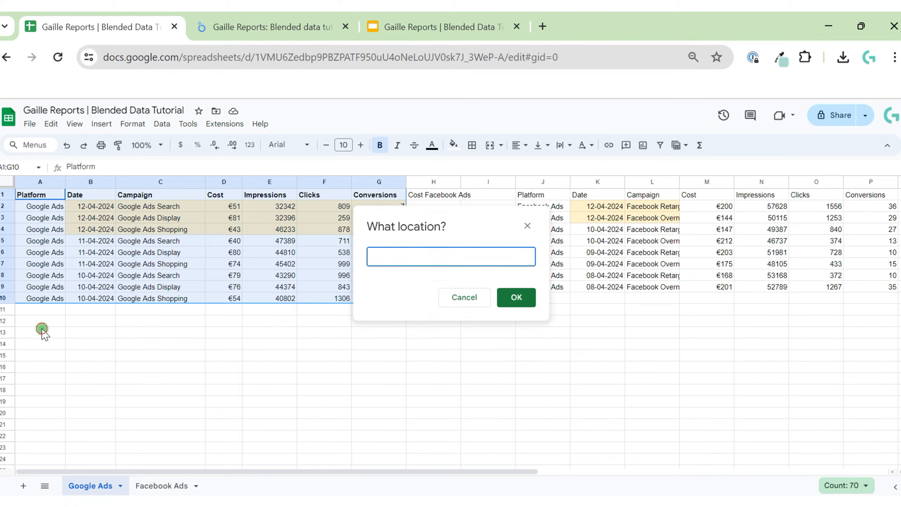
pyautogui.click(40, 332)
pyautogui.click(515, 298)
pyautogui.click(511, 380)
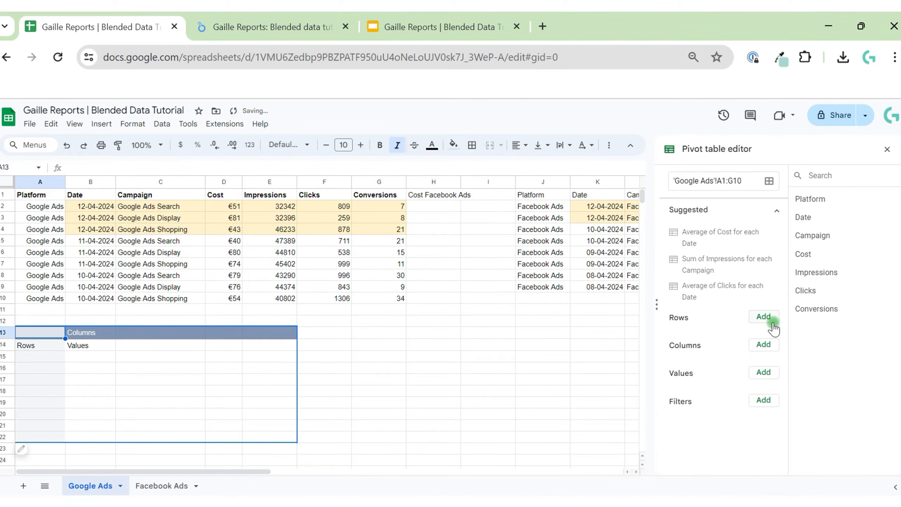
# - Add Date as rows and Cost as summed values to the Google Ads pivot table, and check the daily totals
pyautogui.click(772, 325)
pyautogui.click(795, 376)
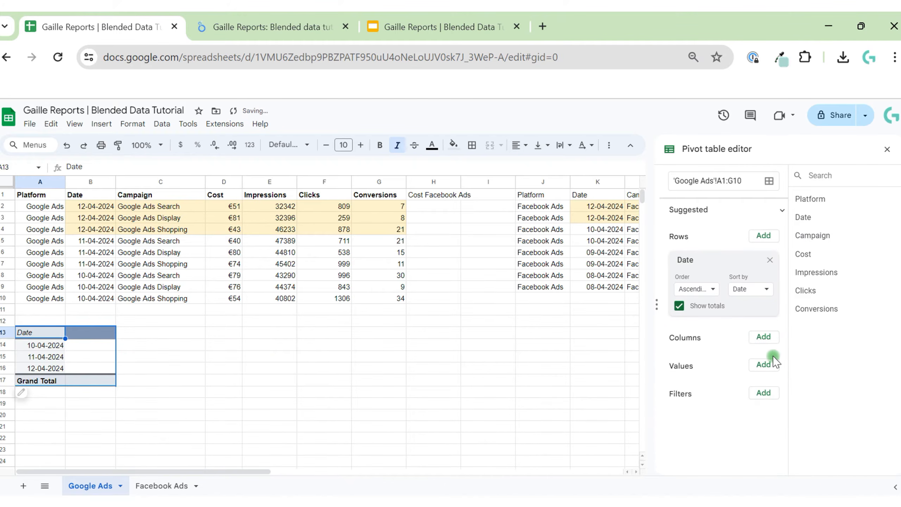
pyautogui.click(764, 364)
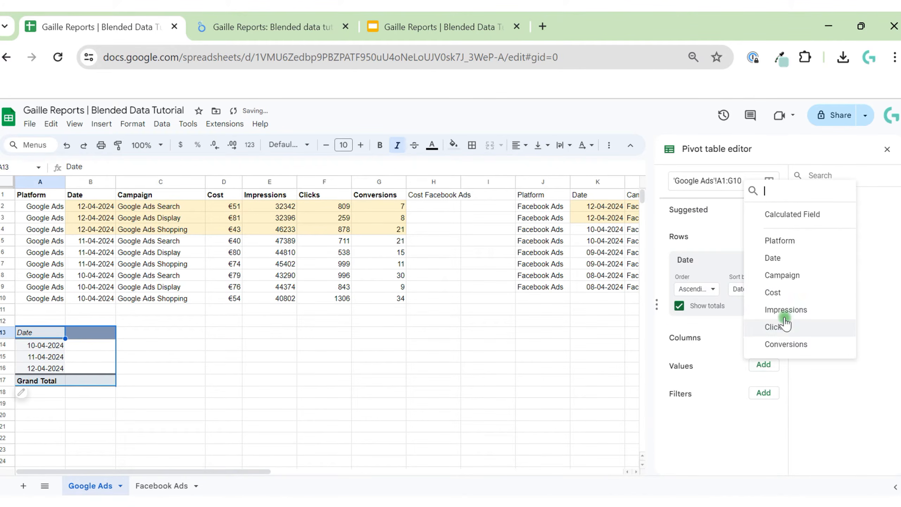
pyautogui.click(774, 292)
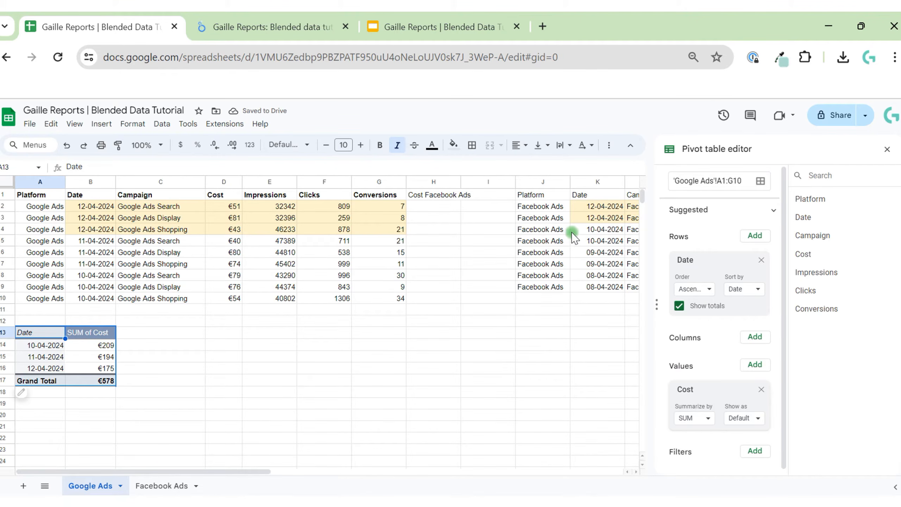
pyautogui.moveTo(57, 348); pyautogui.dragTo(106, 346)
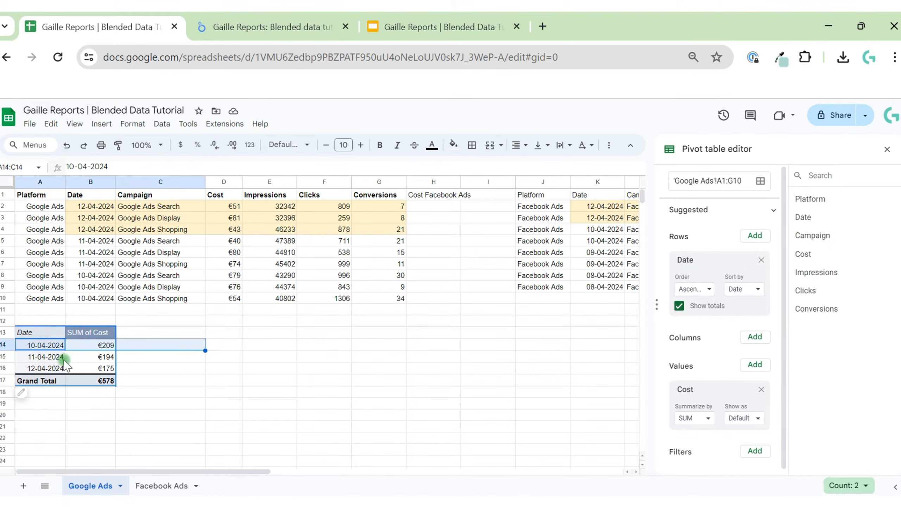
pyautogui.moveTo(41, 368); pyautogui.dragTo(118, 371)
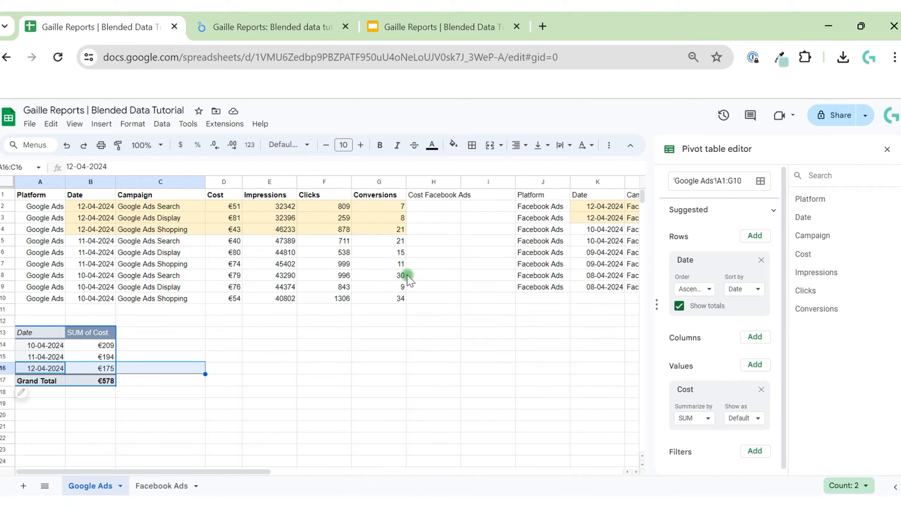
# - Create a pivot table from the Facebook Ads data J1:P9 on the existing sheet, starting in cell D13
pyautogui.click(557, 196)
pyautogui.hotkey('ctrl', 'shift', 'Right')
pyautogui.hotkey('ctrl', 'shift', 'Down')
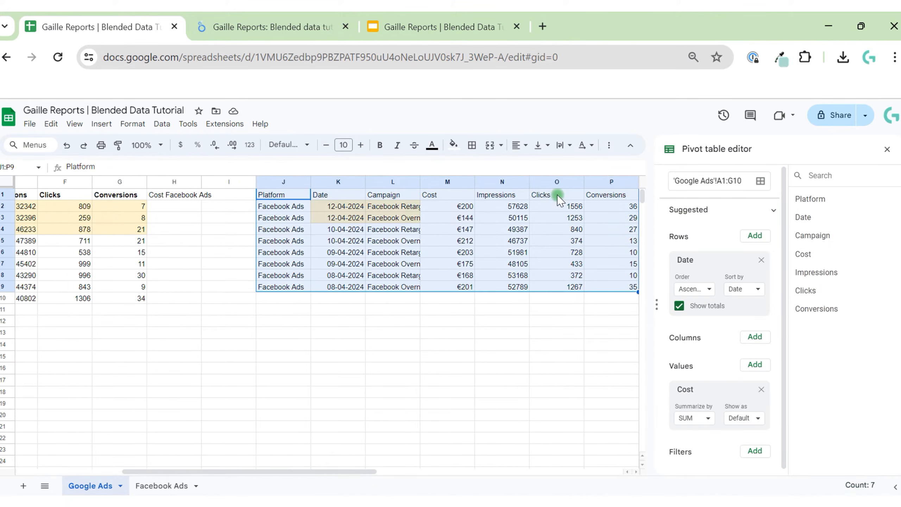
pyautogui.click(101, 123)
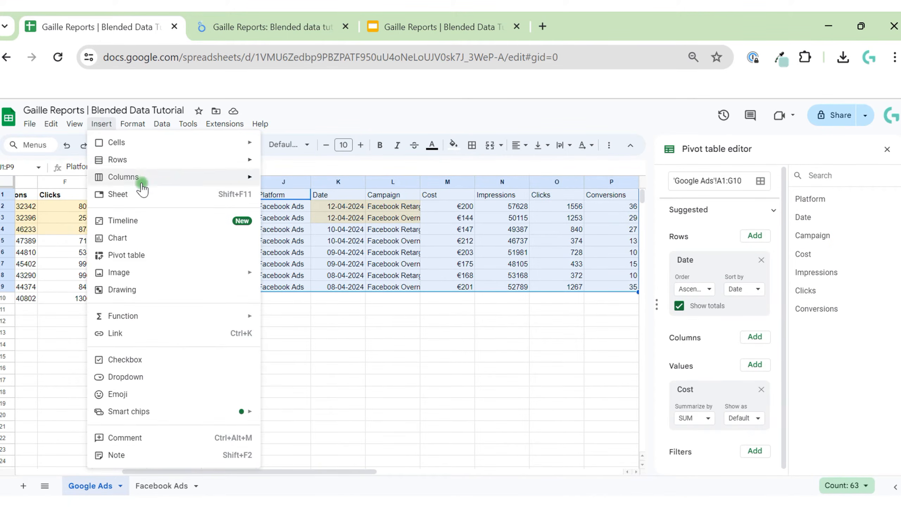
pyautogui.click(163, 250)
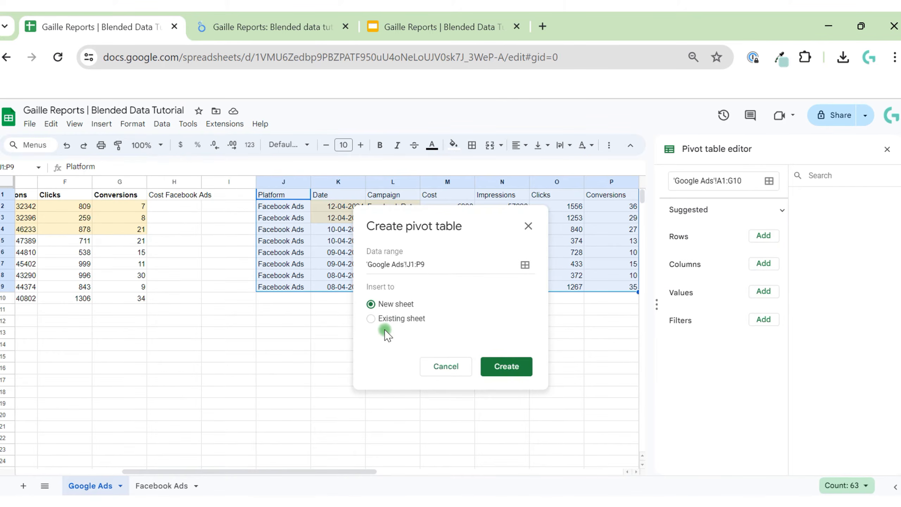
pyautogui.click(371, 318)
pyautogui.moveTo(358, 472); pyautogui.dragTo(271, 472)
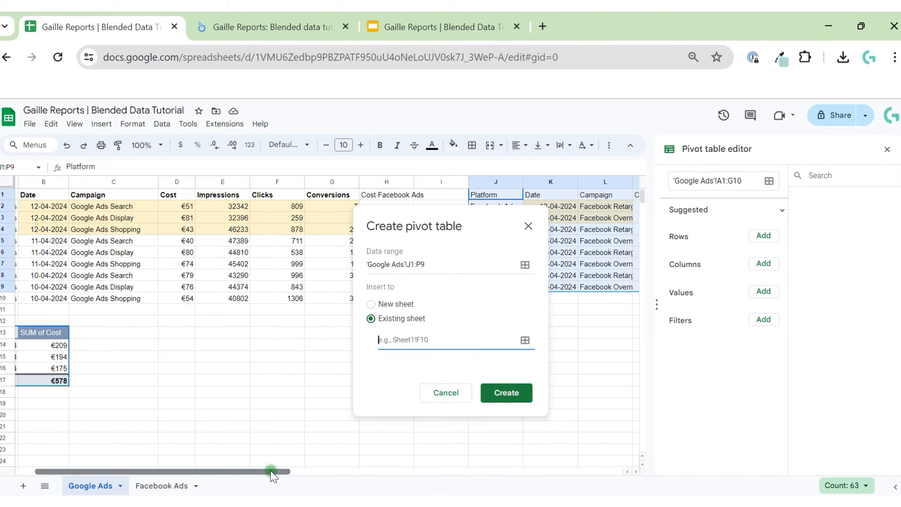
pyautogui.click(172, 335)
pyautogui.click(504, 392)
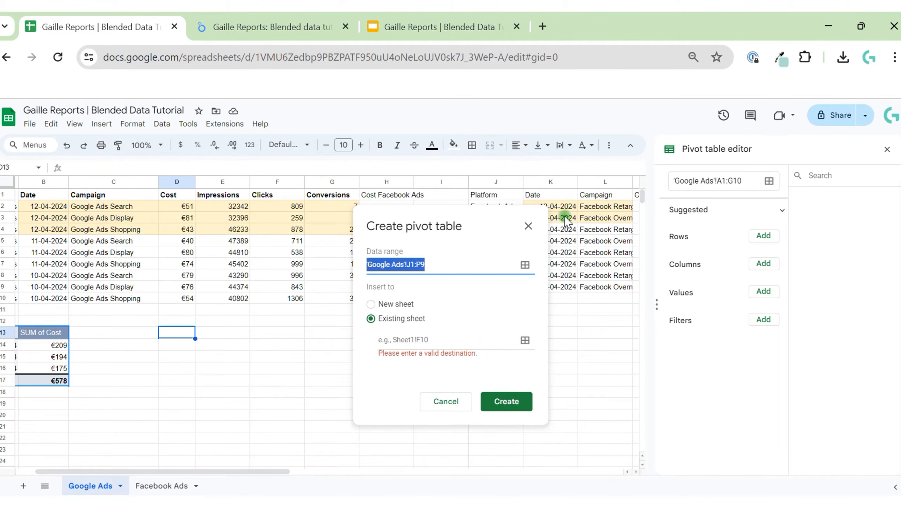
pyautogui.click(517, 347)
pyautogui.click(179, 335)
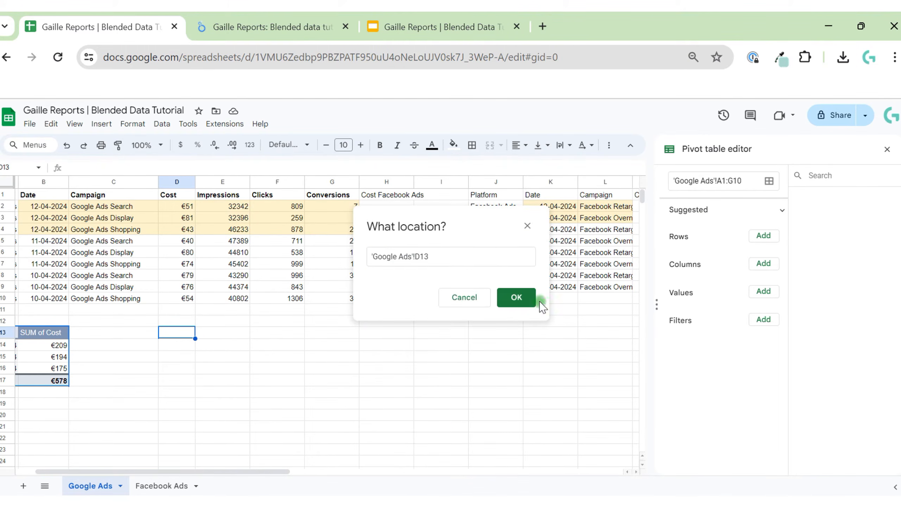
pyautogui.click(517, 296)
pyautogui.click(505, 387)
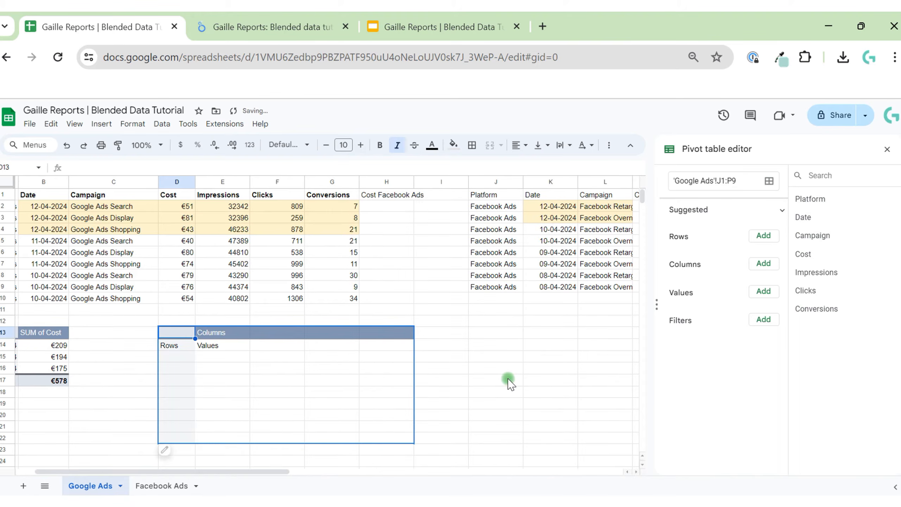
# - Add Date as rows and Cost as summed values to the Facebook Ads pivot table
pyautogui.click(766, 236)
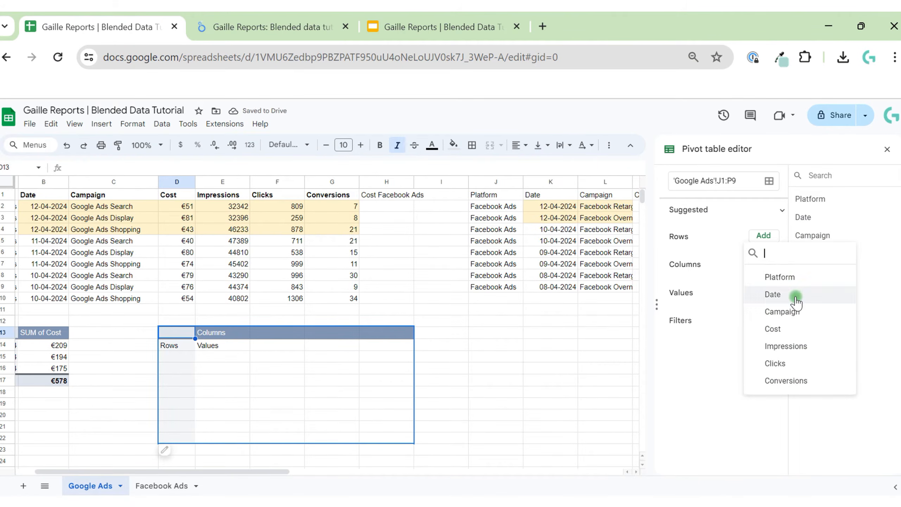
pyautogui.click(796, 293)
pyautogui.click(763, 365)
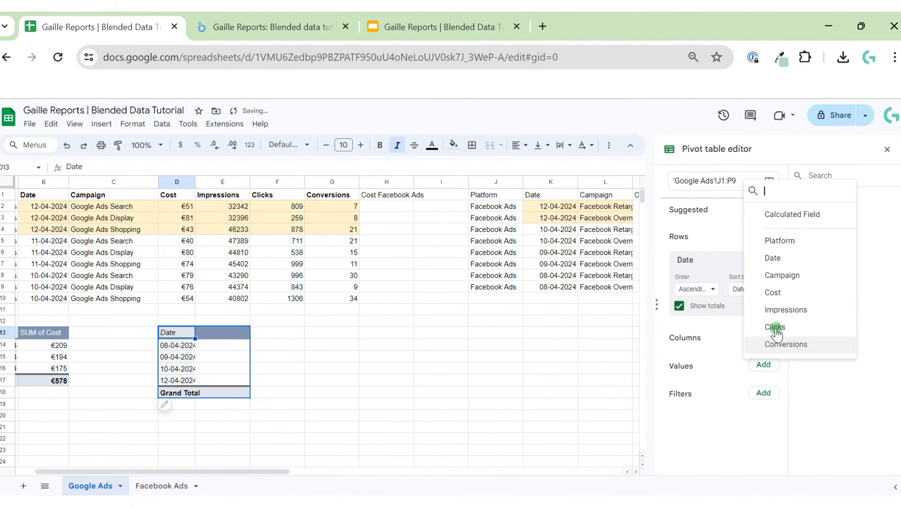
pyautogui.click(796, 298)
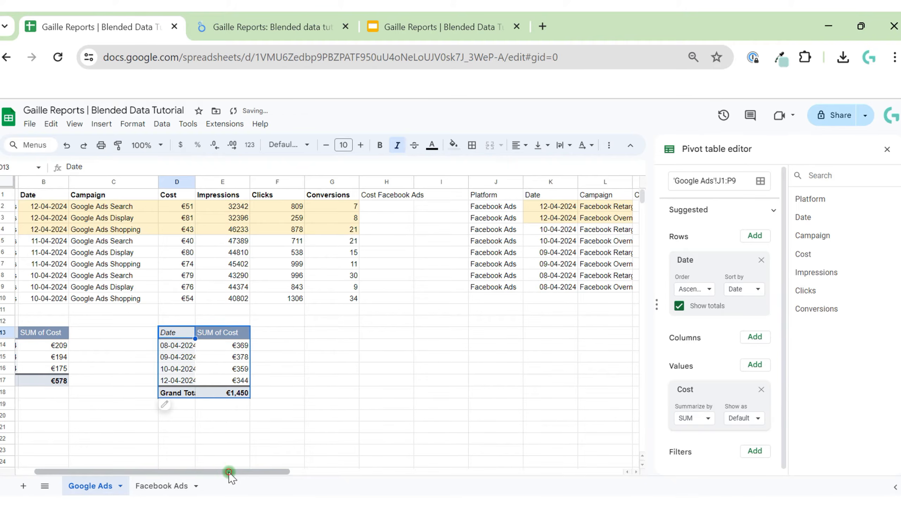
# - Widen column D to fit the Facebook Ads pivot table's dates, and compare the 12-04-2024 rows of both pivot tables
pyautogui.moveTo(232, 472); pyautogui.dragTo(119, 460)
pyautogui.click(138, 415)
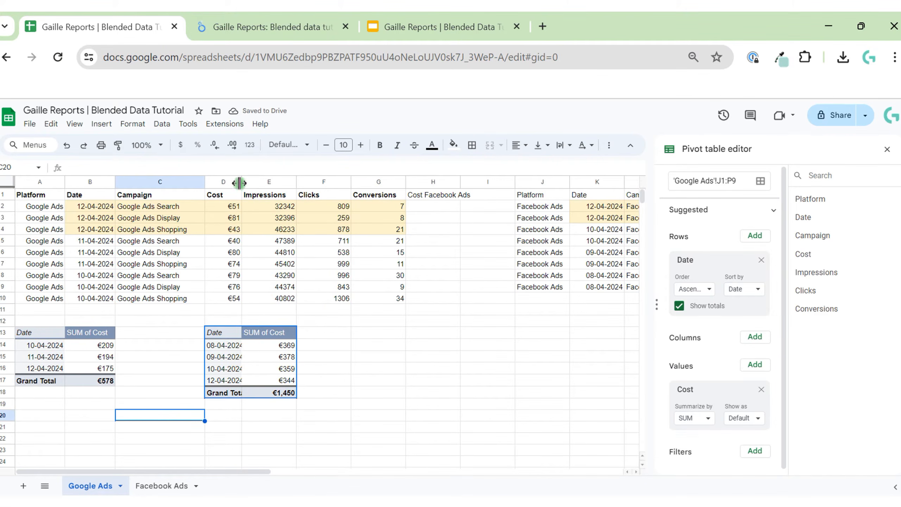
pyautogui.moveTo(240, 182); pyautogui.dragTo(278, 182)
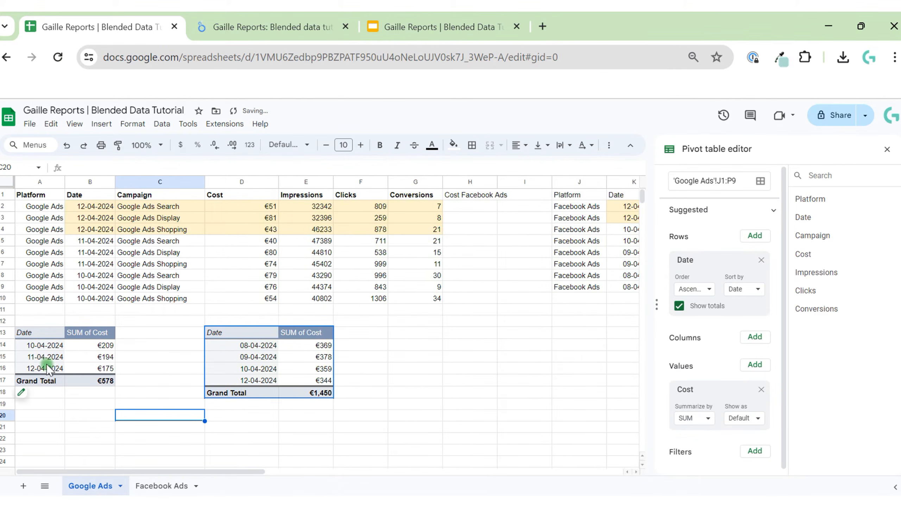
pyautogui.click(46, 368)
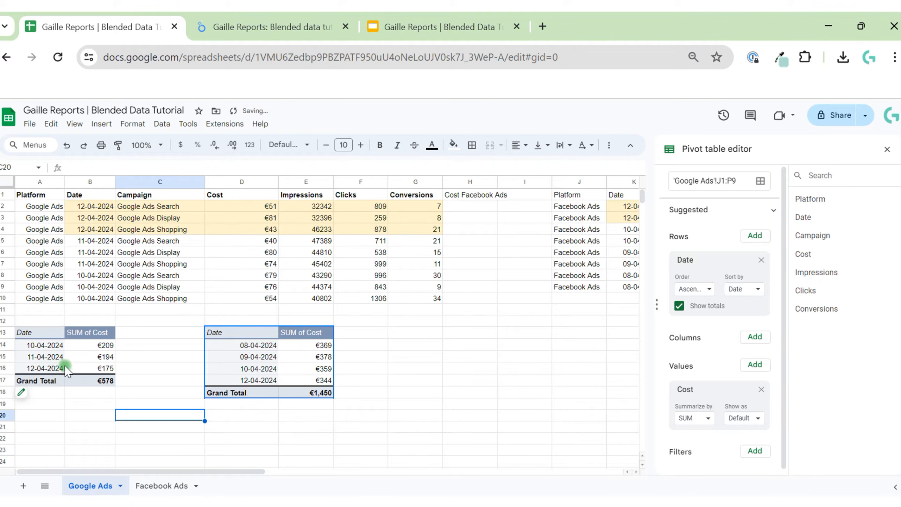
pyautogui.click(272, 381)
pyautogui.click(339, 381)
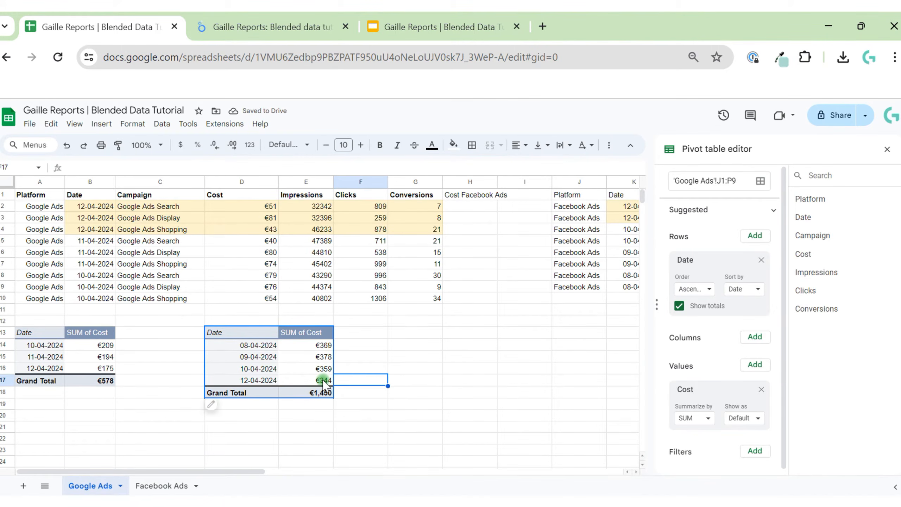
pyautogui.click(324, 381)
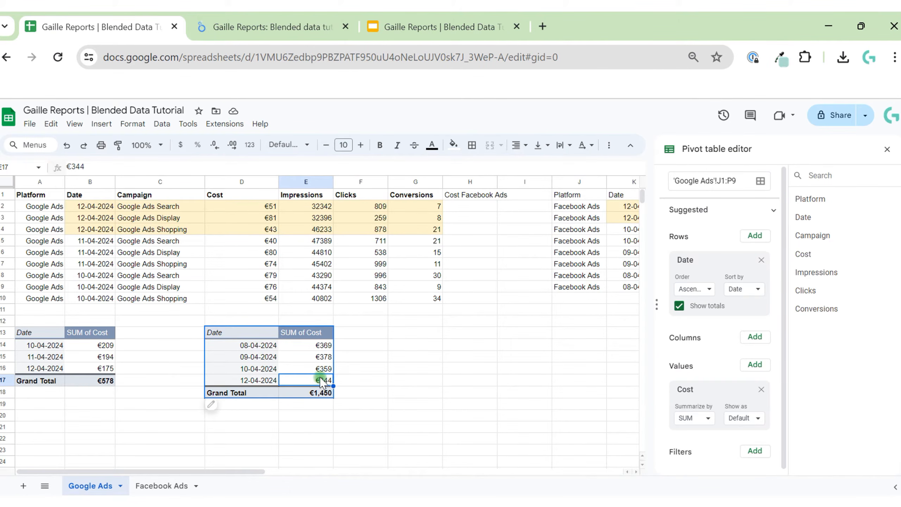
pyautogui.click(171, 369)
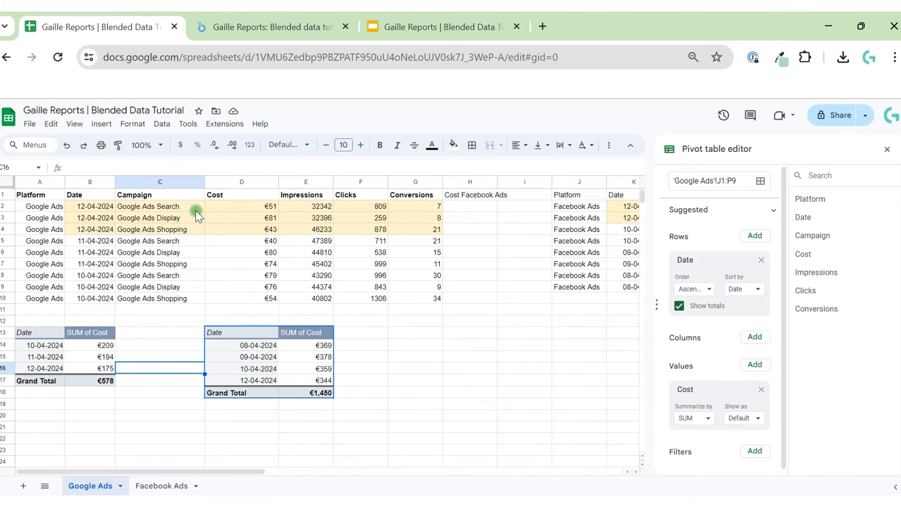
# - Switch to the Looker Studio report and save the left outer join configuration on Date
pyautogui.click(257, 15)
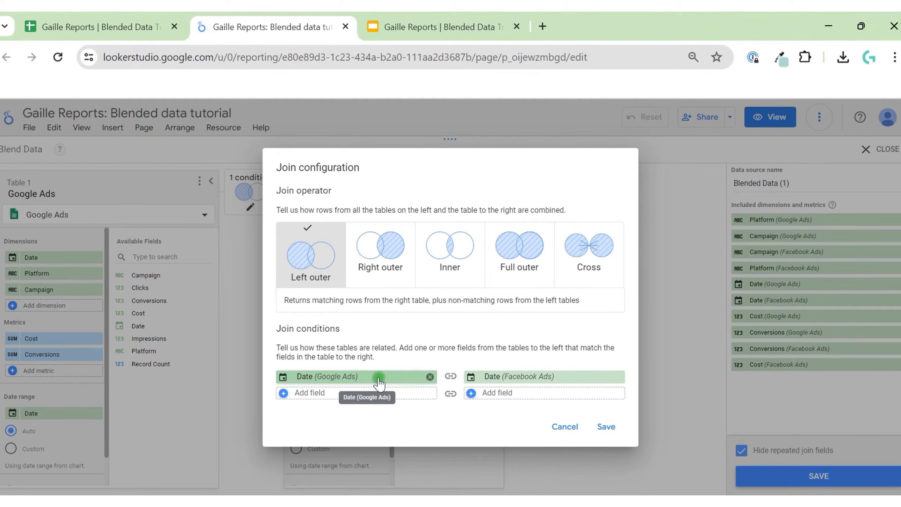
pyautogui.click(606, 429)
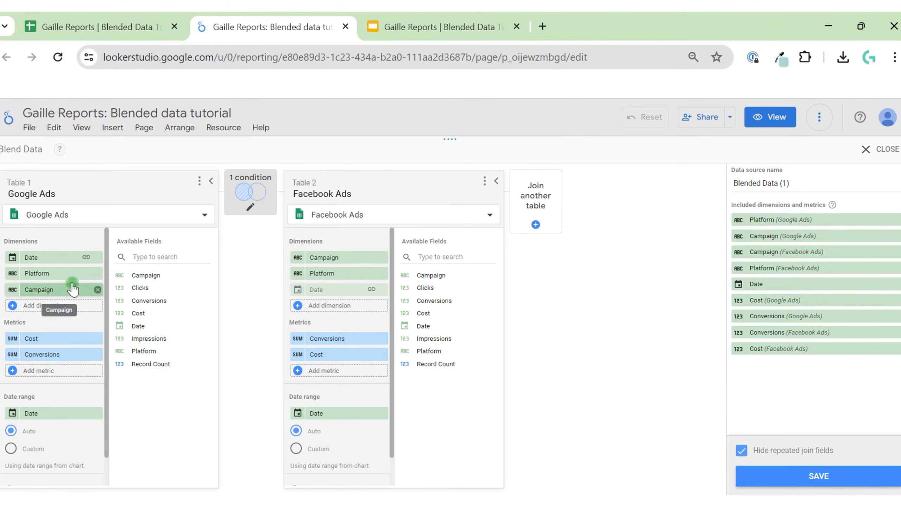
# - Remove Campaign from the dimensions of both the Google Ads and Facebook Ads tables, keeping only Date and Platform in each
pyautogui.click(98, 273)
pyautogui.click(97, 273)
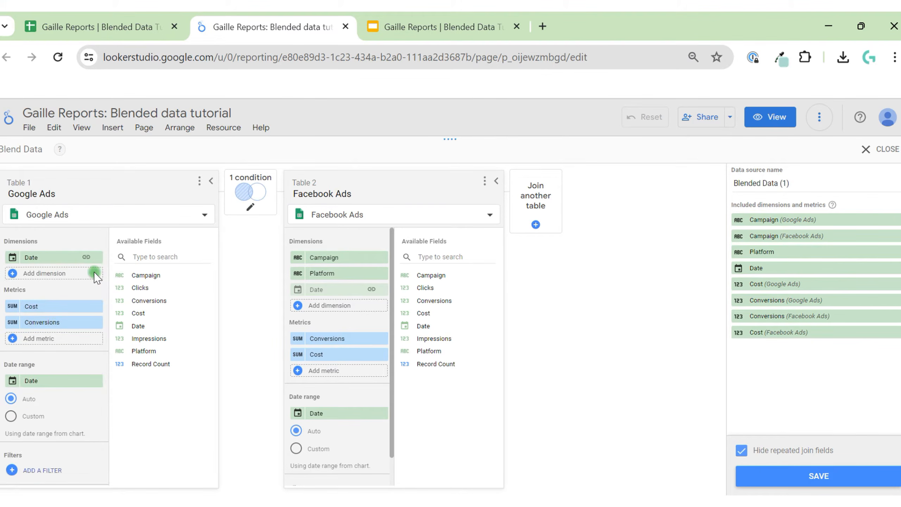
pyautogui.click(67, 273)
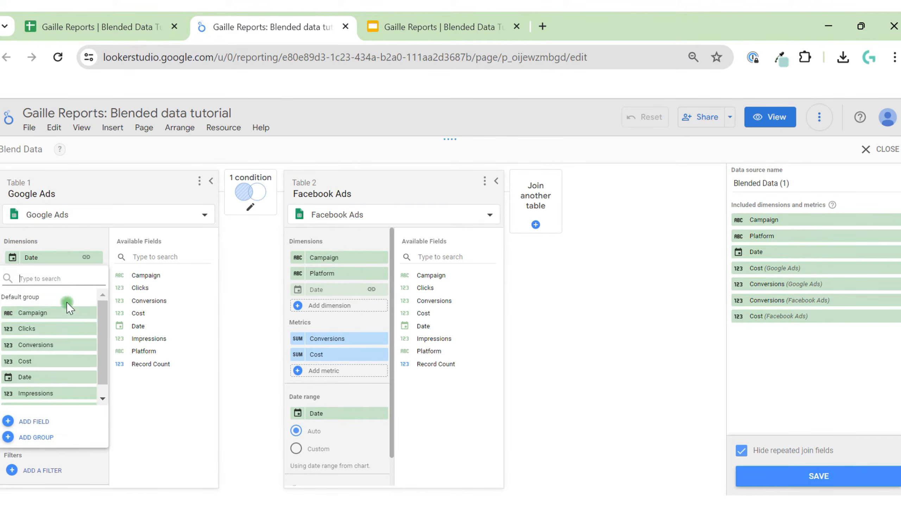
pyautogui.scroll(-1, 60, 390)
pyautogui.click(61, 397)
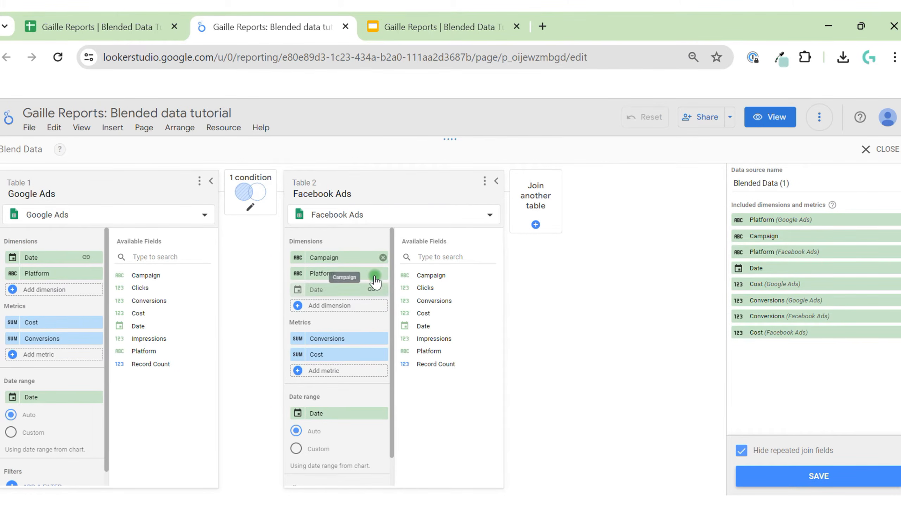
pyautogui.click(382, 257)
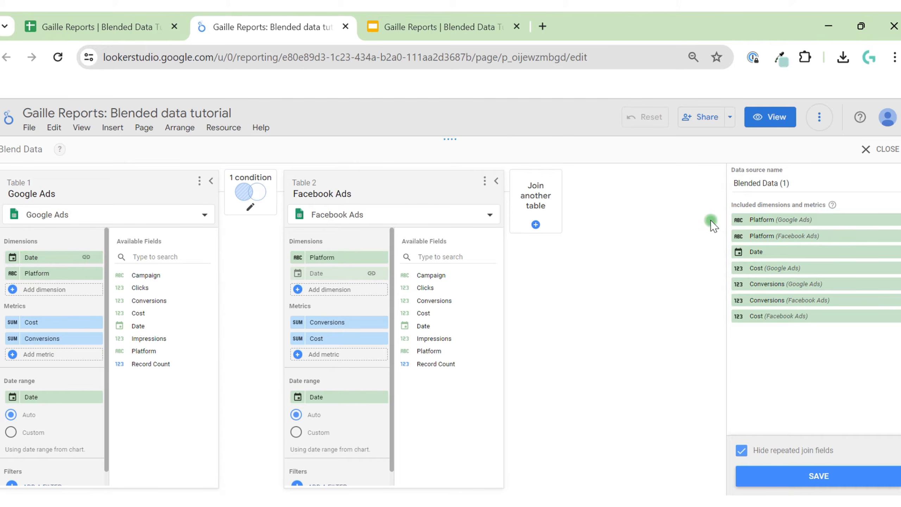
# - Name the blended data source Left Join and save the blend
pyautogui.click(784, 176)
pyautogui.write('Left Join')
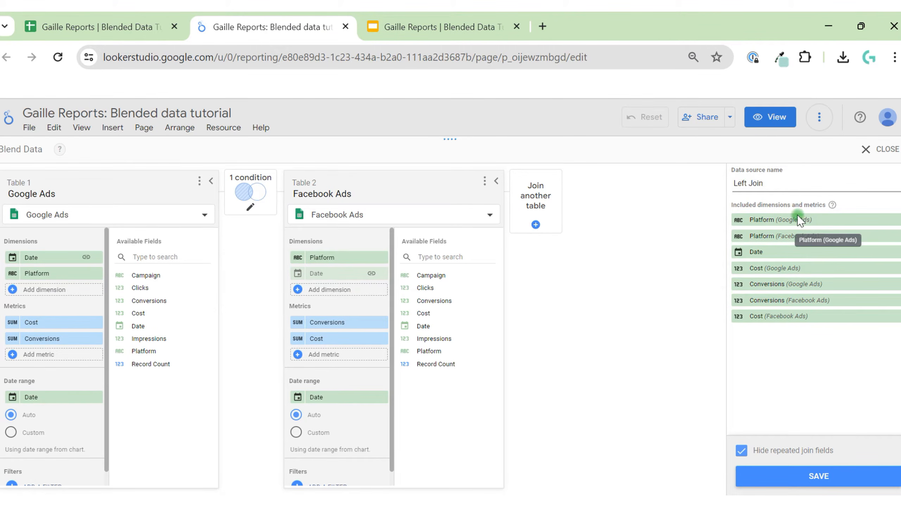
pyautogui.click(295, 194)
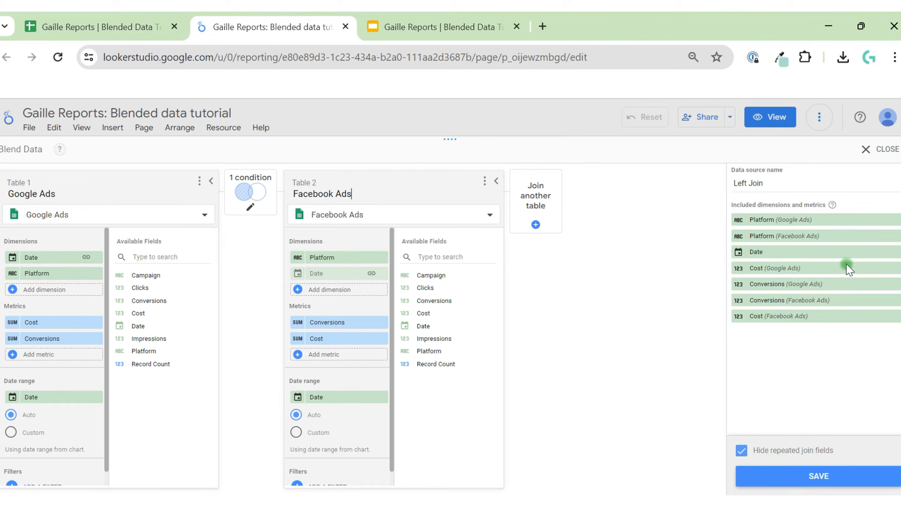
pyautogui.click(817, 476)
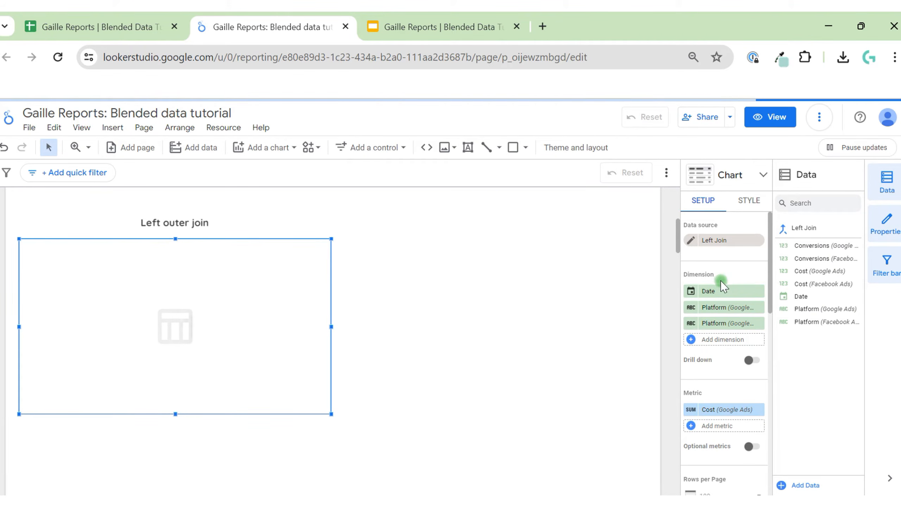
# - Remove both Platform dimensions from the left outer join table and add the Facebook Ads Cost as a second metric
pyautogui.click(758, 307)
pyautogui.click(759, 308)
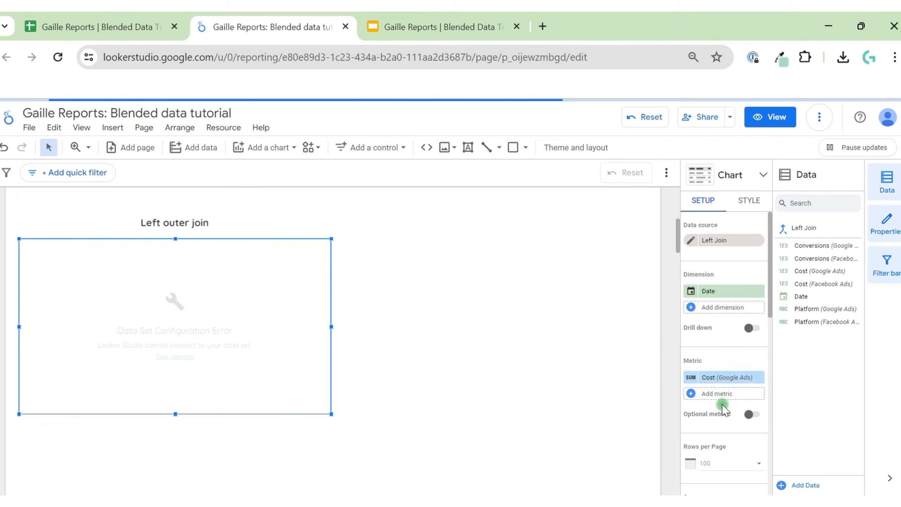
pyautogui.click(724, 394)
pyautogui.scroll(-2, 715, 375)
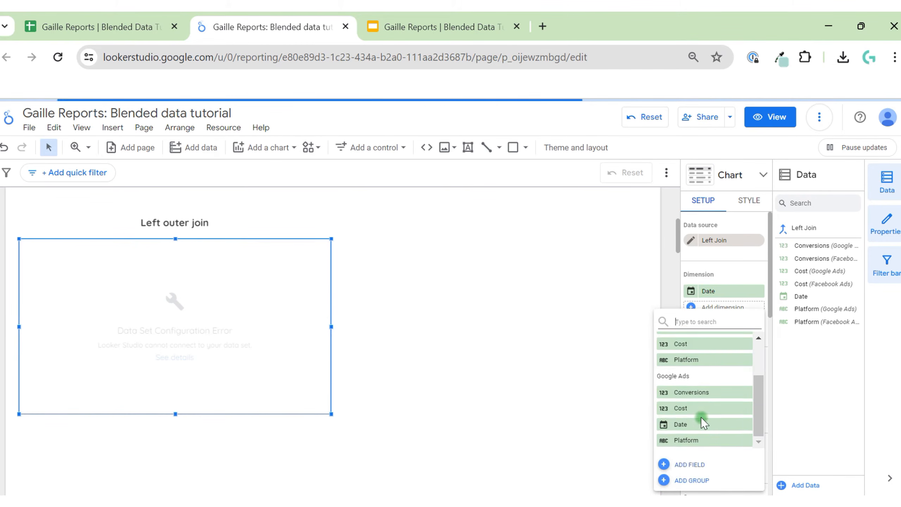
pyautogui.scroll(2, 707, 380)
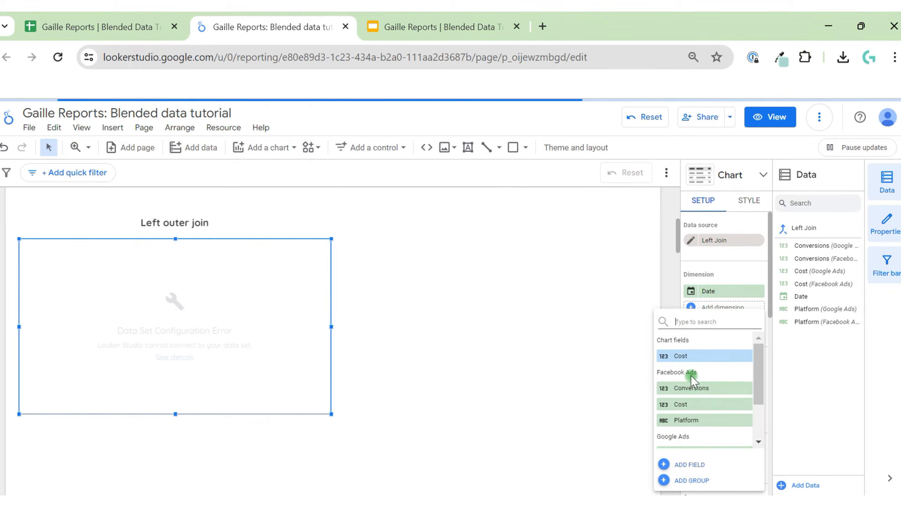
pyautogui.click(697, 403)
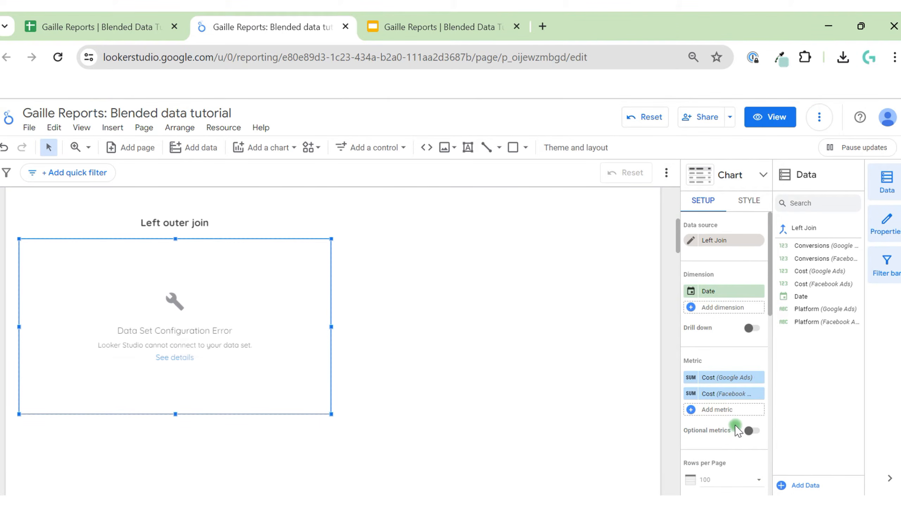
# - Review the left outer join table's setup and its data set error details, and reload the report
pyautogui.scroll(-3, 730, 374)
pyautogui.click(708, 440)
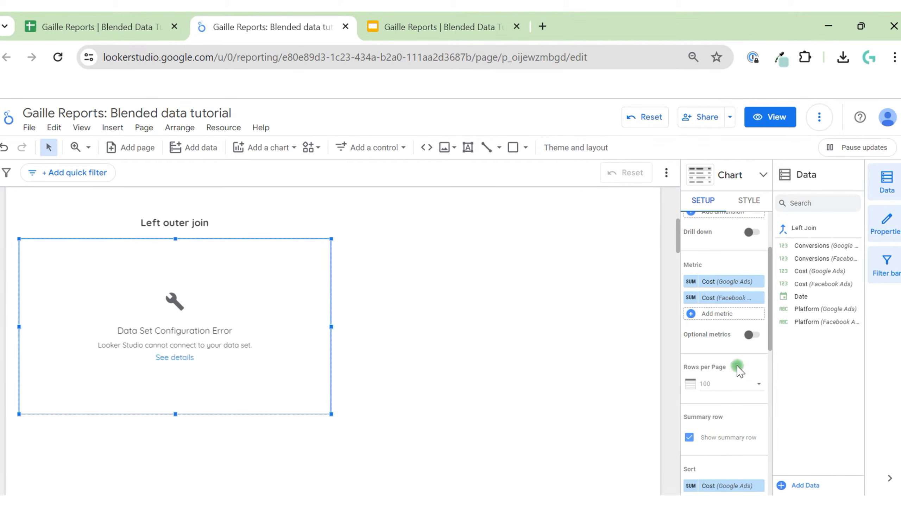
pyautogui.scroll(-8, 742, 373)
pyautogui.scroll(5, 745, 355)
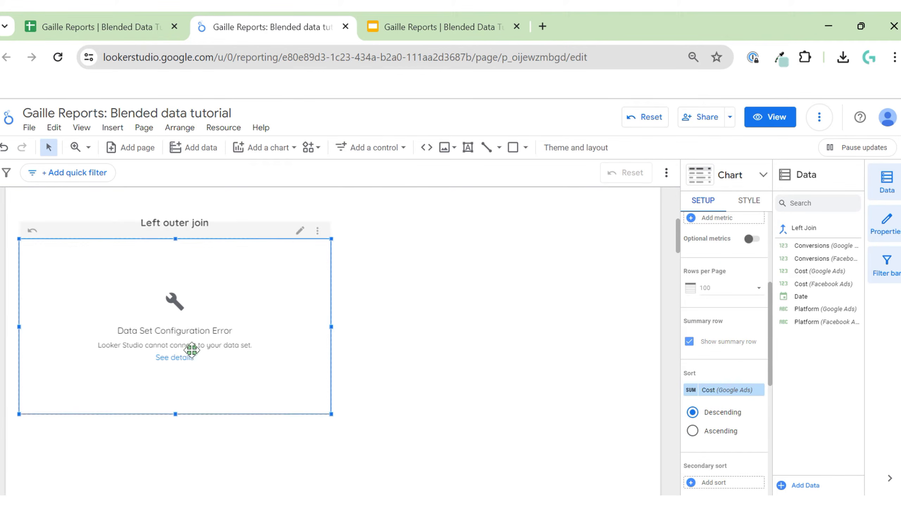
pyautogui.click(187, 358)
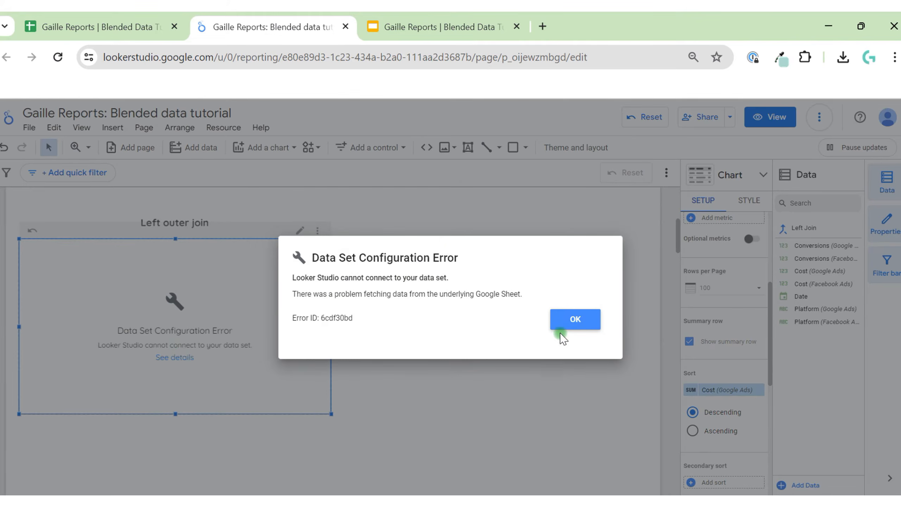
pyautogui.click(576, 319)
pyautogui.click(354, 56)
pyautogui.press('Return')
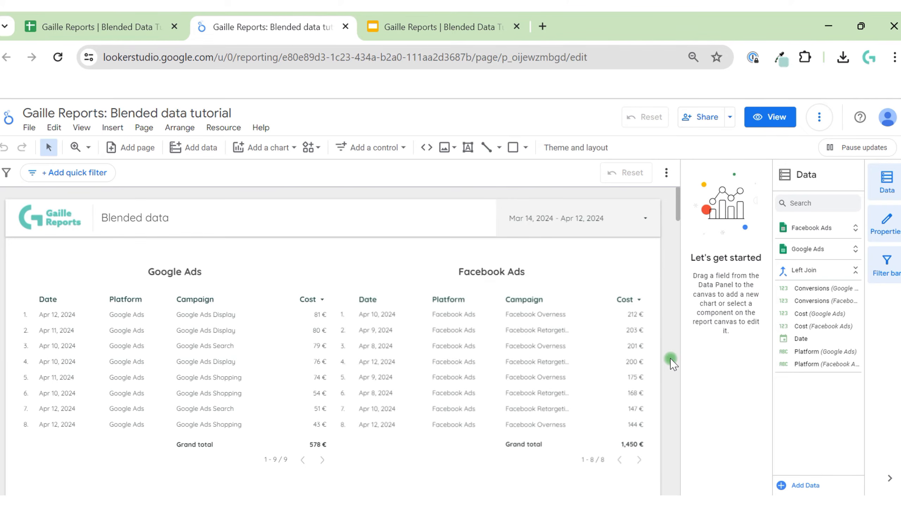
# - Open the Left Join blend from the left outer join table, check its table settings, and close it without changes
pyautogui.scroll(-5, 670, 363)
pyautogui.scroll(-5, 565, 303)
pyautogui.scroll(3, 263, 360)
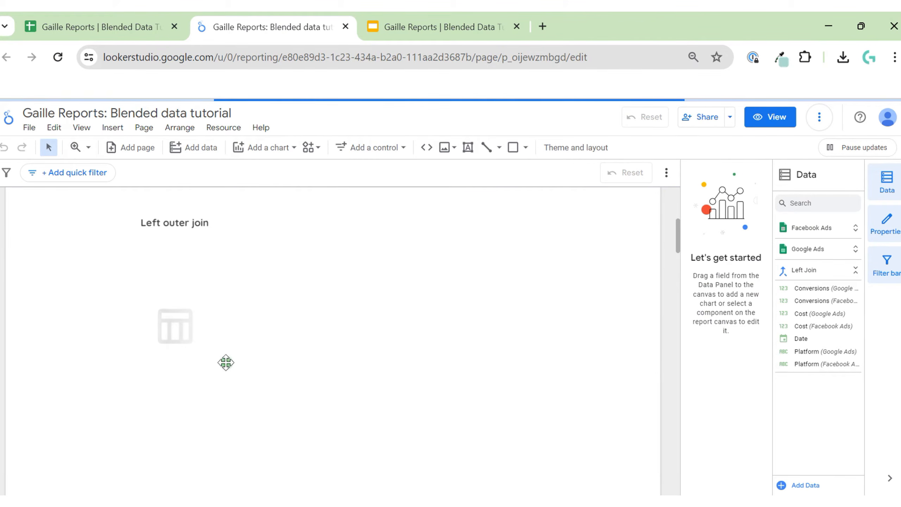
pyautogui.click(277, 287)
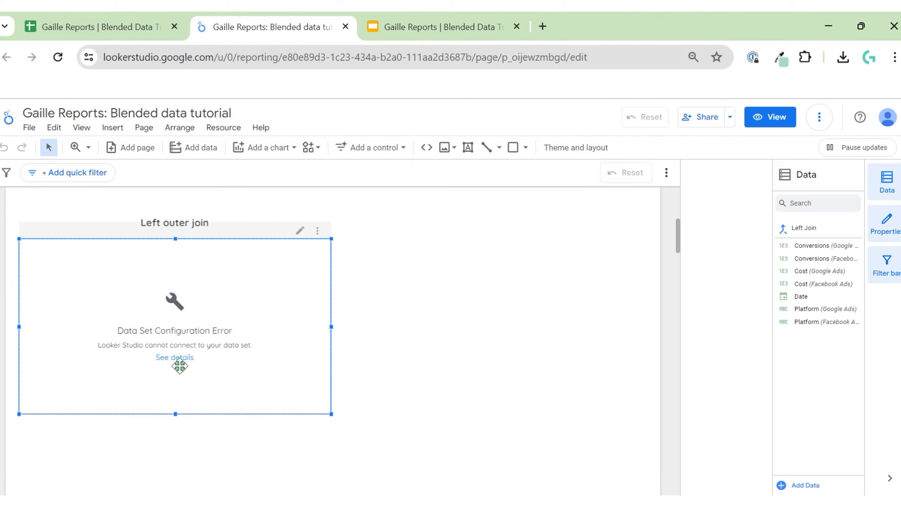
pyautogui.click(180, 374)
pyautogui.click(692, 239)
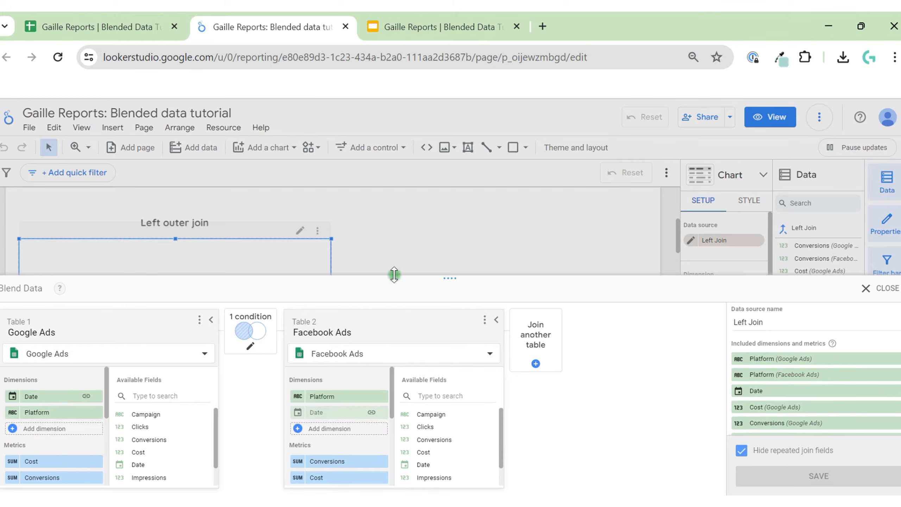
pyautogui.moveTo(447, 276); pyautogui.dragTo(433, 109)
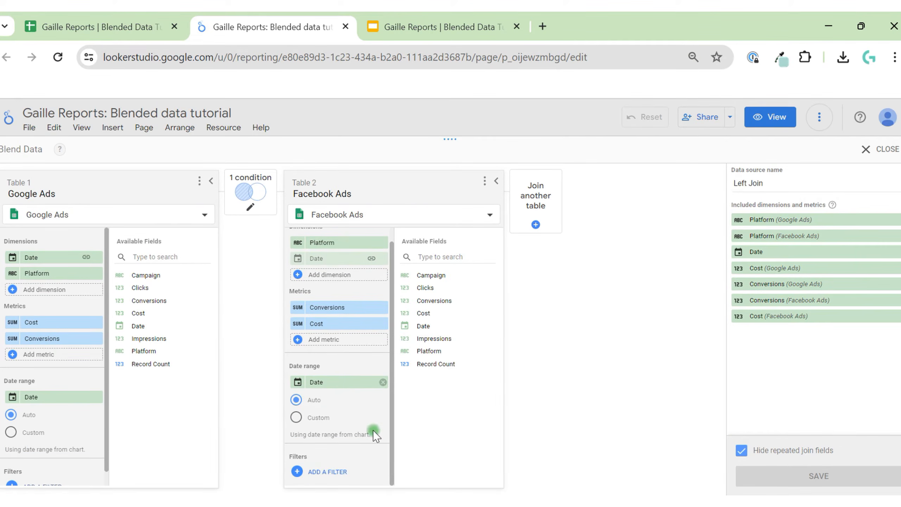
pyautogui.click(880, 149)
# - Refresh the report's data
pyautogui.scroll(5, 622, 250)
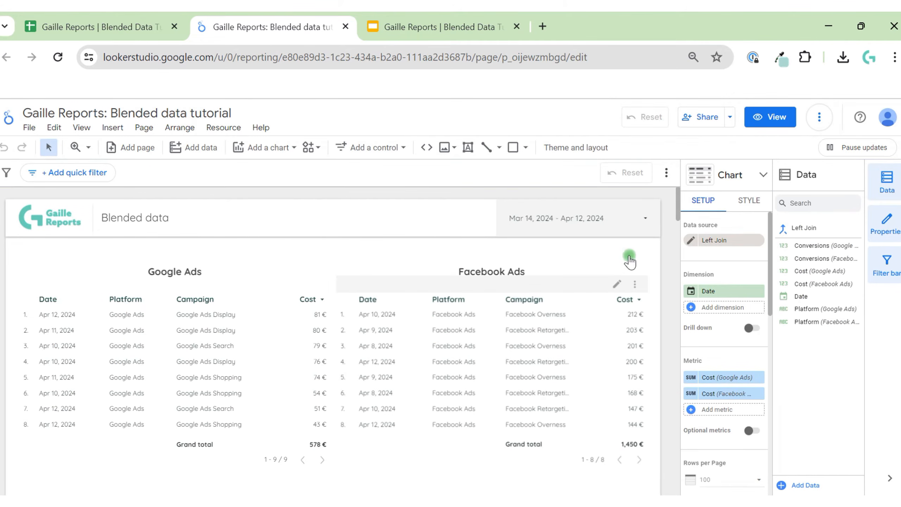
pyautogui.click(819, 117)
pyautogui.click(822, 154)
# - Switch to the Google Sheets tutorial spreadsheet and close the pivot table editor
pyautogui.click(99, 27)
pyautogui.click(407, 356)
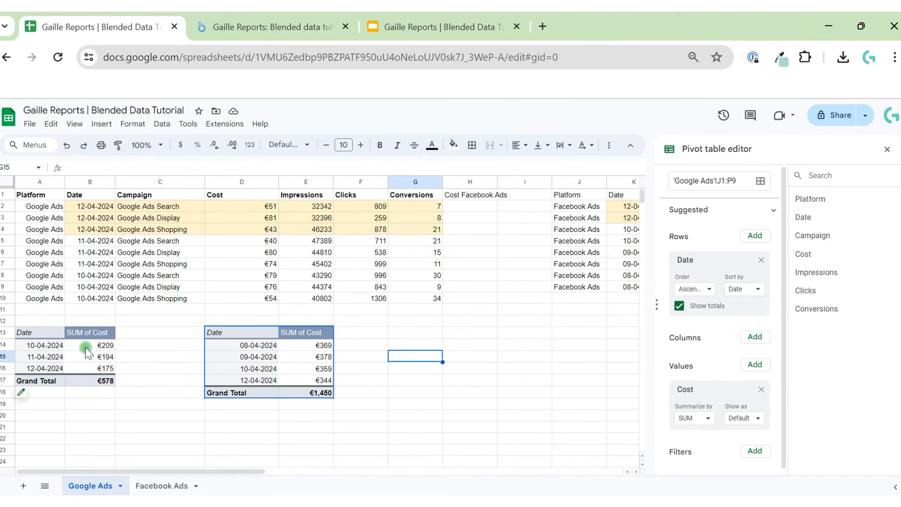
pyautogui.click(419, 416)
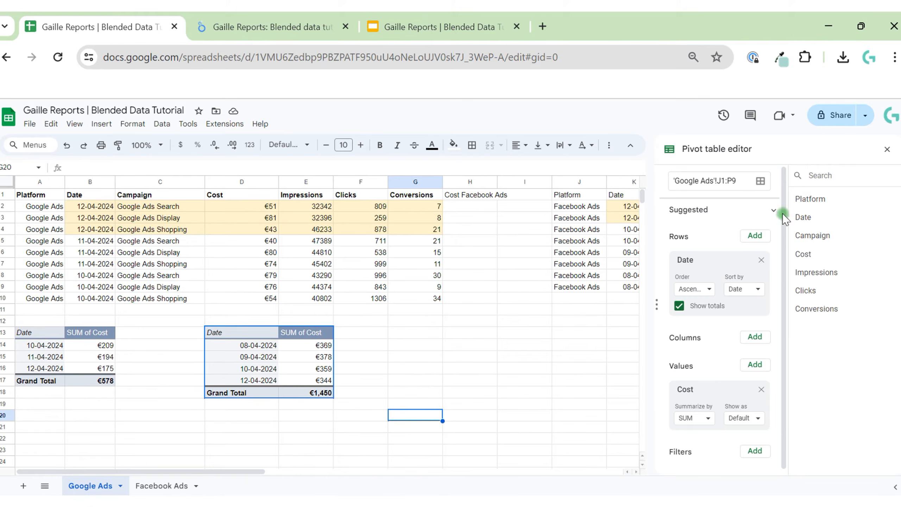
pyautogui.click(892, 149)
pyautogui.click(380, 412)
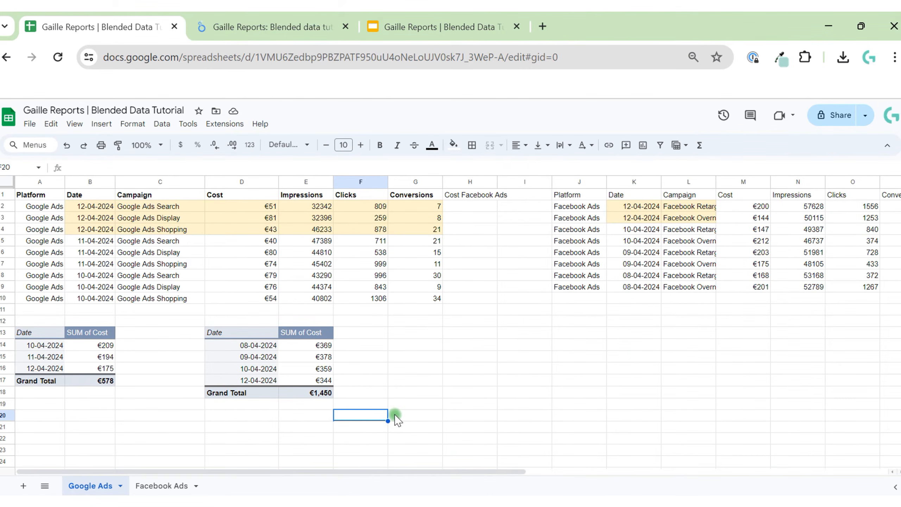
# - Clear both pivot tables from A12:G20, undoing the stray paste of Facebook Ads data over that range
pyautogui.click(575, 171)
pyautogui.moveTo(415, 414); pyautogui.dragTo(36, 321)
pyautogui.hotkey('ctrl', 'v')
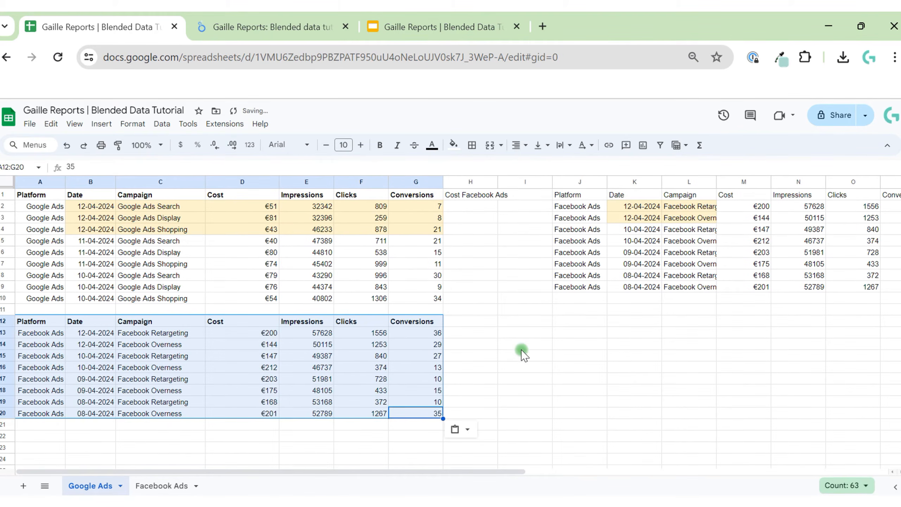
pyautogui.hotkey('ctrl', 'z')
pyautogui.click(463, 382)
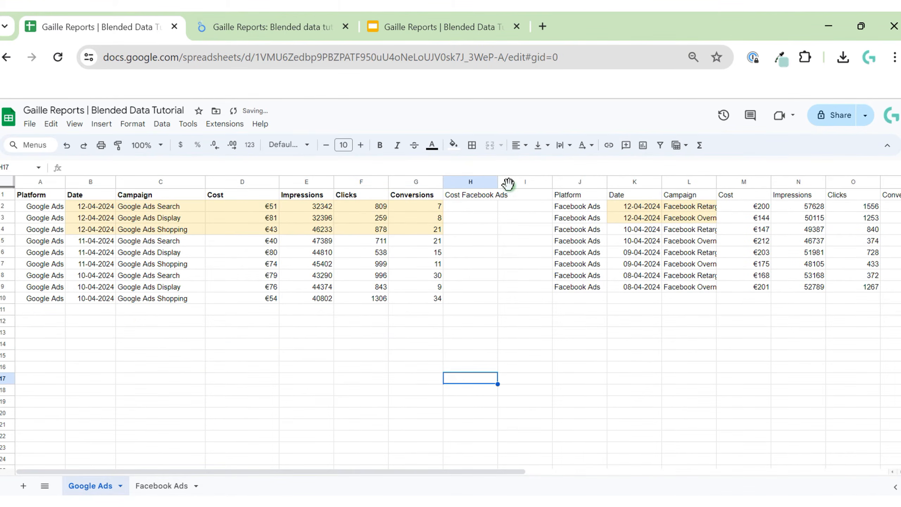
# - Select the Facebook Ads columns J to P and insert seven columns to their right
pyautogui.click(571, 182)
pyautogui.hotkey('ctrl', 'shift', 'Right')
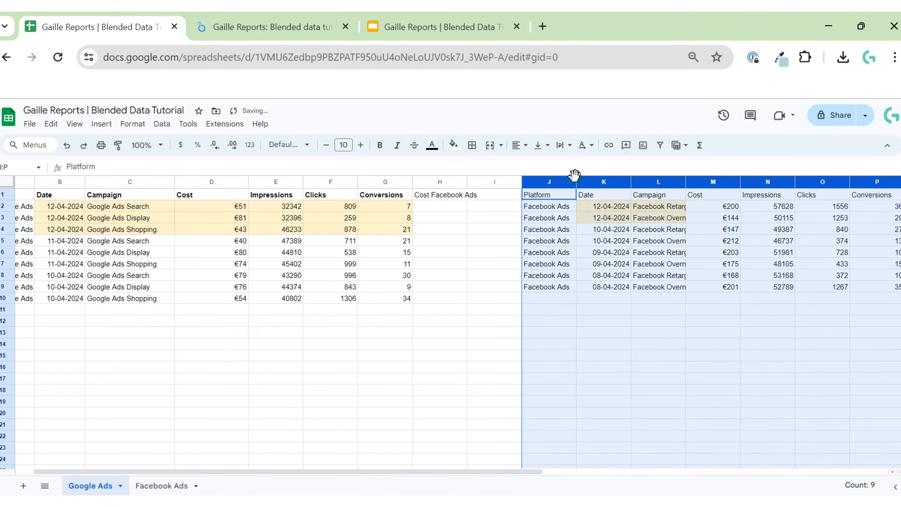
pyautogui.rightClick(573, 181)
pyautogui.click(612, 255)
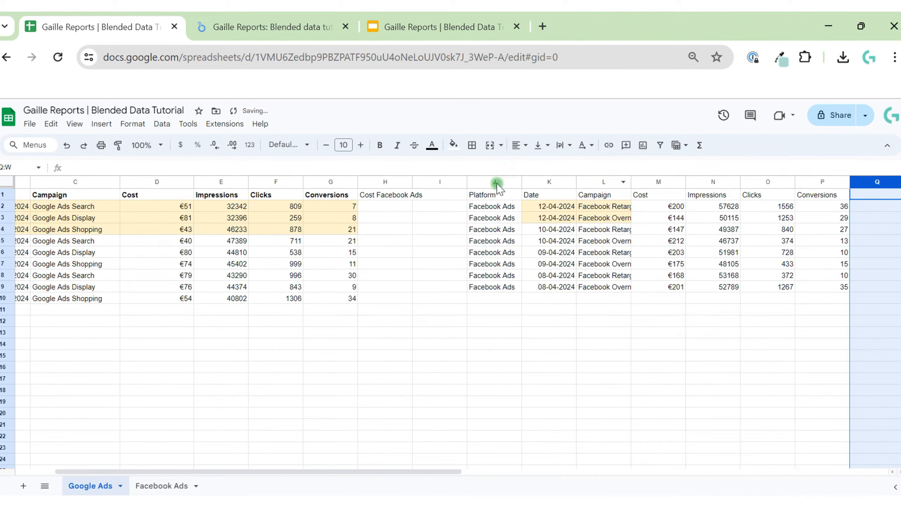
# - Delete columns H to P, from Cost Facebook Ads through the copied Facebook Ads data, on the Google Ads sheet
pyautogui.click(382, 182)
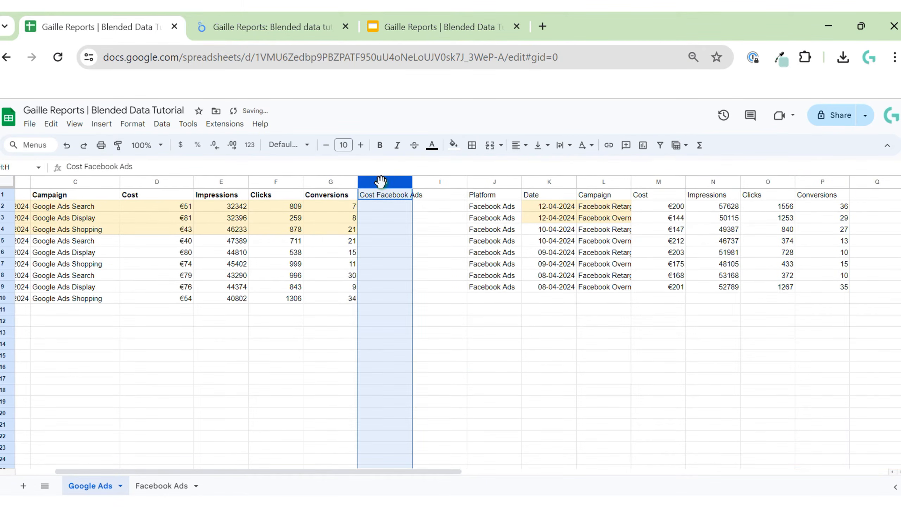
pyautogui.hotkey('ctrl', 'shift', 'Right')
pyautogui.hotkey('ctrl', 'shift', 'Right')
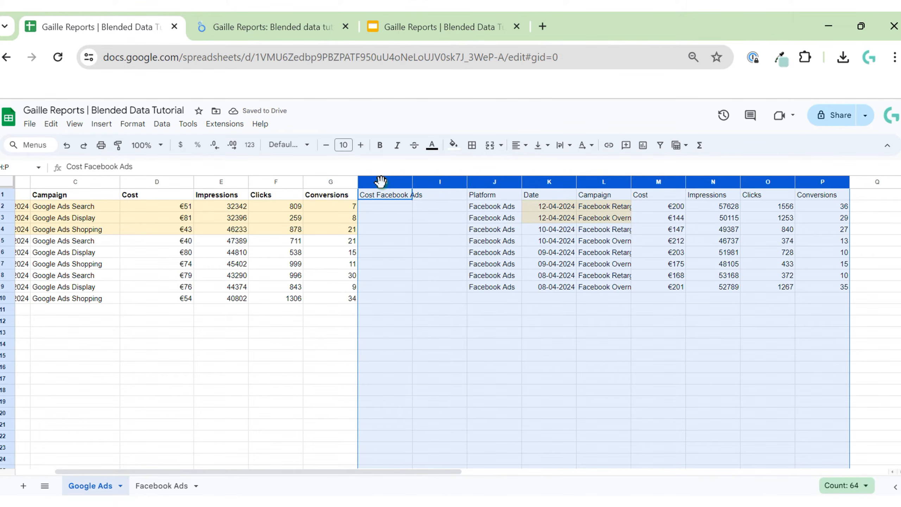
pyautogui.rightClick(380, 182)
pyautogui.click(458, 264)
pyautogui.click(405, 355)
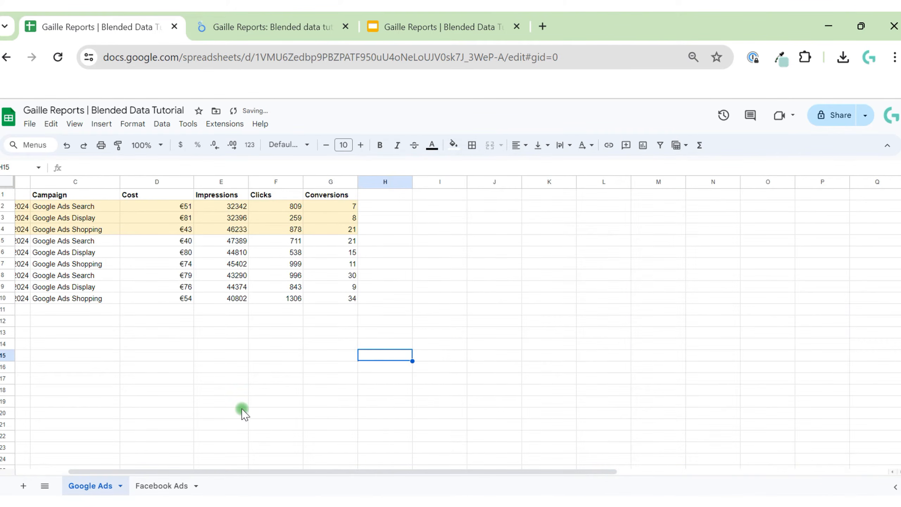
pyautogui.press('Home')
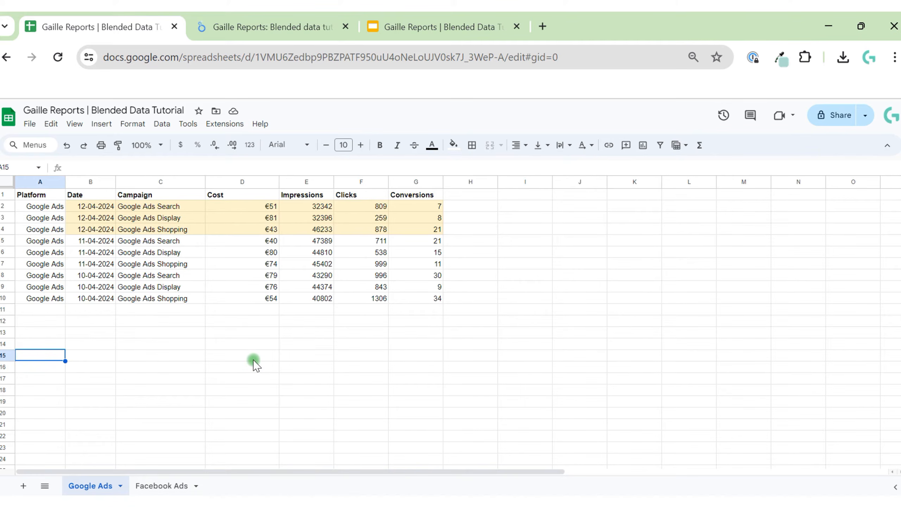
# - Switch to the Looker Studio blended data report, then reload it and refresh its data
pyautogui.click(289, 21)
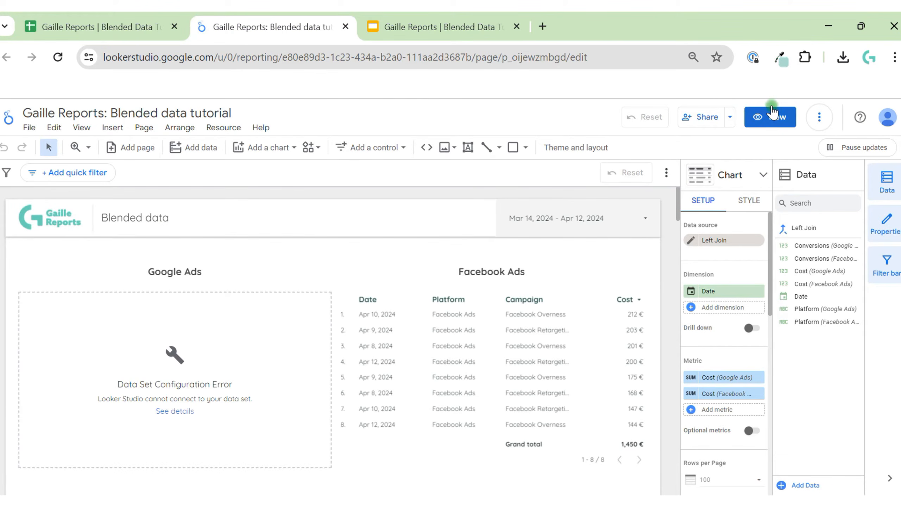
pyautogui.click(402, 63)
pyautogui.press('Return')
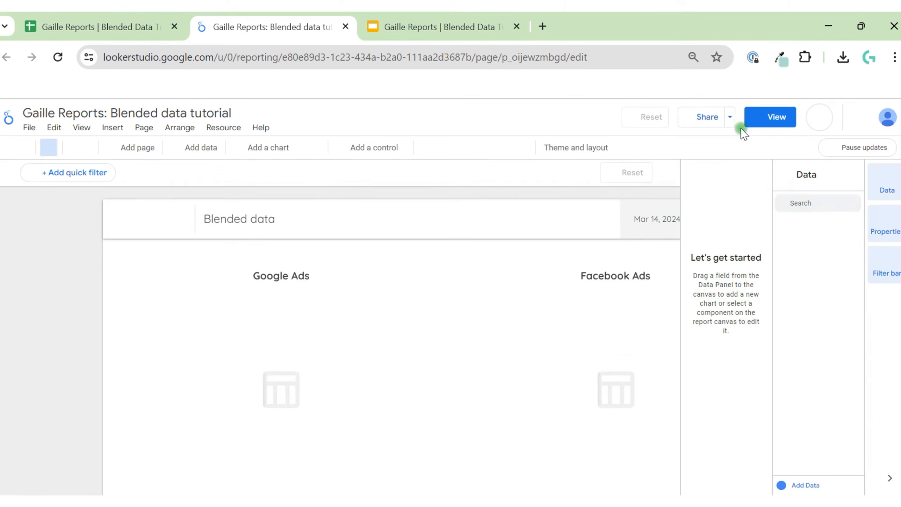
pyautogui.click(819, 117)
pyautogui.click(831, 158)
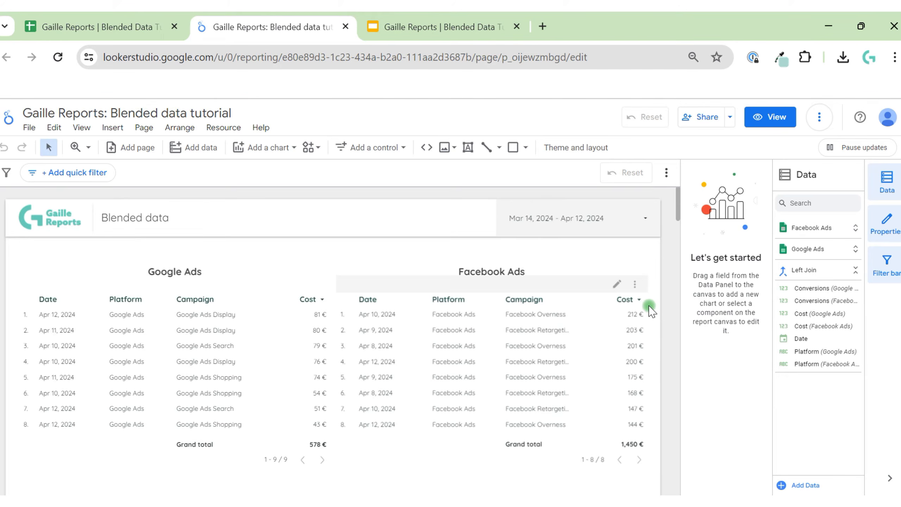
# - Remove the Campaign dimension from the Google Ads and Facebook Ads tables and compare their daily costs with the left outer join table
pyautogui.scroll(-8, 655, 314)
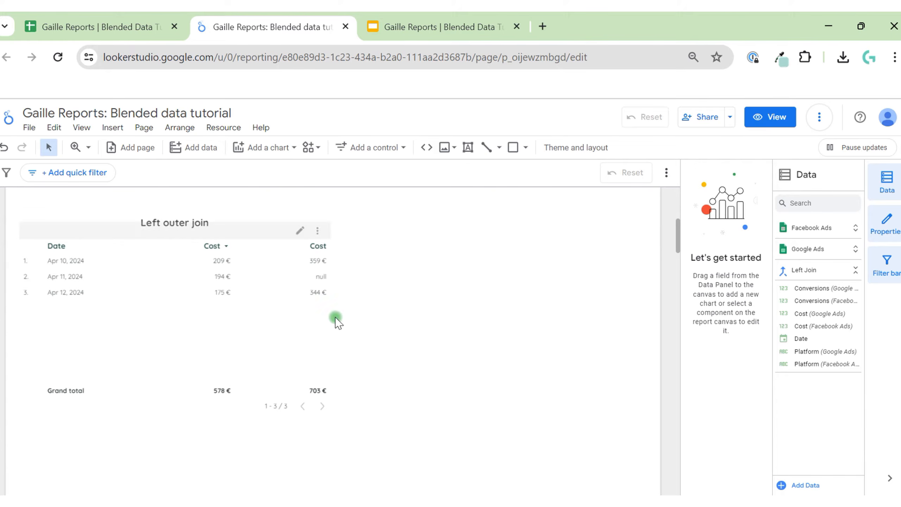
pyautogui.scroll(6, 367, 314)
pyautogui.scroll(-3, 368, 312)
pyautogui.click(258, 245)
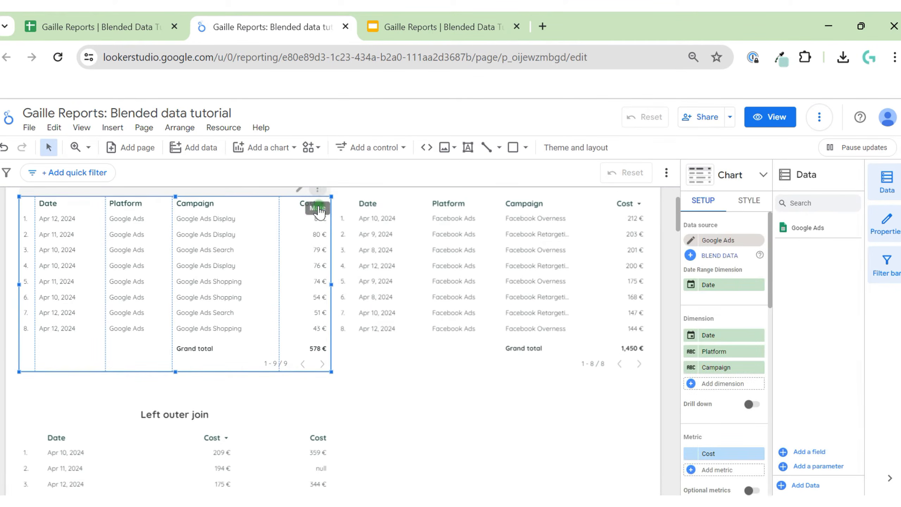
pyautogui.click(757, 368)
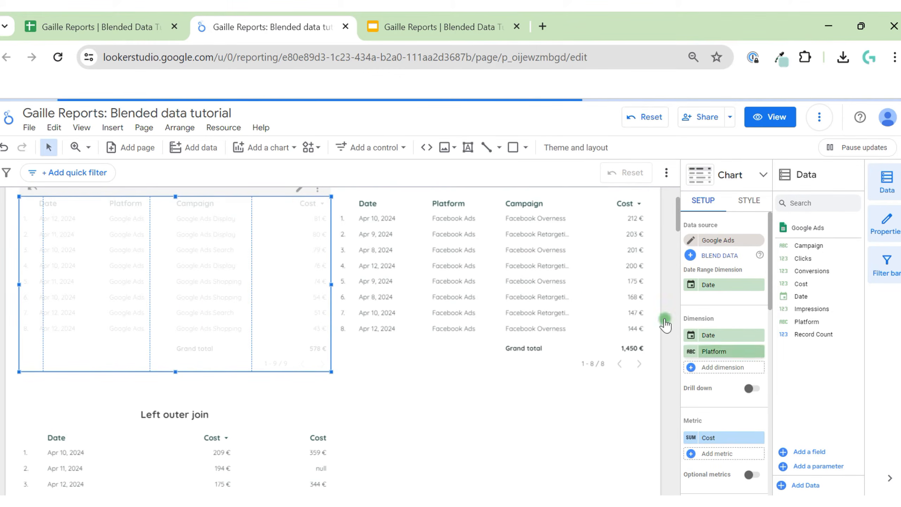
pyautogui.click(501, 211)
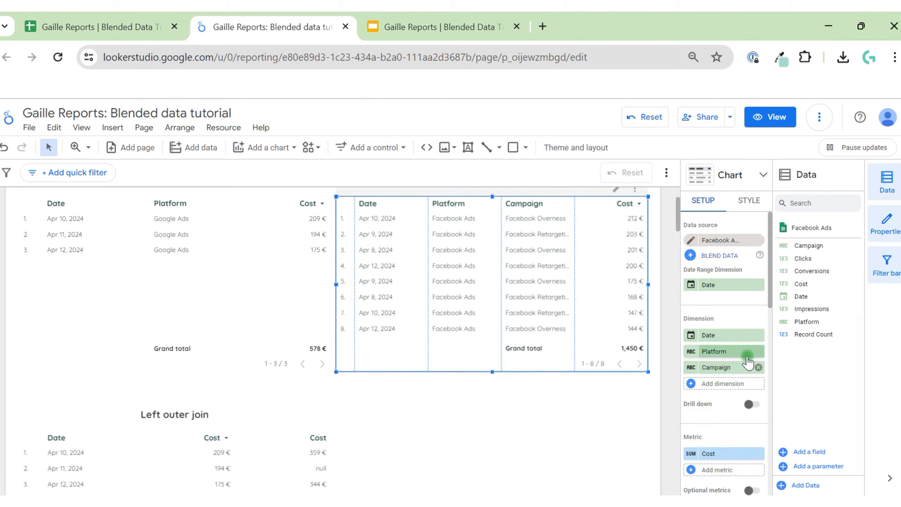
pyautogui.click(759, 368)
pyautogui.click(533, 401)
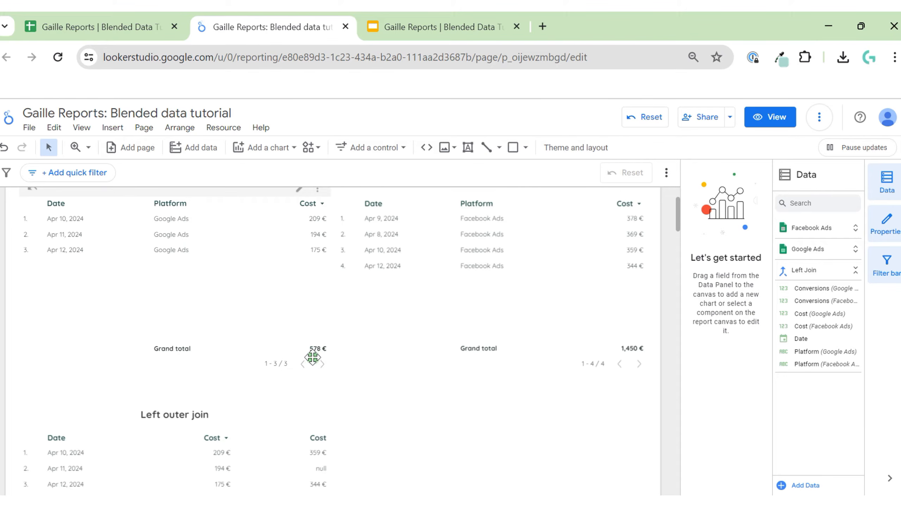
pyautogui.scroll(-4, 312, 357)
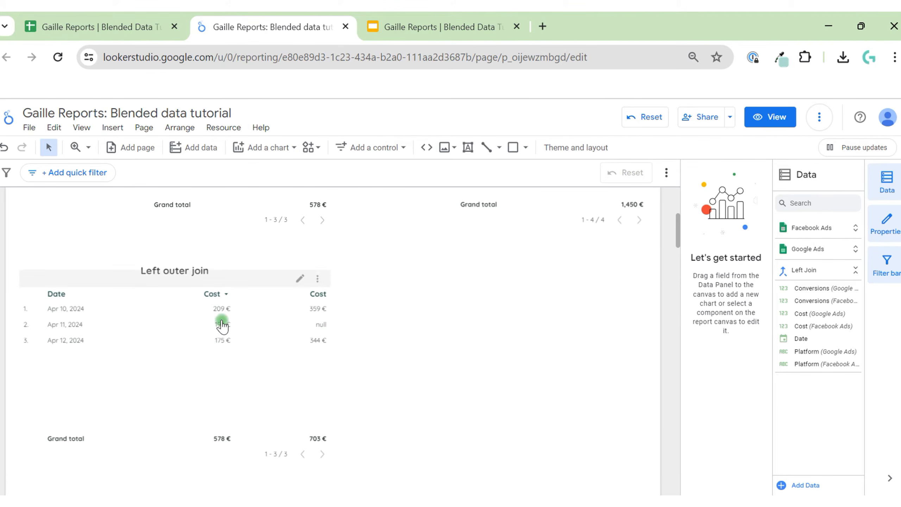
pyautogui.scroll(5, 224, 325)
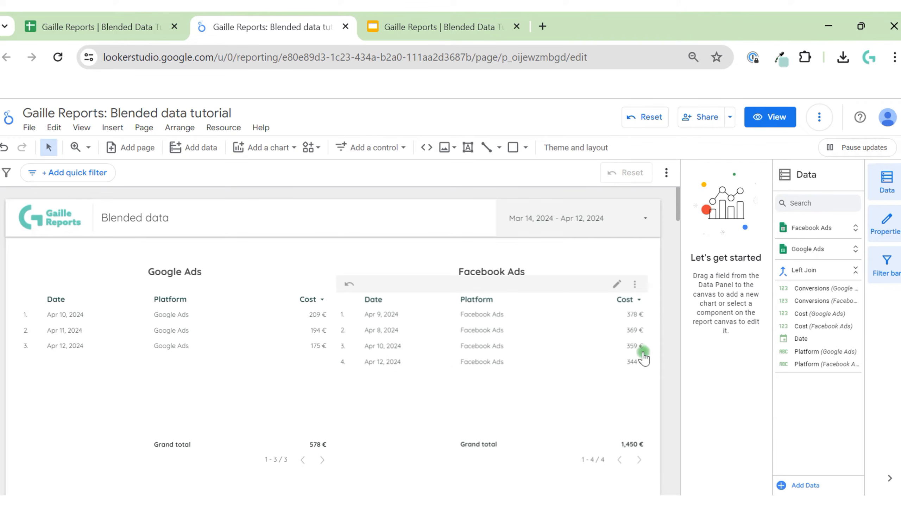
# - Compare the rows and totals of the Left outer join table with the Google Ads and Facebook Ads source tables
pyautogui.scroll(-5, 656, 346)
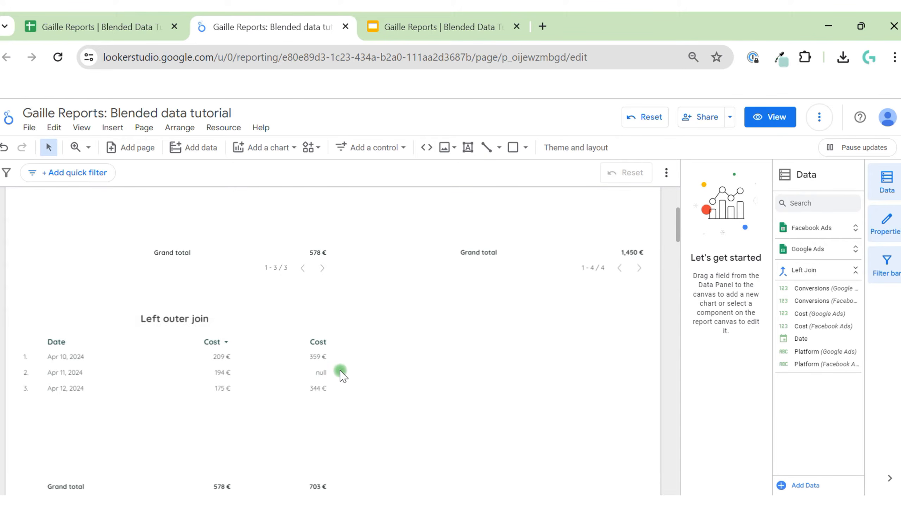
pyautogui.scroll(4, 529, 328)
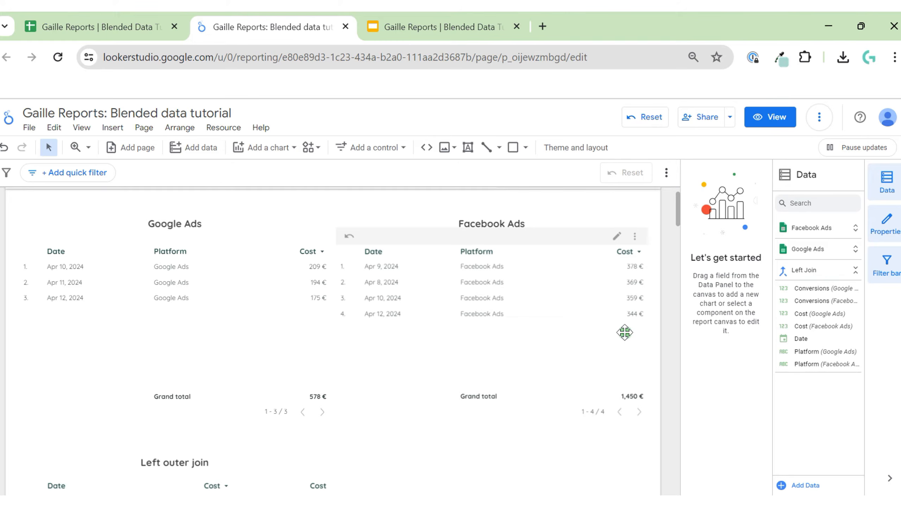
pyautogui.scroll(-5, 654, 358)
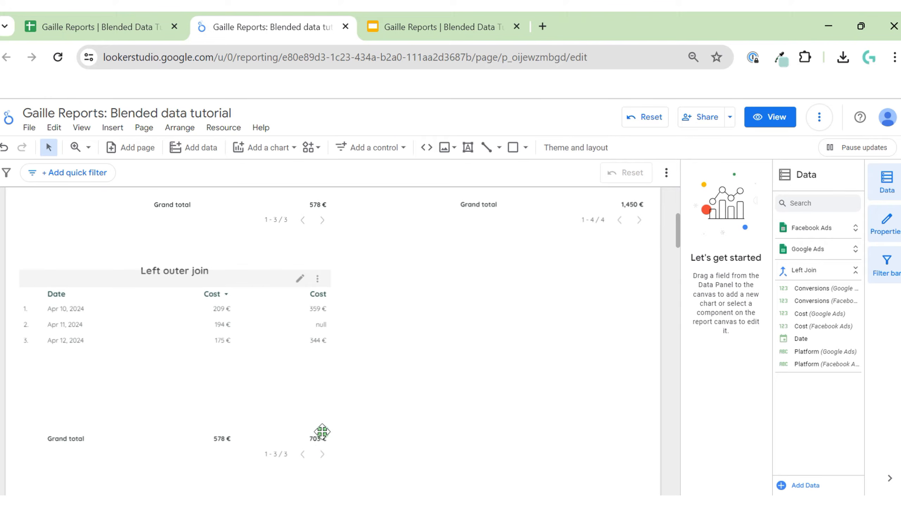
pyautogui.scroll(4, 577, 300)
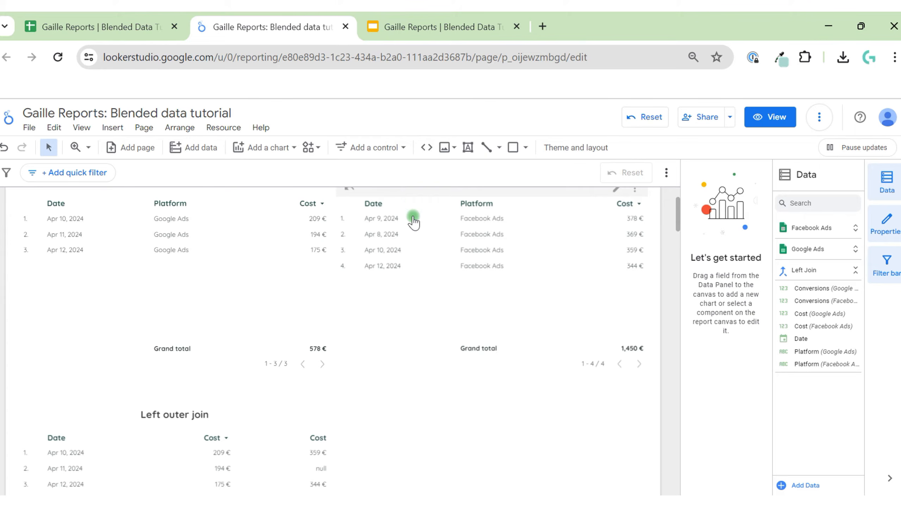
pyautogui.scroll(-4, 440, 387)
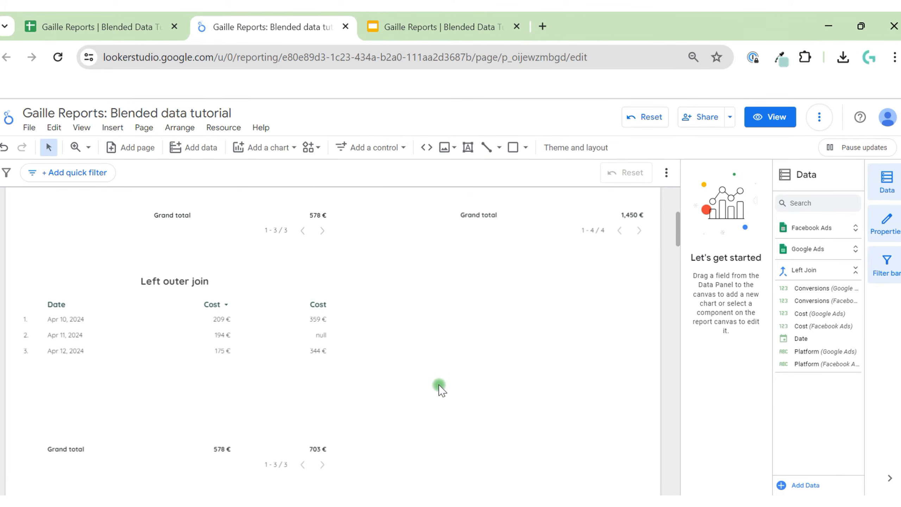
# - Open the Left Join blend behind the Left outer join table for editing and enlarge the blend editor
pyautogui.click(305, 369)
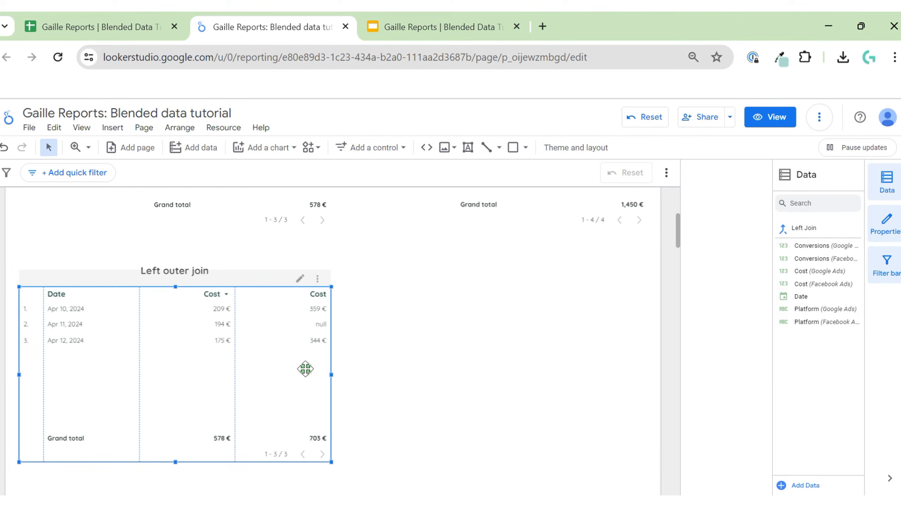
pyautogui.click(395, 359)
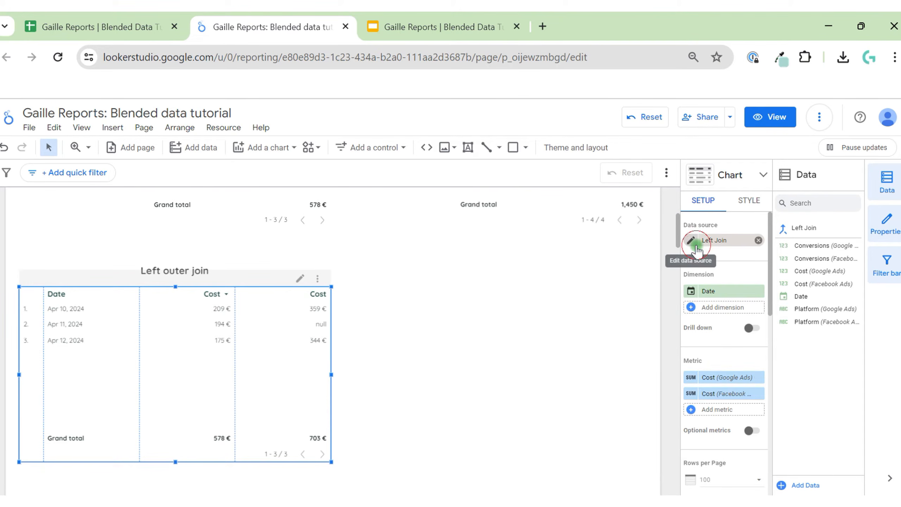
pyautogui.click(696, 250)
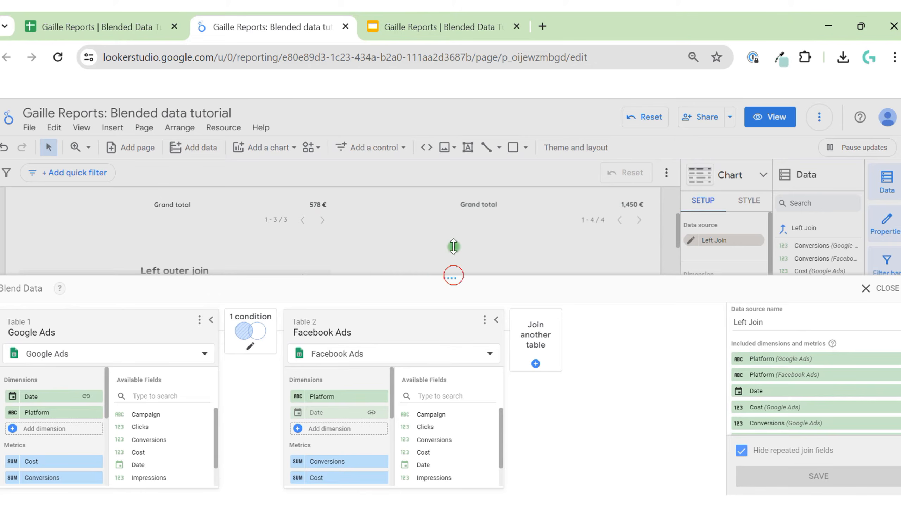
pyautogui.moveTo(454, 274); pyautogui.dragTo(417, 137)
# - Rename the Cost metric in the blend's Google Ads table to "Google Ads Cost"
pyautogui.click(23, 324)
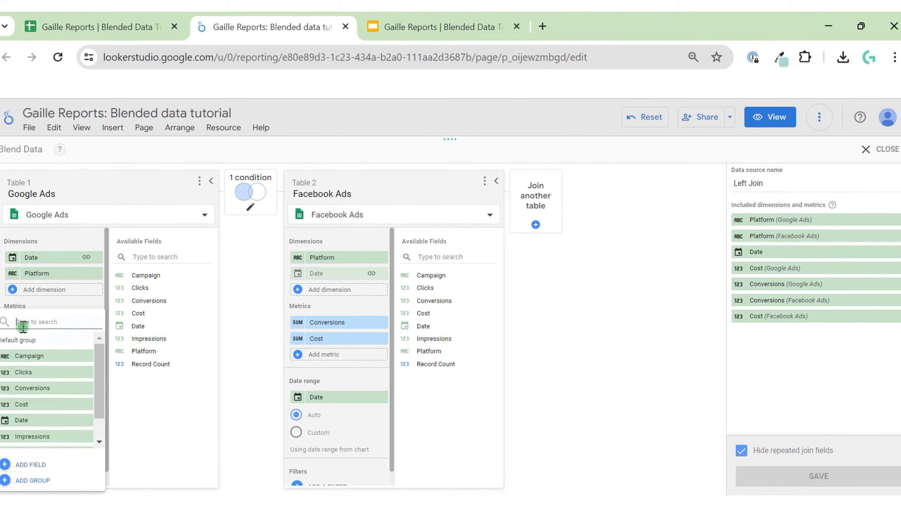
pyautogui.click(40, 304)
pyautogui.click(41, 320)
pyautogui.click(48, 298)
pyautogui.write('Goo')
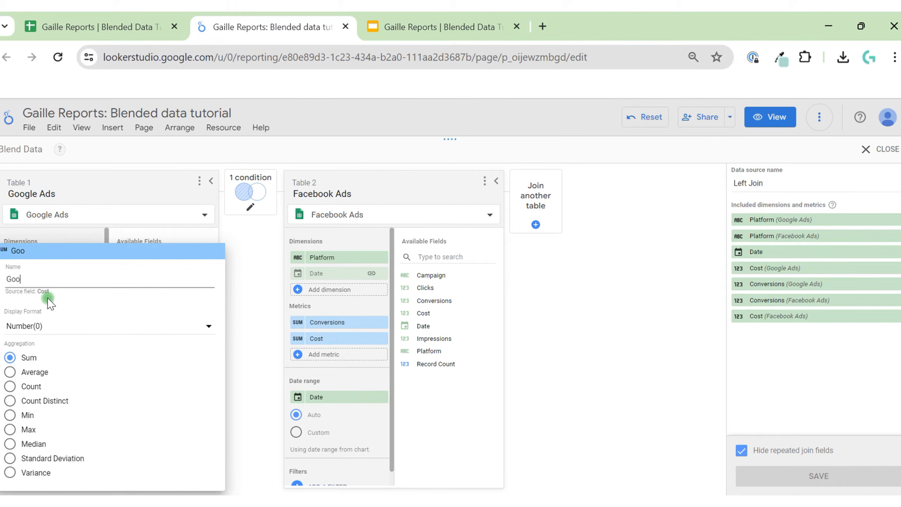
pyautogui.press('Left')
pyautogui.press('Left')
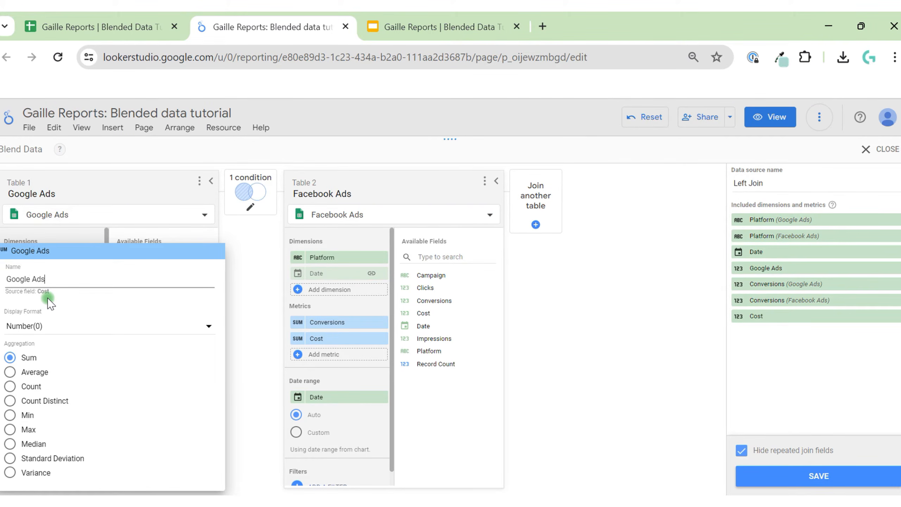
pyautogui.write('t')
pyautogui.click(247, 292)
# - Rename the Cost metric in the blend's Facebook Ads table to "Facebook Ads Cost", then save and close the blend
pyautogui.click(297, 339)
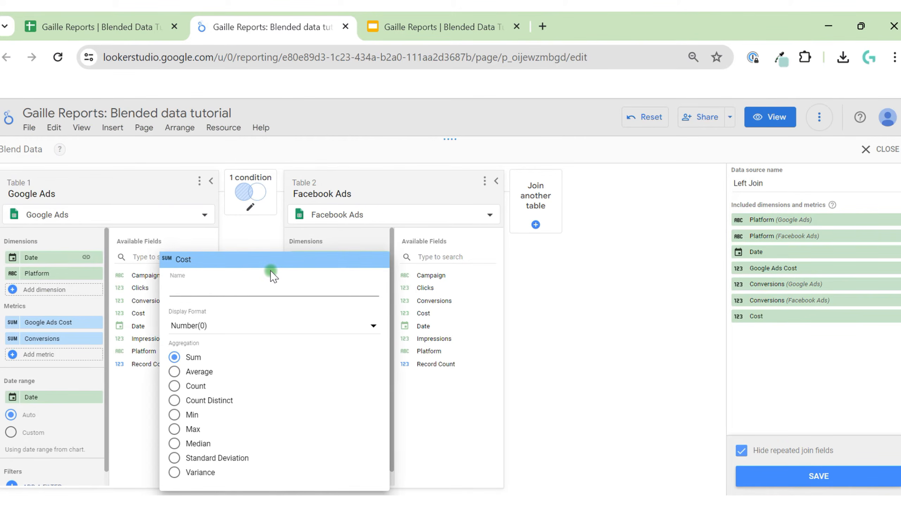
pyautogui.click(273, 277)
pyautogui.write('Fa')
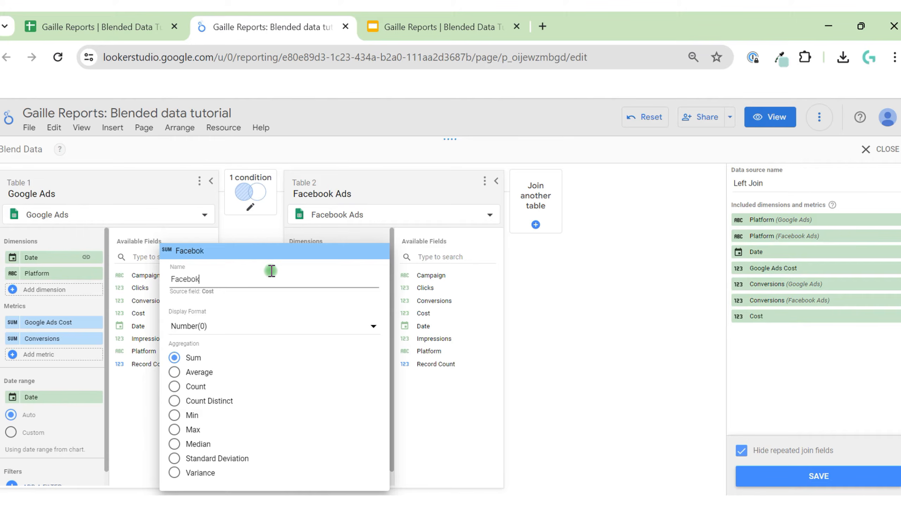
pyautogui.write('cebook Ads Cost')
pyautogui.click(266, 242)
pyautogui.click(823, 475)
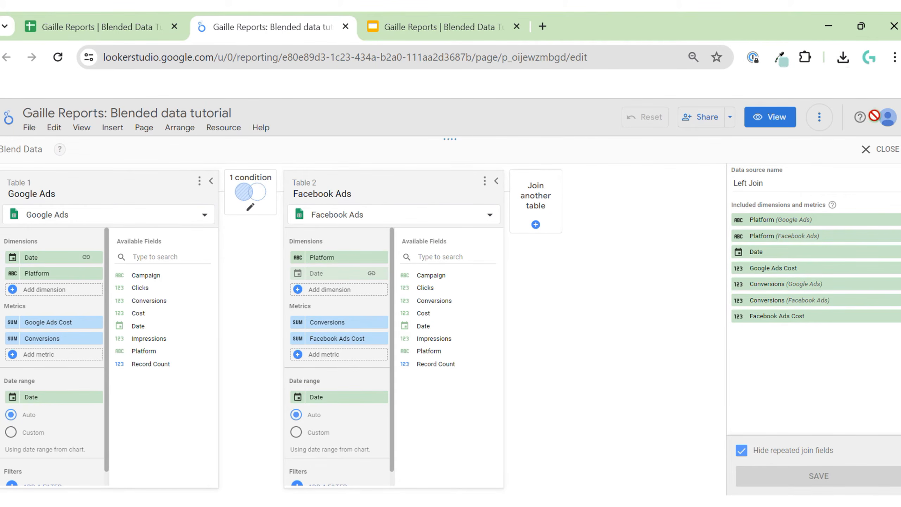
pyautogui.click(877, 149)
pyautogui.click(404, 328)
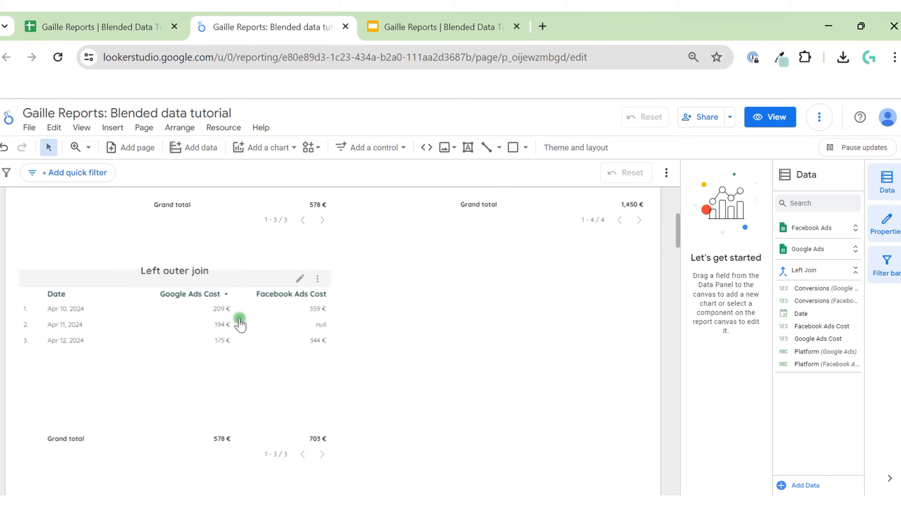
# - Duplicate the Left outer join title and table together and place the copies beside the originals, below the Facebook Ads table
pyautogui.moveTo(355, 338); pyautogui.dragTo(112, 269)
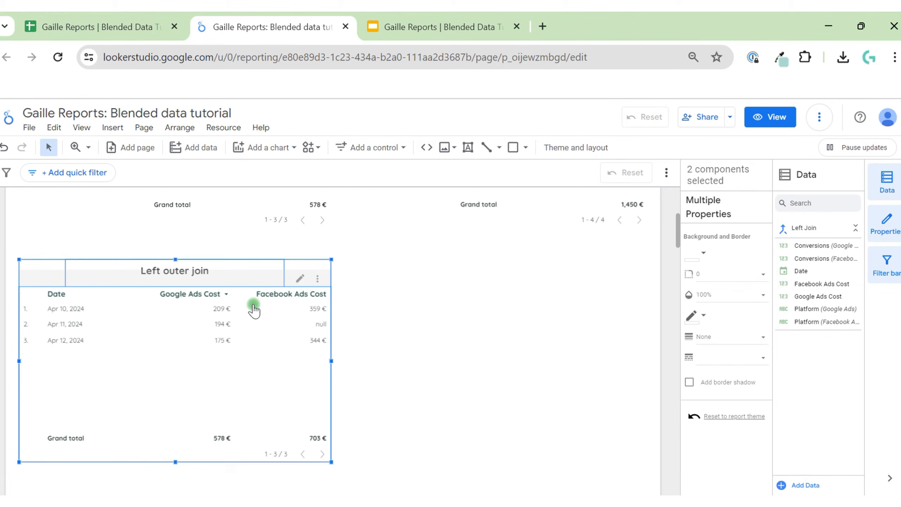
pyautogui.moveTo(242, 293); pyautogui.dragTo(253, 304)
pyautogui.press('Right')
pyautogui.press('Right')
pyautogui.press('Right')
pyautogui.press('Right')
pyautogui.press('Right')
pyautogui.press('Right')
pyautogui.press('Right')
pyautogui.press('Right')
pyautogui.press('Right')
pyautogui.press('Right')
pyautogui.press('Right')
pyautogui.press('Right')
pyautogui.press('Right')
pyautogui.press('Right')
pyautogui.press('Right')
pyautogui.press('Right')
pyautogui.press('Right')
pyautogui.press('Right')
pyautogui.press('Right')
pyautogui.press('Right')
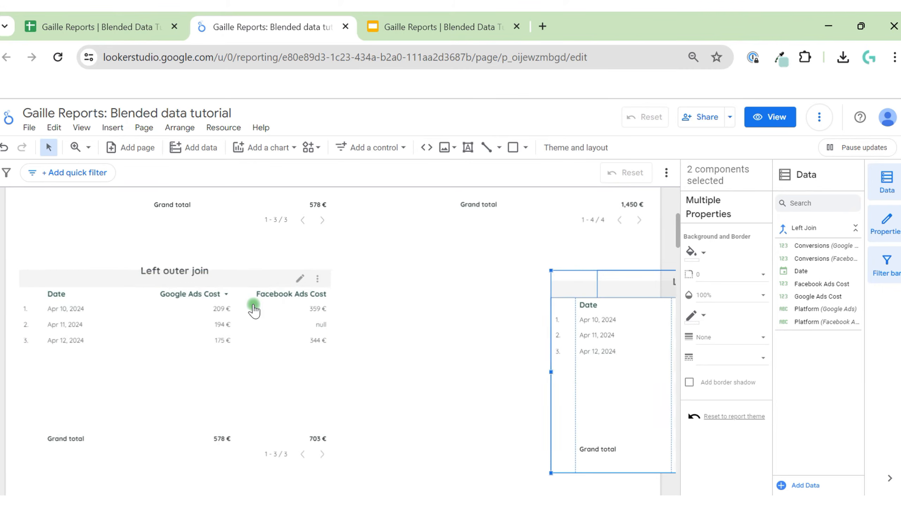
pyautogui.press('Left')
pyautogui.press('Left')
pyautogui.press('Left')
pyautogui.press('Left')
pyautogui.press('Left')
pyautogui.press('Left')
pyautogui.press('Left')
pyautogui.press('Left')
pyautogui.press('Left')
pyautogui.press('Left')
pyautogui.press('Left')
pyautogui.press('Left')
pyautogui.press('Left')
pyautogui.press('Left')
pyautogui.press('Left')
pyautogui.press('Left')
pyautogui.press('Left')
pyautogui.press('Left')
pyautogui.press('Left')
pyautogui.press('Left')
pyautogui.press('Left')
pyautogui.press('Left')
pyautogui.press('Left')
pyautogui.press('Left')
pyautogui.press('Left')
pyautogui.press('Left')
pyautogui.press('Left')
pyautogui.press('Left')
pyautogui.press('Left')
pyautogui.press('Left')
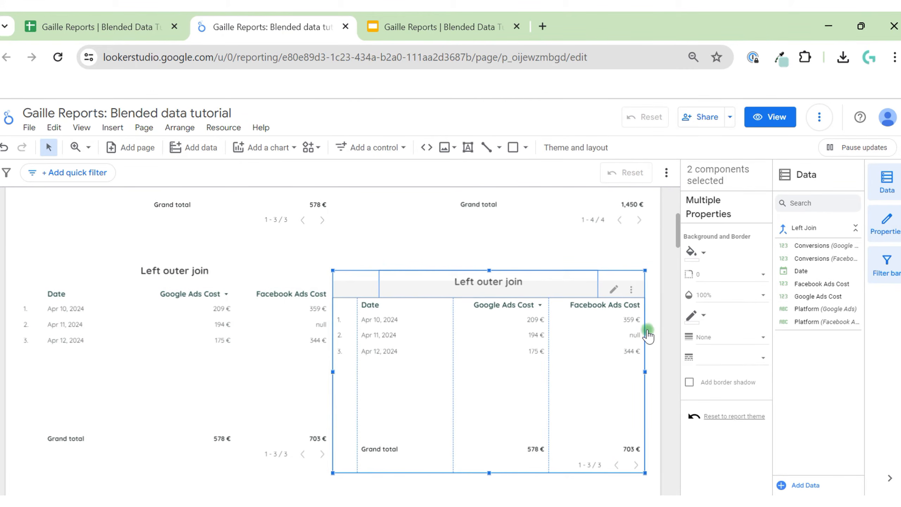
pyautogui.click(666, 325)
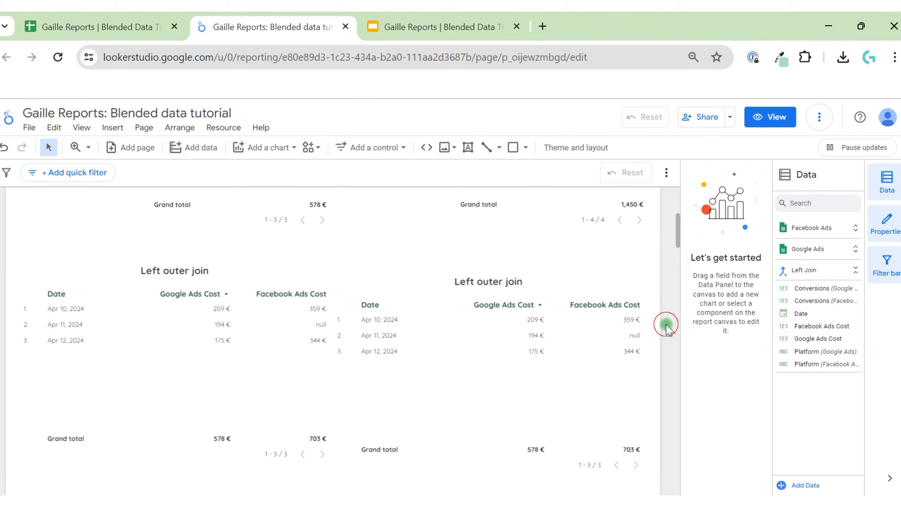
# - Align the original and copied Left outer join titles vertically to the top
pyautogui.click(183, 262)
pyautogui.keyDown('shift'); pyautogui.click(510, 279); pyautogui.keyUp('shift')
pyautogui.rightClick(511, 279)
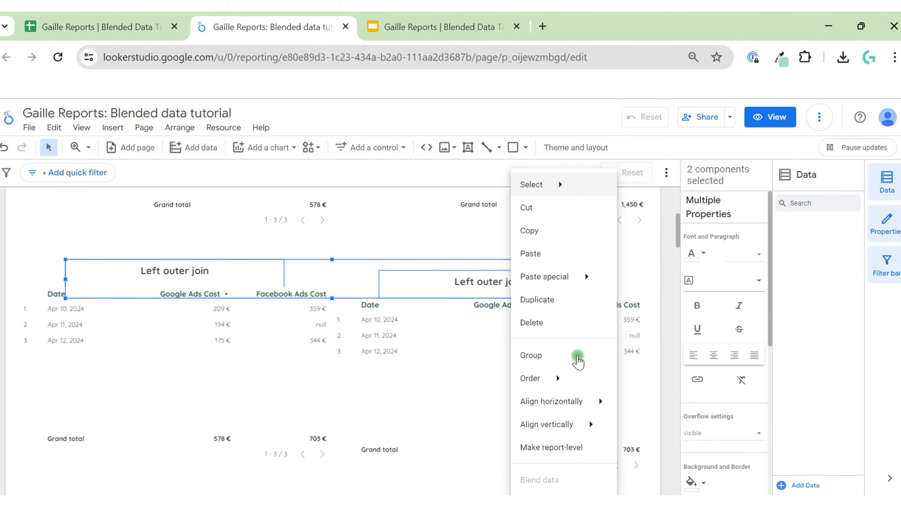
pyautogui.moveTo(577, 425)
pyautogui.click(631, 430)
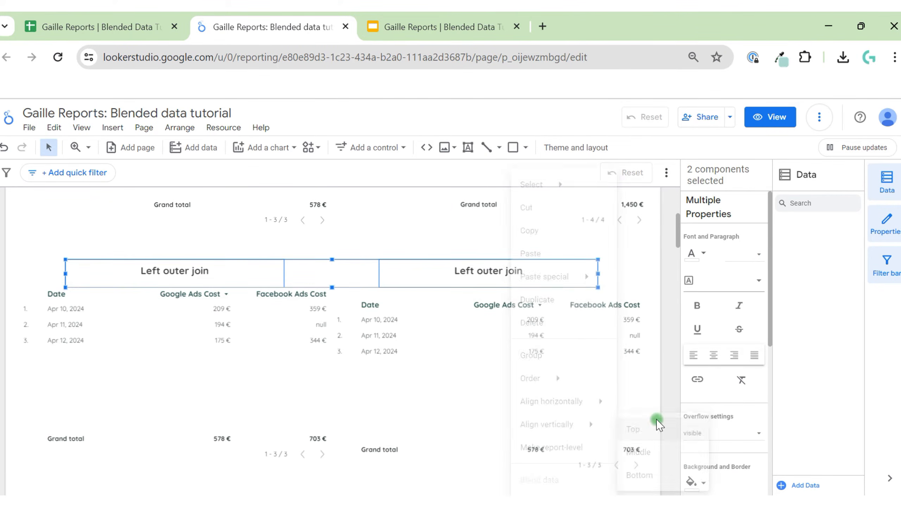
pyautogui.click(671, 329)
# - Align the original and copied Left outer join tables vertically to the top
pyautogui.moveTo(234, 327); pyautogui.dragTo(235, 331)
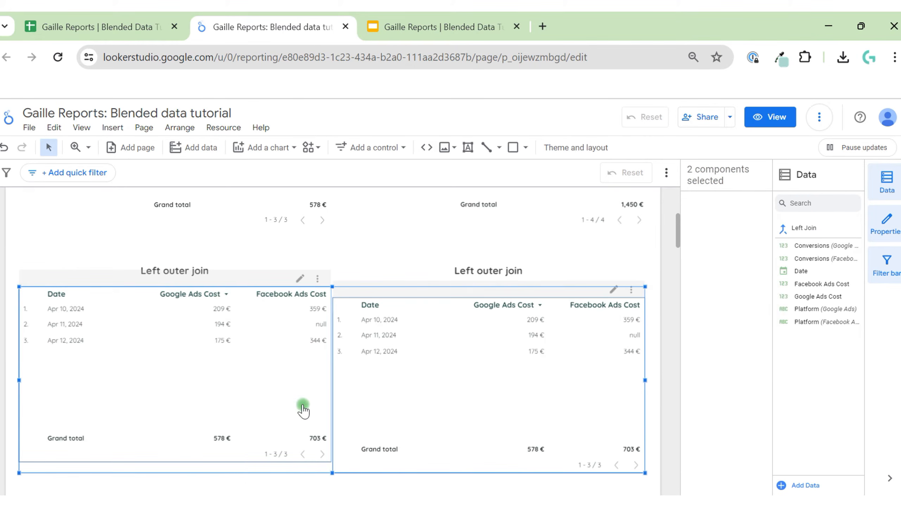
pyautogui.rightClick(303, 408)
pyautogui.moveTo(308, 362)
pyautogui.click(358, 360)
pyautogui.click(658, 325)
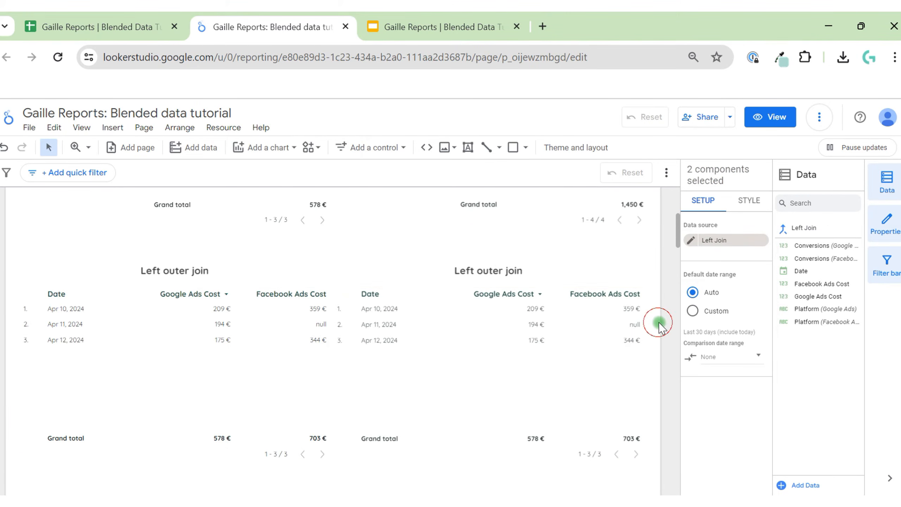
# - Change the copied title to "Right outer join"
pyautogui.doubleClick(468, 268)
pyautogui.write('Right')
pyautogui.click(667, 259)
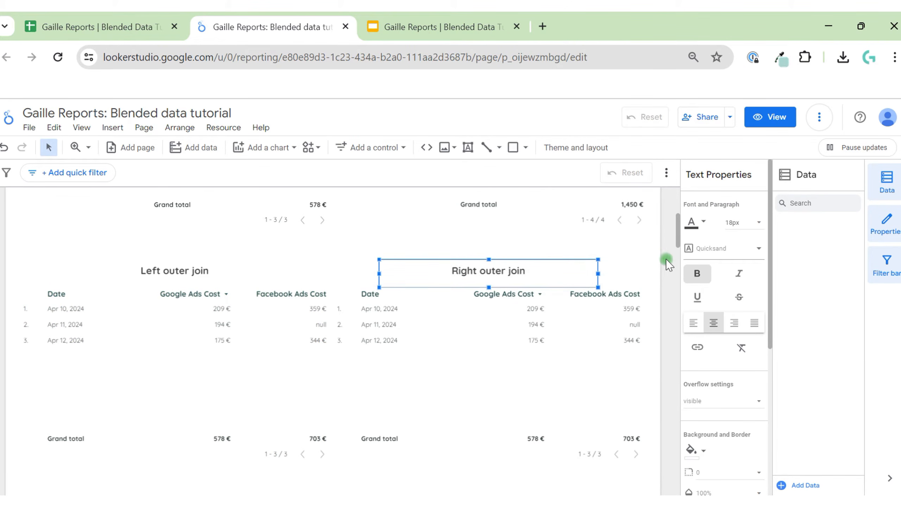
# - Switch the data source of the table under the Right outer join title to Google Ads
pyautogui.click(606, 298)
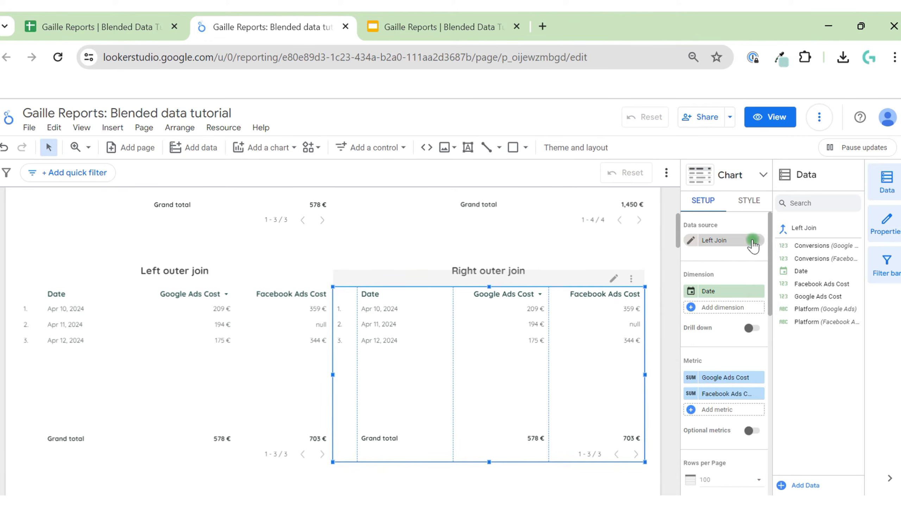
pyautogui.click(720, 241)
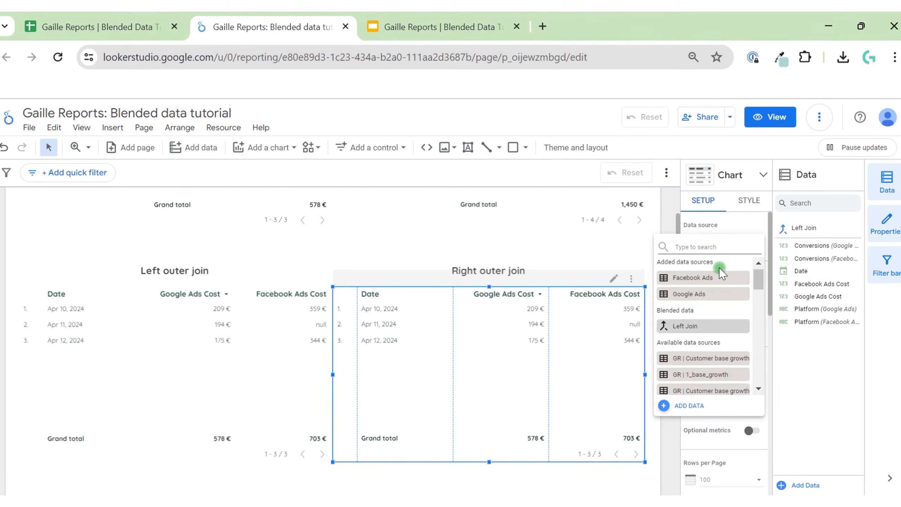
pyautogui.click(702, 298)
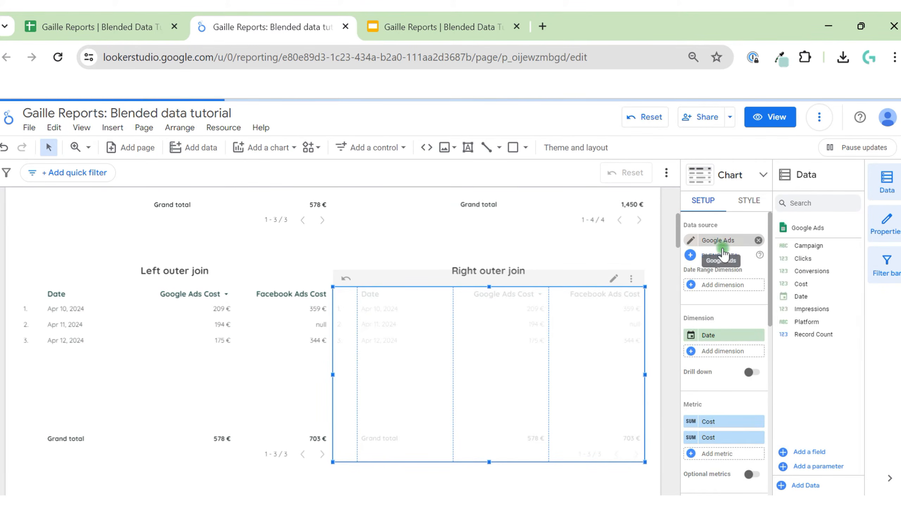
# - Set Date as the Right outer join table's date range dimension and remove its duplicate Cost metric
pyautogui.click(743, 285)
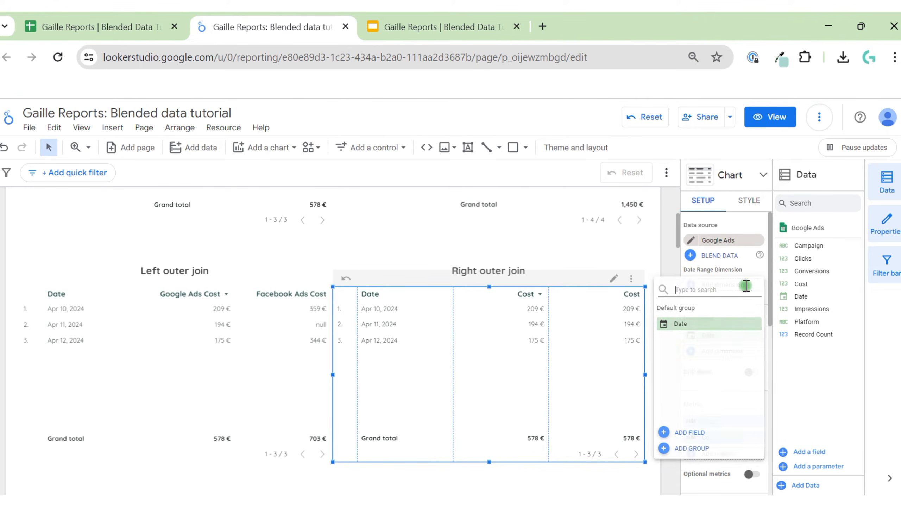
pyautogui.click(719, 332)
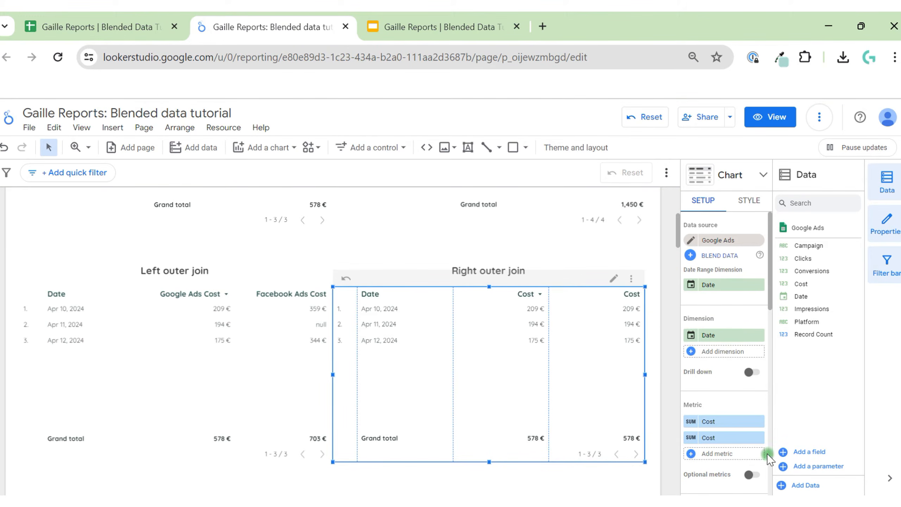
pyautogui.click(759, 440)
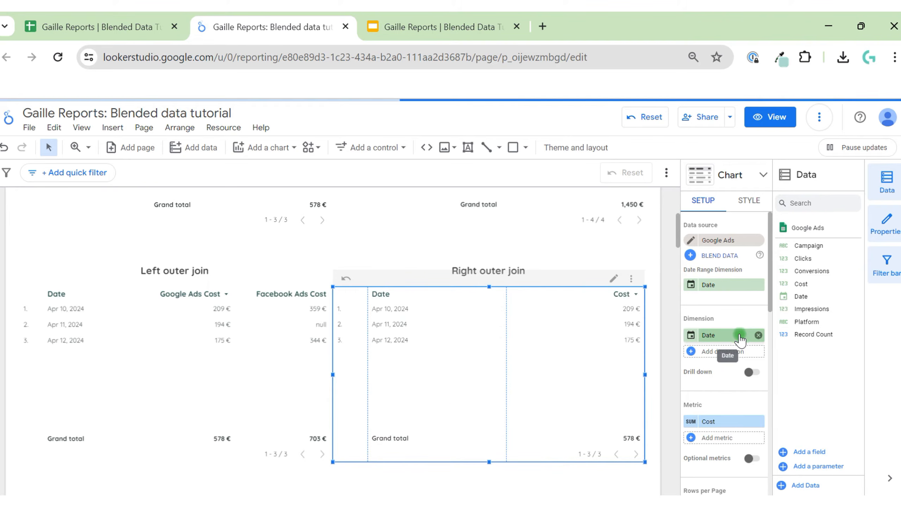
pyautogui.scroll(-5, 725, 382)
pyautogui.scroll(5, 723, 376)
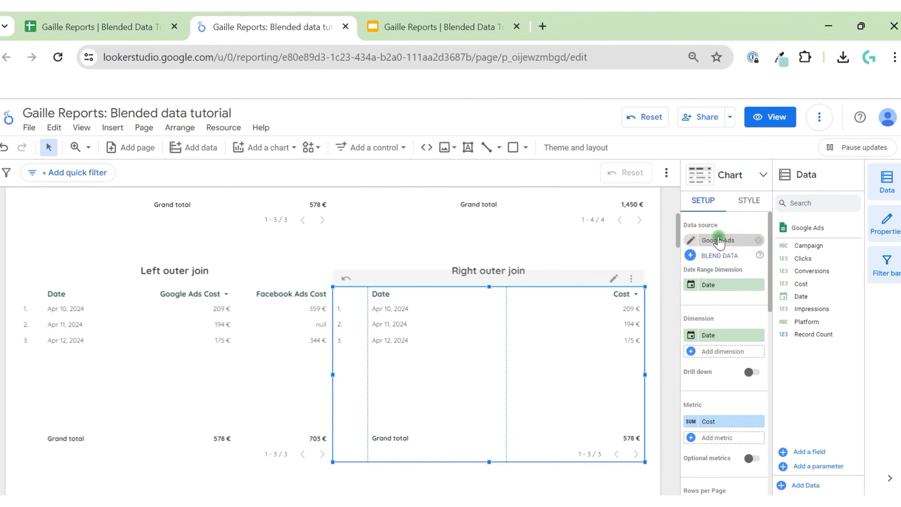
# - Start a new data blend from the Right outer join table and name its first table "Google Ads"
pyautogui.click(719, 261)
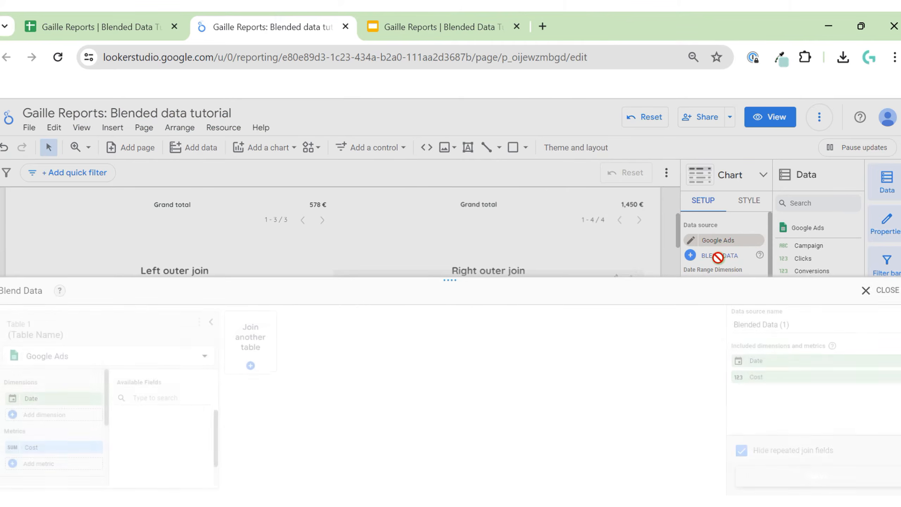
pyautogui.moveTo(450, 276); pyautogui.dragTo(330, 103)
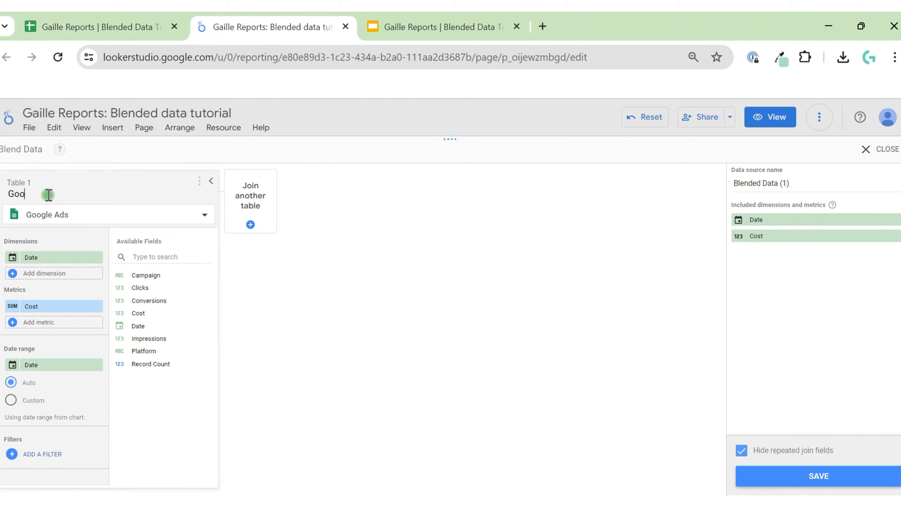
pyautogui.write('Ads')
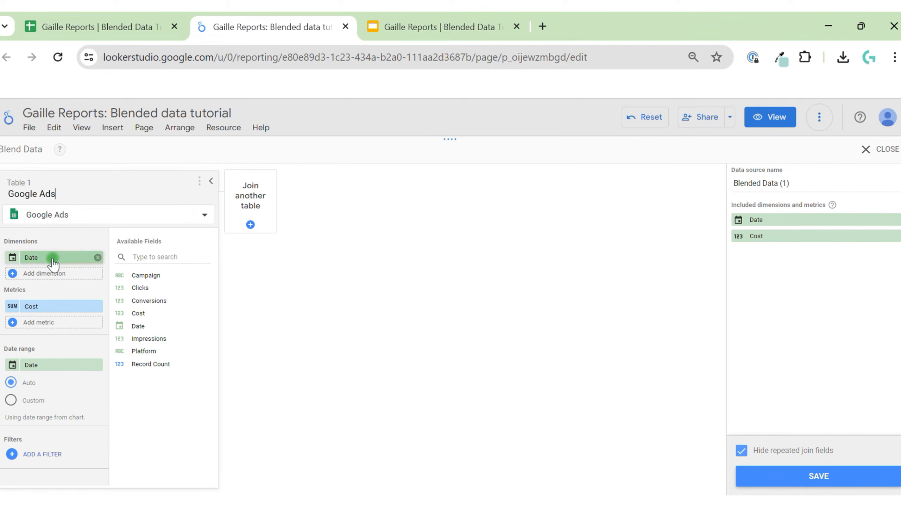
# - Rename the Cost metric in the blend's Google Ads table to "Google Ads Cost"
pyautogui.click(17, 311)
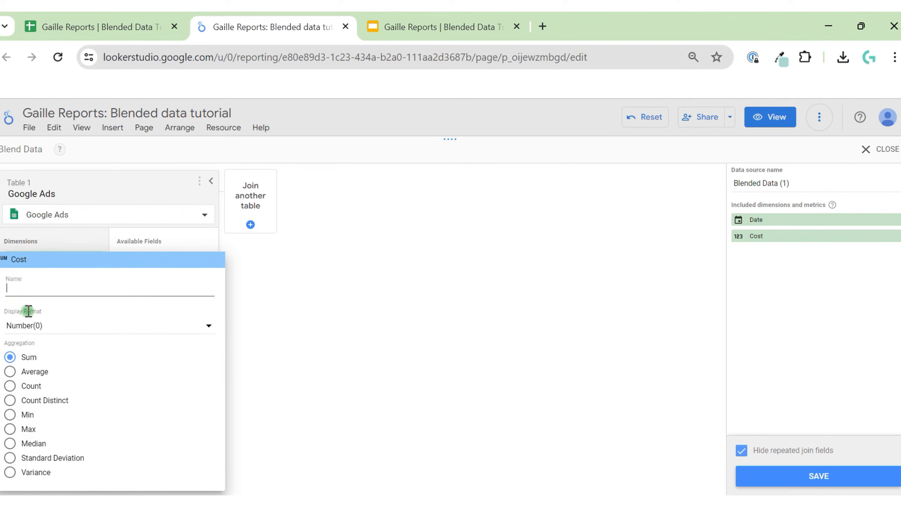
pyautogui.write('G')
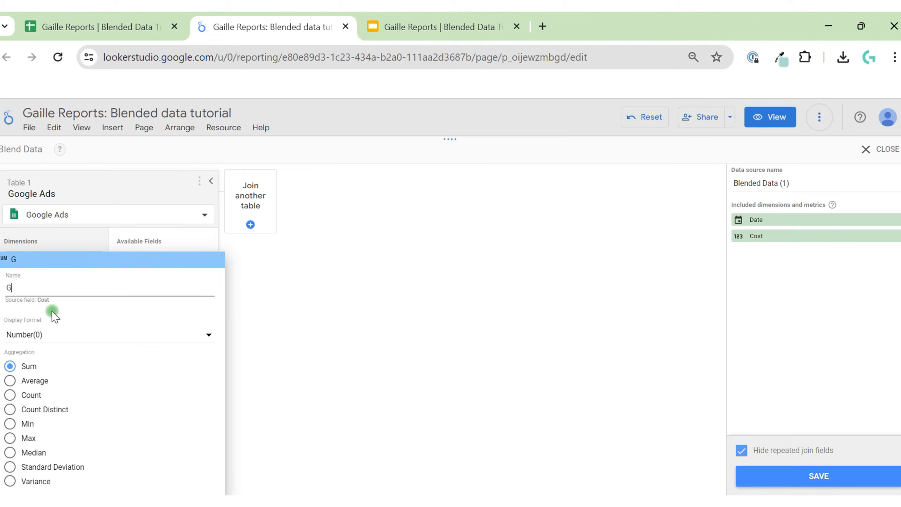
pyautogui.write('oogle Ads Cost')
pyautogui.click(284, 321)
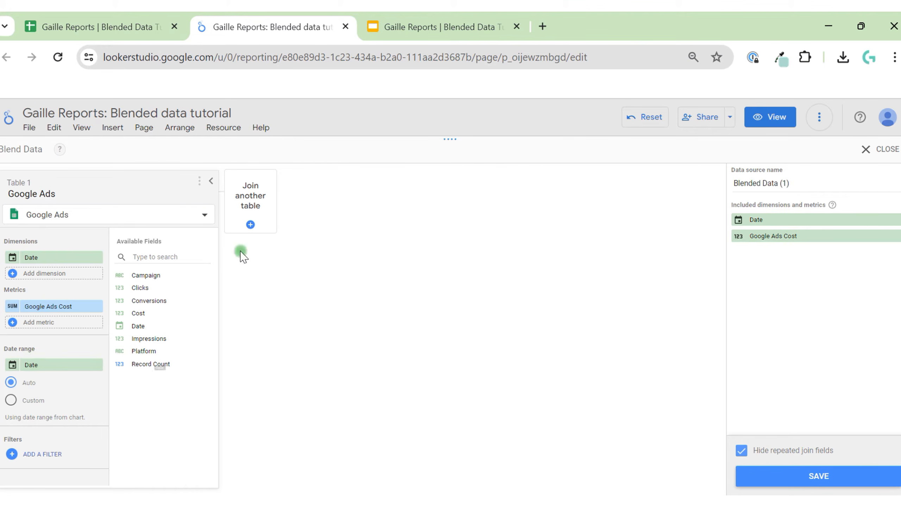
# - Join the Facebook Ads data source as the blend's second table and name it "Facebook Ads"
pyautogui.click(251, 219)
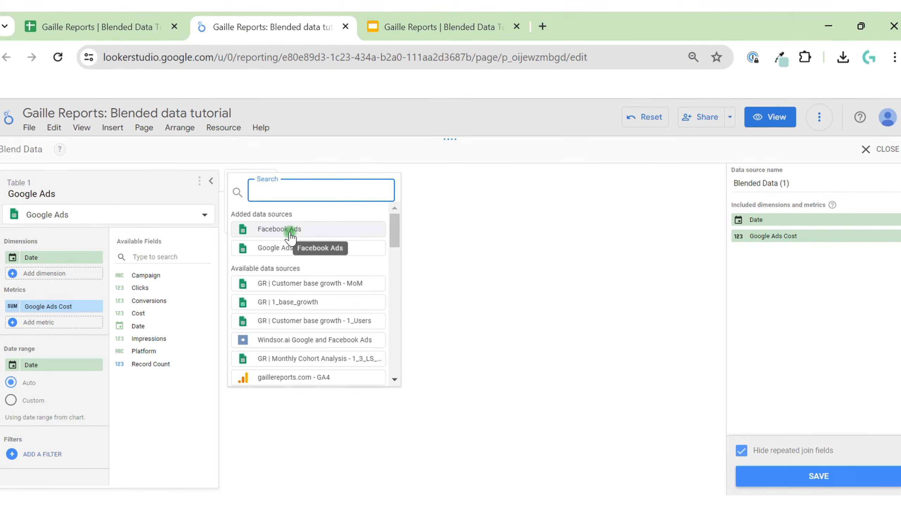
pyautogui.click(290, 230)
pyautogui.click(333, 188)
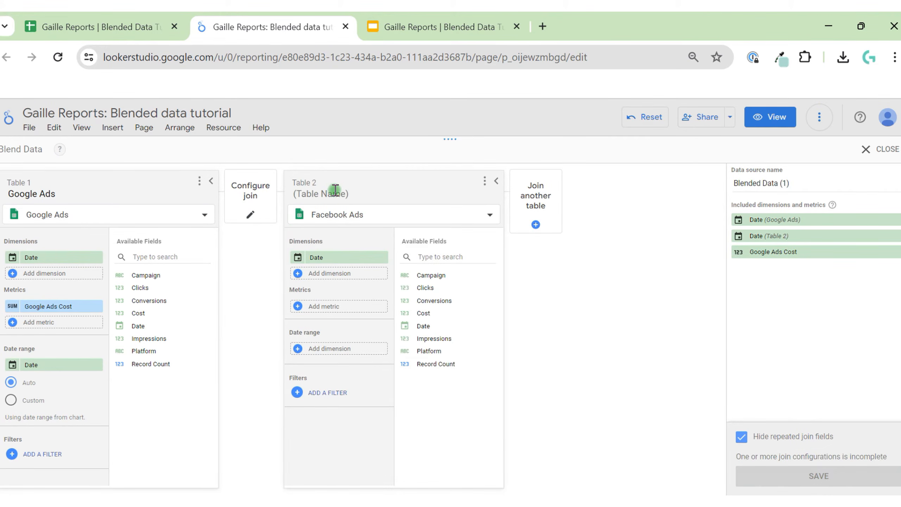
pyautogui.write('Facebook Ads')
# - Add Cost as a metric of the blend's Facebook Ads table and rename it "Facebook Ads Cost"
pyautogui.click(329, 307)
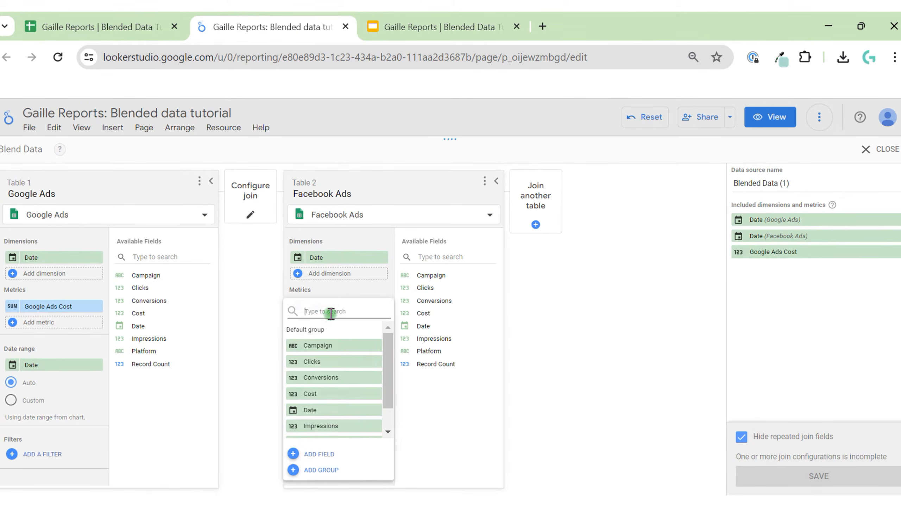
pyautogui.click(299, 306)
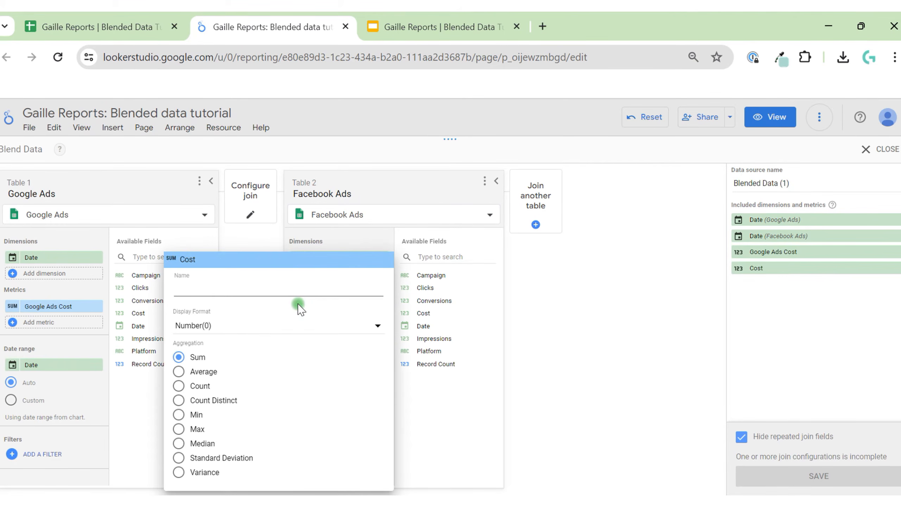
pyautogui.write('Facebook Ads')
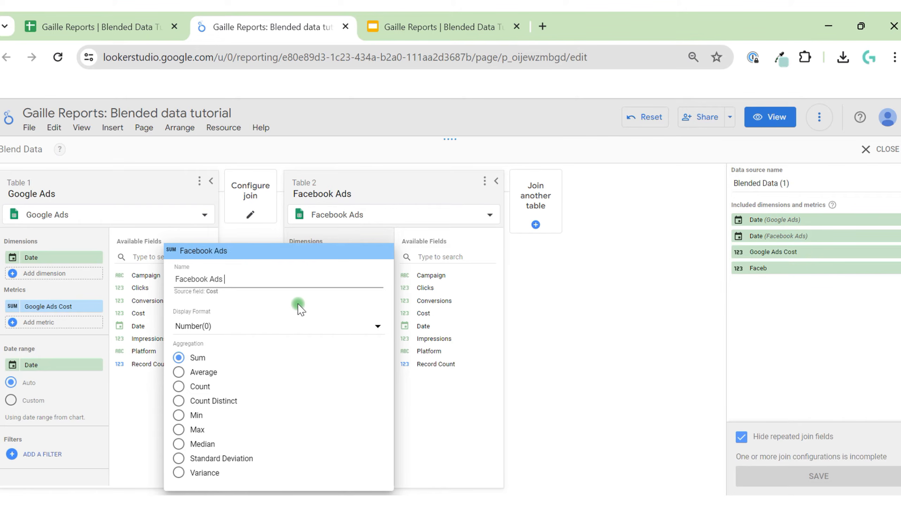
pyautogui.write(' Cost')
pyautogui.click(267, 242)
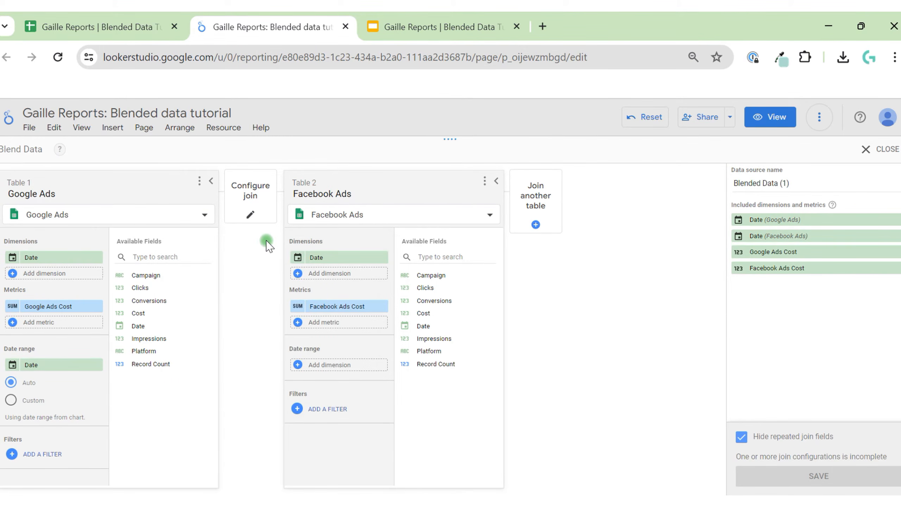
# - Configure the join between the two tables as a right outer join matched on Date and save it
pyautogui.click(252, 216)
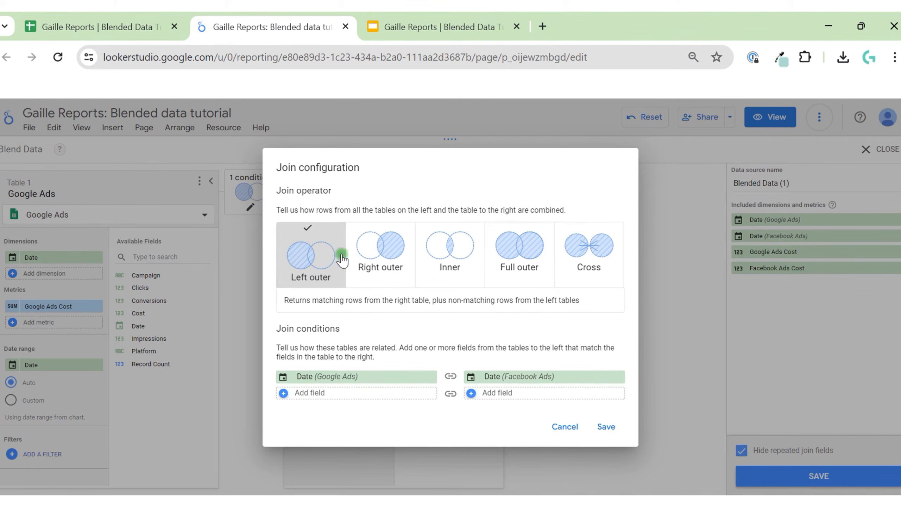
pyautogui.click(383, 247)
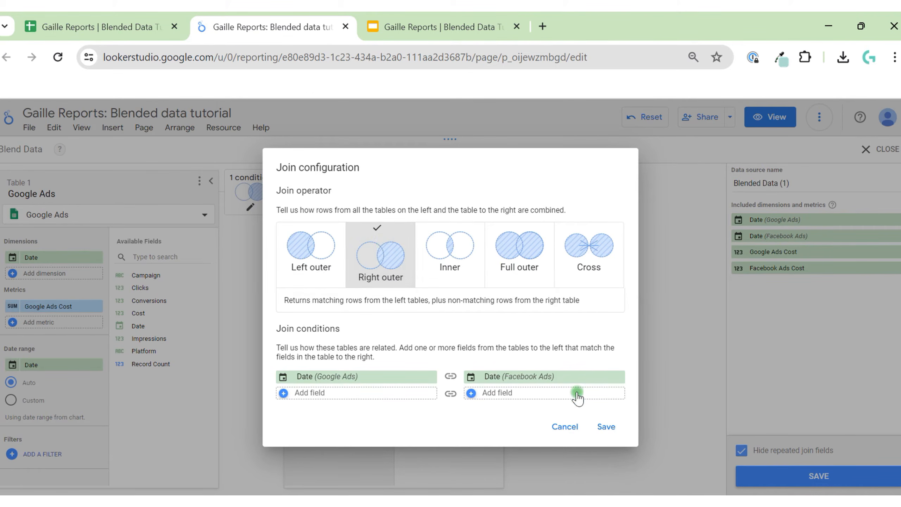
pyautogui.click(612, 430)
# - Name the blended data source "Right Join" and save the blend
pyautogui.click(801, 185)
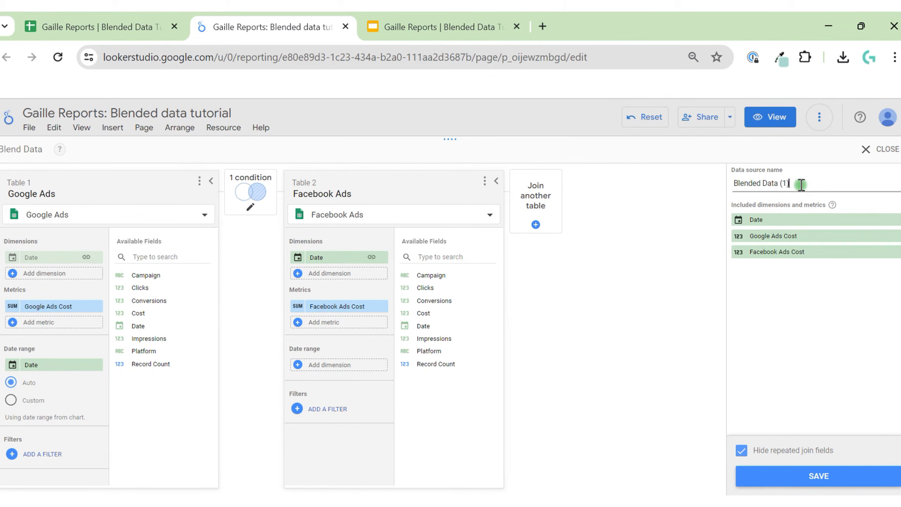
pyautogui.hotkey('ctrl', 'a')
pyautogui.write('Rig')
pyautogui.click(814, 475)
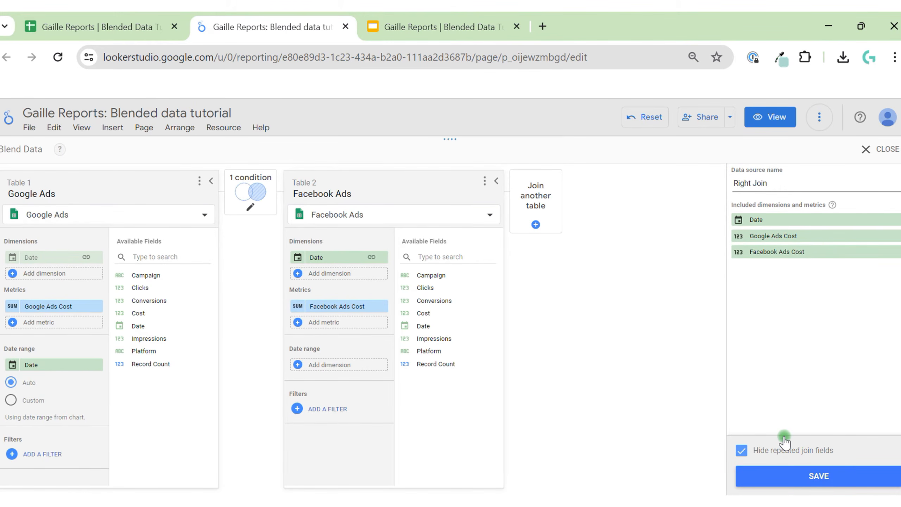
pyautogui.click(819, 475)
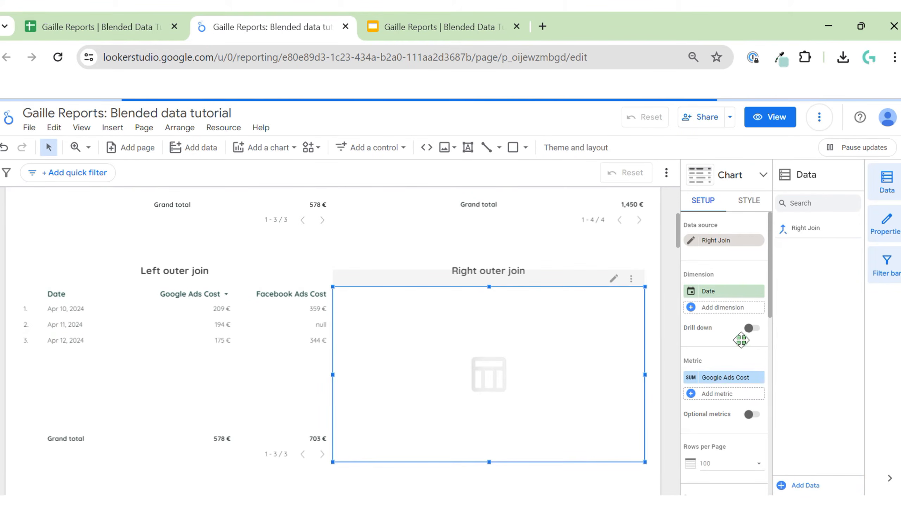
# - Add Facebook Ads Cost as a second metric of the Right outer join table
pyautogui.click(737, 395)
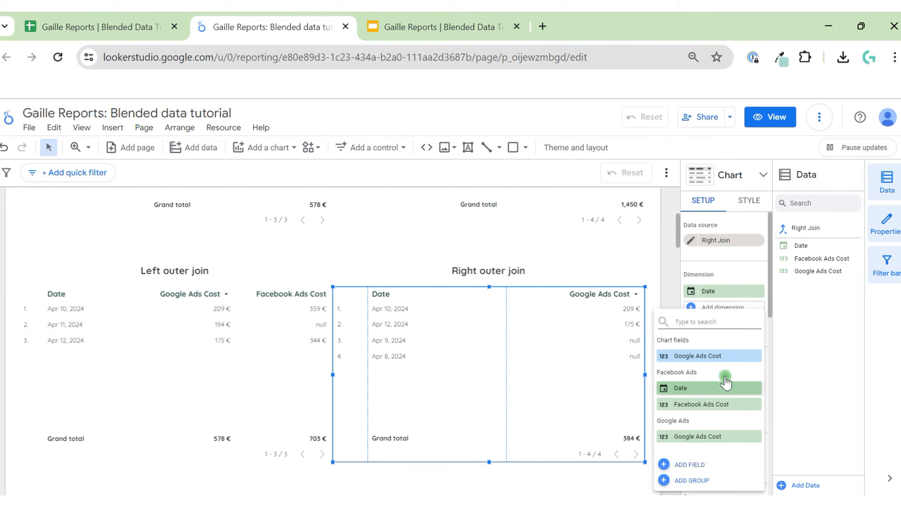
pyautogui.click(717, 405)
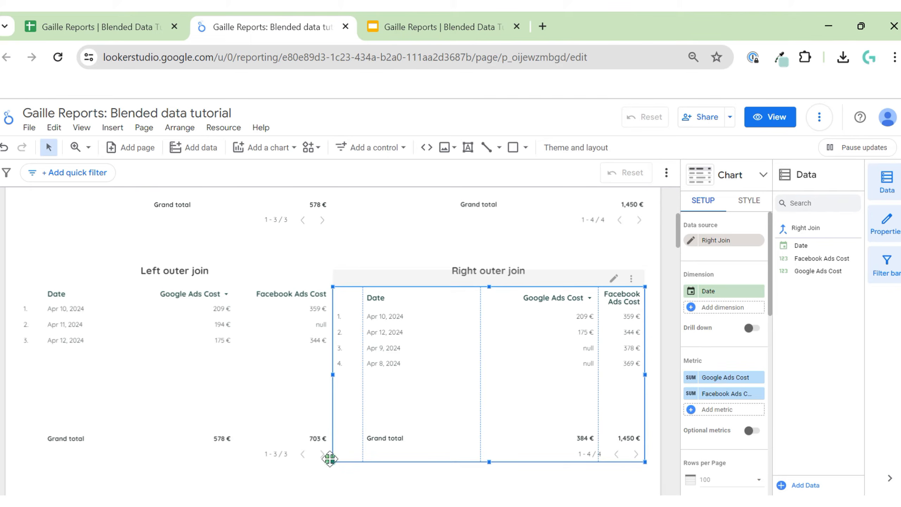
pyautogui.click(672, 305)
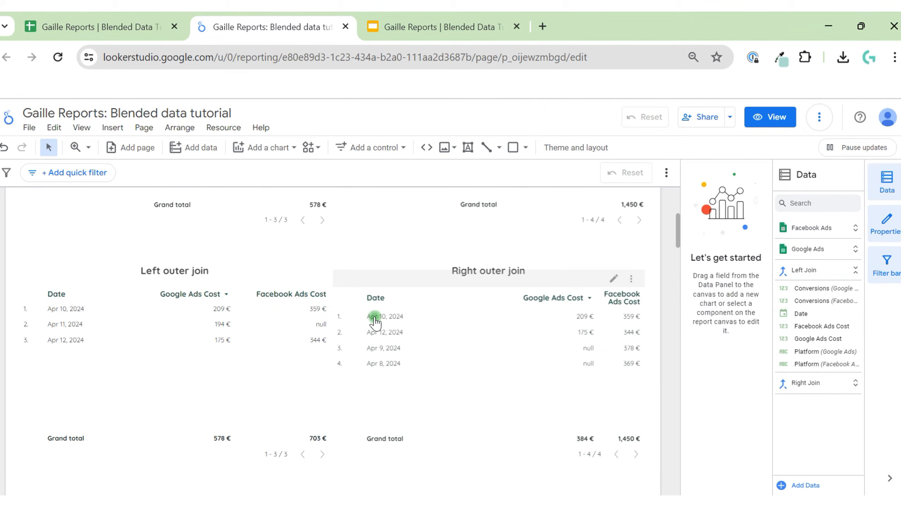
# - Sort the Right outer join table by Date in descending order and widen its Facebook Ads Cost column so the header fits one line
pyautogui.click(465, 349)
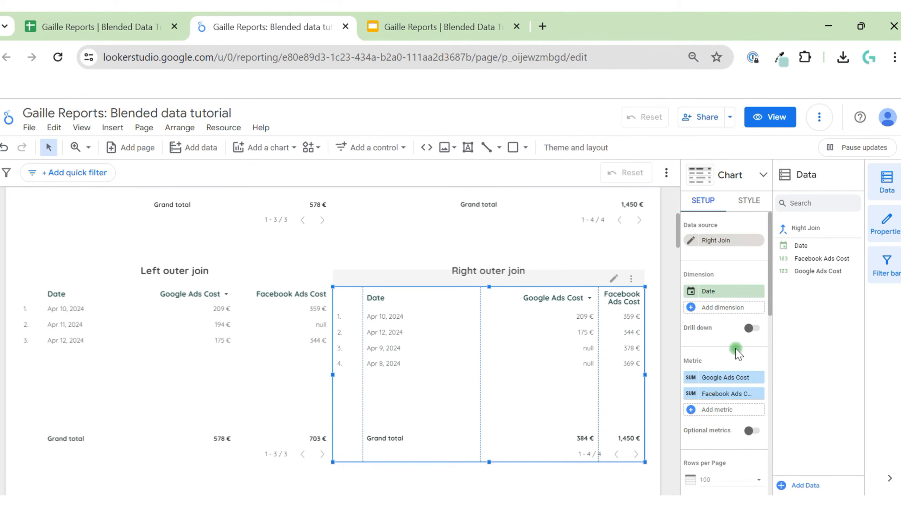
pyautogui.scroll(-5, 734, 346)
pyautogui.click(733, 245)
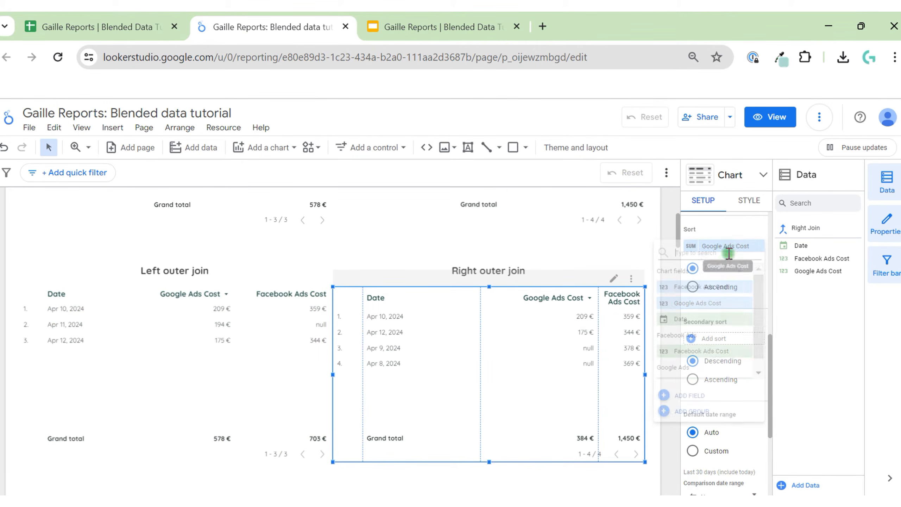
pyautogui.click(709, 319)
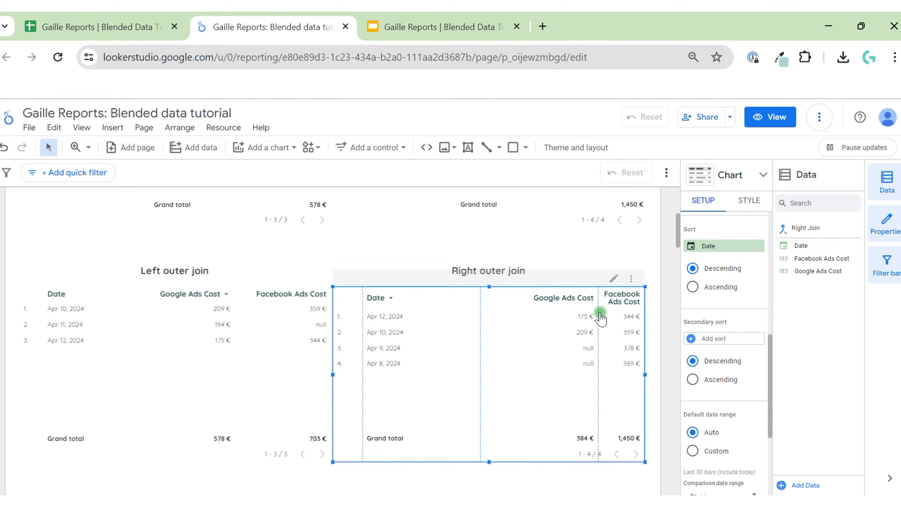
pyautogui.moveTo(598, 312); pyautogui.dragTo(571, 323)
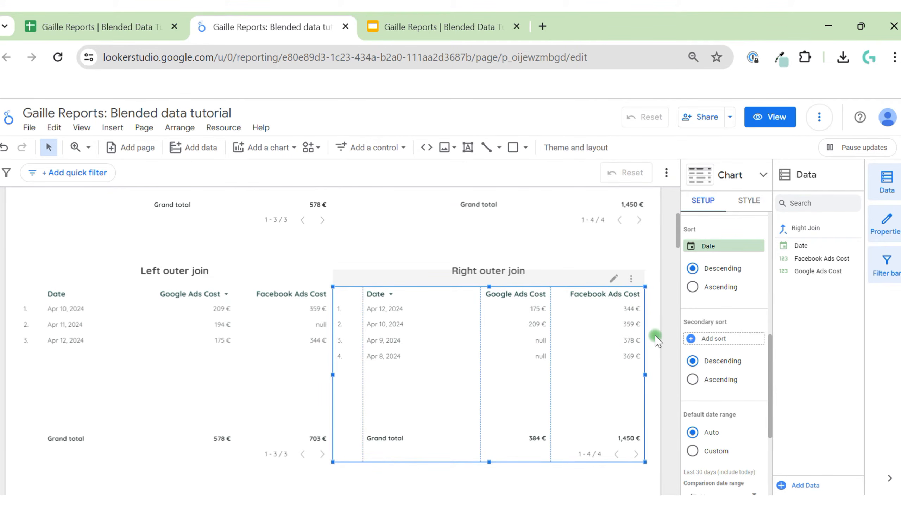
# - Compare the dates and costs in the Left and Right outer join tables with the source Google Ads and Facebook Ads tables
pyautogui.scroll(5, 656, 338)
pyautogui.scroll(2, 656, 338)
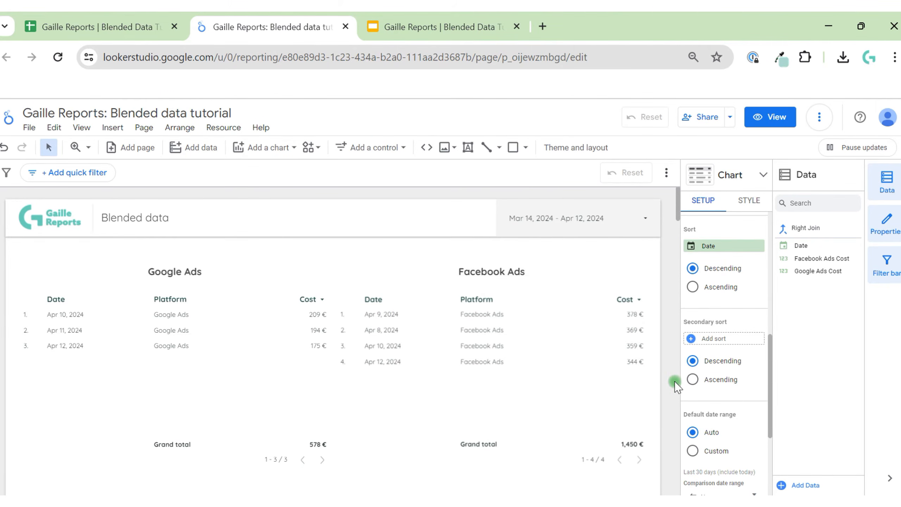
pyautogui.scroll(-5, 669, 378)
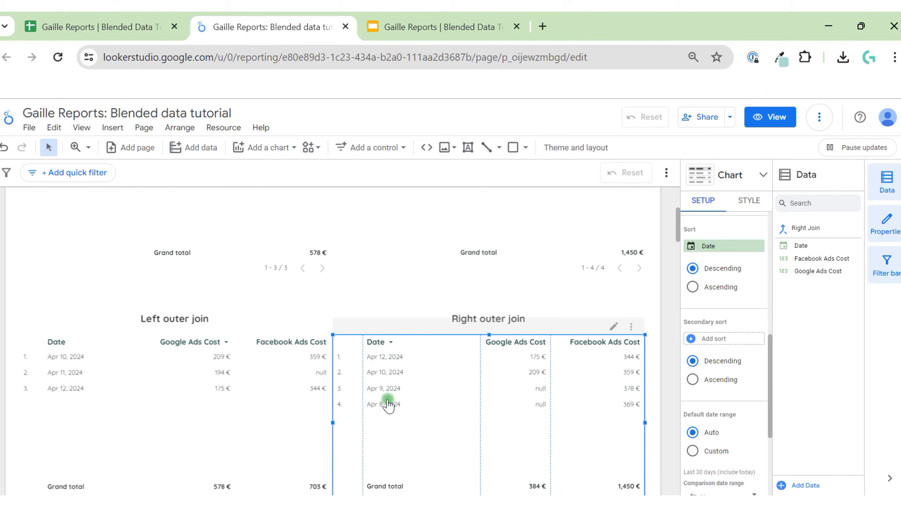
pyautogui.scroll(5, 578, 268)
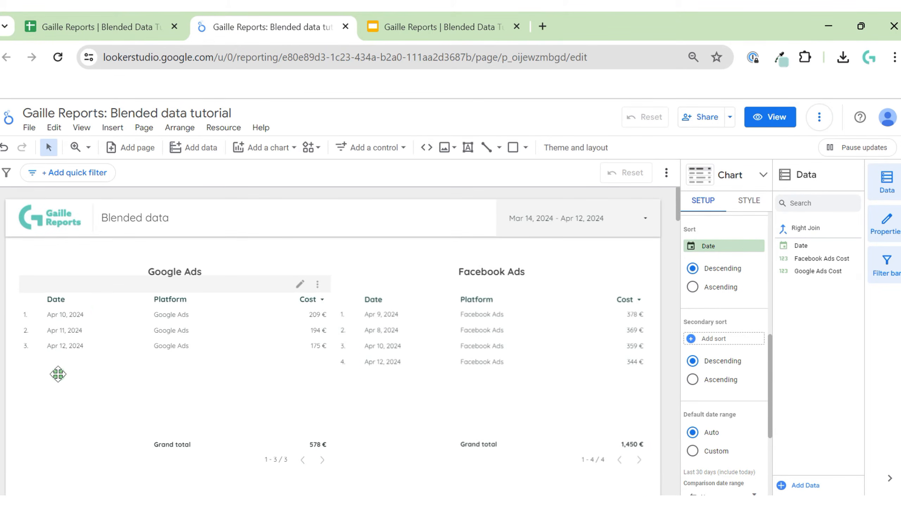
pyautogui.scroll(-6, 654, 375)
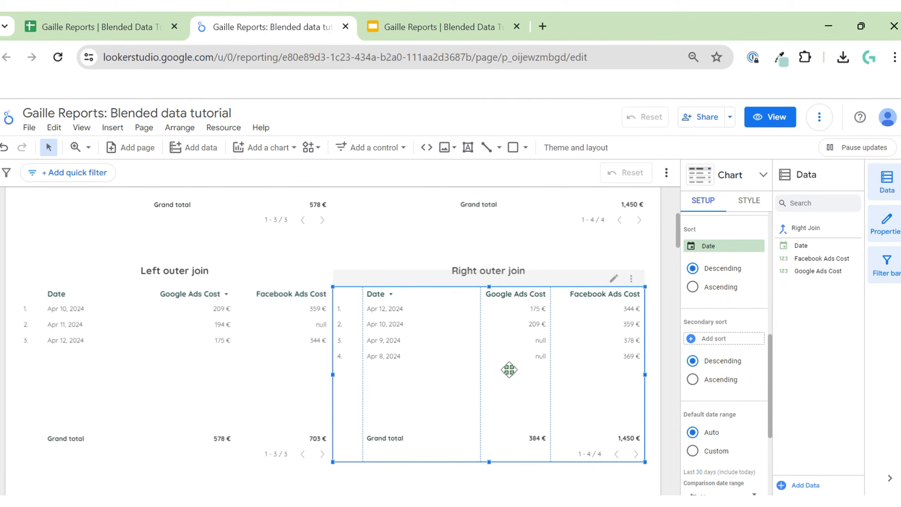
pyautogui.scroll(4, 660, 294)
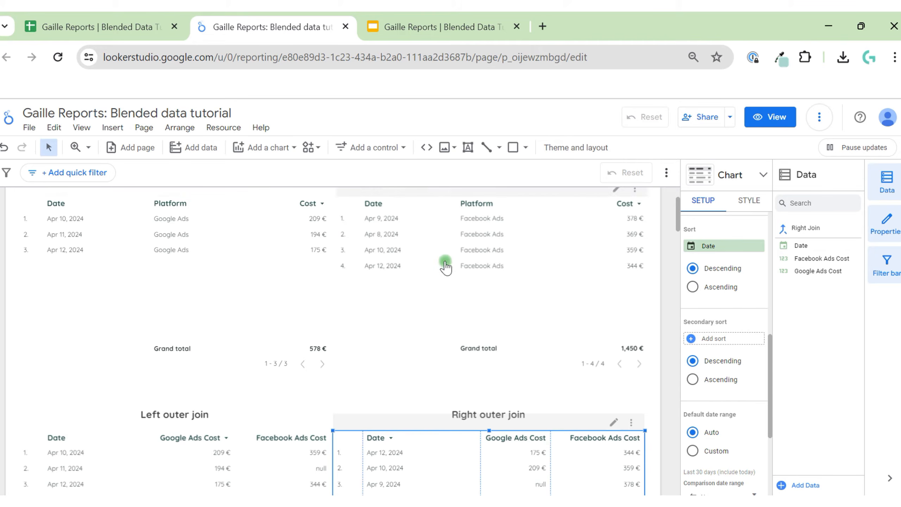
pyautogui.scroll(-5, 655, 387)
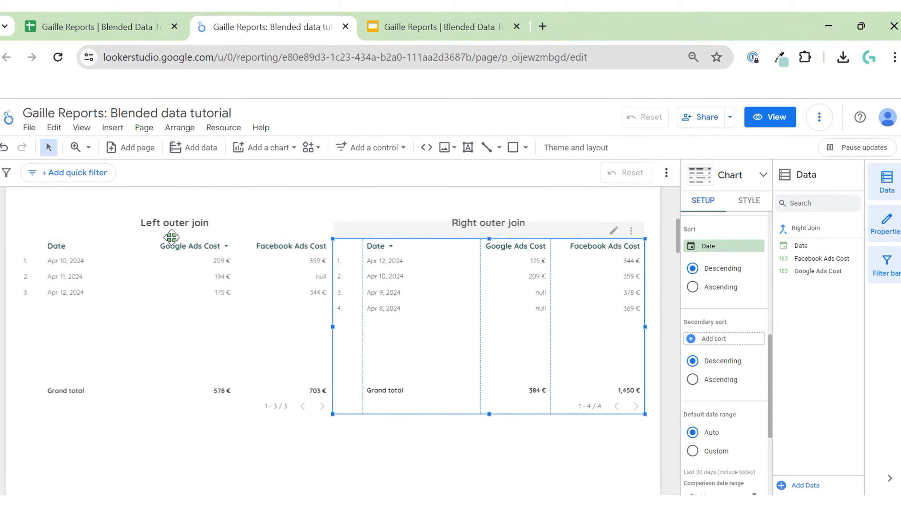
pyautogui.scroll(5, 113, 258)
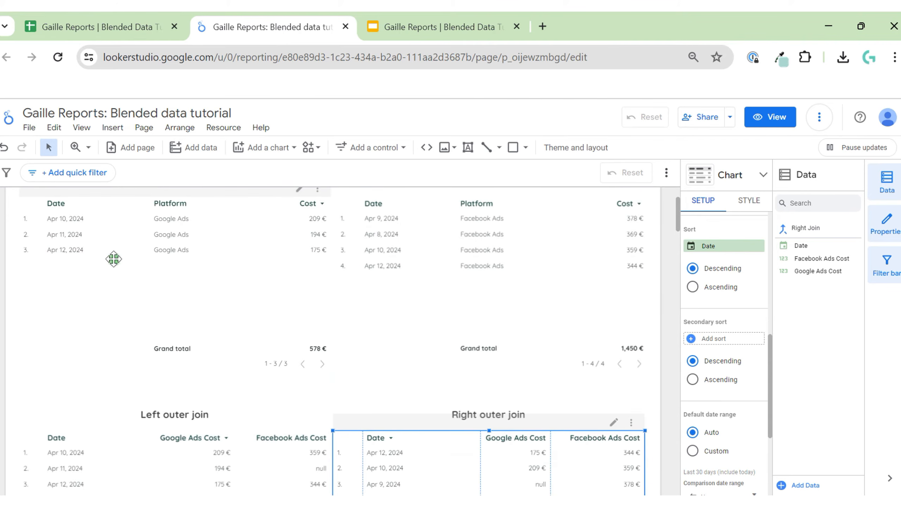
pyautogui.scroll(-4, 655, 373)
pyautogui.scroll(-1, 658, 377)
# - Duplicate the Left outer join title and table together and move the copies directly below the original table
pyautogui.click(659, 371)
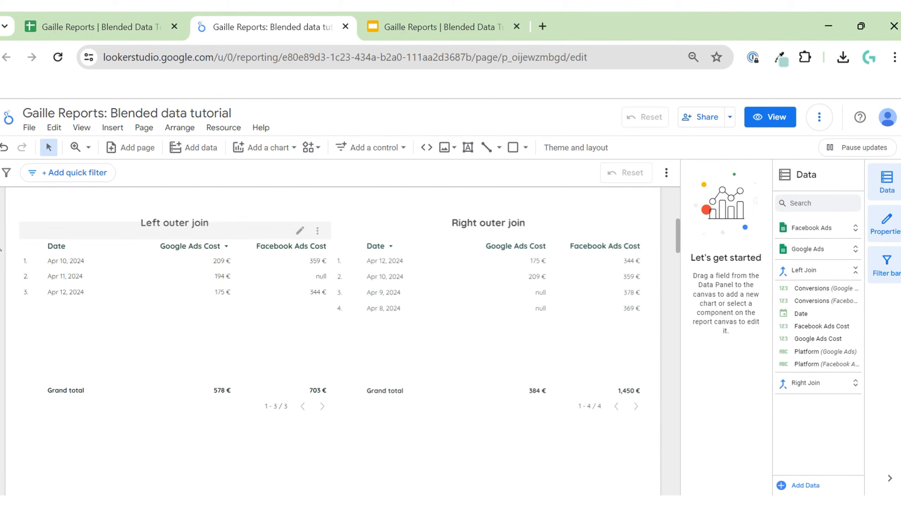
pyautogui.moveTo(1, 220); pyautogui.dragTo(267, 395)
pyautogui.hotkey('ctrl', 'd')
pyautogui.press('Down')
pyautogui.press('Down')
pyautogui.press('Down')
pyautogui.press('Down')
pyautogui.press('Down')
pyautogui.press('Down')
pyautogui.press('Down')
pyautogui.press('Down')
pyautogui.press('Down')
pyautogui.press('Down')
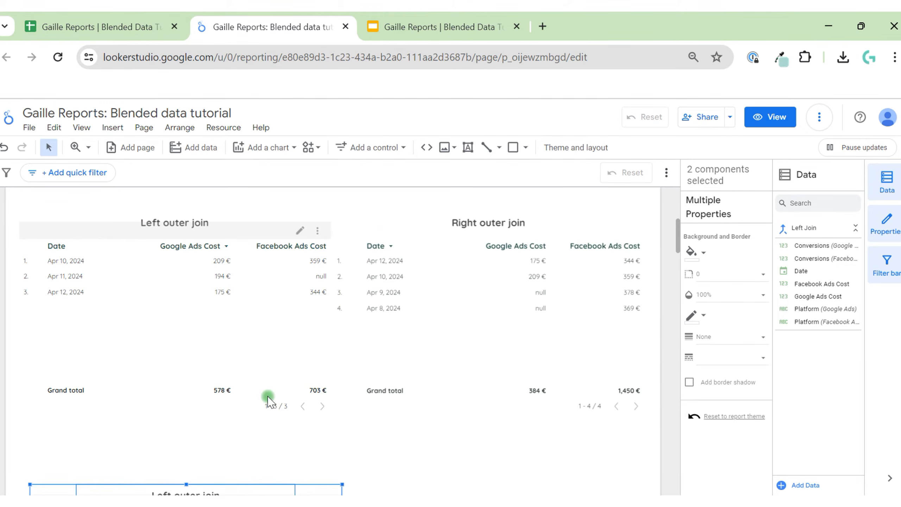
pyautogui.press('Up')
pyautogui.press('Up')
pyautogui.press('Up')
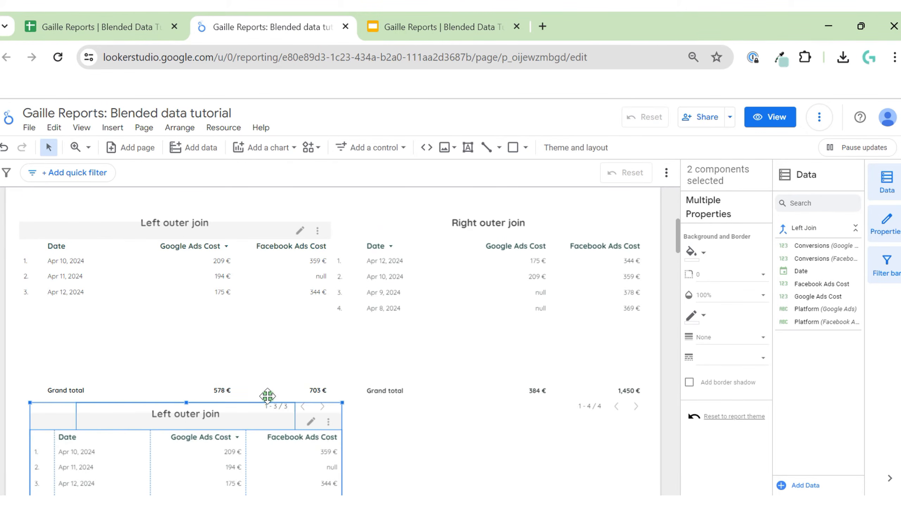
pyautogui.scroll(-3, 267, 395)
pyautogui.press('Down')
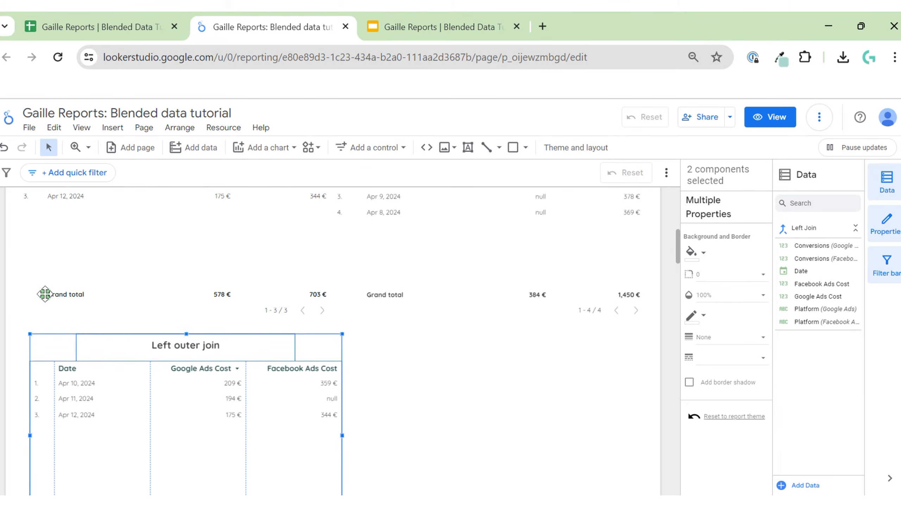
# - Align the copied title and table horizontally to the left edge of the original Left outer join table
pyautogui.moveTo(2, 253); pyautogui.dragTo(260, 456)
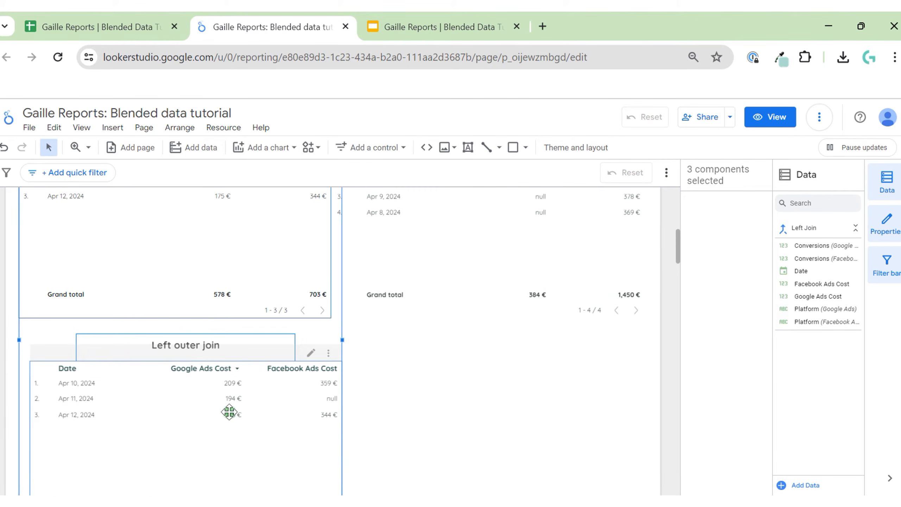
pyautogui.rightClick(270, 382)
pyautogui.moveTo(262, 333)
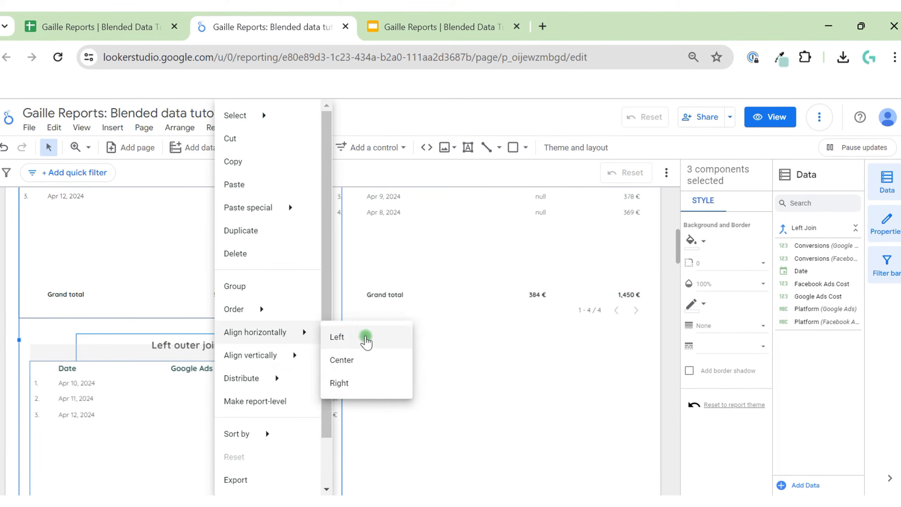
pyautogui.click(358, 338)
pyautogui.click(378, 391)
pyautogui.click(142, 347)
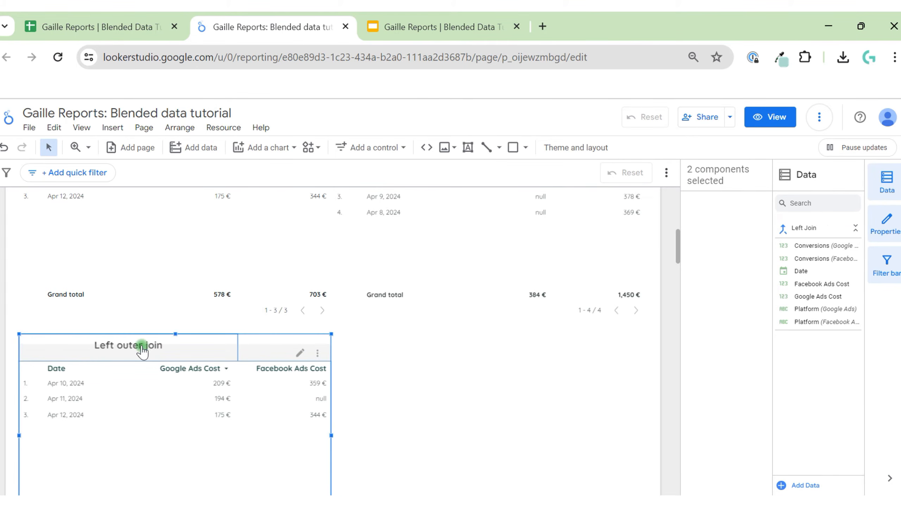
# - Center the copied Left outer join title and table horizontally relative to each other
pyautogui.rightClick(142, 346)
pyautogui.rightClick(120, 389)
pyautogui.click(80, 391)
pyautogui.rightClick(80, 392)
pyautogui.moveTo(121, 332)
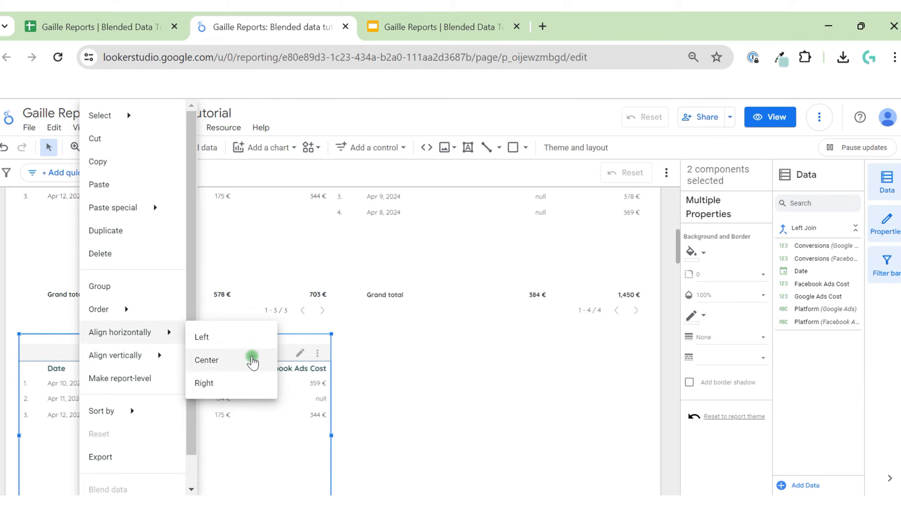
pyautogui.click(252, 358)
pyautogui.click(404, 397)
# - Switch to the Google Slides presentation and copy the "Inner join" label from the join types slide
pyautogui.click(411, 26)
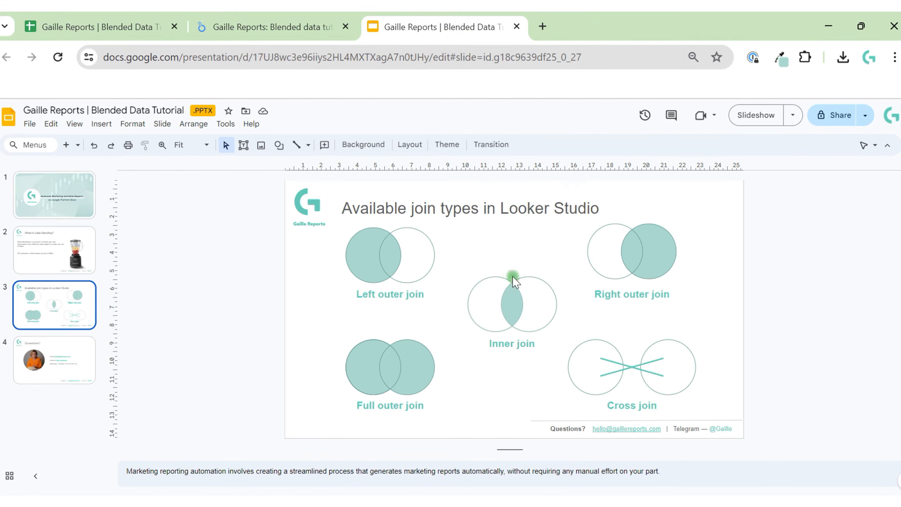
pyautogui.click(515, 343)
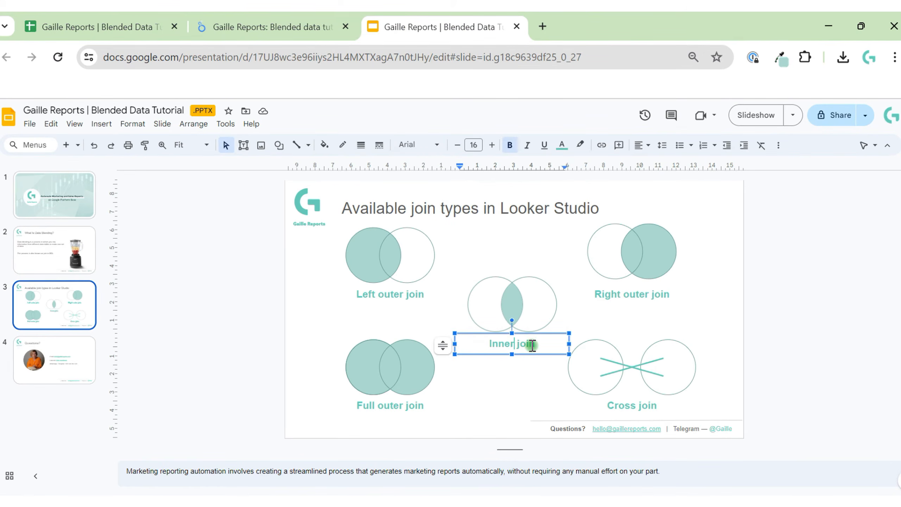
pyautogui.tripleClick(534, 346)
pyautogui.hotkey('ctrl', 'c')
# - Return to the Looker Studio report and replace the copied title's text with "Inner join"
pyautogui.click(217, 21)
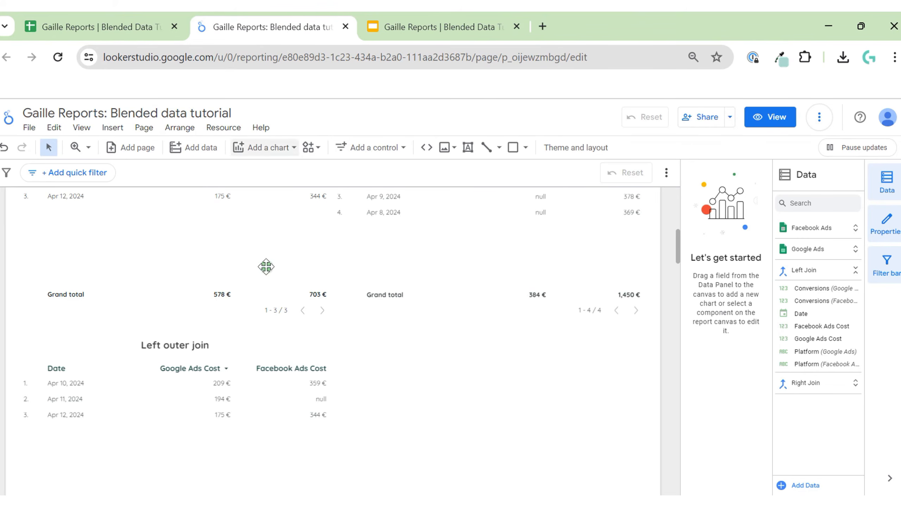
pyautogui.doubleClick(172, 337)
pyautogui.hotkey('ctrl', 'a')
pyautogui.hotkey('ctrl', 'v')
pyautogui.click(398, 372)
pyautogui.doubleClick(217, 347)
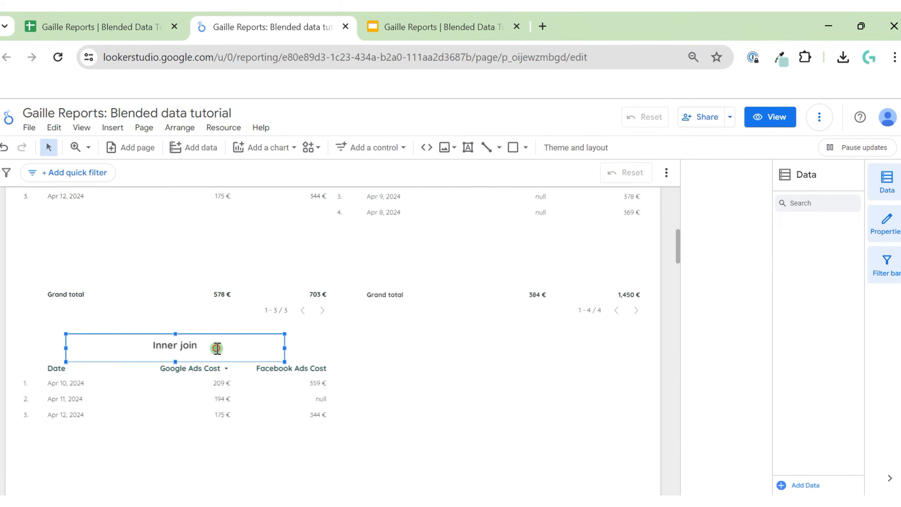
# - Change the data source of the table under the Inner join title to Google Ads
pyautogui.click(258, 398)
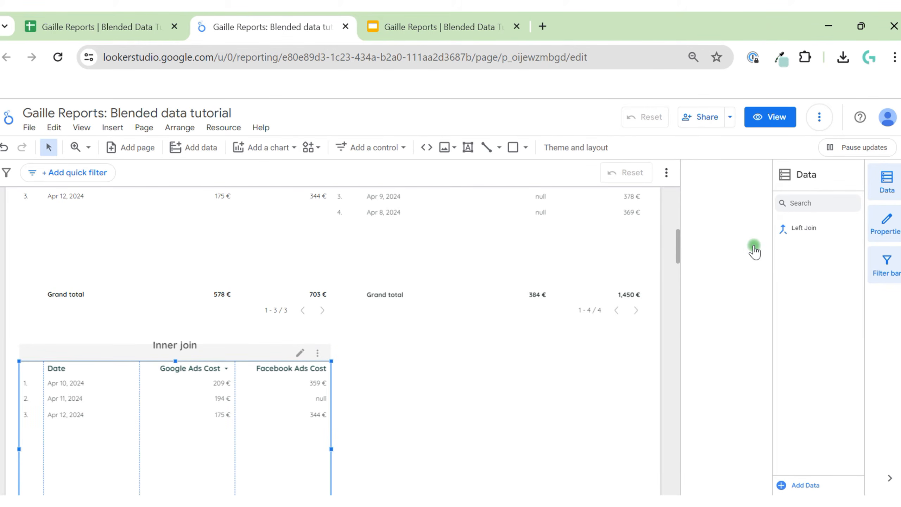
pyautogui.click(704, 201)
pyautogui.click(724, 242)
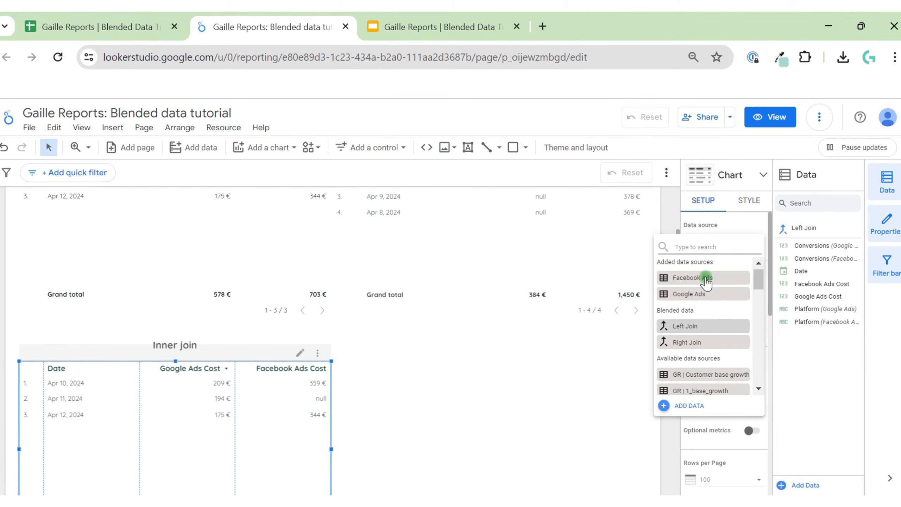
pyautogui.click(704, 295)
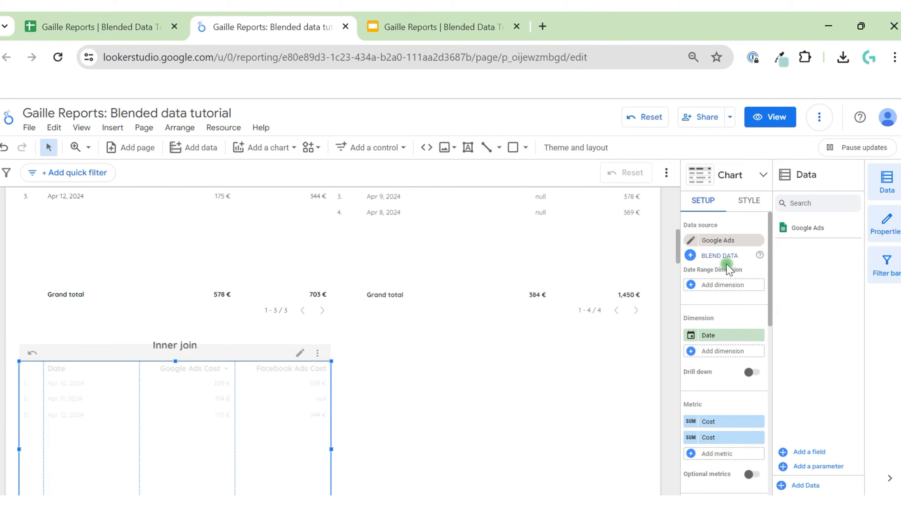
# - Set Date as the table's date range dimension and remove the duplicate Cost metric
pyautogui.click(733, 294)
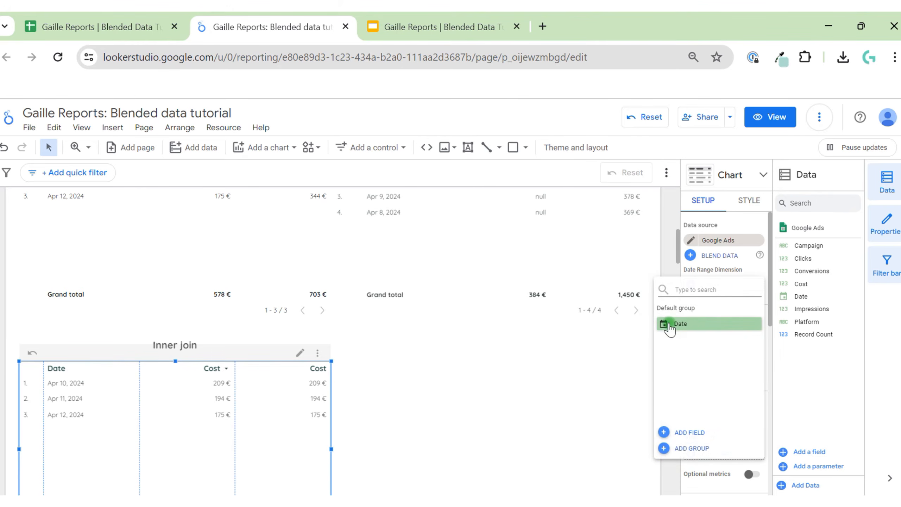
pyautogui.click(687, 324)
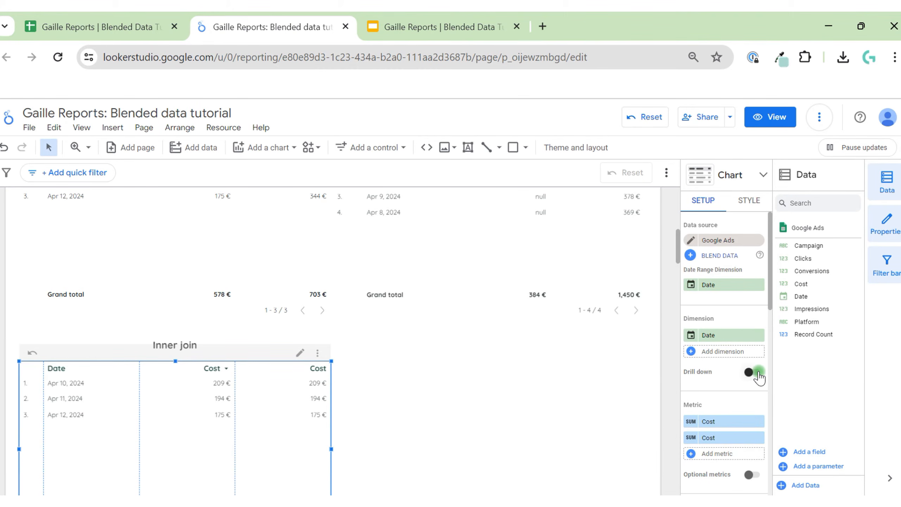
pyautogui.click(759, 438)
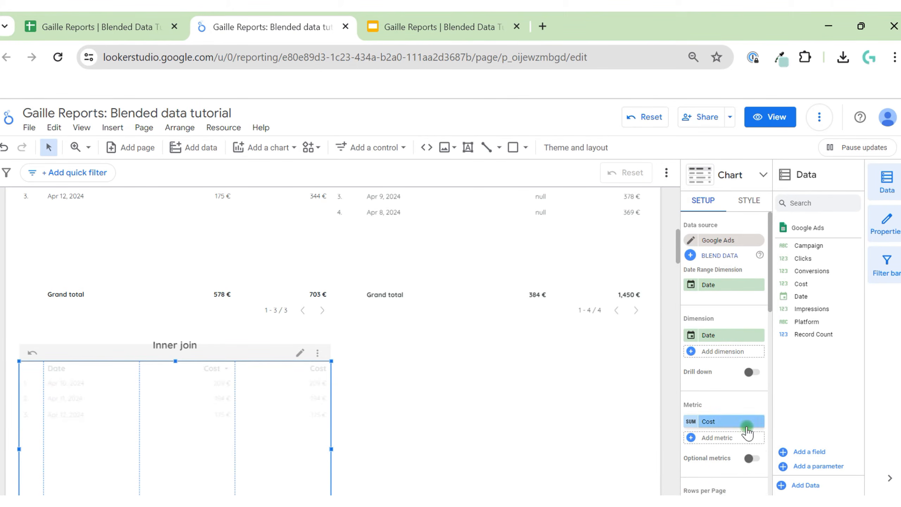
# - Start a data blend from the table, naming the first table "Google Ads" and its Cost metric "Google Ads Cost"
pyautogui.click(724, 255)
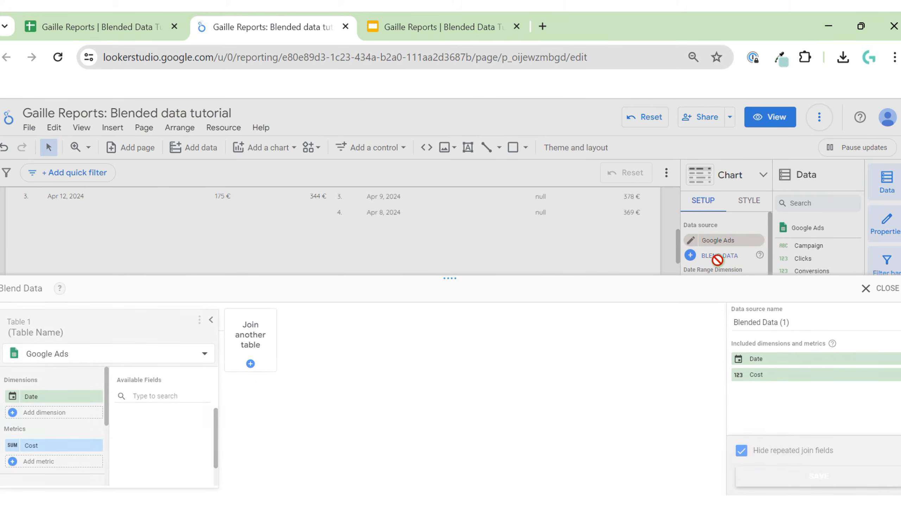
pyautogui.moveTo(446, 282); pyautogui.dragTo(429, 146)
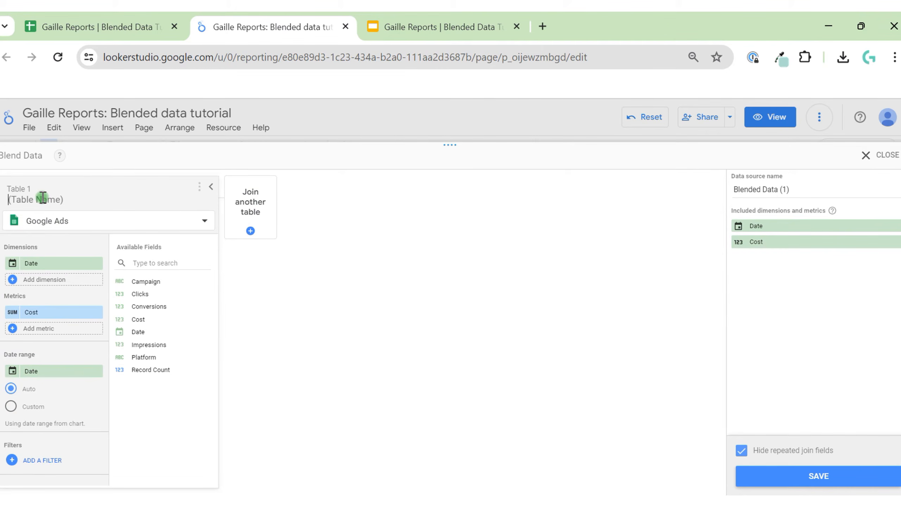
pyautogui.write('Google Ads')
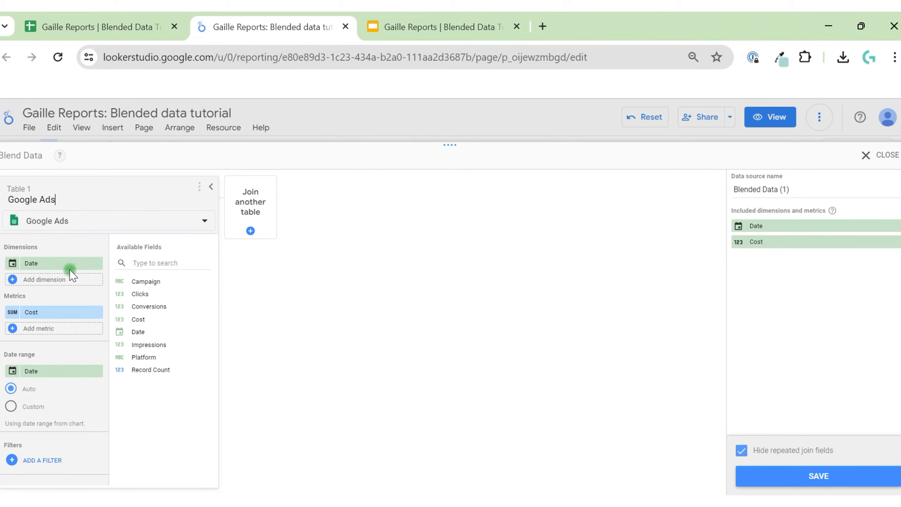
pyautogui.click(9, 313)
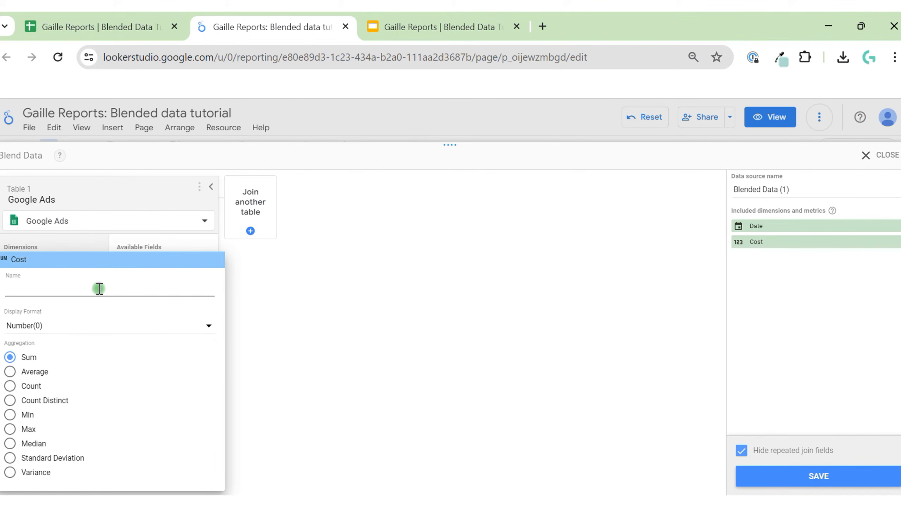
pyautogui.write('Google Ads ')
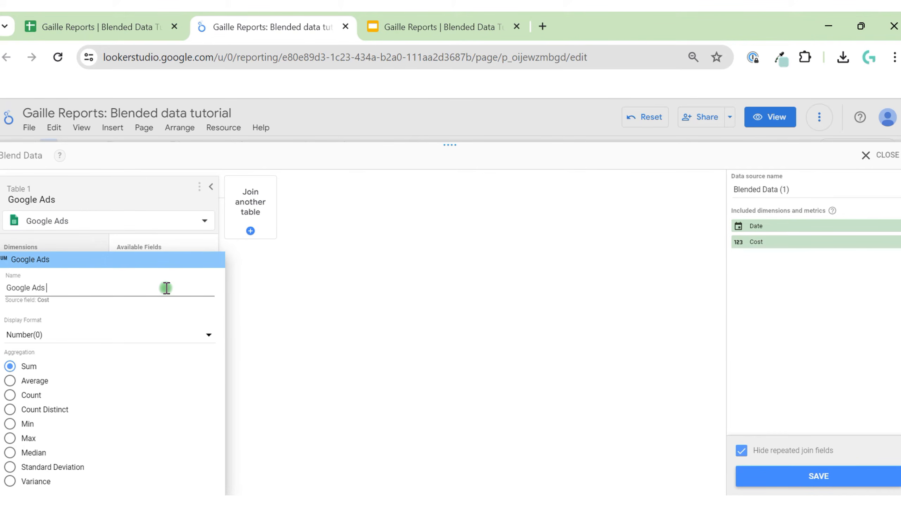
pyautogui.write('Cost')
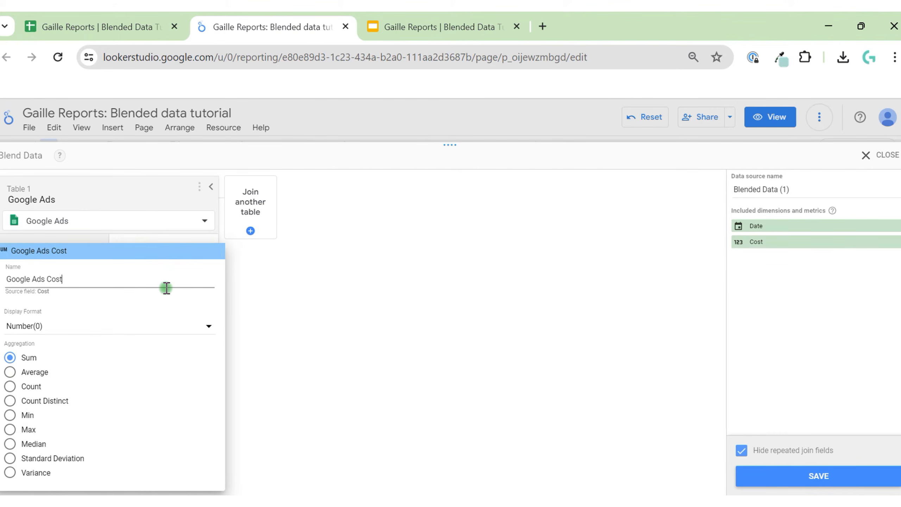
pyautogui.click(282, 308)
# - Join Facebook Ads as the second table of the blend and name it "Facebbok Ads"
pyautogui.click(251, 231)
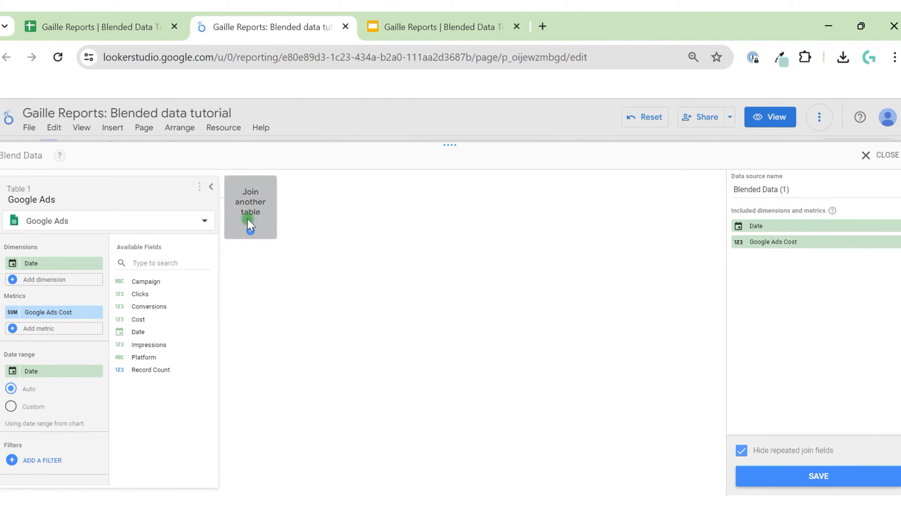
pyautogui.click(267, 236)
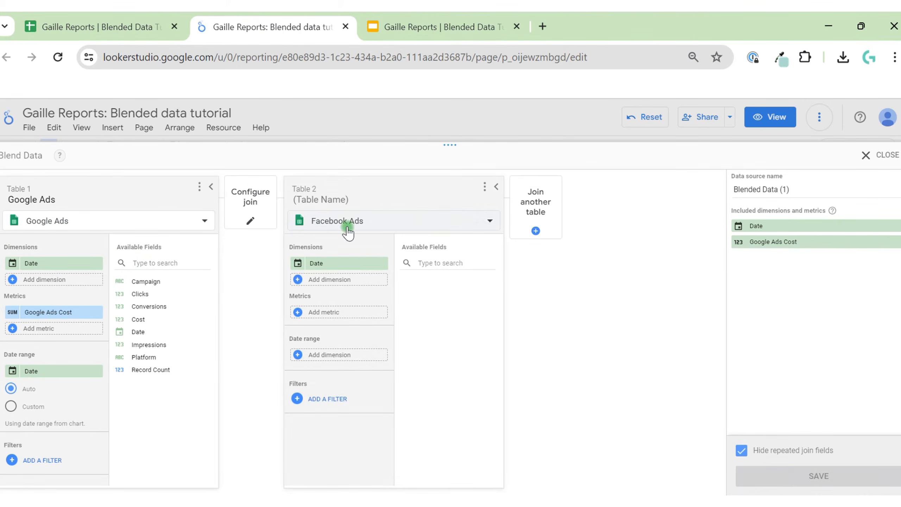
pyautogui.click(362, 201)
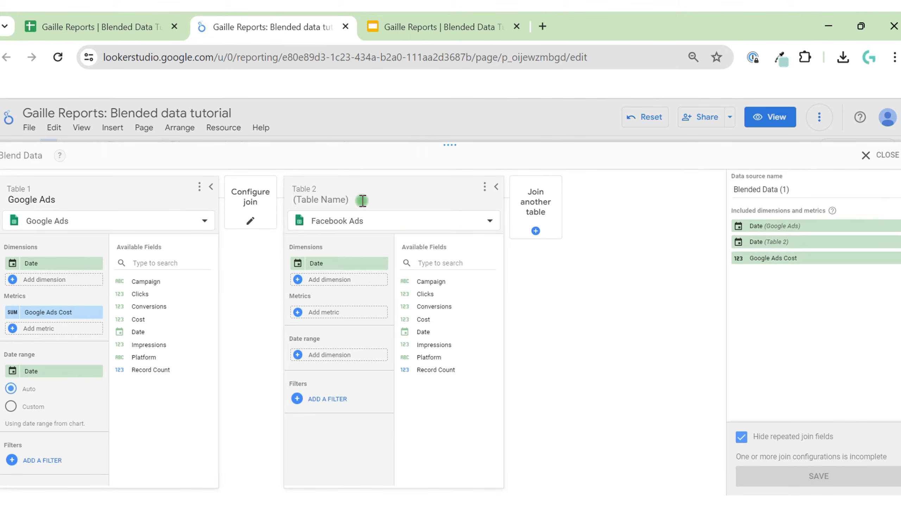
pyautogui.write('Facebbok Ads')
# - Add the Cost metric to the second blend table and name it "Fb Ads Cost"
pyautogui.click(327, 313)
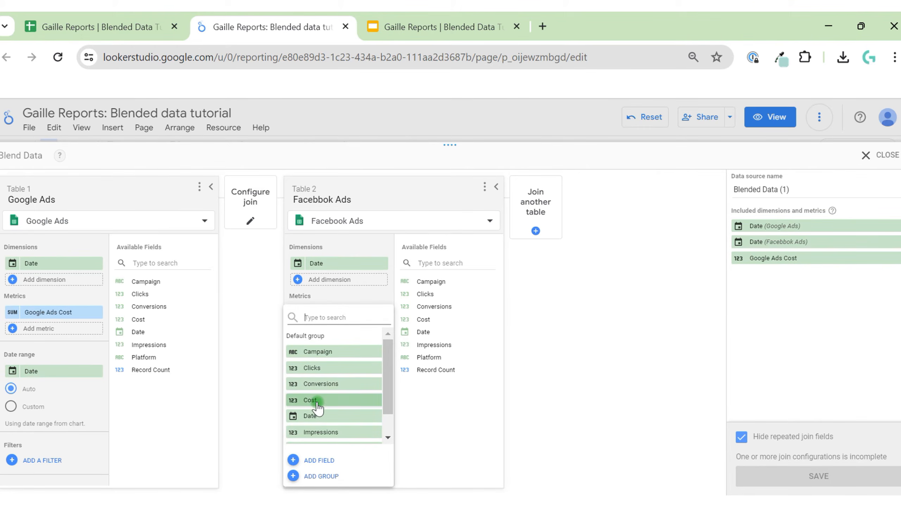
pyautogui.click(346, 399)
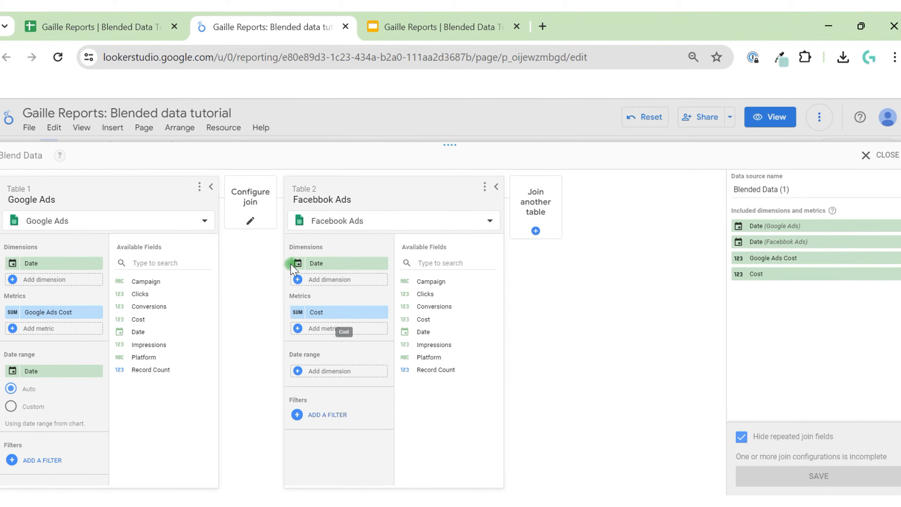
pyautogui.click(297, 312)
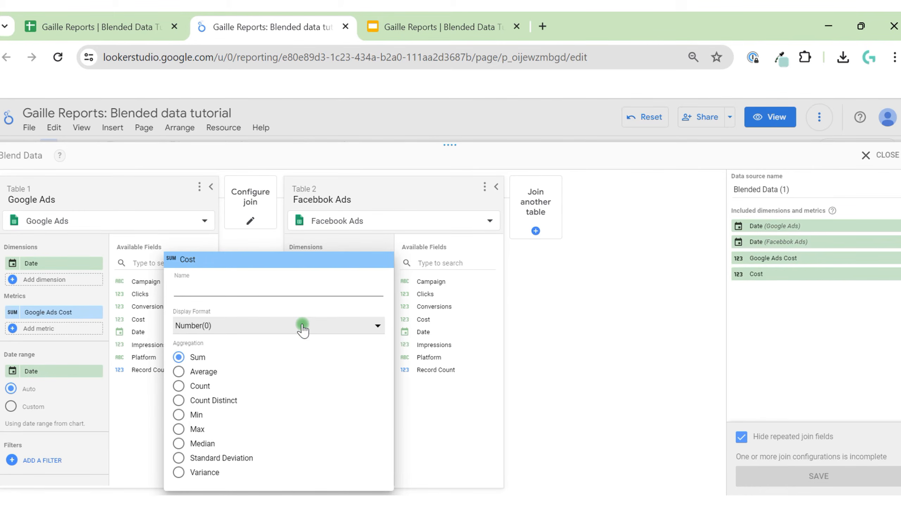
pyautogui.write('Fb')
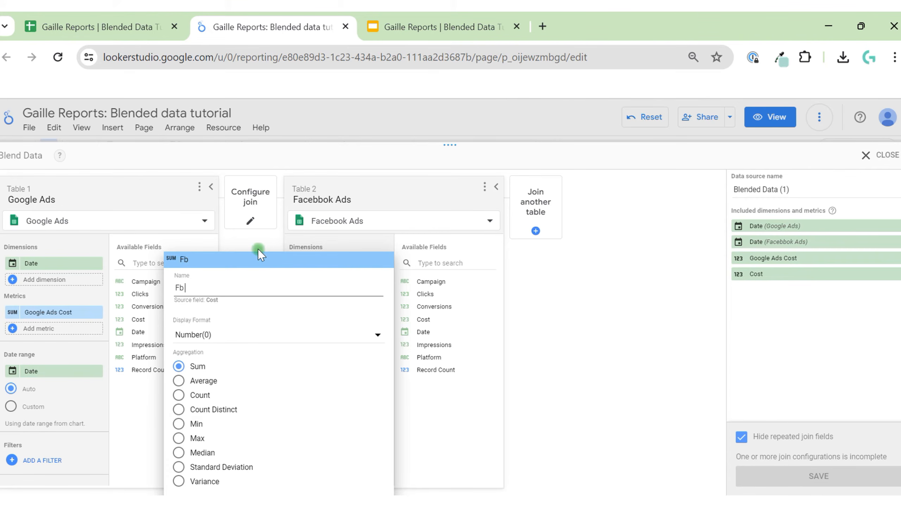
pyautogui.write(' Ads Cost')
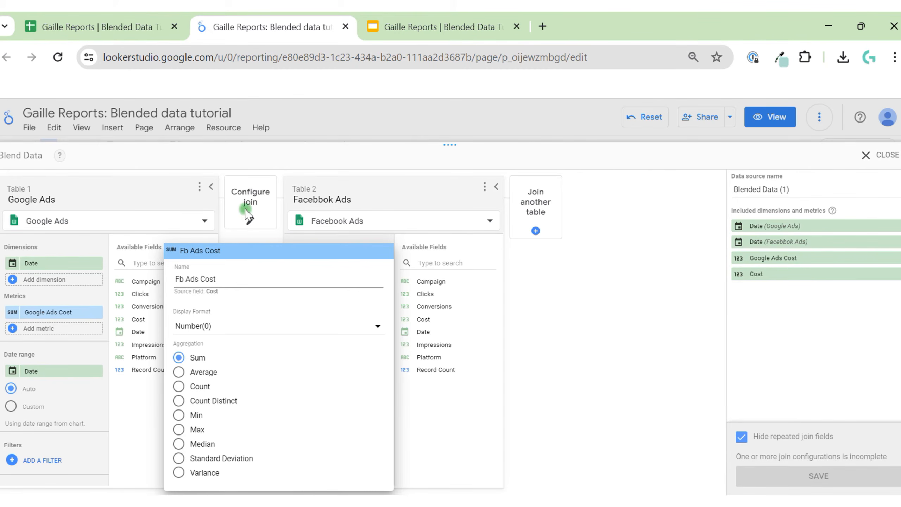
pyautogui.click(250, 222)
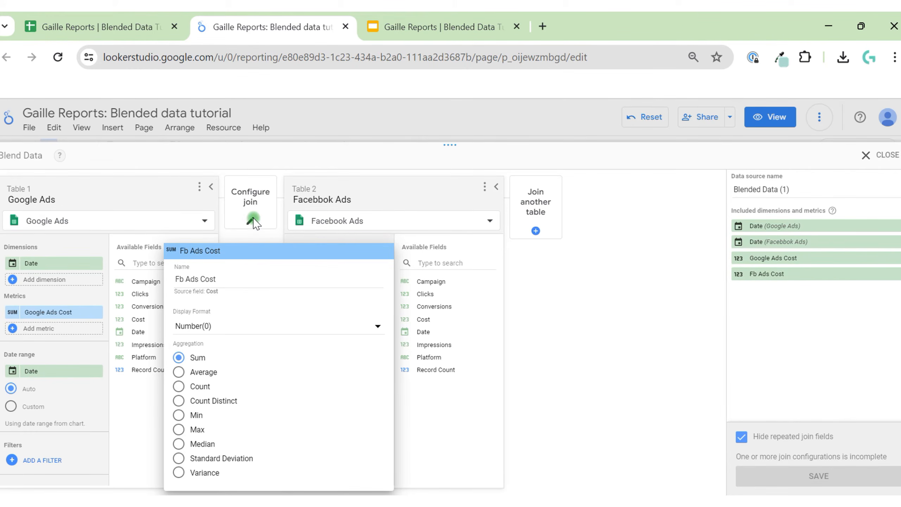
# - Configure the join between the two tables as Inner with Date as the join condition and save it
pyautogui.click(252, 213)
pyautogui.click(252, 213)
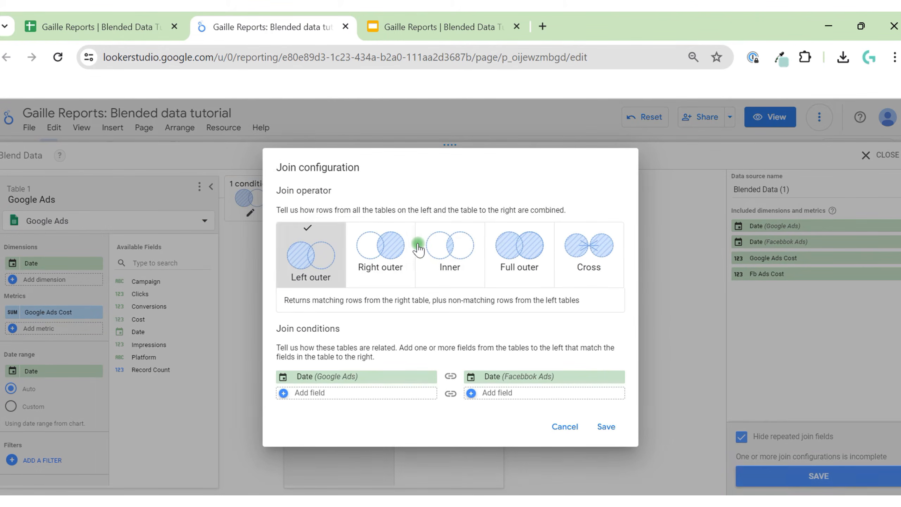
pyautogui.click(446, 254)
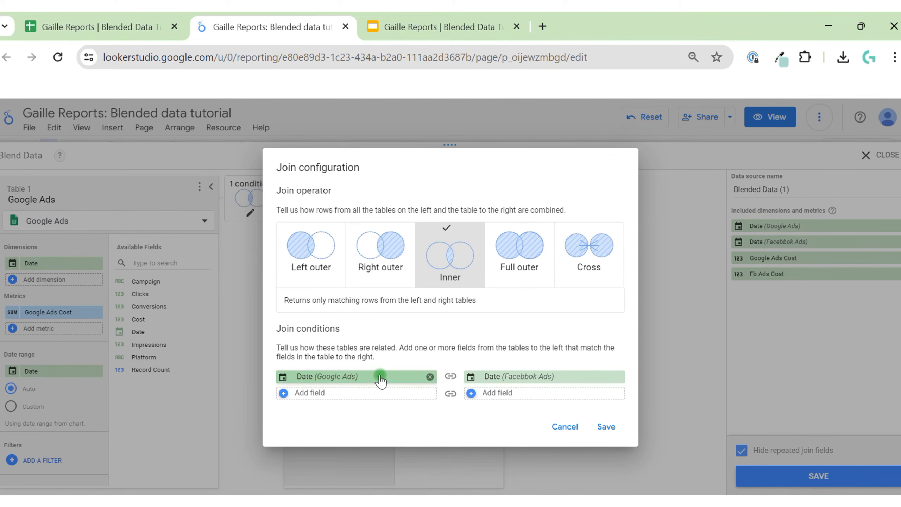
pyautogui.click(606, 426)
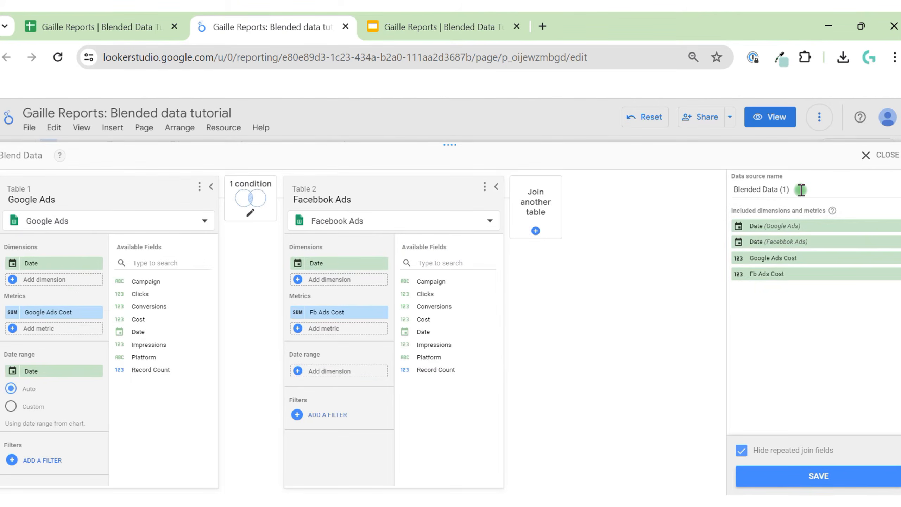
# - Name the blended data source "Inner Join" and save the blend
pyautogui.tripleClick(802, 185)
pyautogui.press('BackSpace')
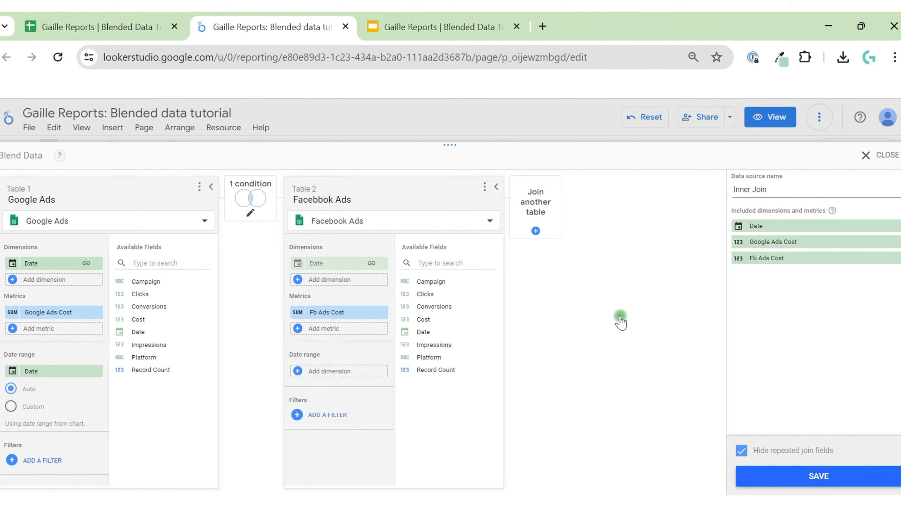
pyautogui.click(844, 478)
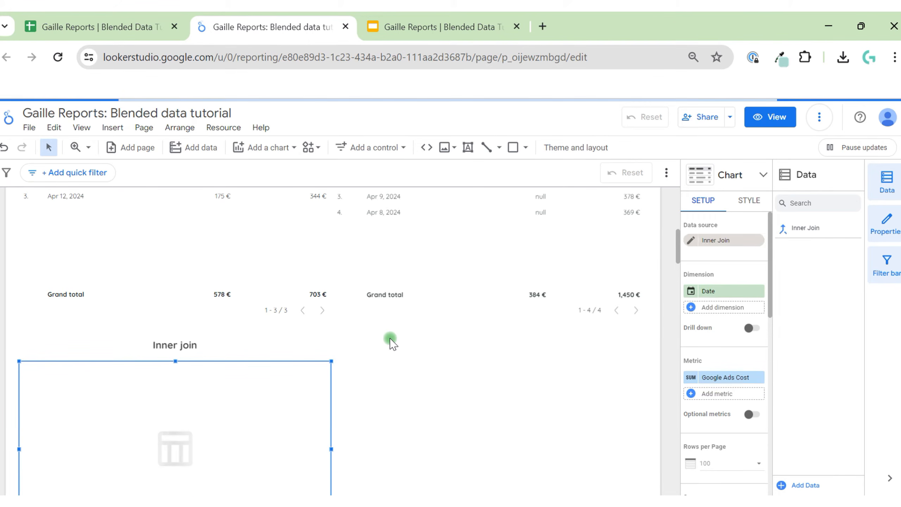
# - Review the source tables and add Fb Ads Cost as a second metric to the Inner join table
pyautogui.scroll(-1, 391, 343)
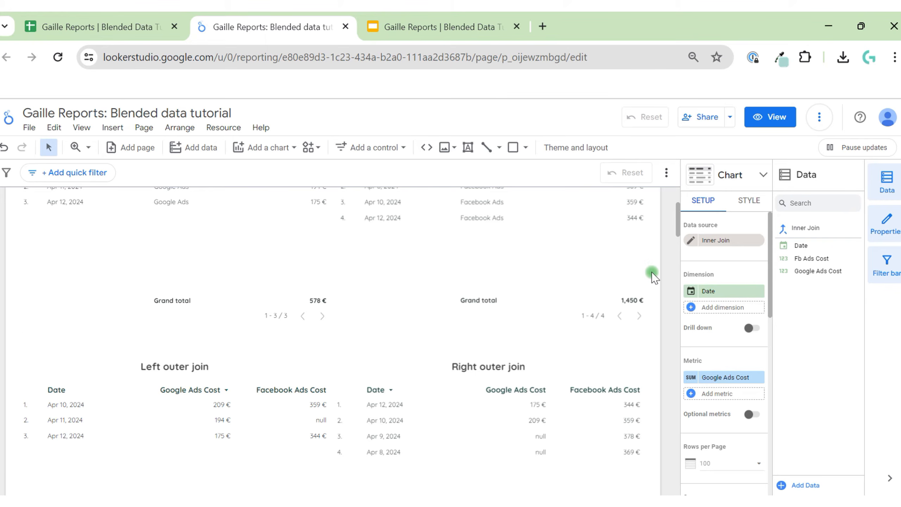
pyautogui.scroll(4, 652, 275)
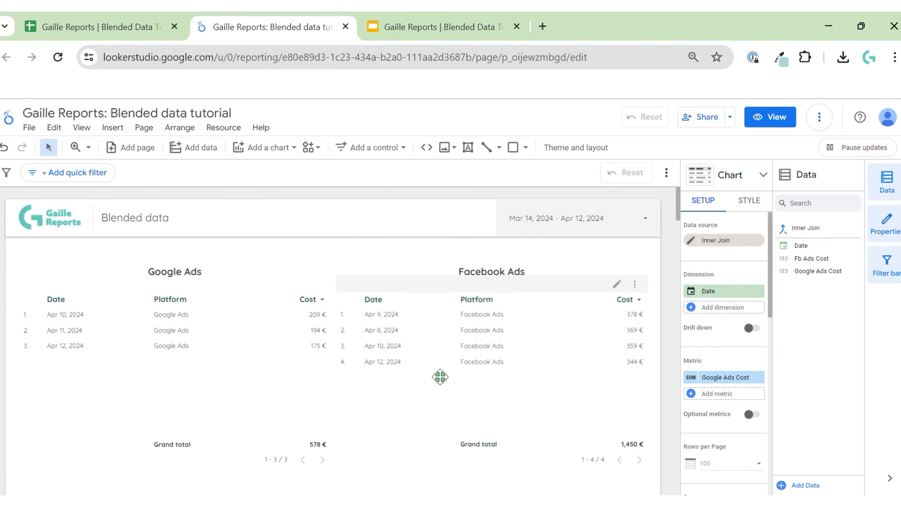
pyautogui.scroll(-10, 666, 338)
pyautogui.scroll(-1, 670, 349)
pyautogui.click(702, 397)
pyautogui.click(704, 389)
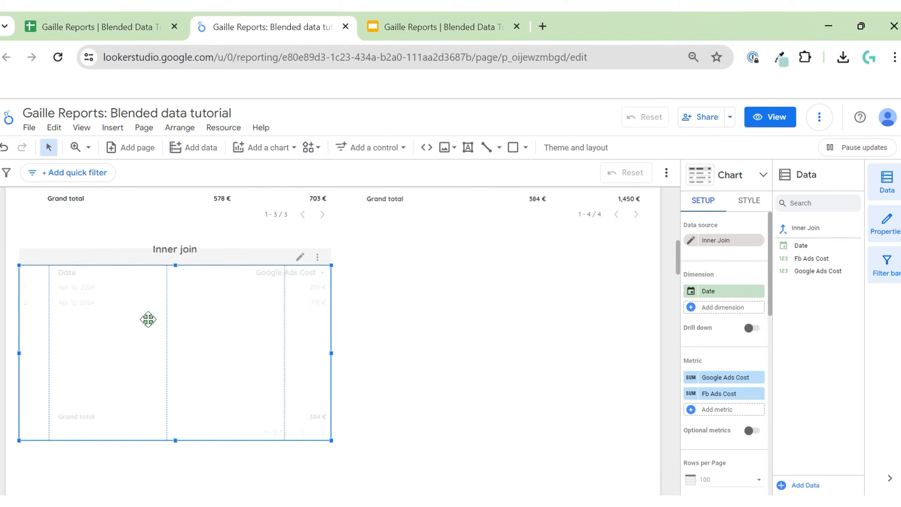
# - Resize the columns of the Inner join table to fit their data
pyautogui.rightClick(209, 317)
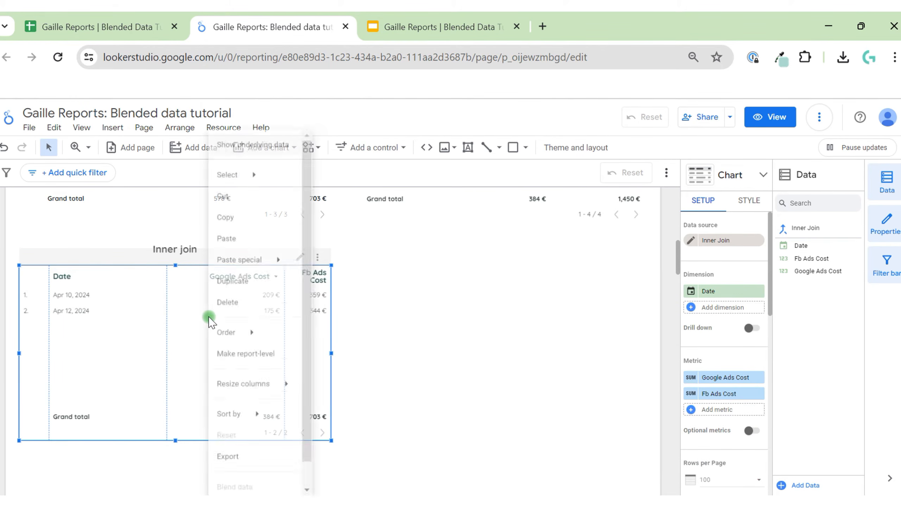
pyautogui.moveTo(300, 378)
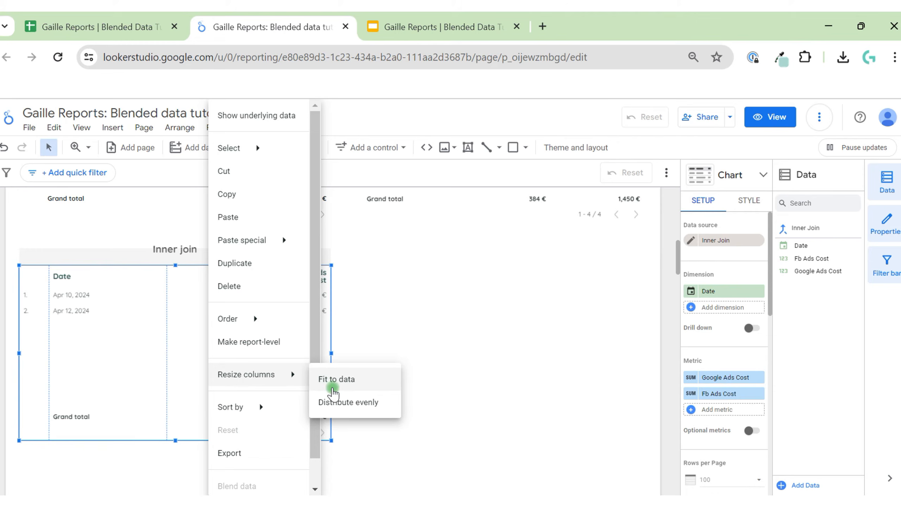
pyautogui.click(321, 379)
pyautogui.click(359, 319)
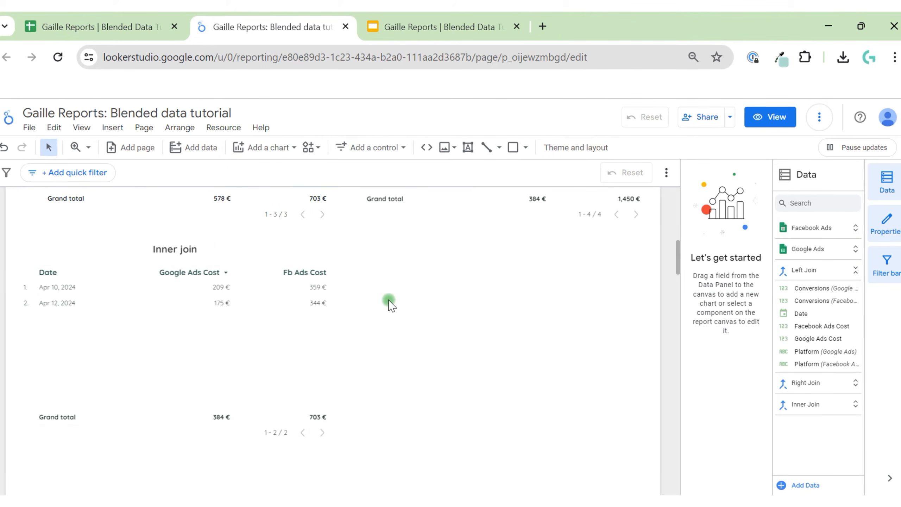
# - Duplicate the Inner join title and table together and place the copies beside the originals
pyautogui.scroll(3, 499, 337)
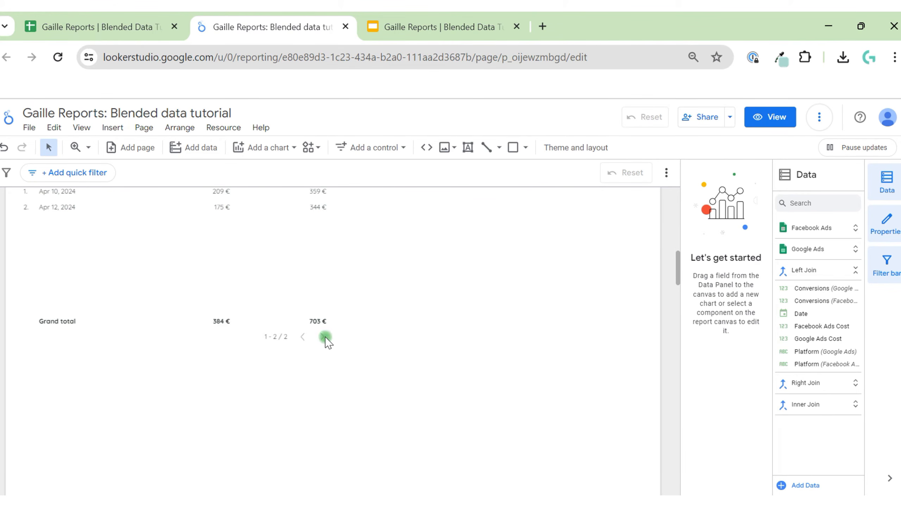
pyautogui.scroll(-3, 375, 324)
pyautogui.scroll(2, 376, 324)
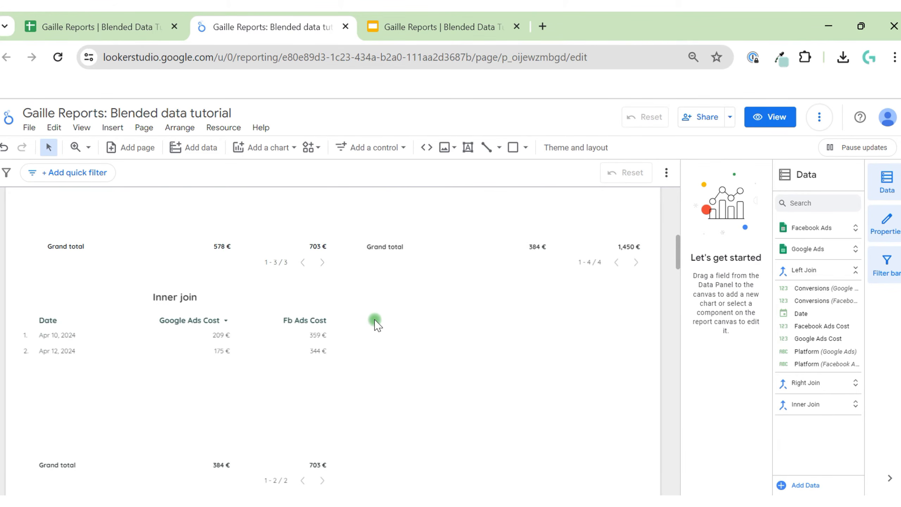
pyautogui.moveTo(361, 415); pyautogui.dragTo(143, 298)
pyautogui.moveTo(316, 338); pyautogui.dragTo(316, 336)
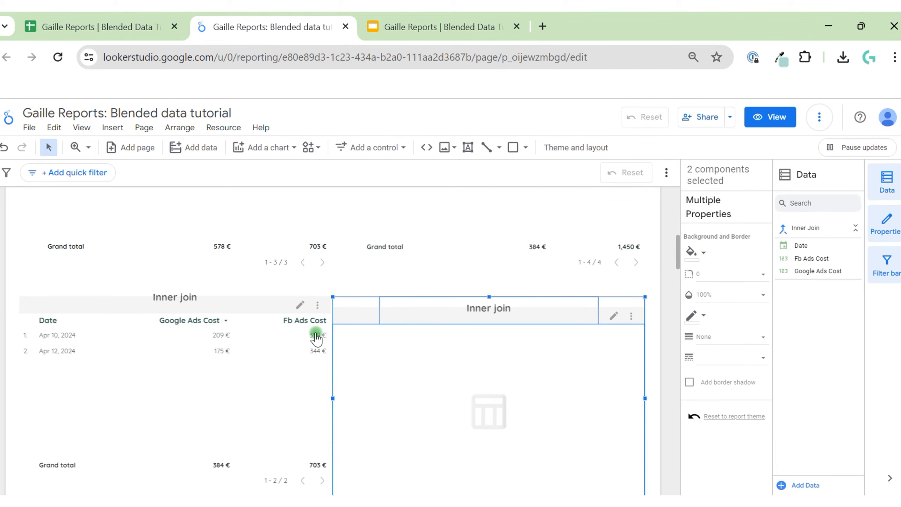
pyautogui.click(660, 304)
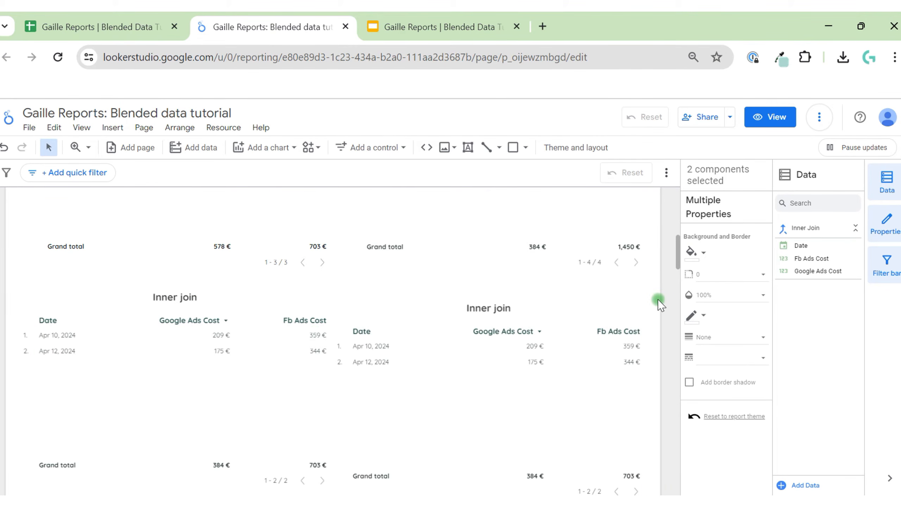
# - Top-align the duplicated title with the original Inner join title, and the duplicated table with the original table
pyautogui.click(458, 304)
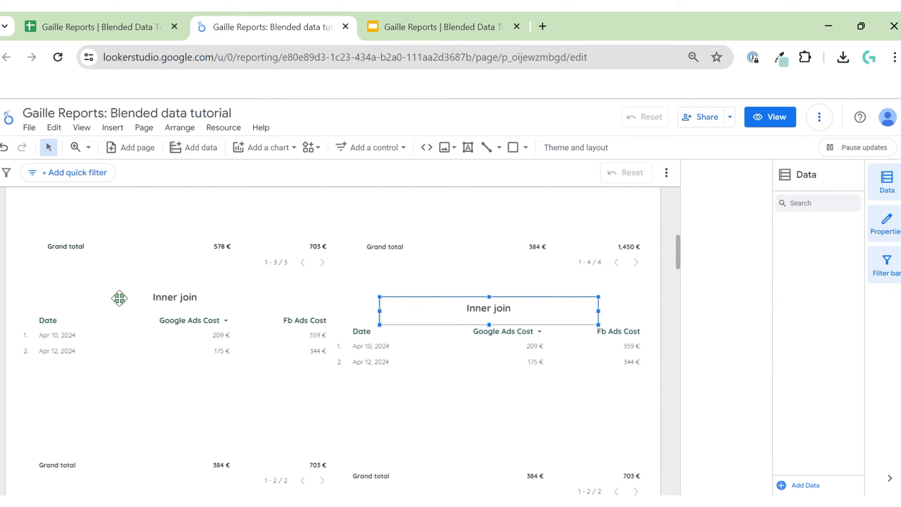
pyautogui.keyDown('shift'); pyautogui.click(142, 297); pyautogui.keyUp('shift')
pyautogui.rightClick(163, 298)
pyautogui.moveTo(241, 424)
pyautogui.click(286, 430)
pyautogui.moveTo(652, 358); pyautogui.dragTo(241, 382)
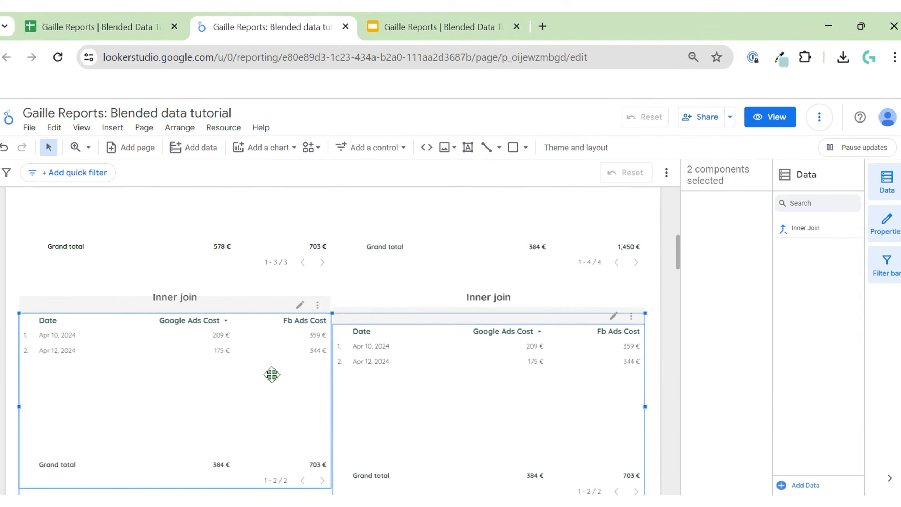
pyautogui.rightClick(241, 372)
pyautogui.moveTo(270, 355)
pyautogui.click(418, 359)
pyautogui.click(669, 298)
# - Check the remaining join types in the Google Slides presentation, return to the report and retitle the duplicated table's heading "Cross join"
pyautogui.click(437, 25)
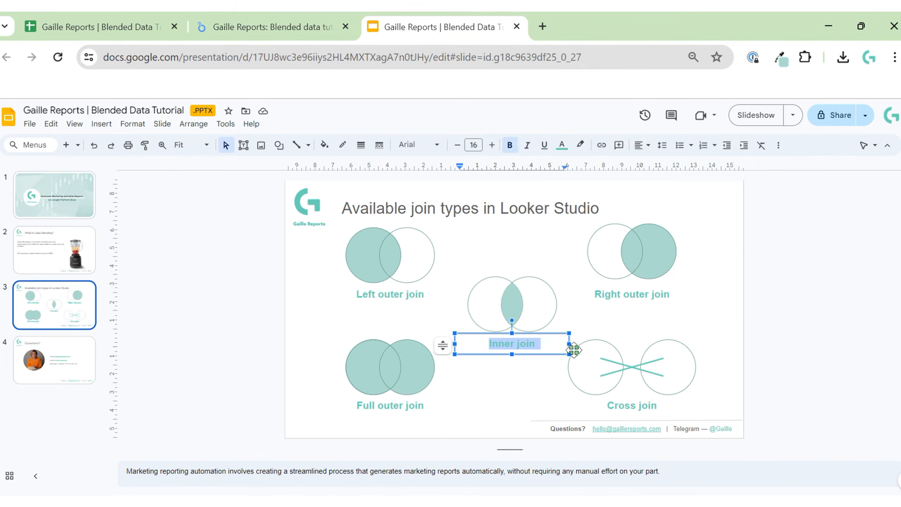
pyautogui.click(644, 408)
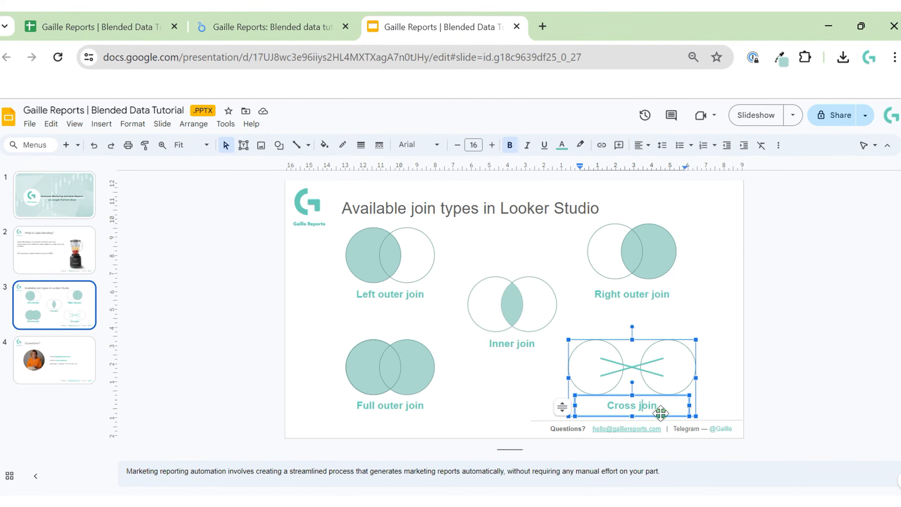
pyautogui.click(724, 389)
pyautogui.click(259, 25)
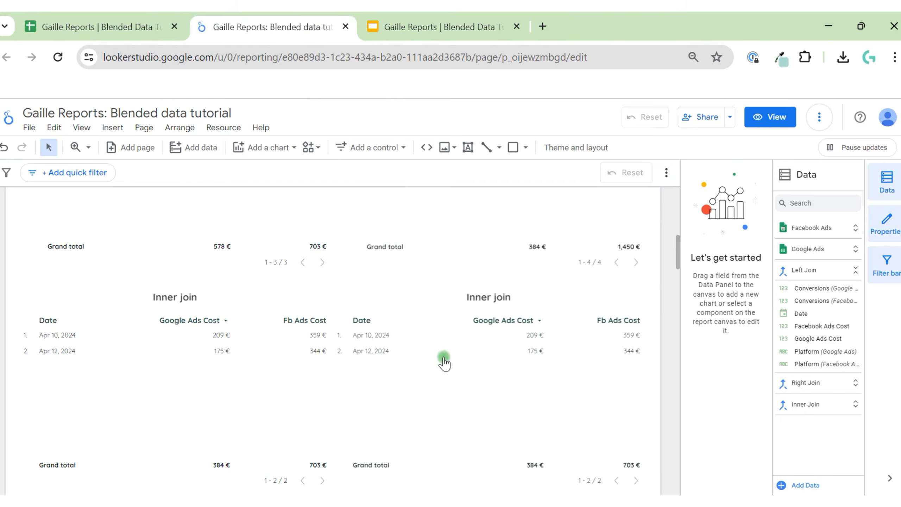
pyautogui.click(507, 294)
pyautogui.doubleClick(515, 296)
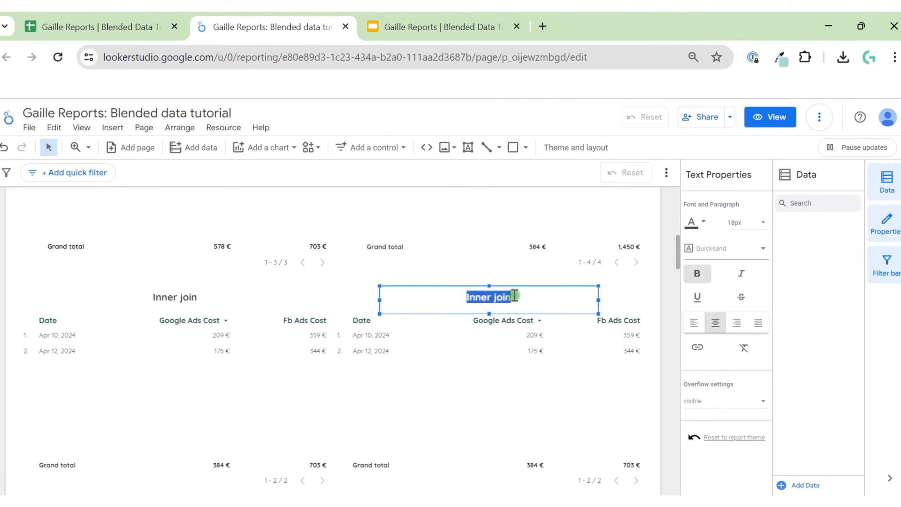
pyautogui.write('Cross join')
pyautogui.click(654, 310)
# - Switch the Cross join table's data source to Google Ads, remove the second Cost metric and set Date as the date range dimension
pyautogui.click(476, 384)
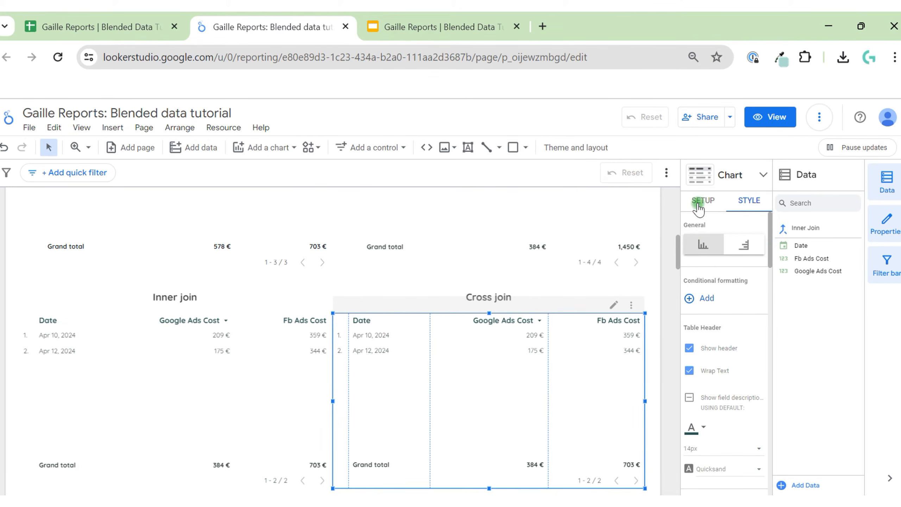
pyautogui.click(698, 206)
pyautogui.click(735, 245)
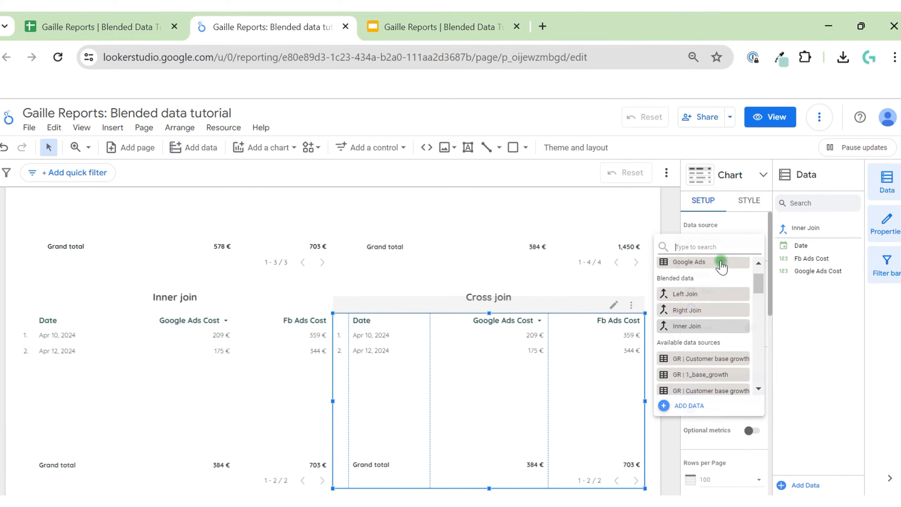
pyautogui.scroll(2, 705, 280)
pyautogui.click(706, 292)
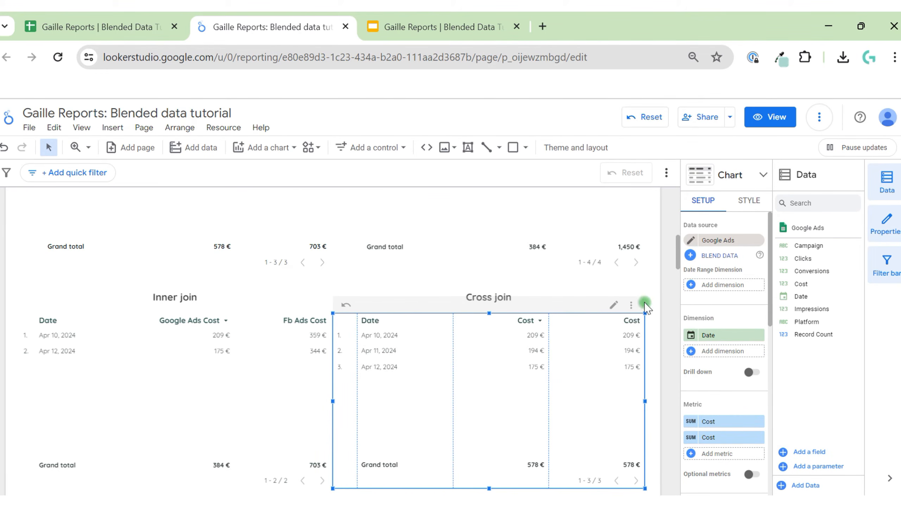
pyautogui.click(758, 438)
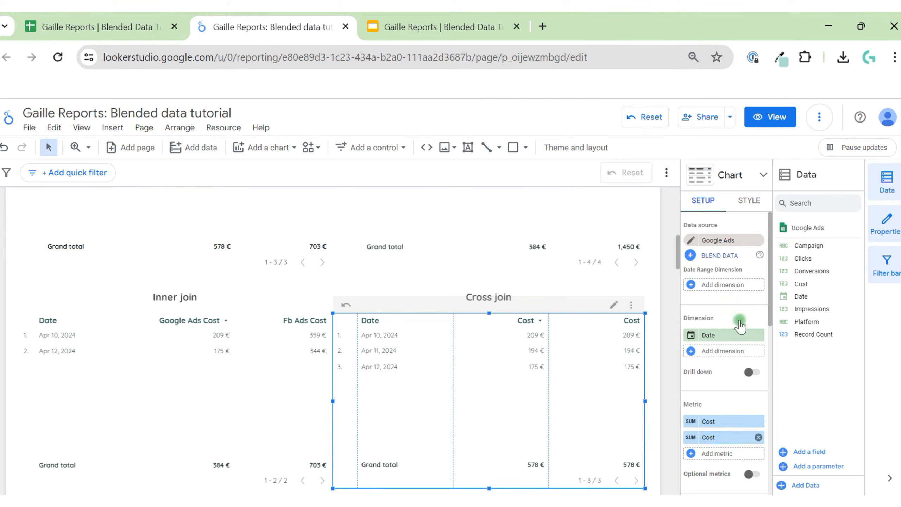
pyautogui.click(723, 286)
pyautogui.click(724, 335)
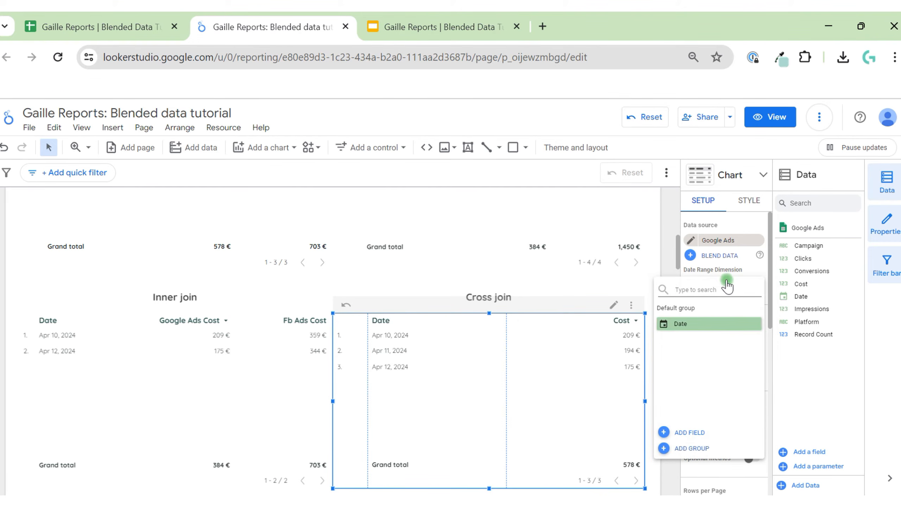
# - Start a data blend from the Cross join table, rename its Cost metric "GAds Cost" and name the first table "Google Ads"
pyautogui.click(731, 255)
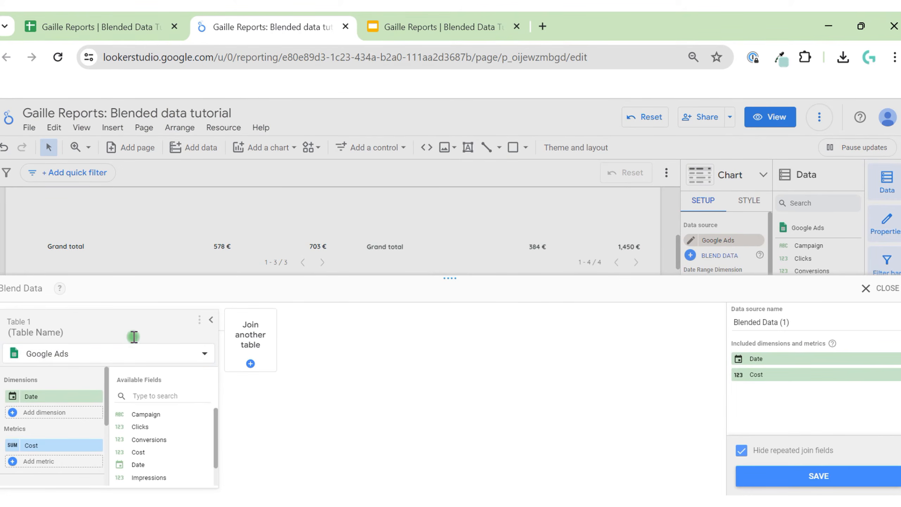
pyautogui.moveTo(465, 278); pyautogui.dragTo(461, 140)
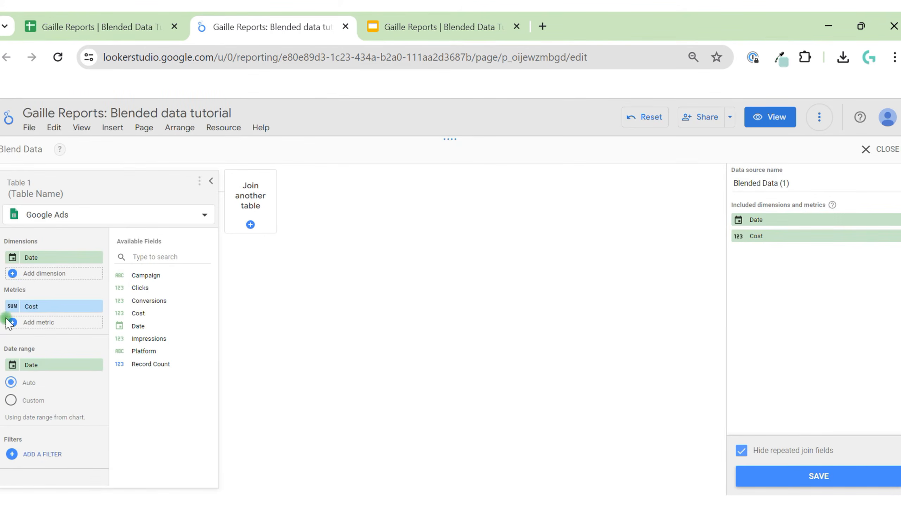
pyautogui.click(45, 318)
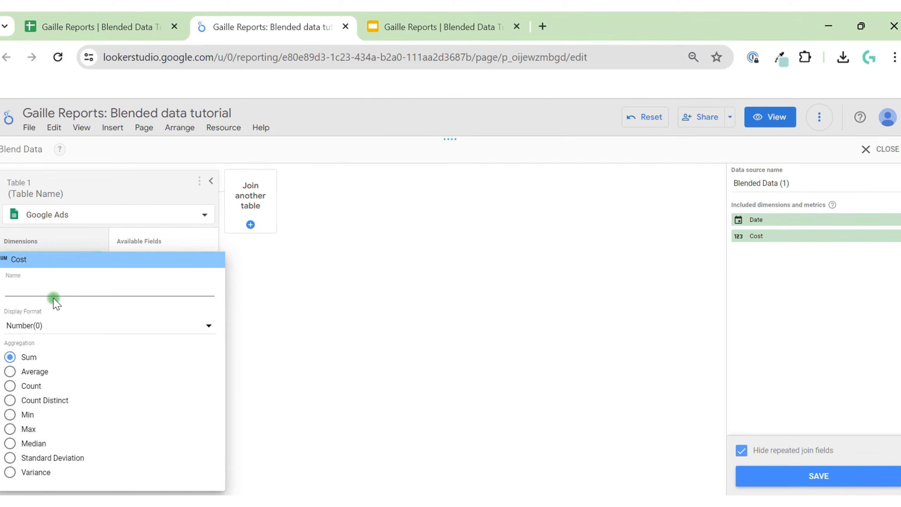
pyautogui.write('G')
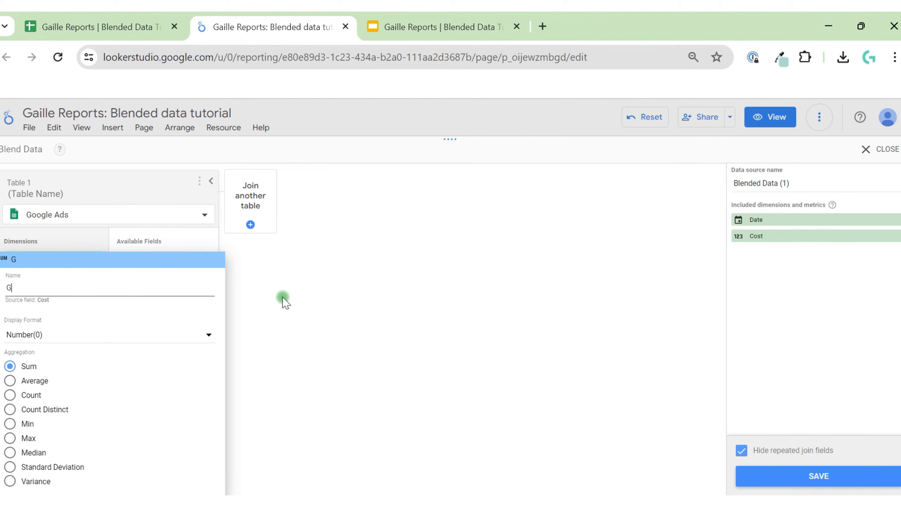
pyautogui.write('Ads Cost')
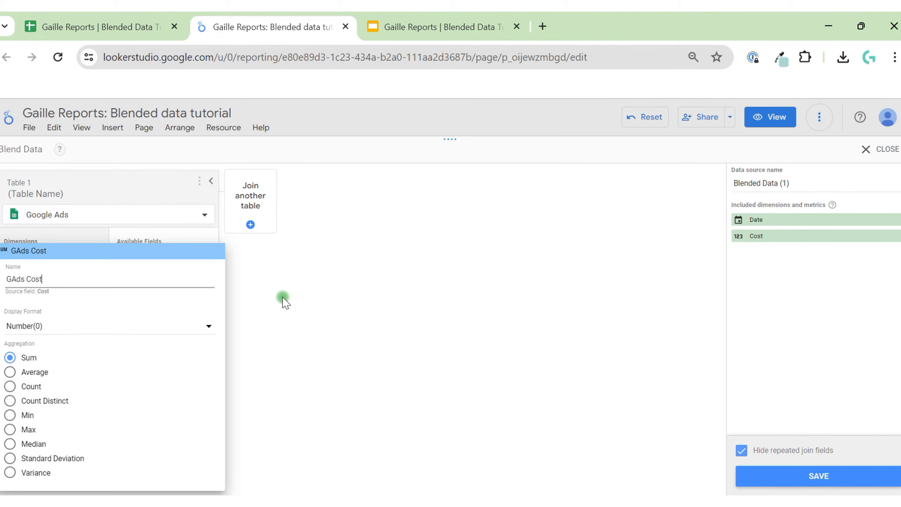
pyautogui.click(52, 172)
pyautogui.click(60, 187)
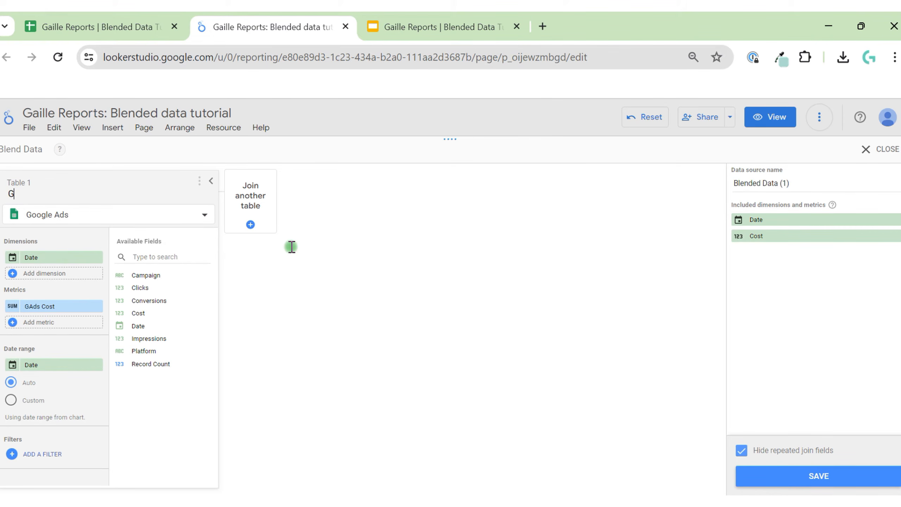
# - Join Facebook Ads as the second blend table with its Cost metric named "Fb Ads Cost" and Date as the date range
pyautogui.click(249, 210)
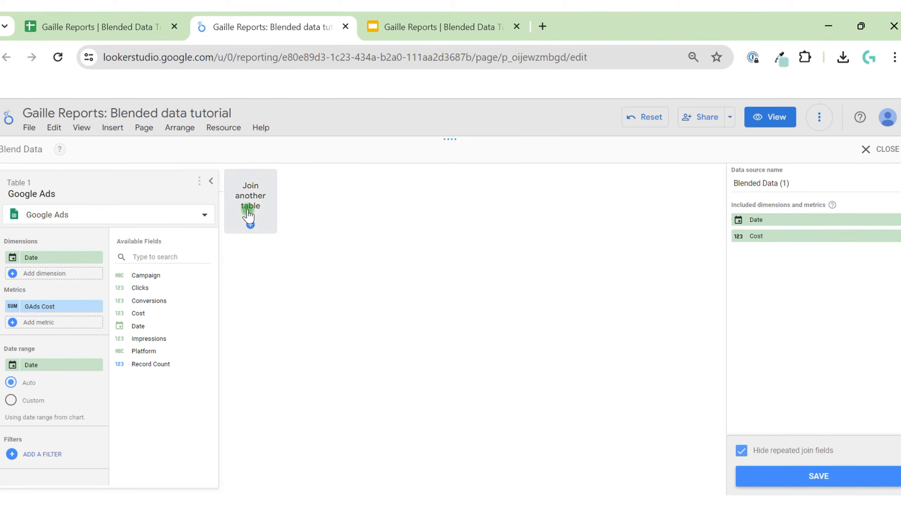
pyautogui.click(321, 229)
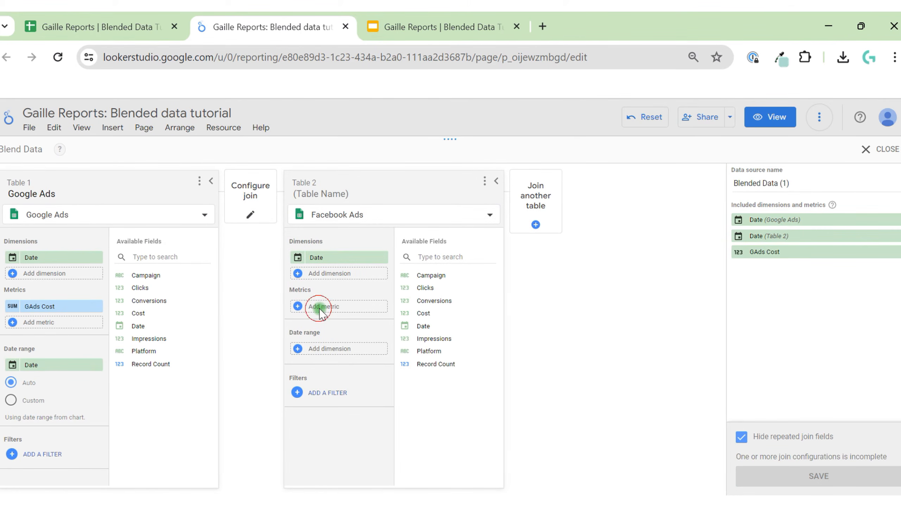
pyautogui.click(319, 307)
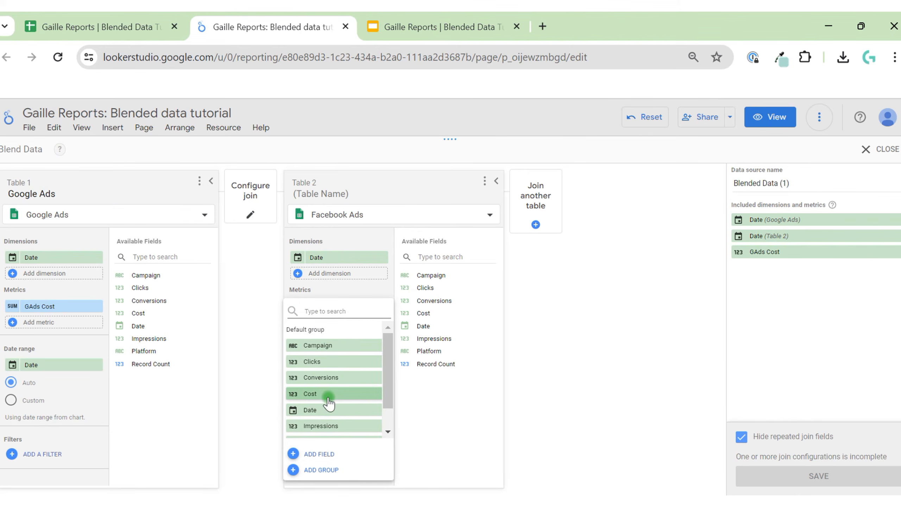
pyautogui.click(300, 308)
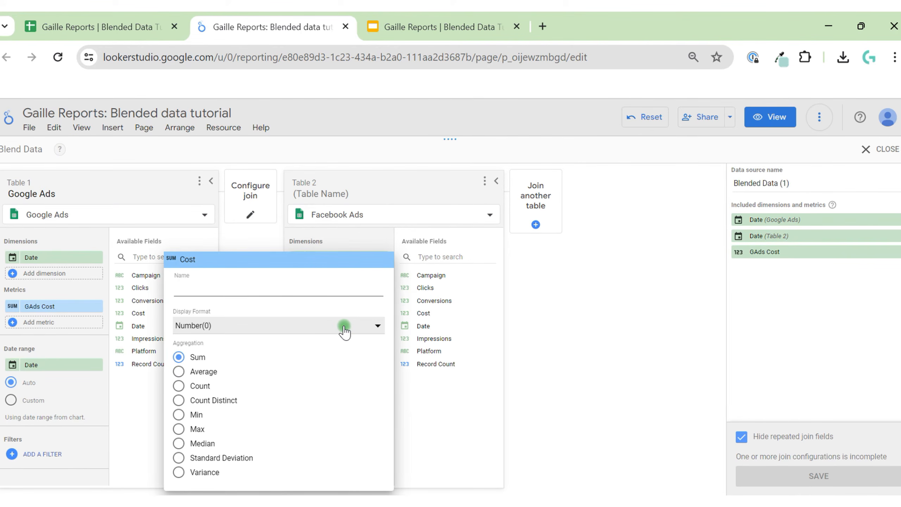
pyautogui.write('Fb')
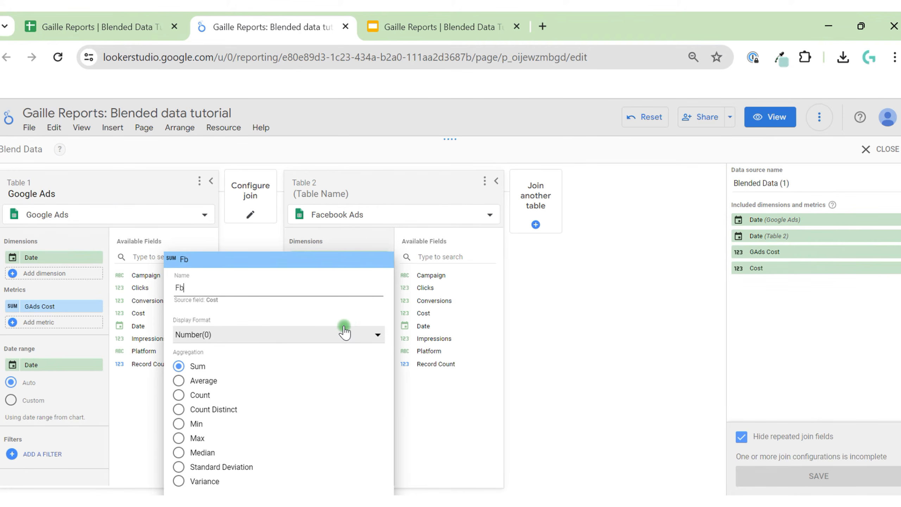
pyautogui.write('Ads Cost')
pyautogui.click(546, 336)
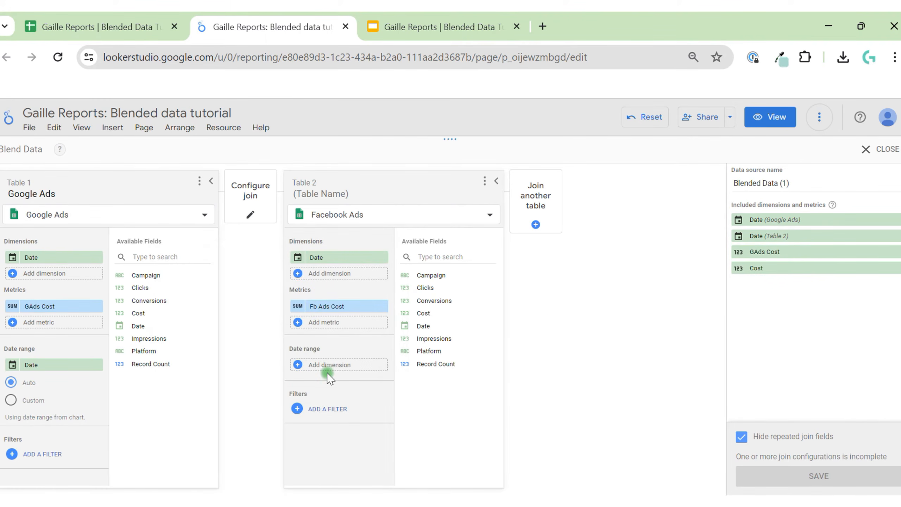
pyautogui.click(334, 366)
pyautogui.click(331, 355)
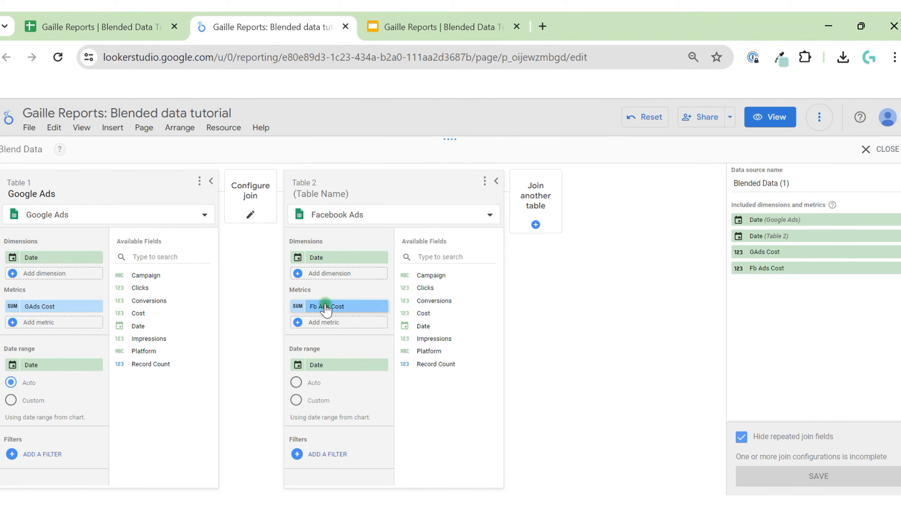
# - Configure the join between the Google Ads and Facebook Ads tables as Cross and save the blend
pyautogui.click(249, 205)
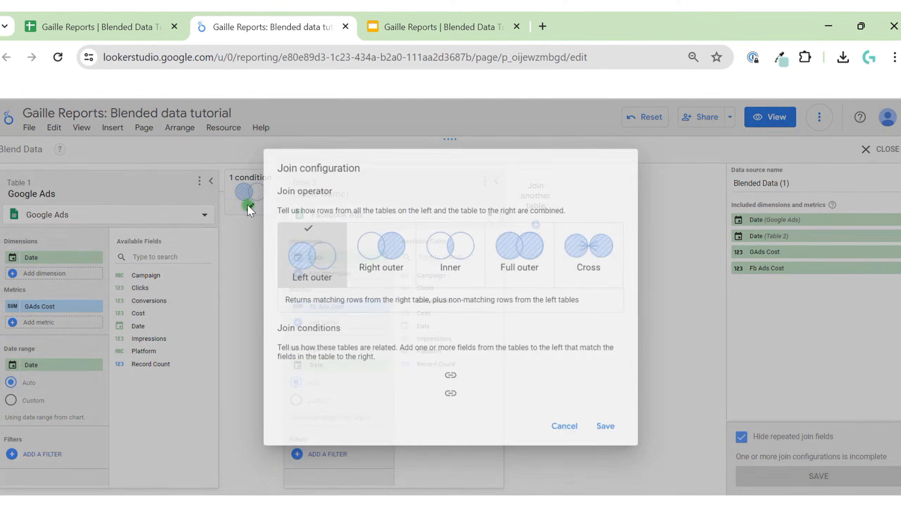
pyautogui.click(584, 269)
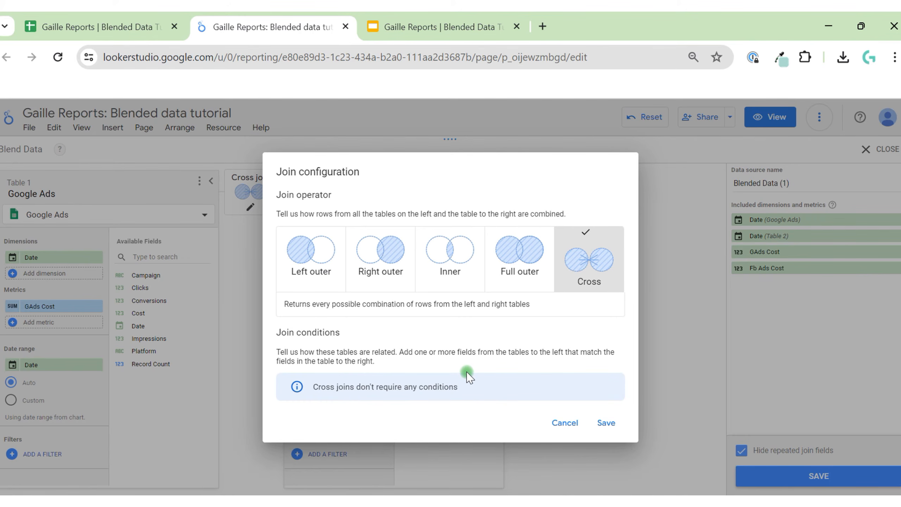
pyautogui.click(617, 421)
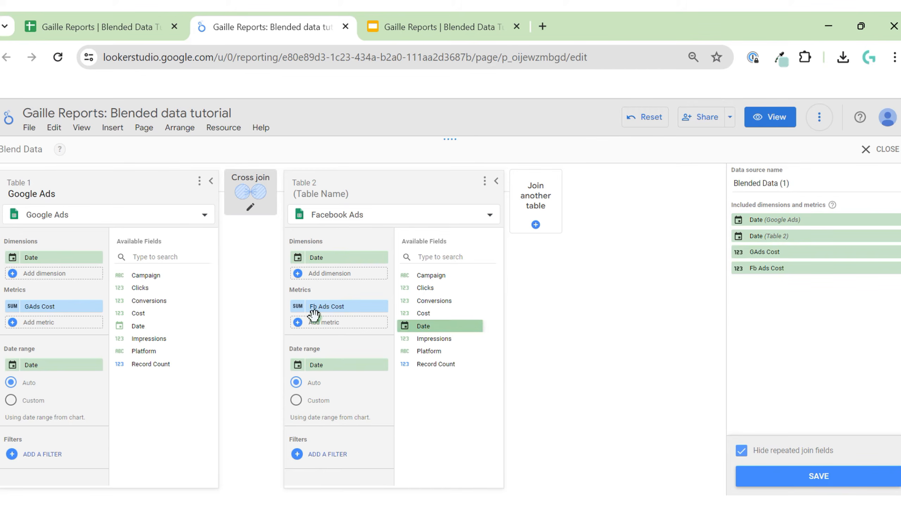
pyautogui.click(815, 478)
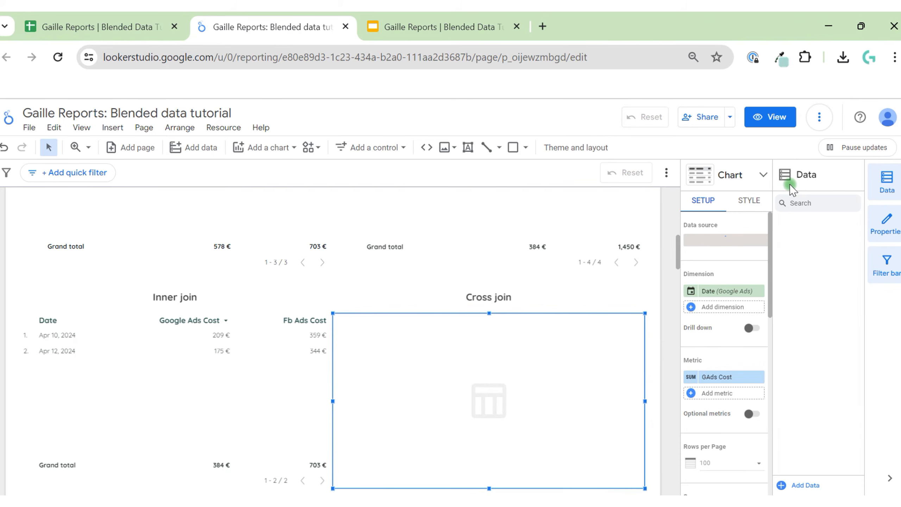
# - Reload the report page and select the Cross join table
pyautogui.click(316, 58)
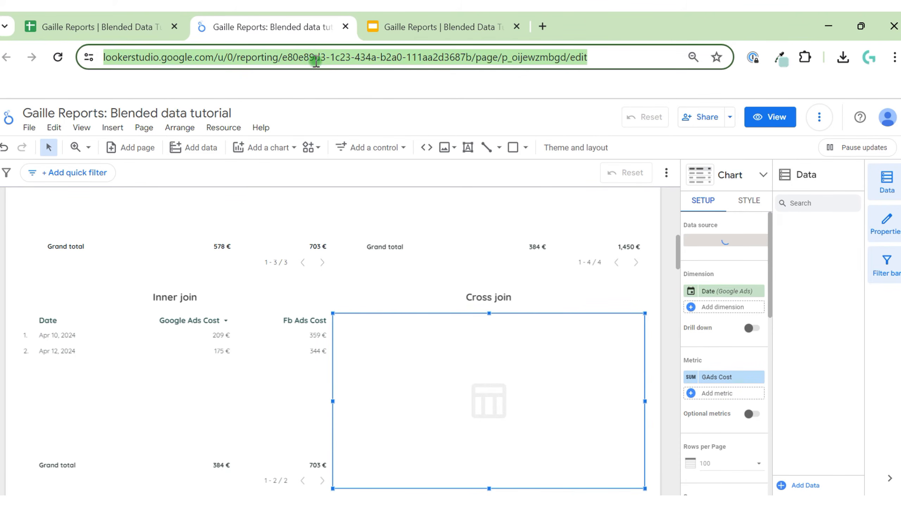
pyautogui.press('Return')
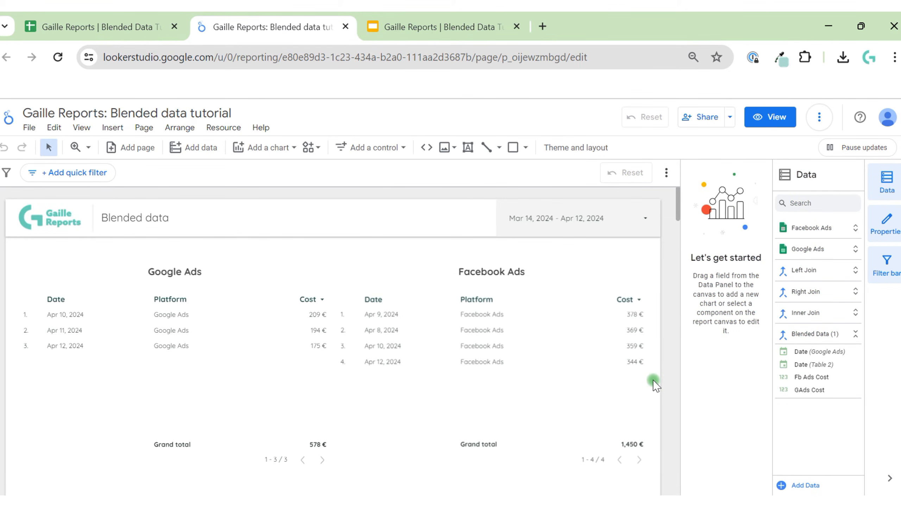
pyautogui.scroll(-5, 657, 345)
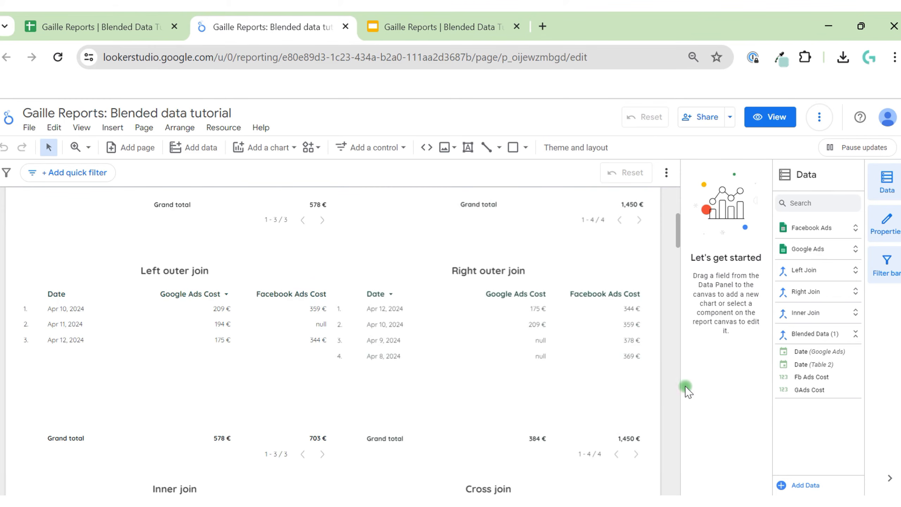
pyautogui.scroll(-5, 666, 387)
pyautogui.click(564, 348)
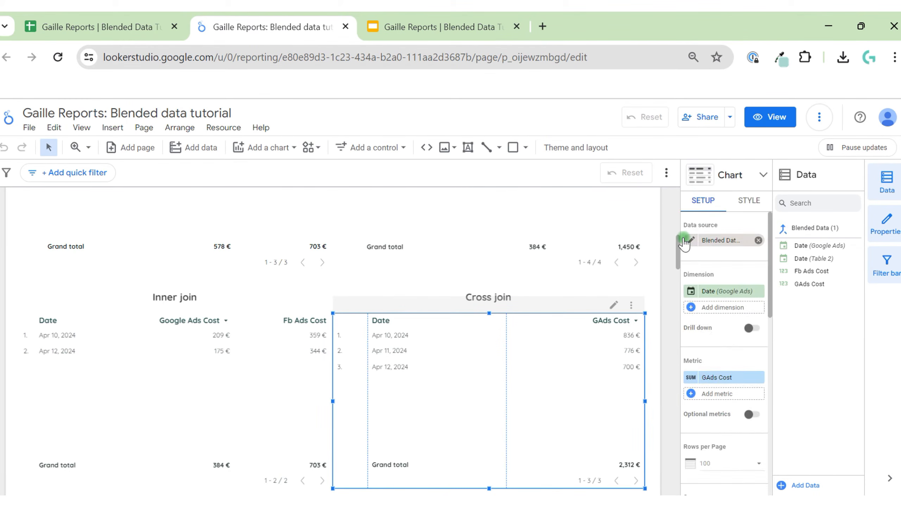
# - Rename the Cross join table's blended data source "Cross Join" and save it
pyautogui.click(691, 240)
pyautogui.click(802, 326)
pyautogui.tripleClick(803, 325)
pyautogui.write('Cross Join')
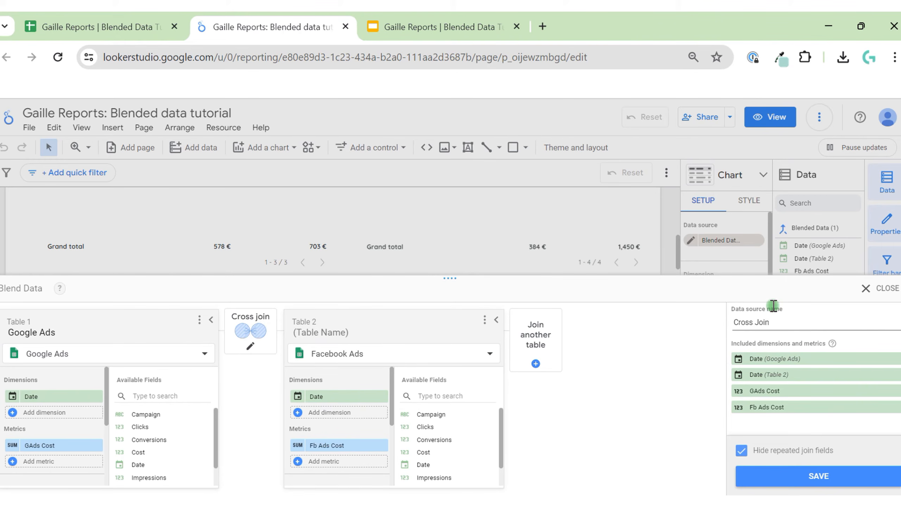
pyautogui.click(870, 476)
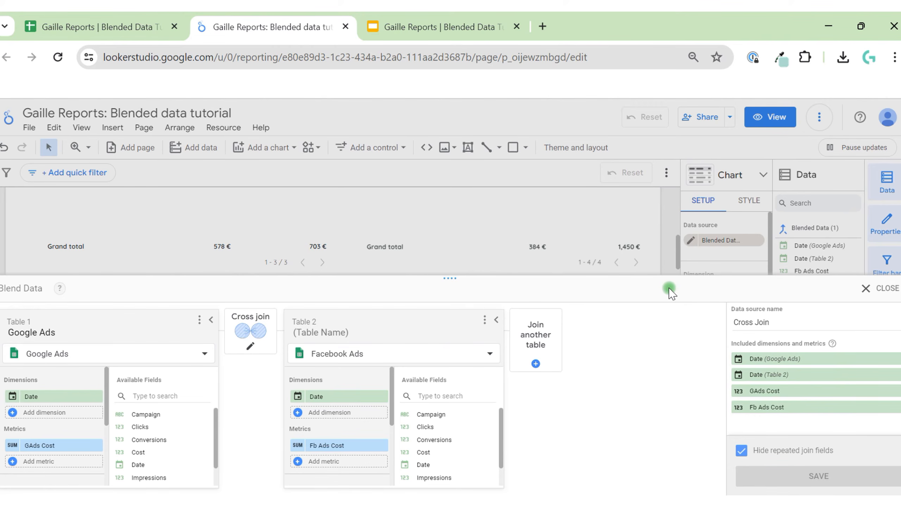
pyautogui.click(867, 288)
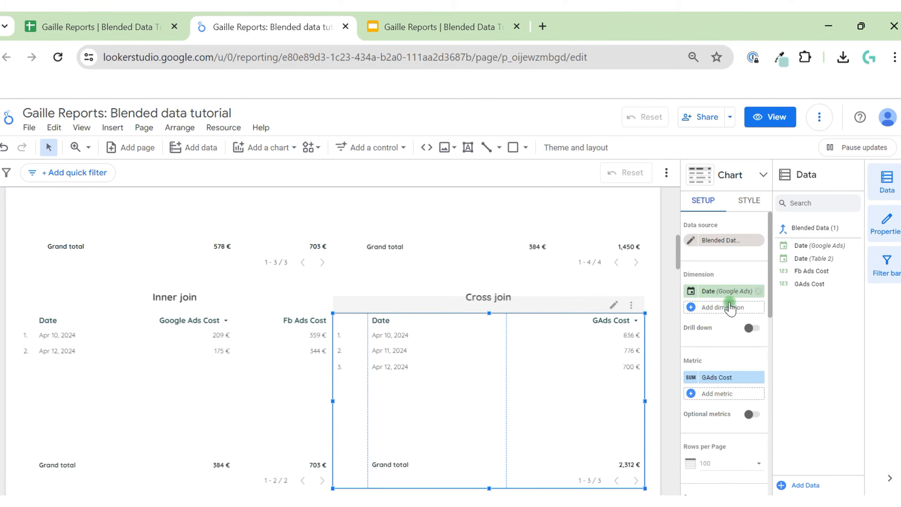
# - Add the second blend table's Date as a dimension to the Cross join table and name that blend table "Facebook Ads"
pyautogui.click(730, 307)
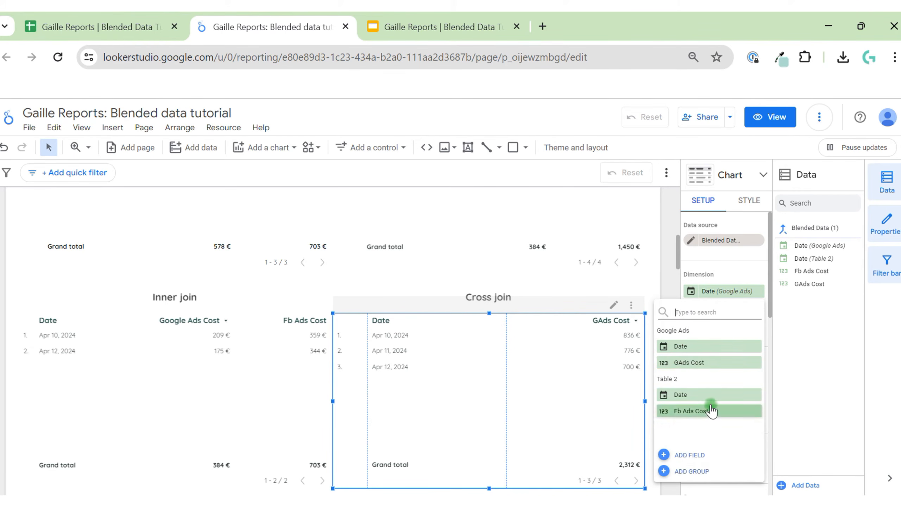
pyautogui.click(712, 395)
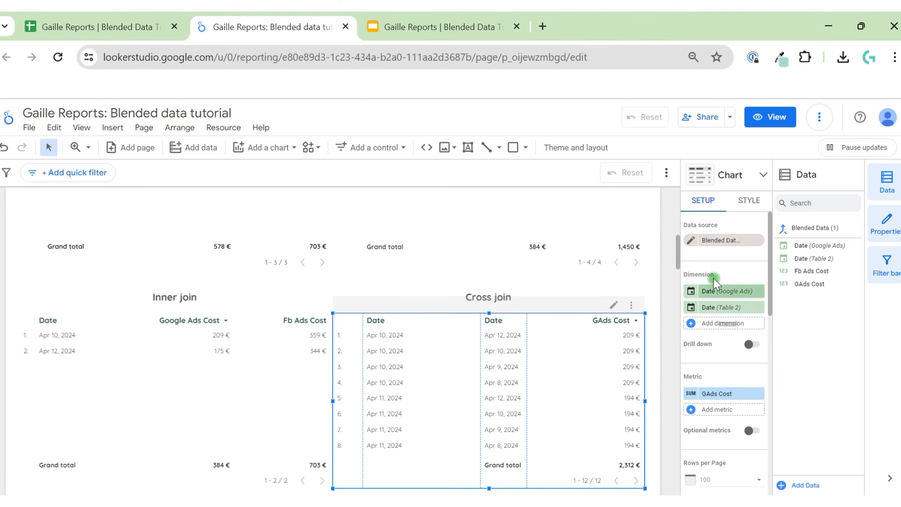
pyautogui.click(690, 241)
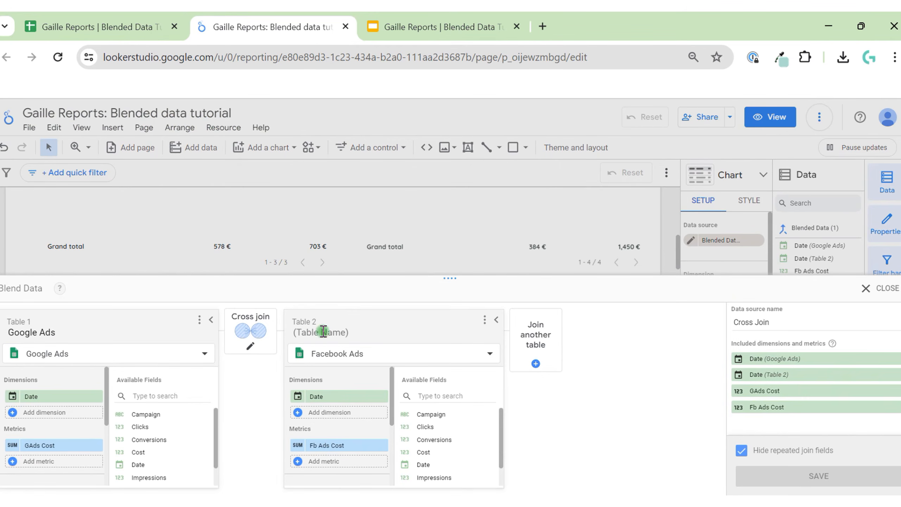
pyautogui.write('Facebook Ads')
pyautogui.click(766, 477)
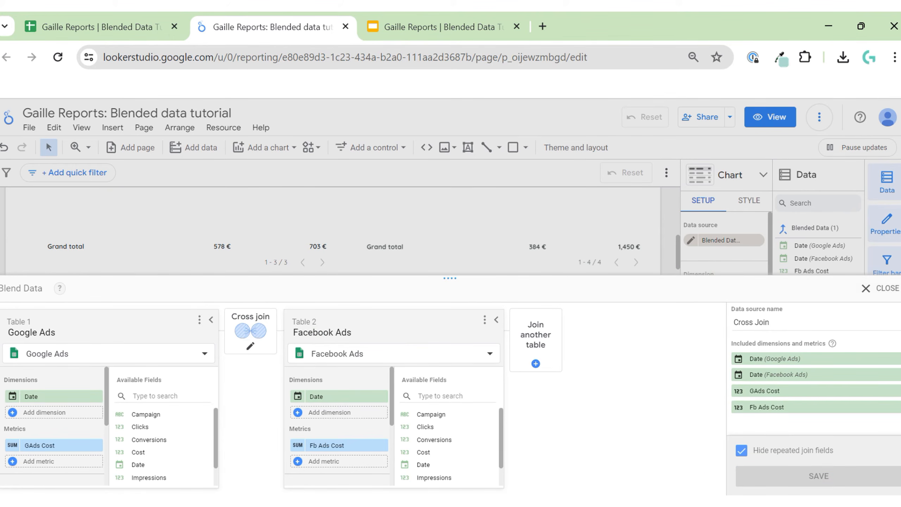
pyautogui.click(885, 287)
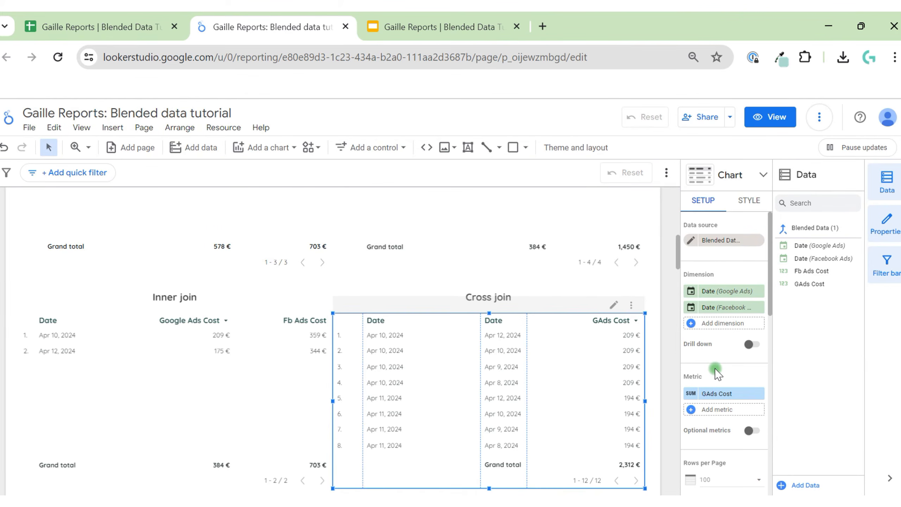
# - Add Fb Ads Cost as a second metric to the Cross join table and fit its columns to the data
pyautogui.scroll(-1, 719, 380)
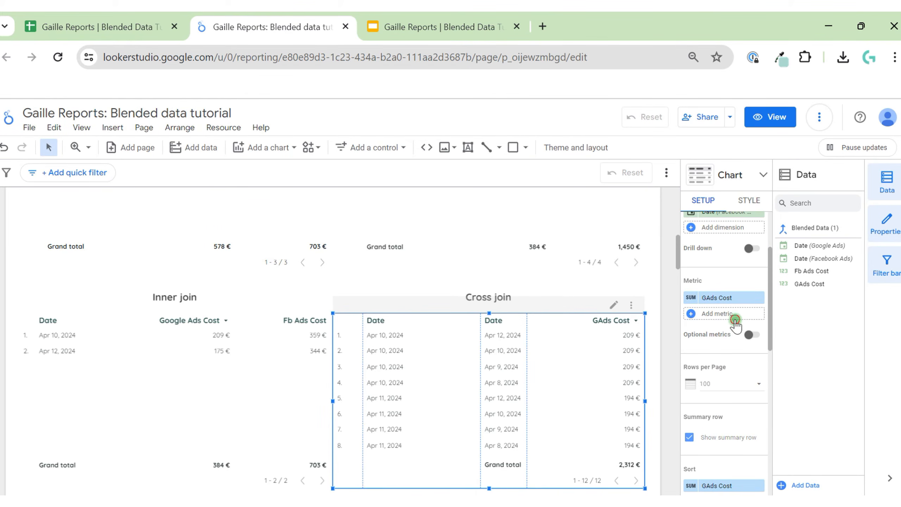
pyautogui.click(735, 322)
pyautogui.scroll(-2, 718, 426)
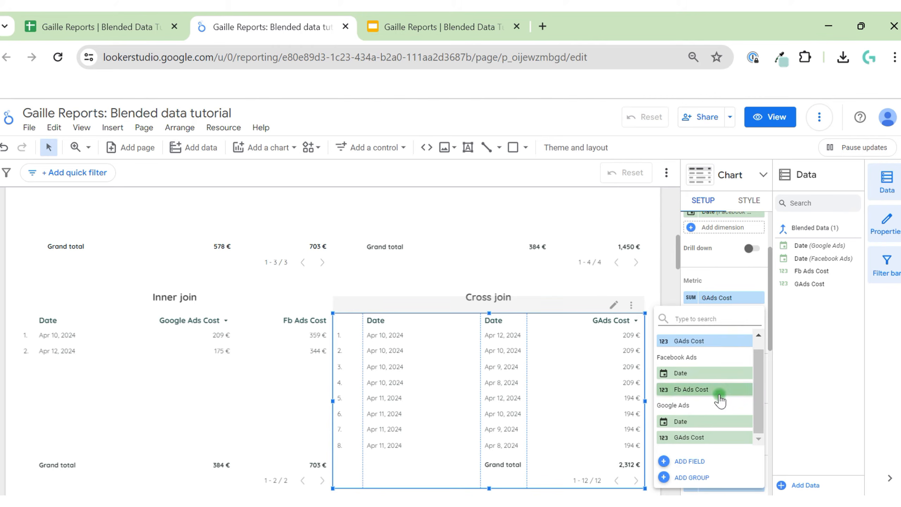
pyautogui.click(720, 397)
pyautogui.rightClick(449, 368)
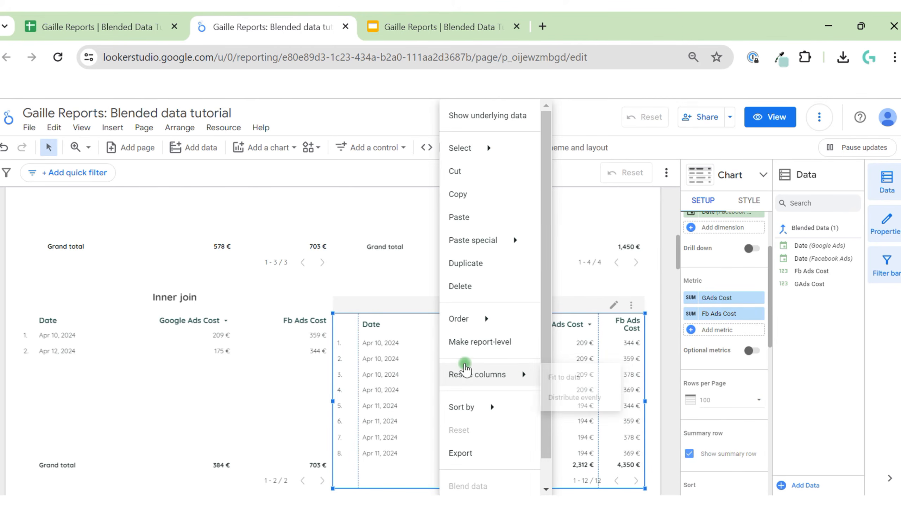
pyautogui.moveTo(450, 370)
pyautogui.click(570, 385)
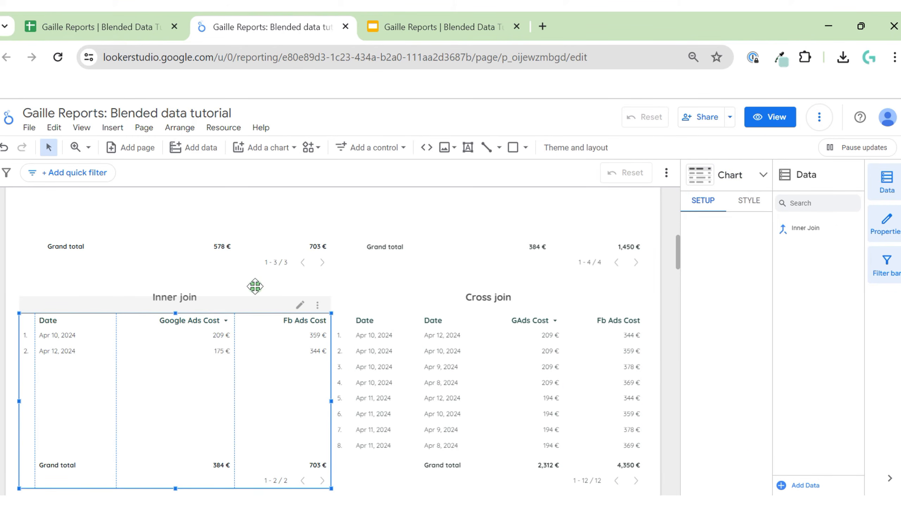
pyautogui.scroll(5, 256, 286)
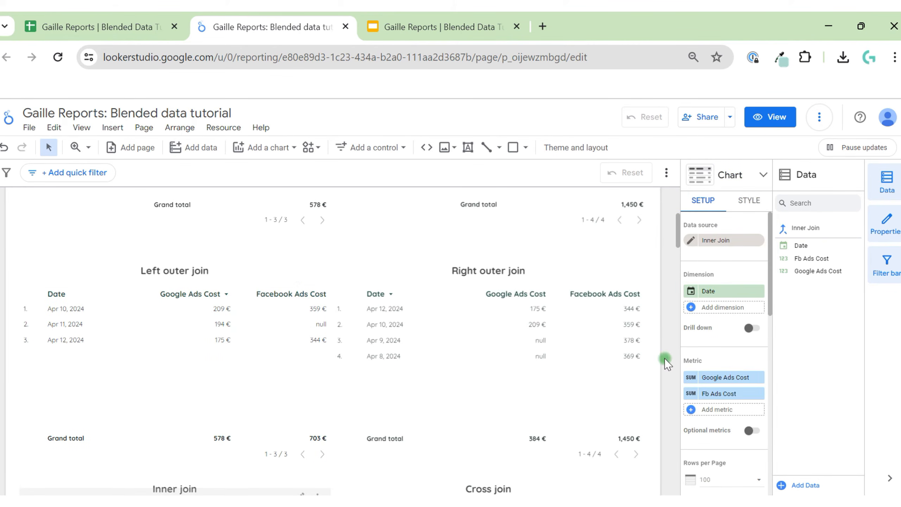
pyautogui.scroll(-5, 664, 358)
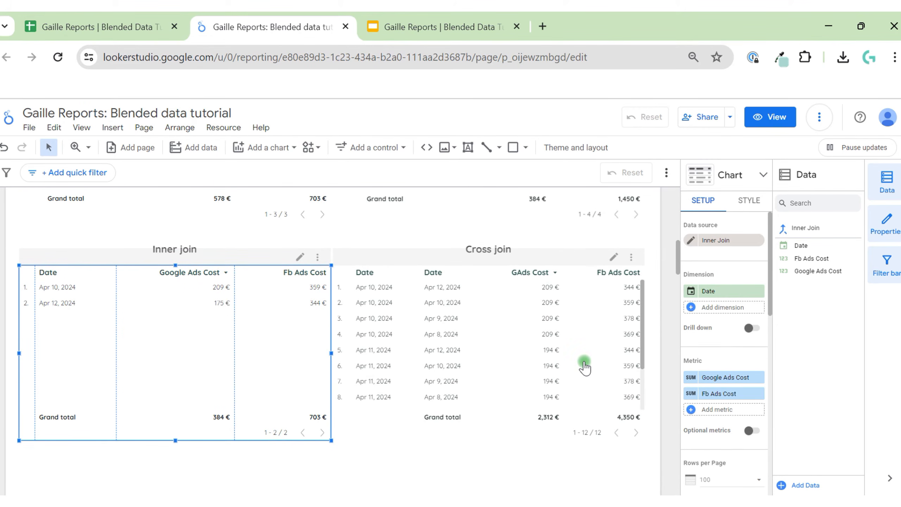
pyautogui.scroll(2, 336, 246)
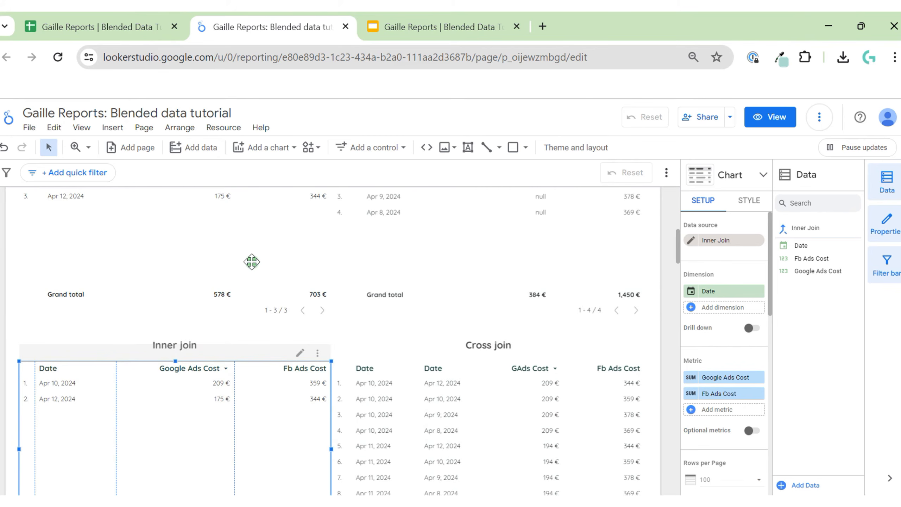
pyautogui.scroll(-3, 654, 417)
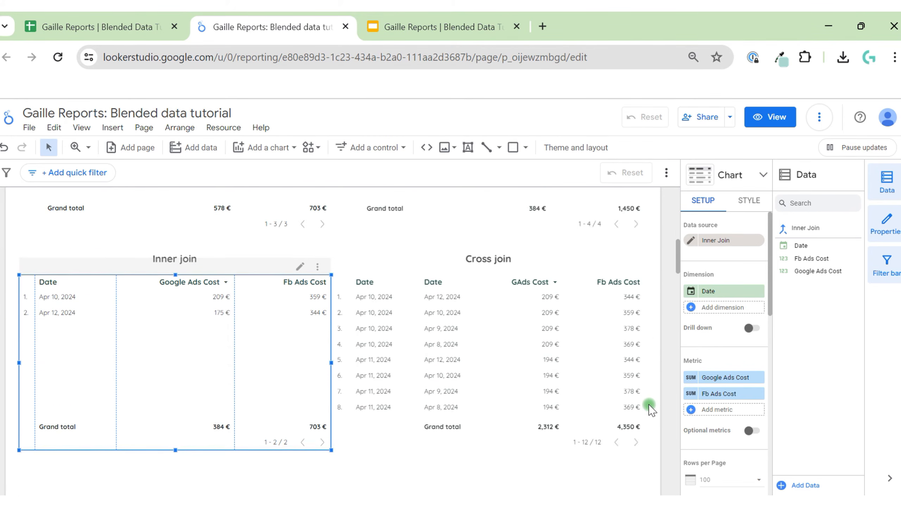
# - Switch to the Blended Data Tutorial spreadsheet in Google Sheets and copy the first Google Ads data row to I2
pyautogui.click(96, 26)
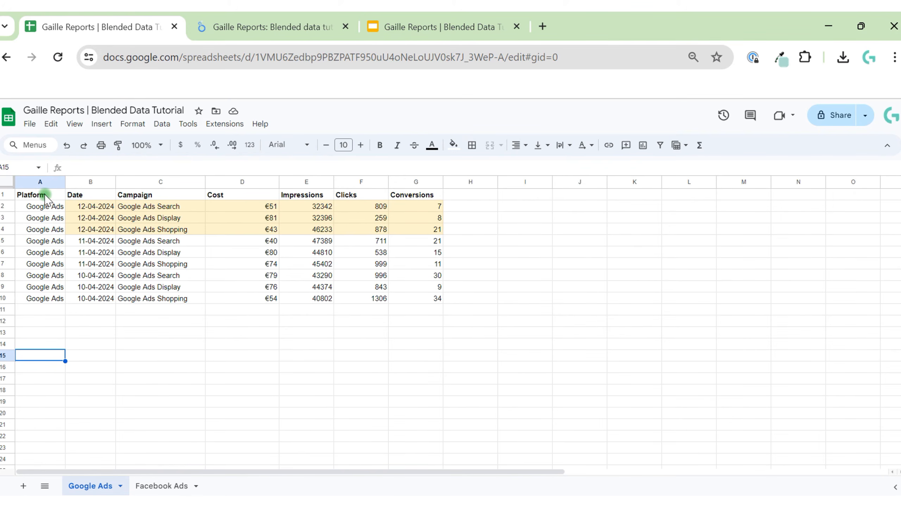
pyautogui.moveTo(24, 211); pyautogui.dragTo(406, 210)
pyautogui.hotkey('ctrl', 'c')
pyautogui.click(539, 212)
pyautogui.hotkey('ctrl', 'v')
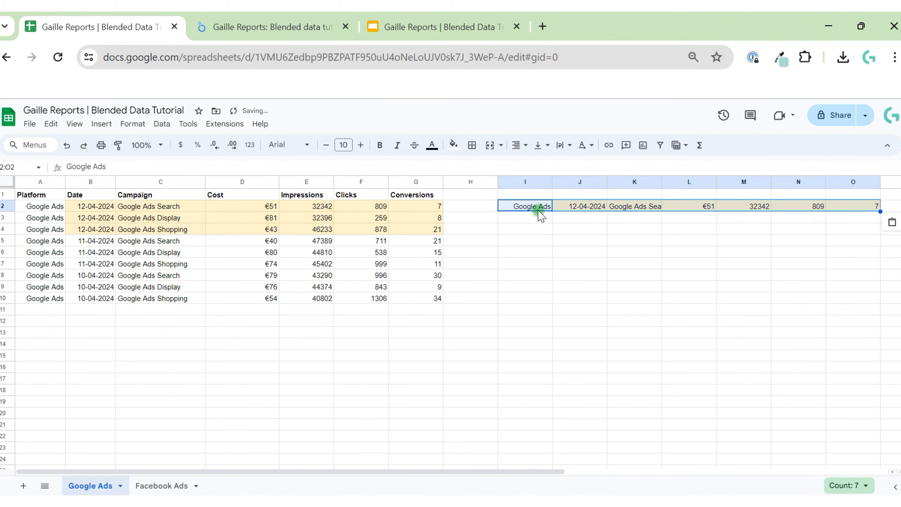
# - Delete the campaign, impressions, clicks and conversions columns of the copied row, keeping only platform, date and cost
pyautogui.click(648, 218)
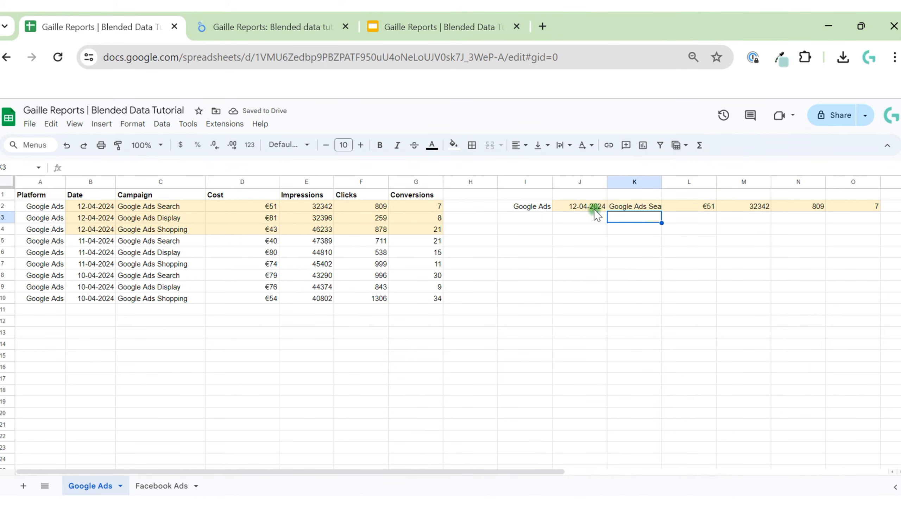
pyautogui.click(534, 181)
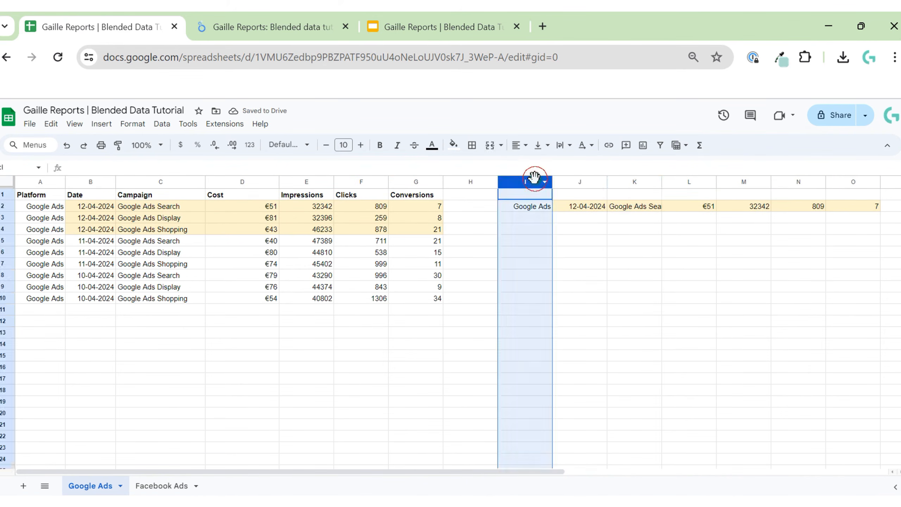
pyautogui.click(629, 183)
pyautogui.rightClick(630, 182)
pyautogui.click(667, 264)
pyautogui.click(681, 253)
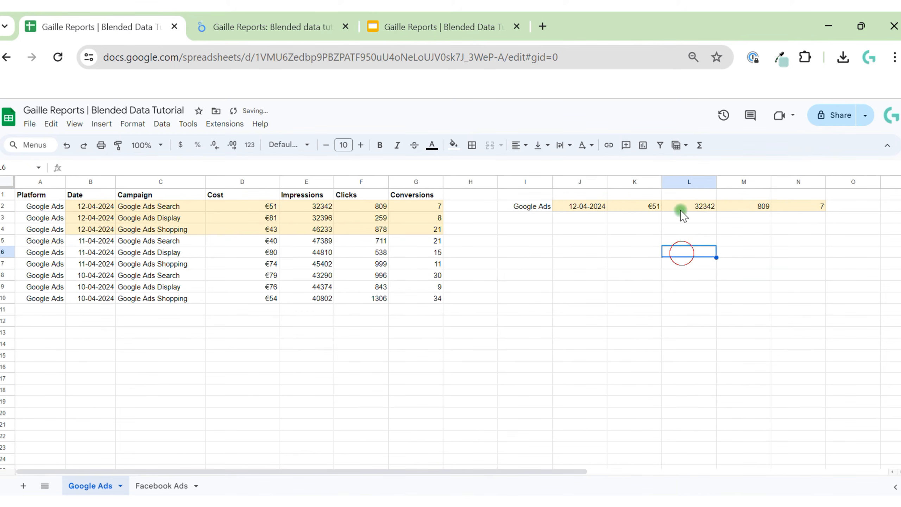
pyautogui.moveTo(688, 181); pyautogui.dragTo(804, 181)
pyautogui.rightClick(804, 181)
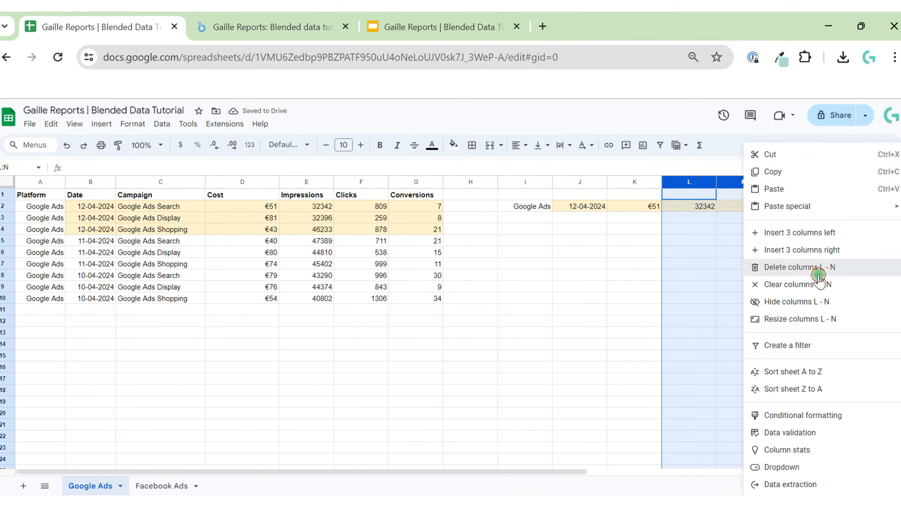
pyautogui.click(819, 274)
pyautogui.click(586, 321)
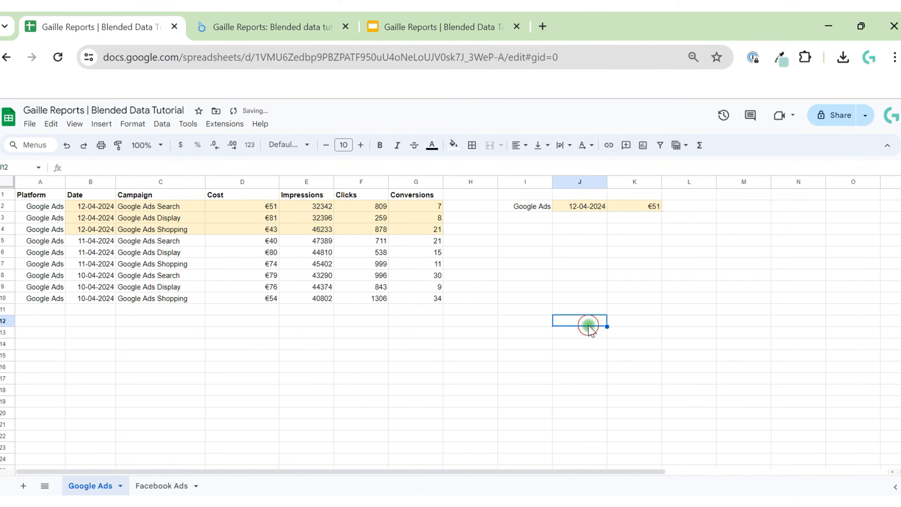
# - Enter the first Facebook Ads date, 12-04-2024, in cell L2 of the Google Ads sheet
pyautogui.click(166, 486)
pyautogui.click(254, 290)
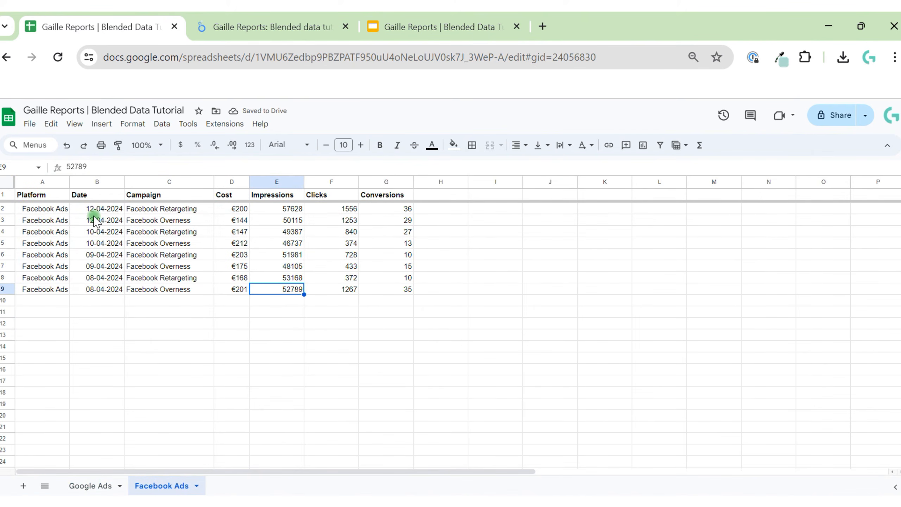
pyautogui.click(113, 486)
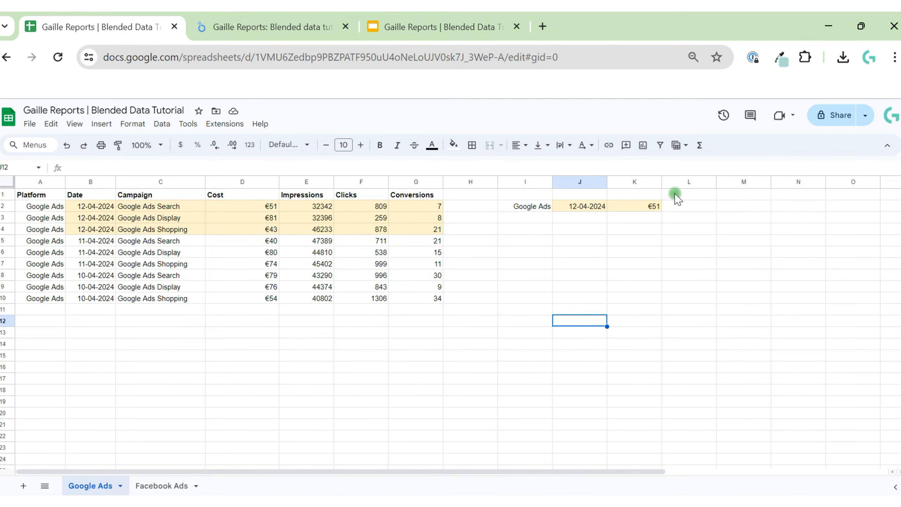
pyautogui.click(689, 206)
pyautogui.write('12-04-2024')
# - Copy the first Facebook Ads cost, €200, into cell M2 of the Google Ads sheet
pyautogui.click(162, 486)
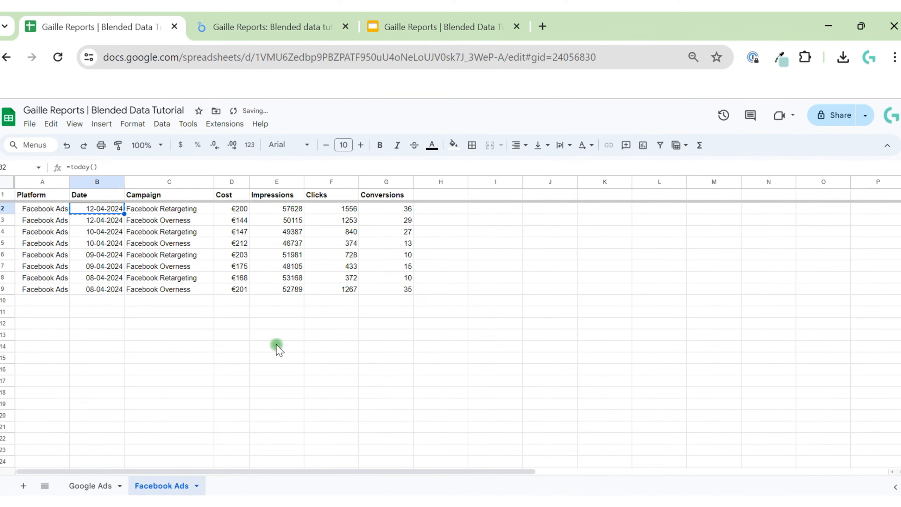
pyautogui.click(245, 220)
pyautogui.click(245, 209)
pyautogui.hotkey('ctrl', 'c')
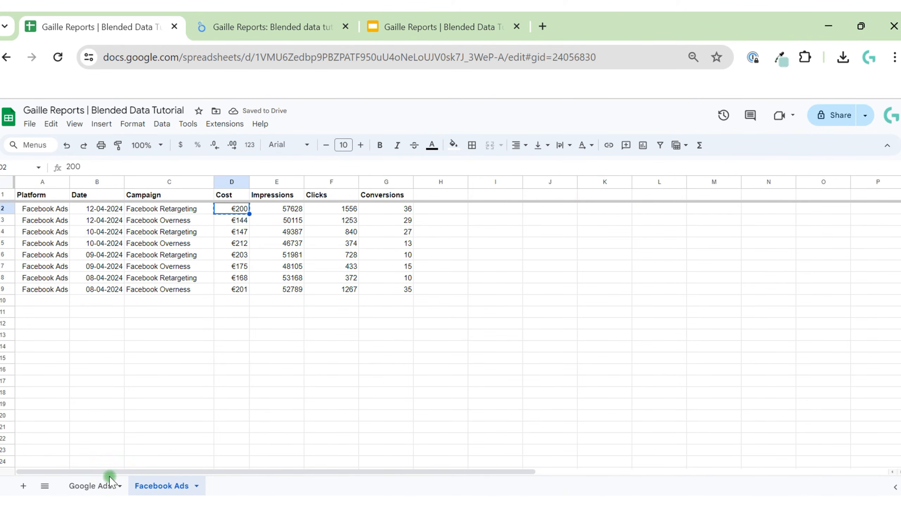
pyautogui.click(113, 485)
pyautogui.click(732, 199)
pyautogui.hotkey('ctrl', 'v')
pyautogui.hotkey('ctrl', 'x')
pyautogui.click(732, 206)
pyautogui.hotkey('ctrl', 'v')
pyautogui.click(616, 241)
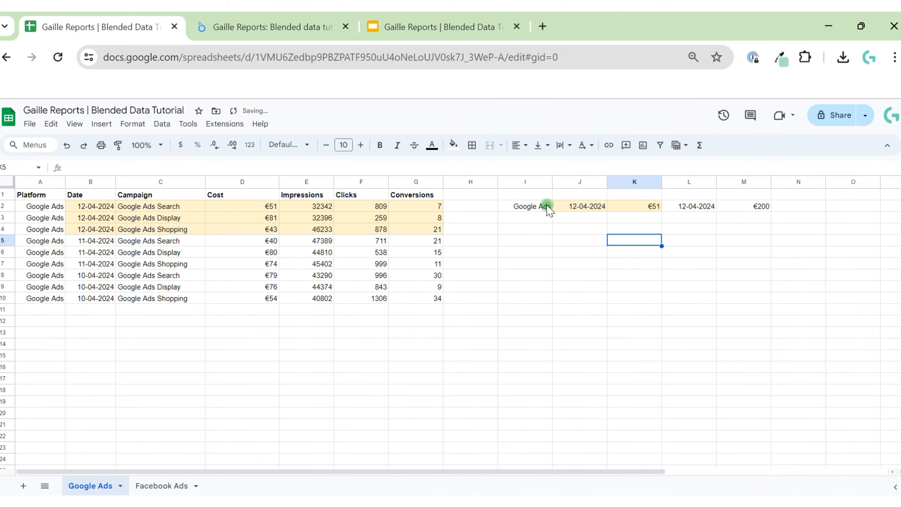
# - Duplicate the Google Ads platform, date and cost cells I2:K2 into rows 3 and 4
pyautogui.moveTo(582, 206); pyautogui.dragTo(622, 215)
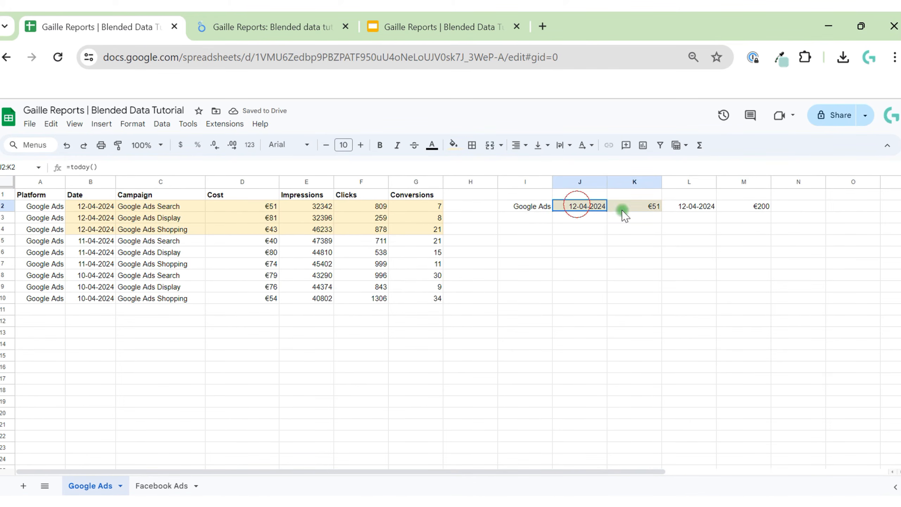
pyautogui.hotkey('ctrl', 'c')
pyautogui.moveTo(533, 207); pyautogui.dragTo(648, 206)
pyautogui.hotkey('ctrl', 'c')
pyautogui.click(518, 227)
pyautogui.hotkey('ctrl', 'v')
pyautogui.hotkey('ctrl', 'z')
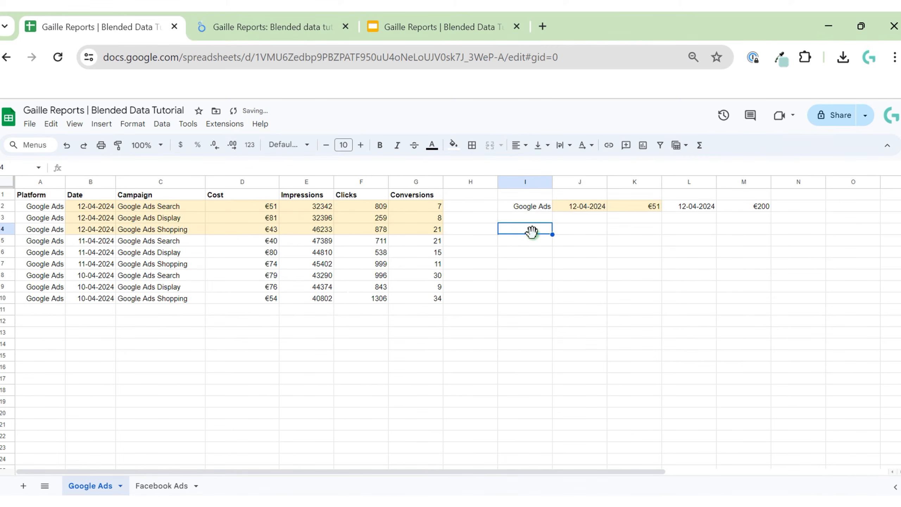
pyautogui.hotkey('ctrl', 'v')
pyautogui.click(536, 218)
pyautogui.hotkey('ctrl', 'v')
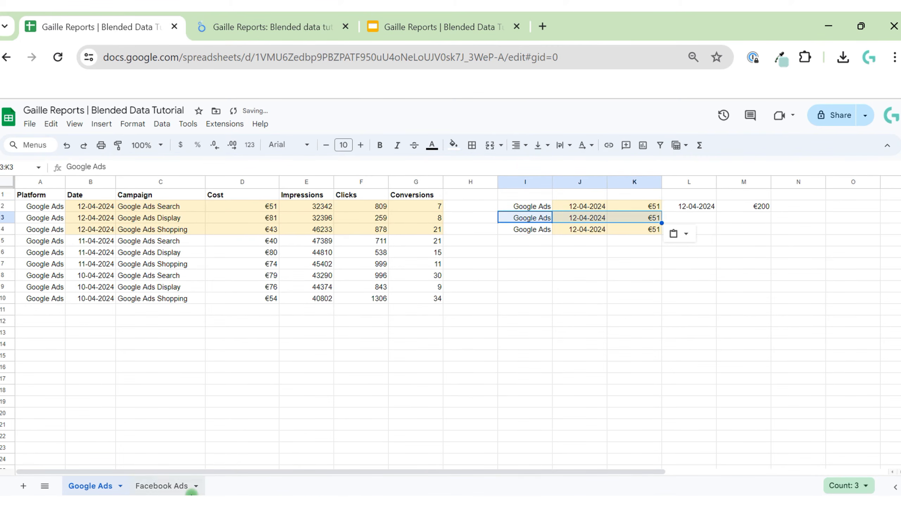
# - Copy the Facebook Ads date 10-04-2024 into cell L3 of the Google Ads sheet
pyautogui.click(182, 486)
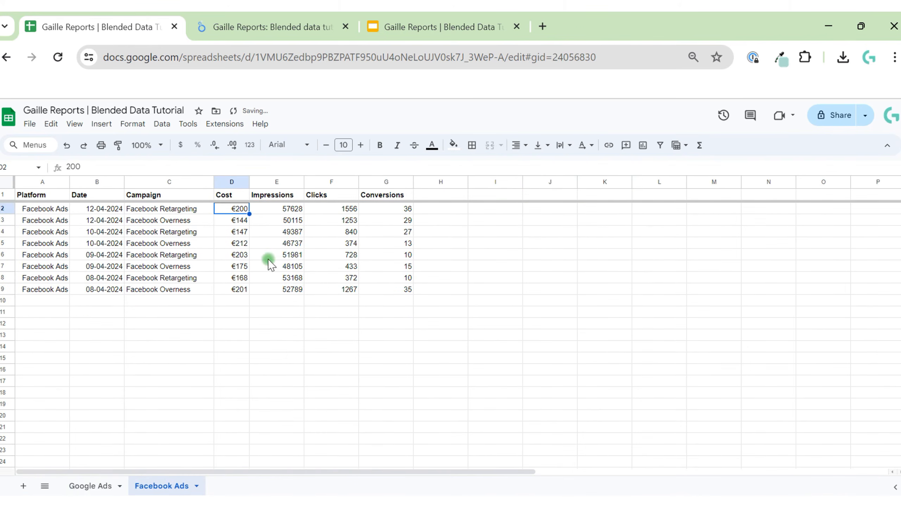
pyautogui.moveTo(116, 222); pyautogui.dragTo(118, 295)
pyautogui.click(110, 233)
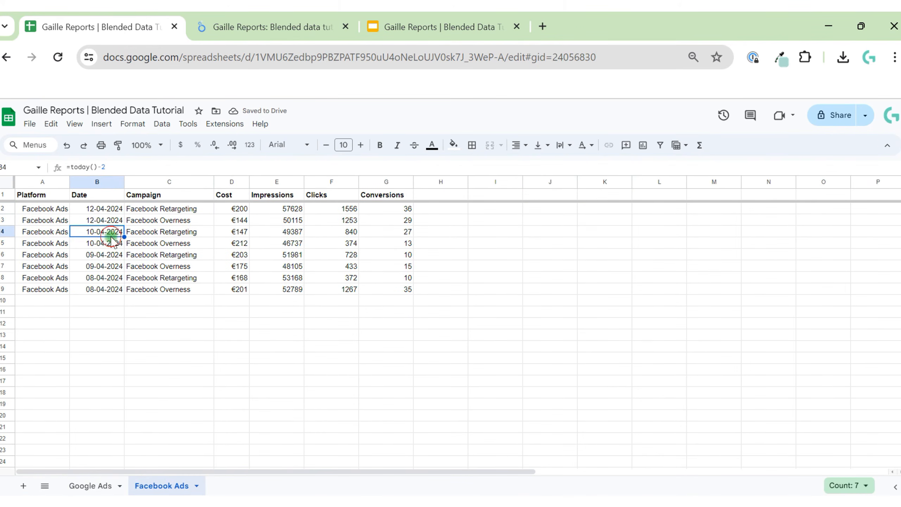
pyautogui.click(94, 486)
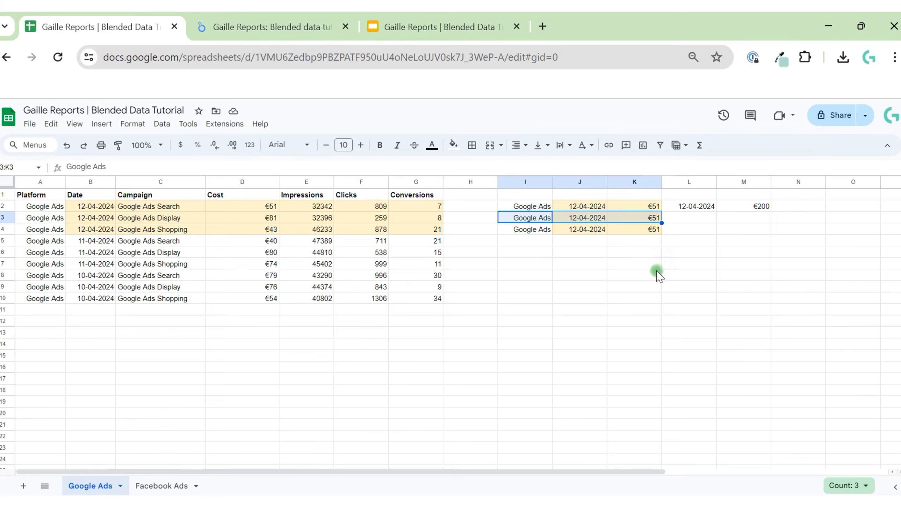
pyautogui.click(683, 218)
pyautogui.hotkey('ctrl', 'v')
# - Copy the Facebook Ads costs €147 and €212 into cells M3:M4 of the Google Ads sheet
pyautogui.click(161, 486)
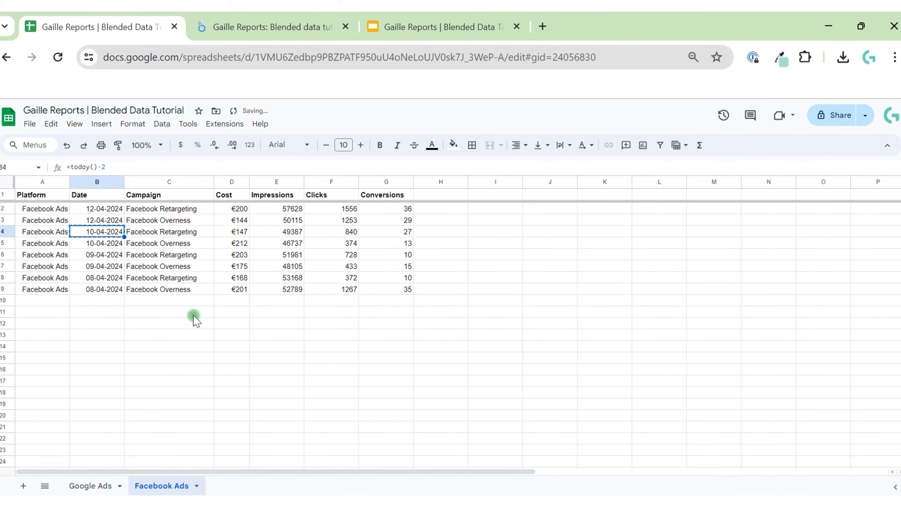
pyautogui.moveTo(231, 231); pyautogui.dragTo(234, 244)
pyautogui.hotkey('ctrl', 'c')
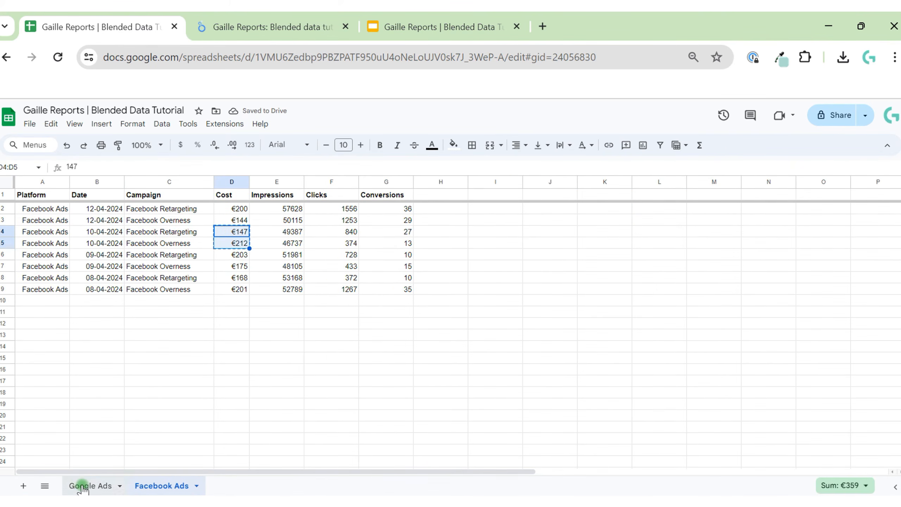
pyautogui.click(84, 485)
pyautogui.click(744, 218)
pyautogui.hotkey('ctrl', 'v')
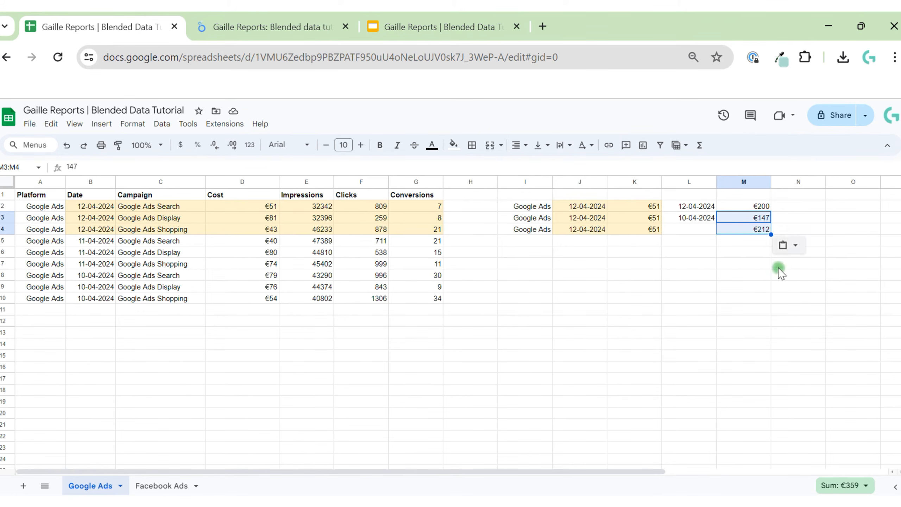
pyautogui.click(799, 298)
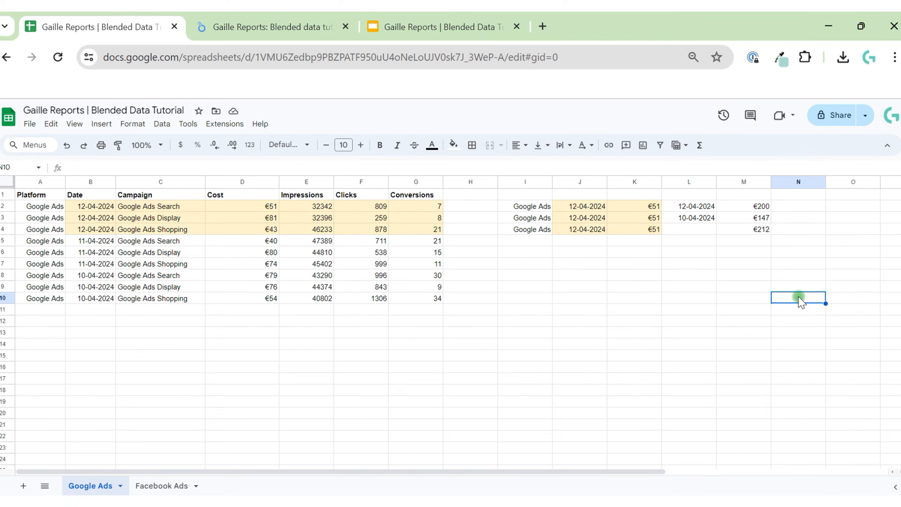
# - Clear the example contents from cells I1:N6 of the Google Ads sheet
pyautogui.moveTo(790, 258); pyautogui.dragTo(508, 197)
pyautogui.press('Delete')
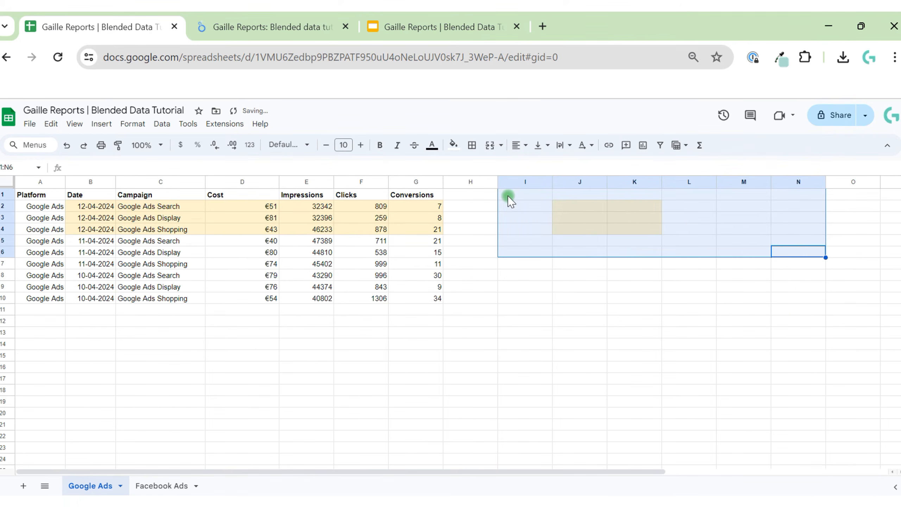
pyautogui.click(518, 321)
# - Copy the Google Ads dates 12-04-2024 and 11-04-2024 into cells J2 and J3
pyautogui.click(85, 208)
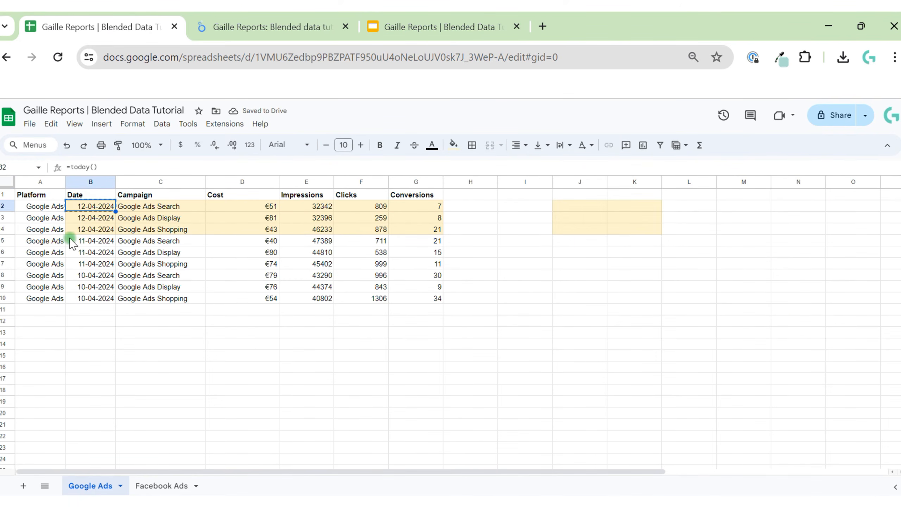
pyautogui.click(577, 207)
pyautogui.hotkey('ctrl', 'v')
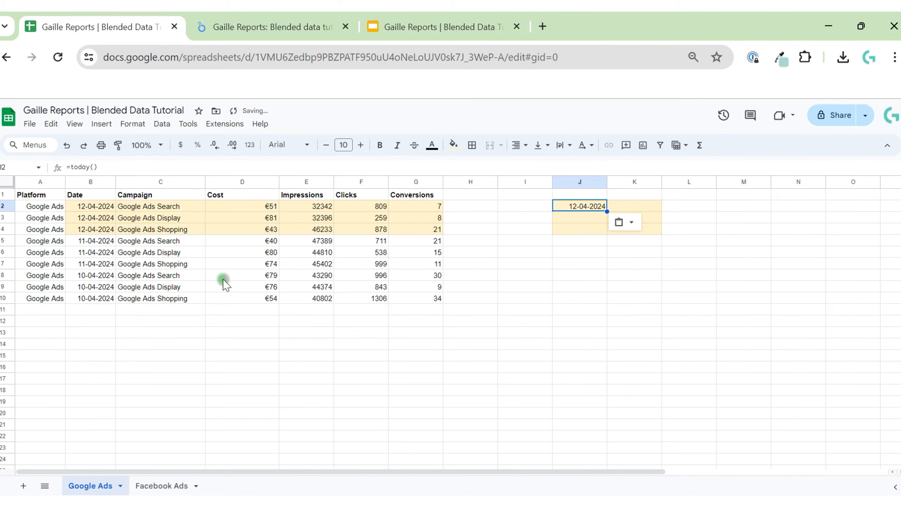
pyautogui.click(95, 231)
pyautogui.click(98, 251)
pyautogui.write('12-04-2024')
pyautogui.hotkey('ctrl', 'z')
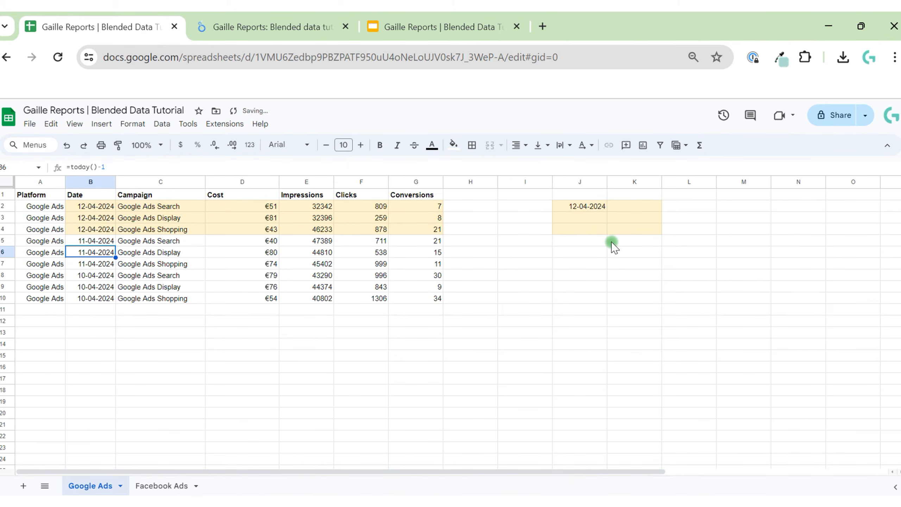
pyautogui.click(590, 218)
pyautogui.write('11-04-2024')
# - Copy the Google Ads date 10-04-2024 into cell J4
pyautogui.click(96, 276)
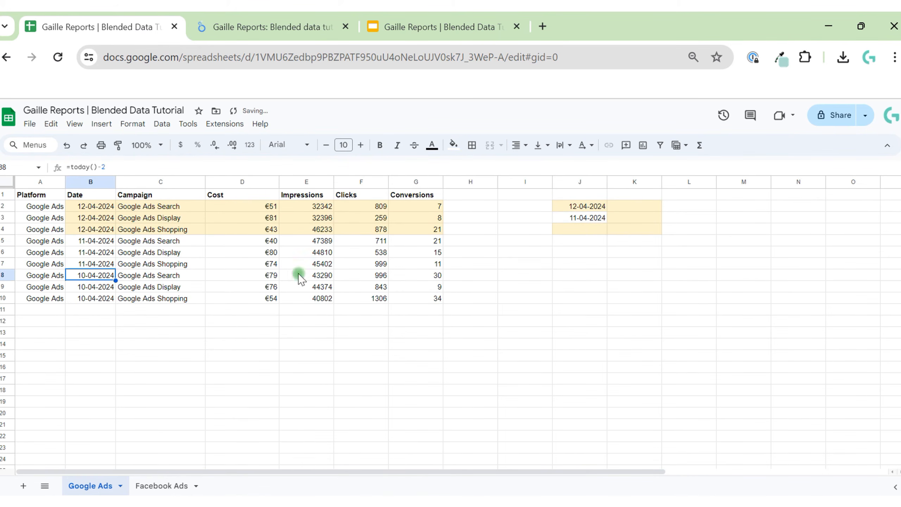
pyautogui.hotkey('ctrl', 'c')
pyautogui.click(591, 230)
pyautogui.hotkey('ctrl', 'v')
pyautogui.click(596, 206)
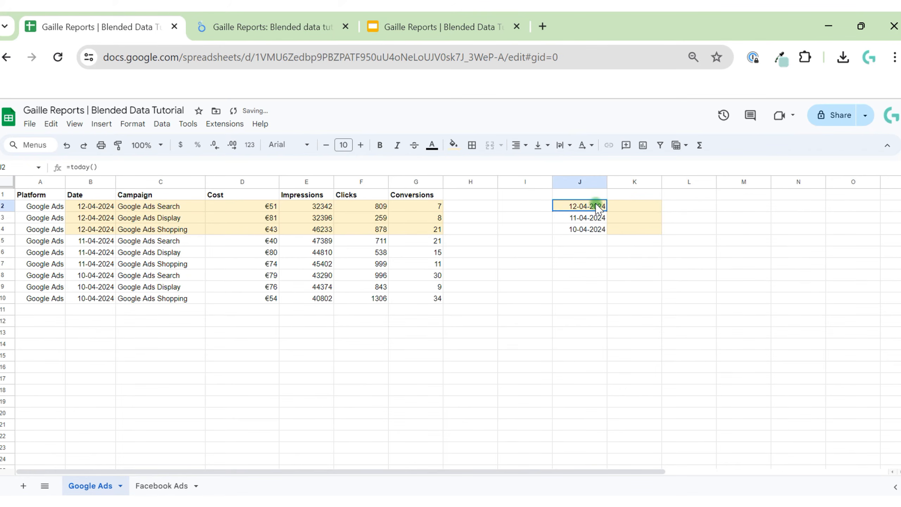
# - Fill cells K2:K4 of the Google Ads sheet with the first Facebook Ads date, 12-04-2024, beside the three Google Ads dates
pyautogui.click(147, 484)
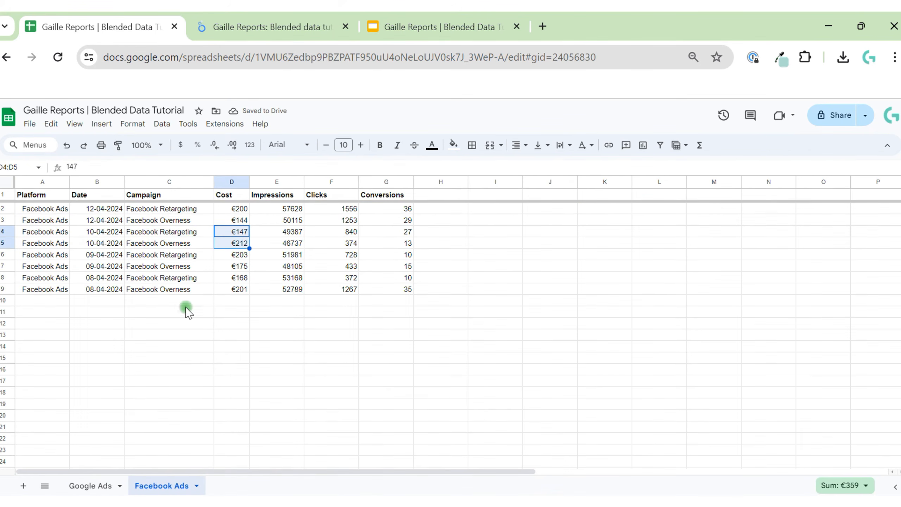
pyautogui.click(101, 209)
pyautogui.click(91, 485)
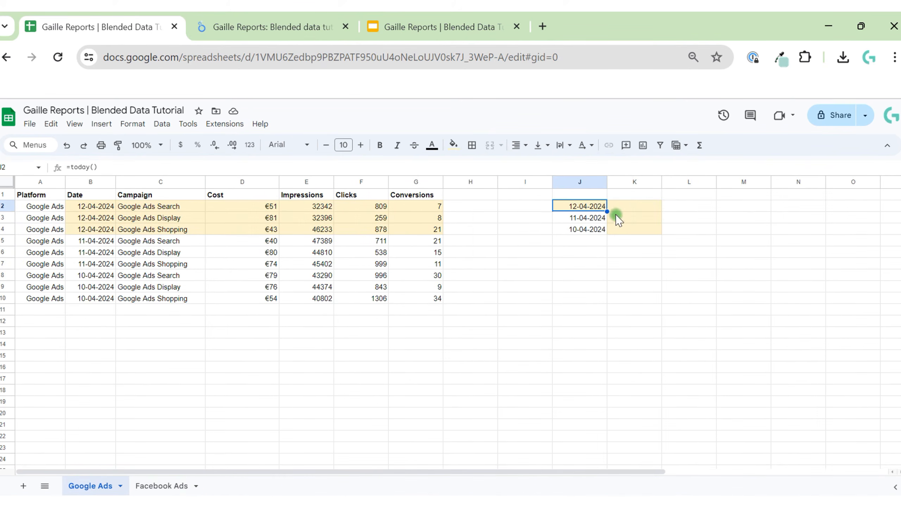
pyautogui.hotkey('ctrl', 'c')
pyautogui.click(650, 207)
pyautogui.hotkey('ctrl', 'v')
pyautogui.click(644, 217)
pyautogui.hotkey('ctrl', 'v')
pyautogui.click(652, 229)
pyautogui.hotkey('ctrl', 'v')
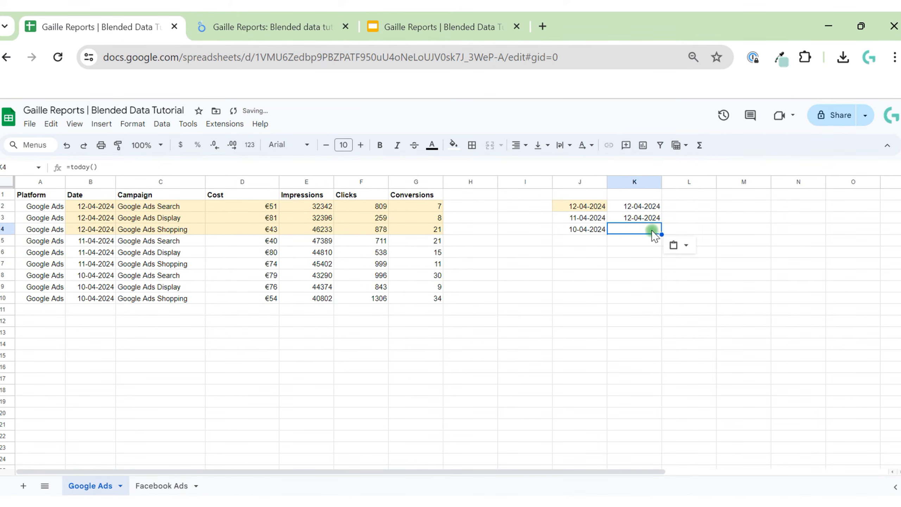
# - Clear the example dates from columns J and K, and remove the leftover yellow fill by copying a blank cell over J1 and J2
pyautogui.moveTo(560, 195); pyautogui.dragTo(713, 267)
pyautogui.press('Delete')
pyautogui.click(638, 272)
pyautogui.hotkey('ctrl', 'c')
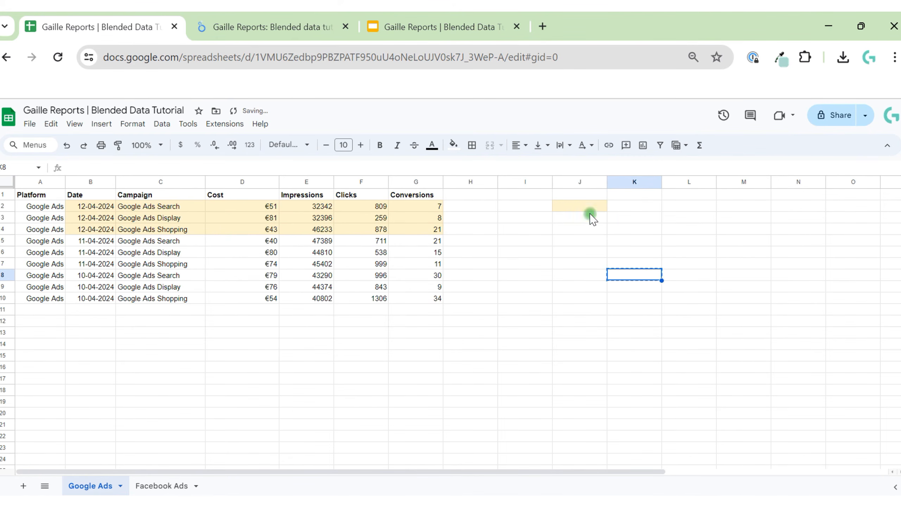
pyautogui.click(587, 196)
pyautogui.hotkey('ctrl', 'v')
pyautogui.click(594, 208)
pyautogui.hotkey('ctrl', 'v')
pyautogui.click(593, 252)
# - Switch to the Looker Studio report and duplicate the Google Ads table together with its title
pyautogui.click(301, 22)
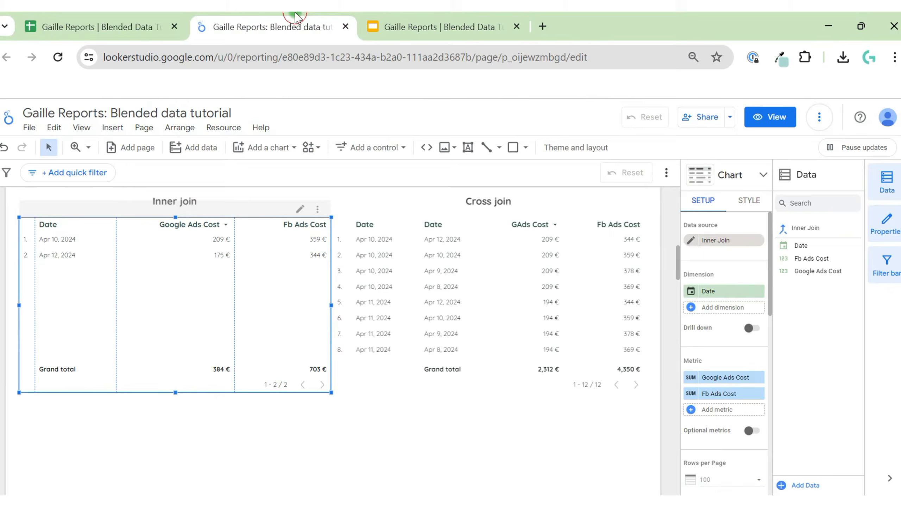
pyautogui.click(658, 356)
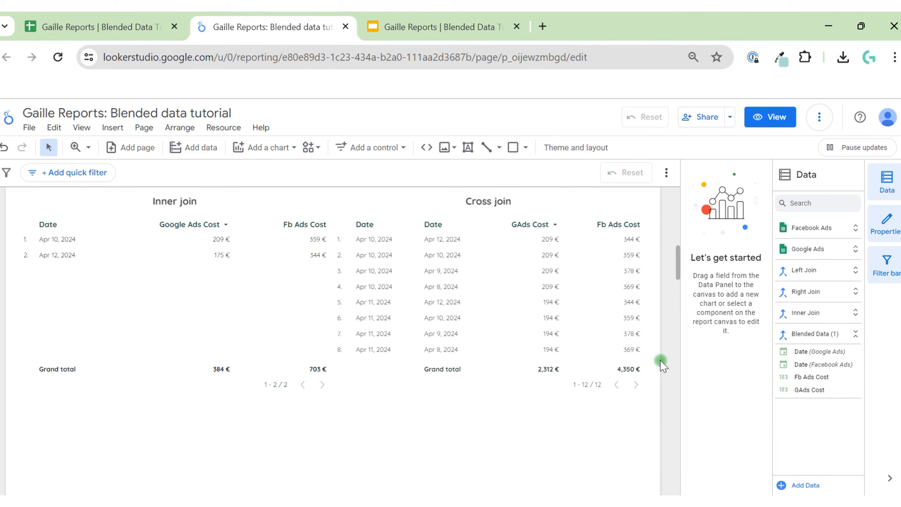
pyautogui.scroll(-3, 663, 366)
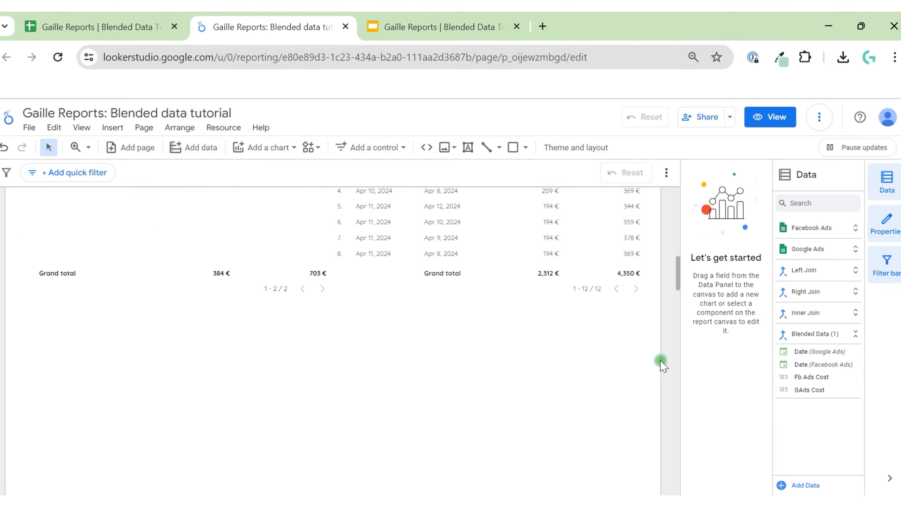
pyautogui.scroll(7, 662, 365)
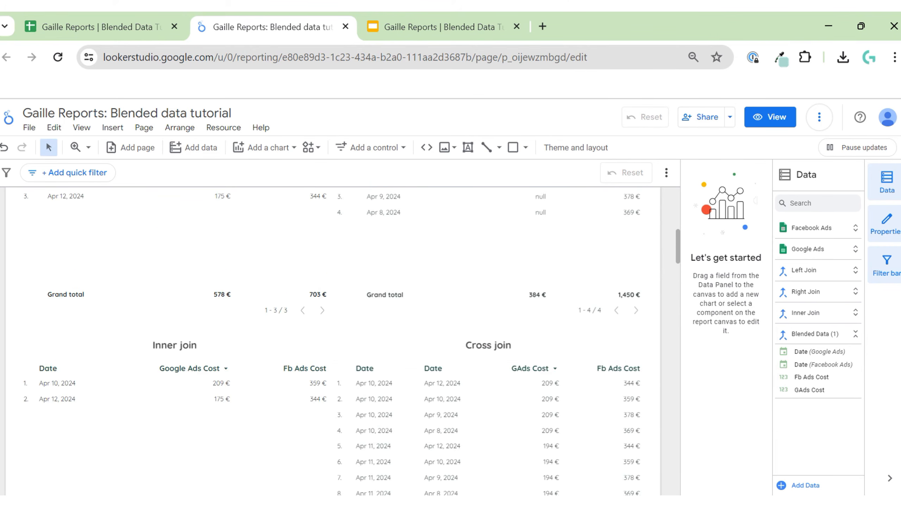
pyautogui.scroll(-3, 106, 302)
pyautogui.scroll(1, 53, 252)
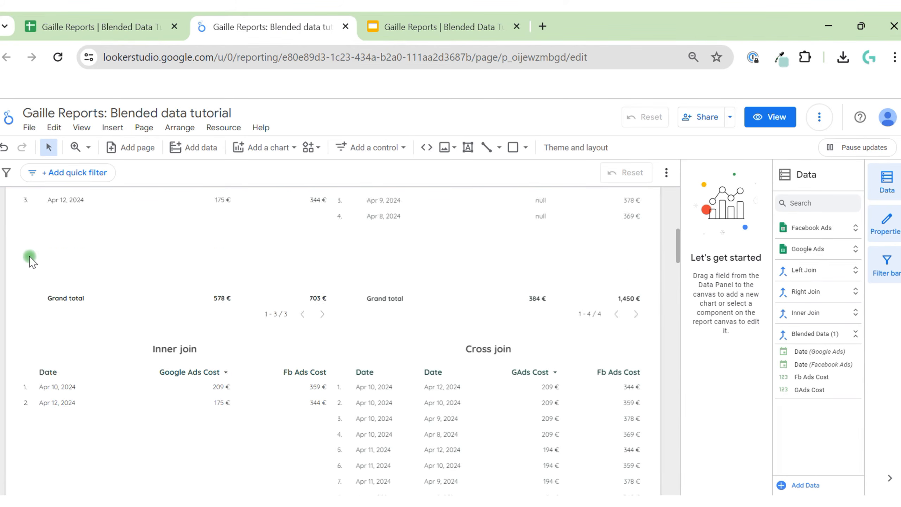
pyautogui.scroll(6, 33, 264)
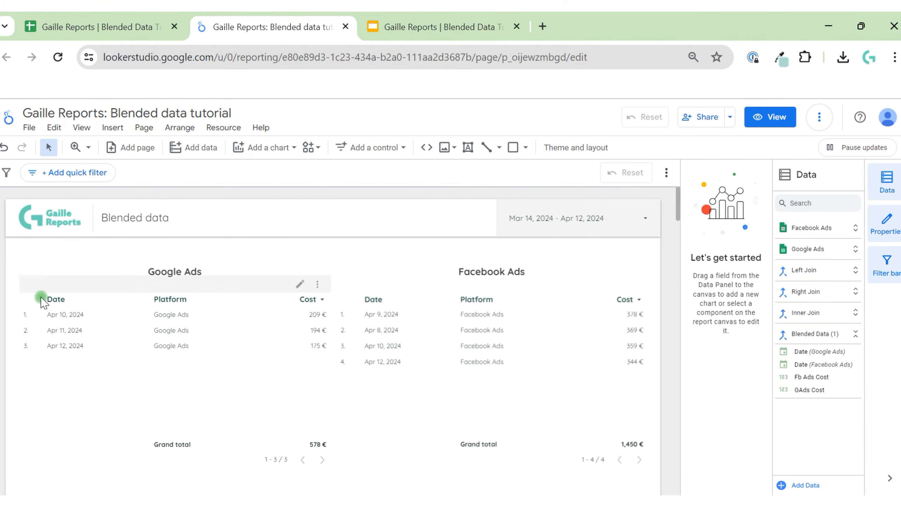
pyautogui.moveTo(8, 256); pyautogui.dragTo(254, 303)
pyautogui.hotkey('ctrl', 'c')
pyautogui.hotkey('ctrl', 'v')
# - Move the copied Google Ads title and table down the page, below the Inner join and Cross join tables
pyautogui.press('Down')
pyautogui.press('Down')
pyautogui.press('Down')
pyautogui.press('Down')
pyautogui.press('Down')
pyautogui.press('Down')
pyautogui.press('Down')
pyautogui.press('Down')
pyautogui.press('Down')
pyautogui.press('Down')
pyautogui.press('Down')
pyautogui.press('Down')
pyautogui.press('Down')
pyautogui.press('Down')
pyautogui.press('Down')
pyautogui.press('Down')
pyautogui.press('Down')
pyautogui.press('Down')
pyautogui.press('Down')
pyautogui.press('Down')
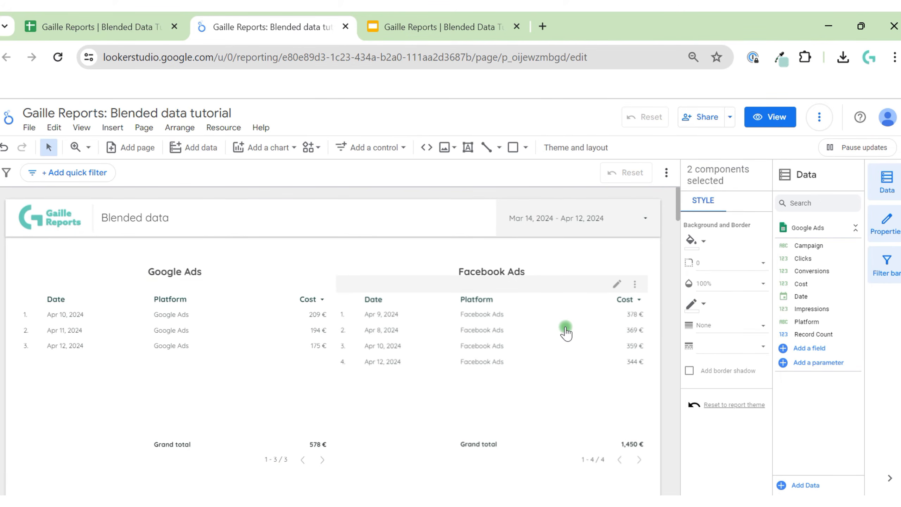
pyautogui.scroll(-7, 669, 354)
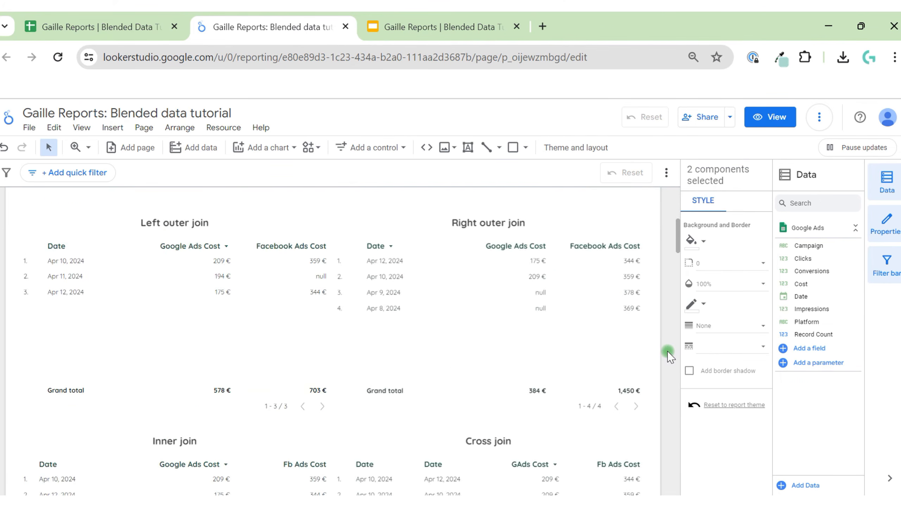
pyautogui.scroll(-3, 669, 355)
pyautogui.press('Down')
pyautogui.press('Down')
pyautogui.press('Down')
pyautogui.press('Down')
pyautogui.press('Down')
pyautogui.press('Down')
pyautogui.press('Down')
pyautogui.press('Down')
pyautogui.press('Down')
pyautogui.press('Down')
pyautogui.press('Down')
pyautogui.press('Down')
pyautogui.press('Down')
pyautogui.press('Down')
pyautogui.press('Down')
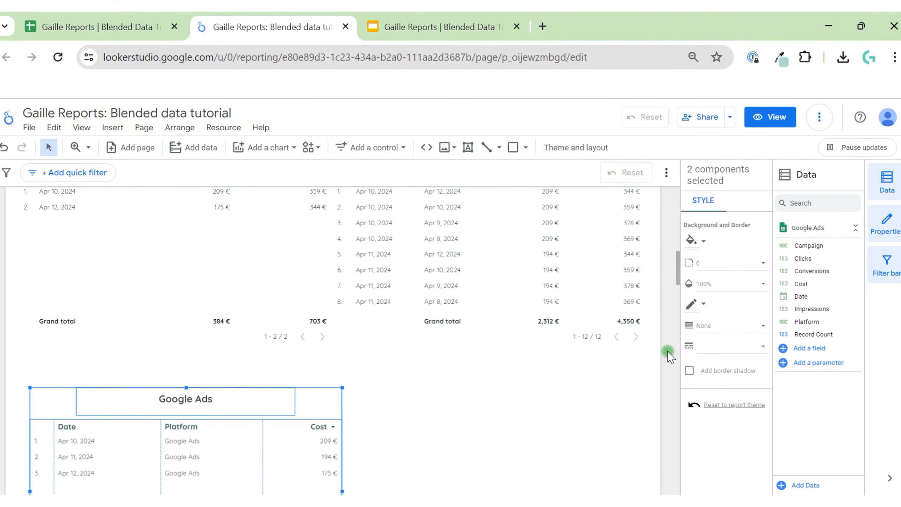
# - Widen the copied Google Ads table on both sides to span the full content width of the page
pyautogui.scroll(-3, 287, 424)
pyautogui.click(393, 407)
pyautogui.click(337, 433)
pyautogui.click(343, 410)
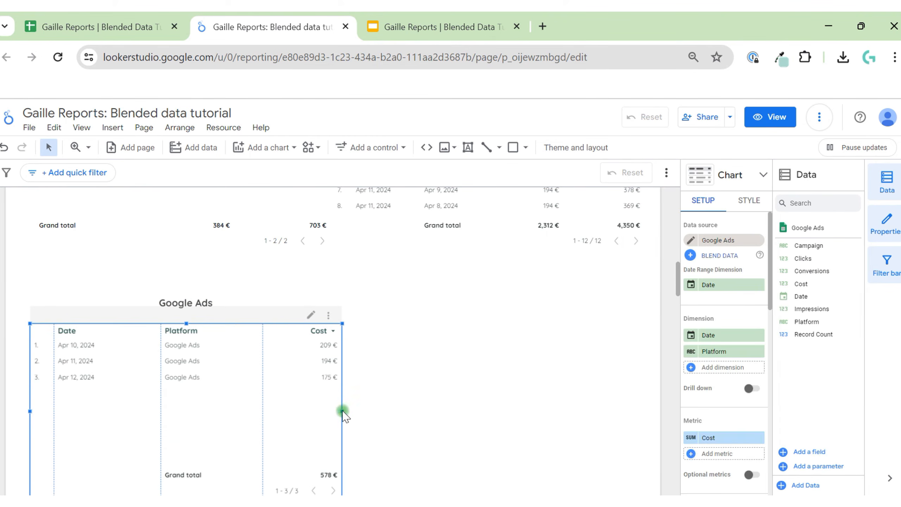
pyautogui.moveTo(341, 411); pyautogui.dragTo(644, 369)
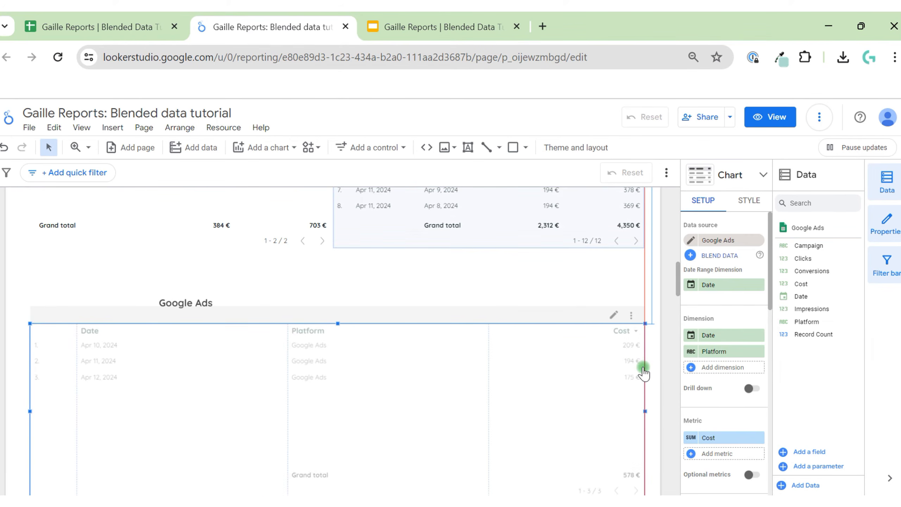
pyautogui.moveTo(31, 411); pyautogui.dragTo(17, 411)
# - Center the copied Google Ads title horizontally over the widened table
pyautogui.click(146, 300)
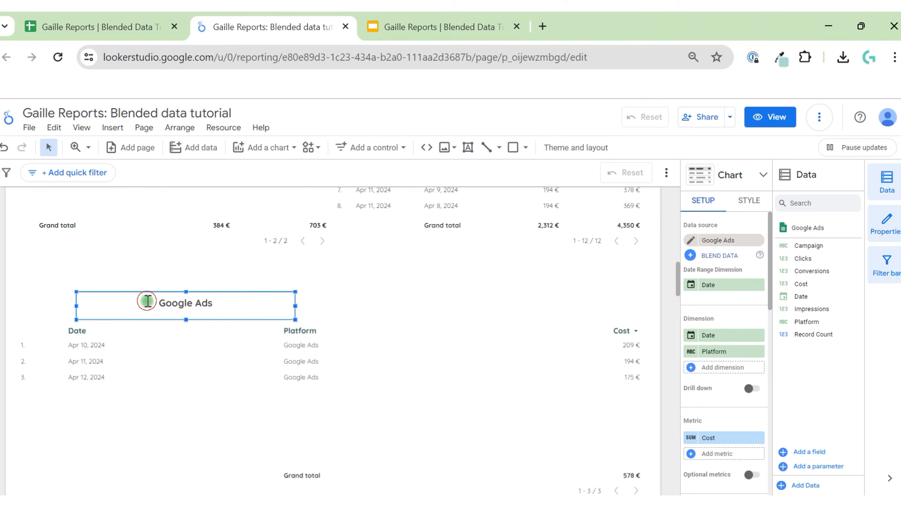
pyautogui.click(18, 295)
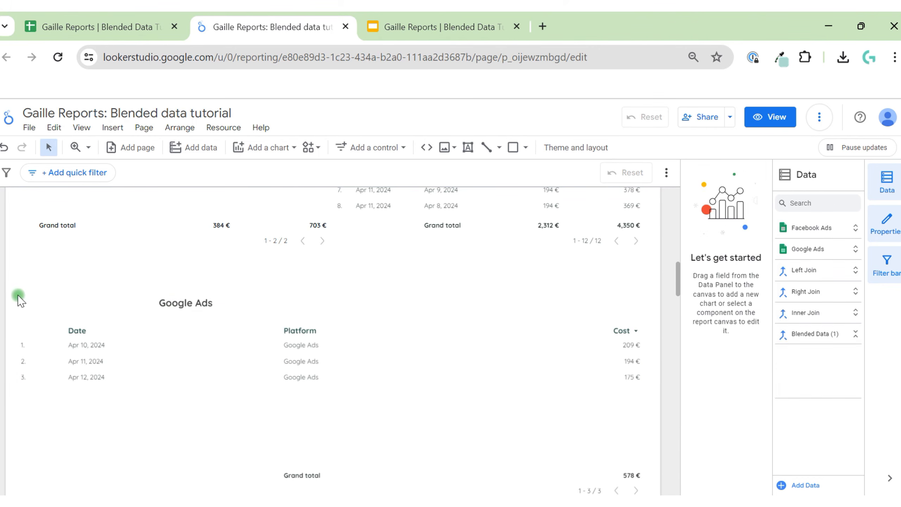
pyautogui.moveTo(20, 300); pyautogui.dragTo(243, 373)
pyautogui.rightClick(243, 374)
pyautogui.moveTo(294, 332)
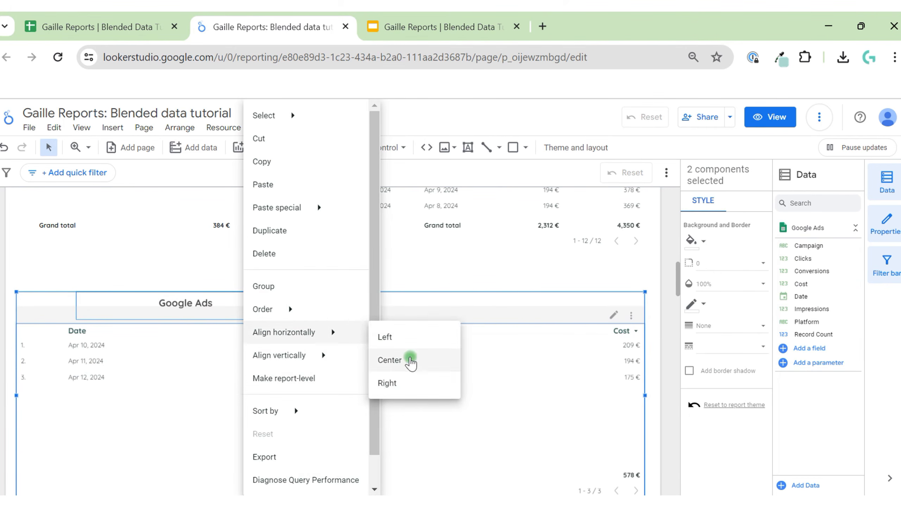
pyautogui.click(411, 361)
pyautogui.click(329, 302)
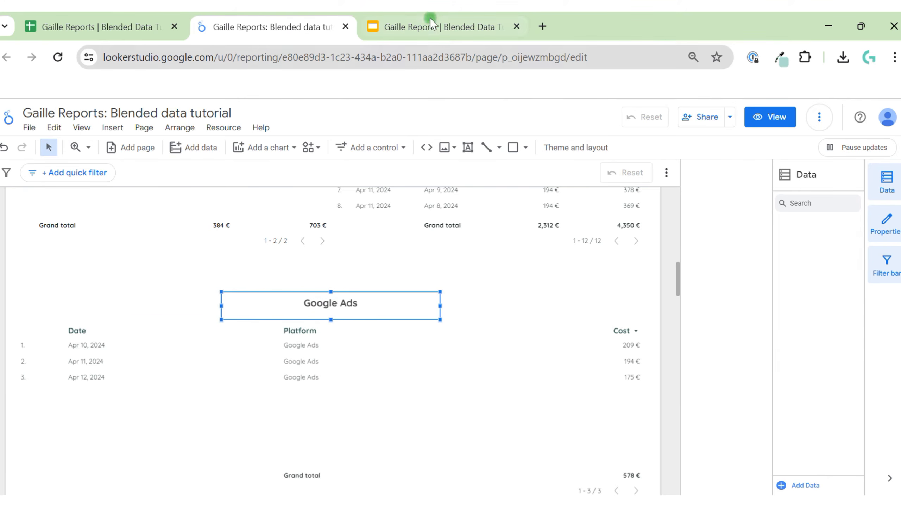
# - Replace the copied table's title with the text "Full outer join" copied from the Google Slides presentation
pyautogui.click(432, 29)
pyautogui.doubleClick(394, 405)
pyautogui.hotkey('ctrl', 'a')
pyautogui.hotkey('ctrl', 'c')
pyautogui.click(266, 16)
pyautogui.doubleClick(360, 304)
pyautogui.hotkey('ctrl', 'a')
pyautogui.hotkey('ctrl', 'v')
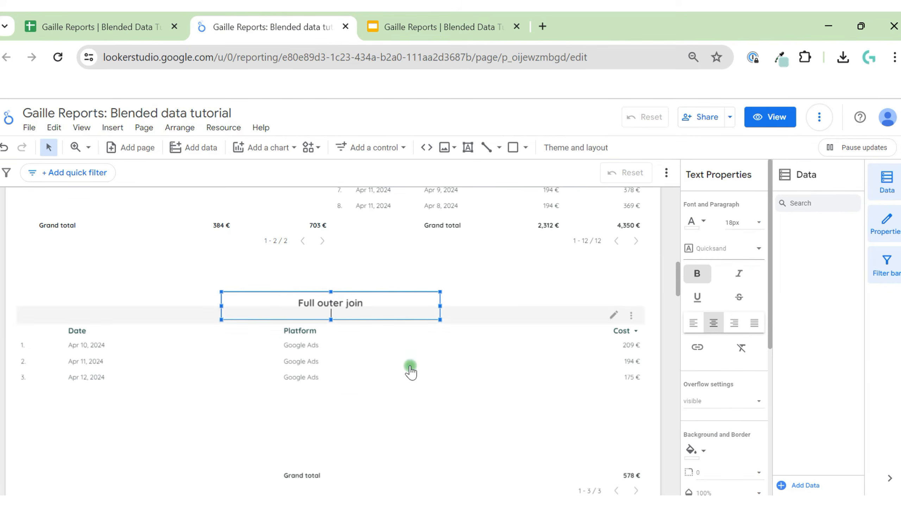
# - Open the blend data editor for the Full outer join table's Google Ads data source
pyautogui.click(412, 348)
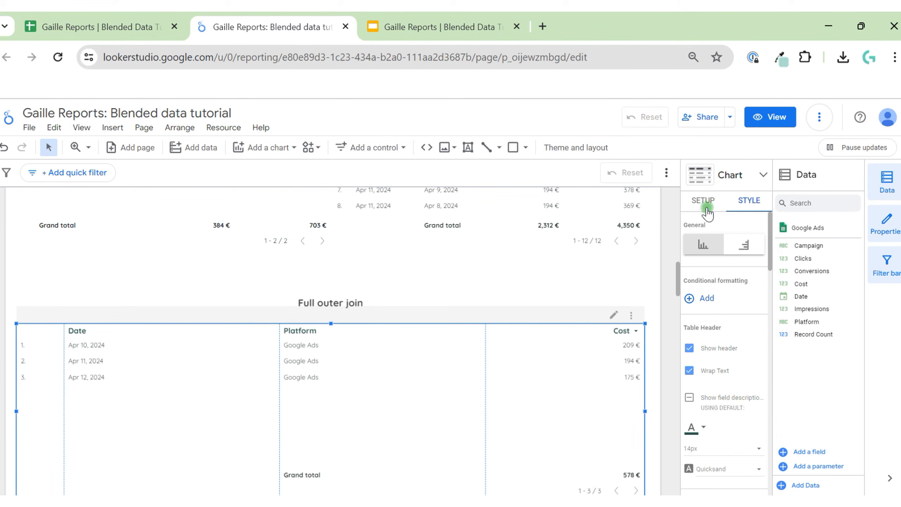
pyautogui.click(704, 203)
pyautogui.click(722, 256)
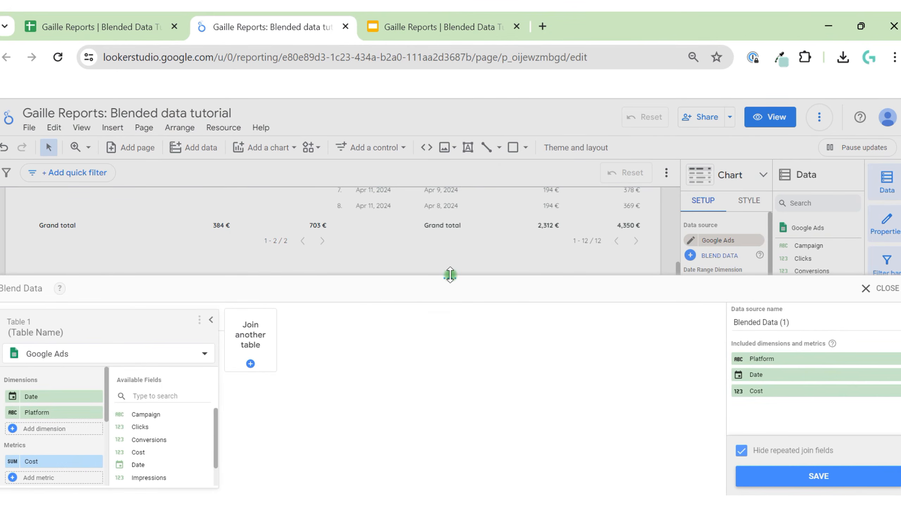
# - Name the first blend table "Google Ads" and rename its Cost metric to "Google Ads Cost"
pyautogui.moveTo(450, 275); pyautogui.dragTo(395, 145)
pyautogui.click(44, 194)
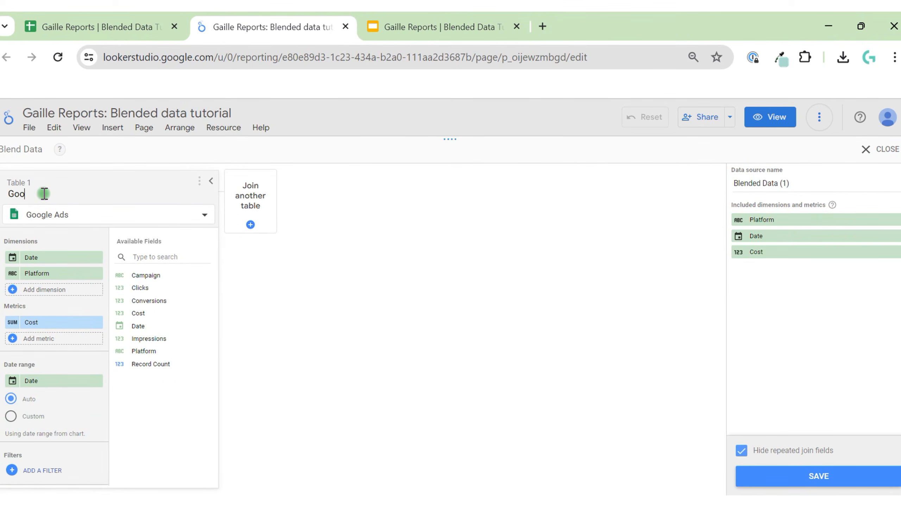
pyautogui.click(14, 322)
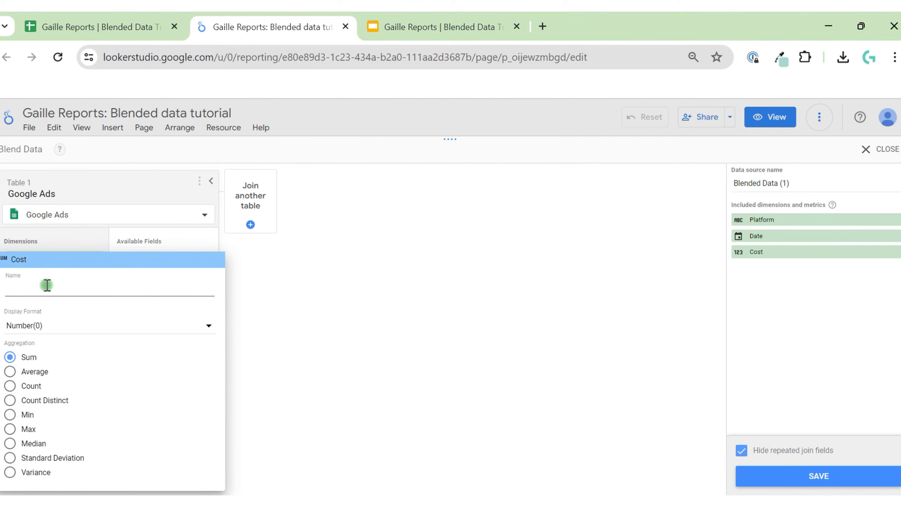
pyautogui.write('Go')
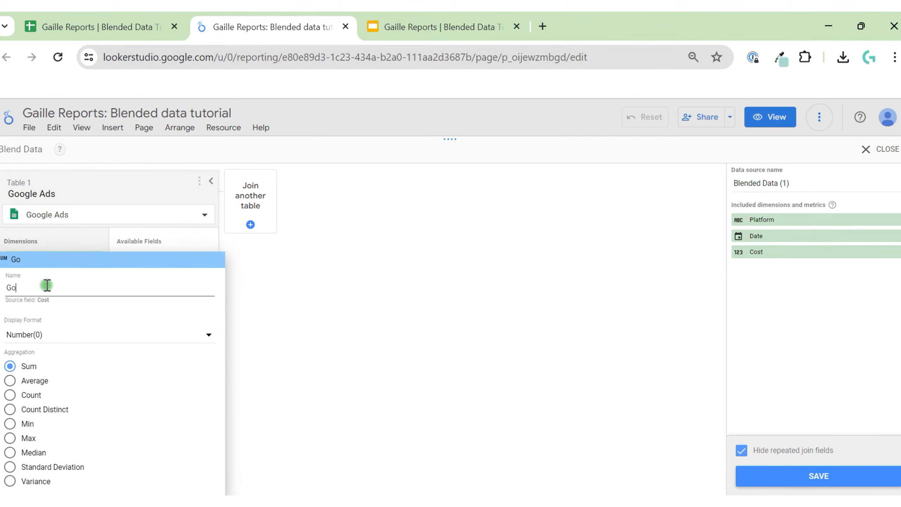
pyautogui.write('ogle Ads Cost')
pyautogui.click(264, 308)
# - Join the Facebook Ads data source as the second table and name that table "Facebook Ads"
pyautogui.click(245, 203)
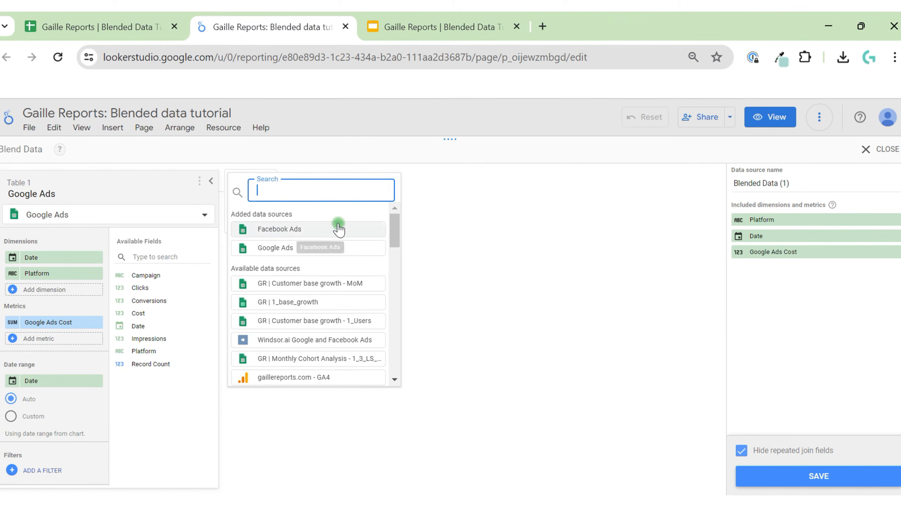
pyautogui.click(335, 229)
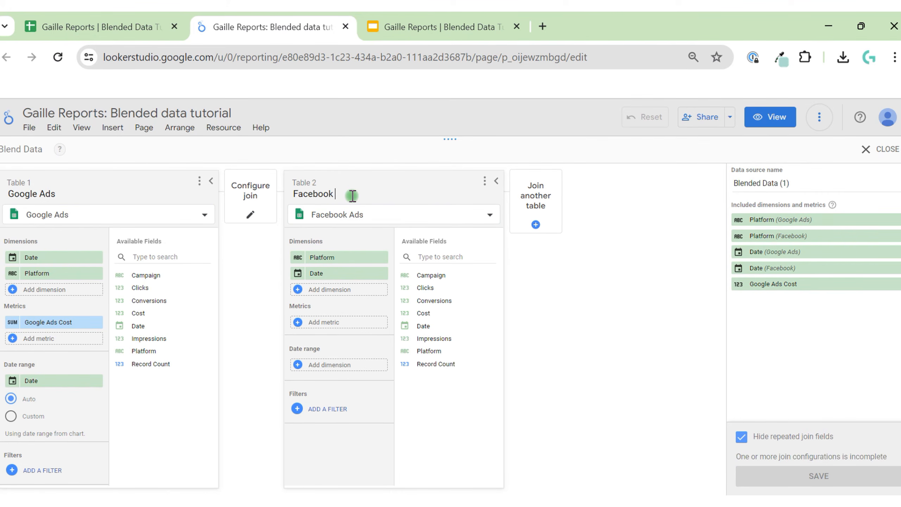
pyautogui.write('ds')
pyautogui.press('Return')
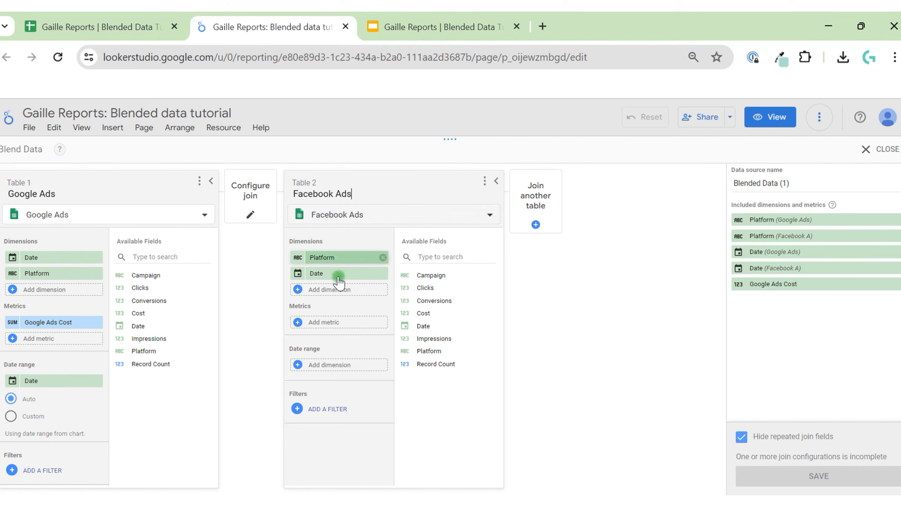
# - Add the Cost metric to the Facebook Ads table and rename it "Facebook Ads Cost"
pyautogui.click(330, 332)
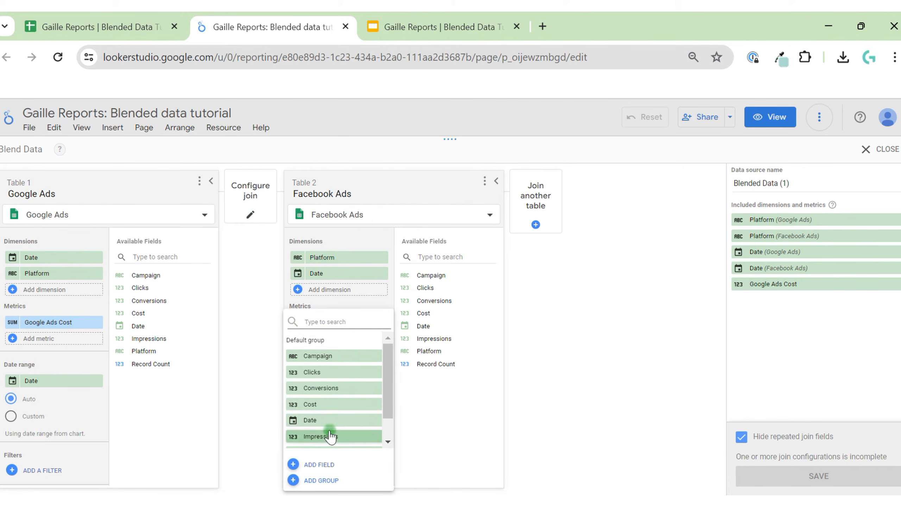
pyautogui.click(350, 346)
pyautogui.click(298, 322)
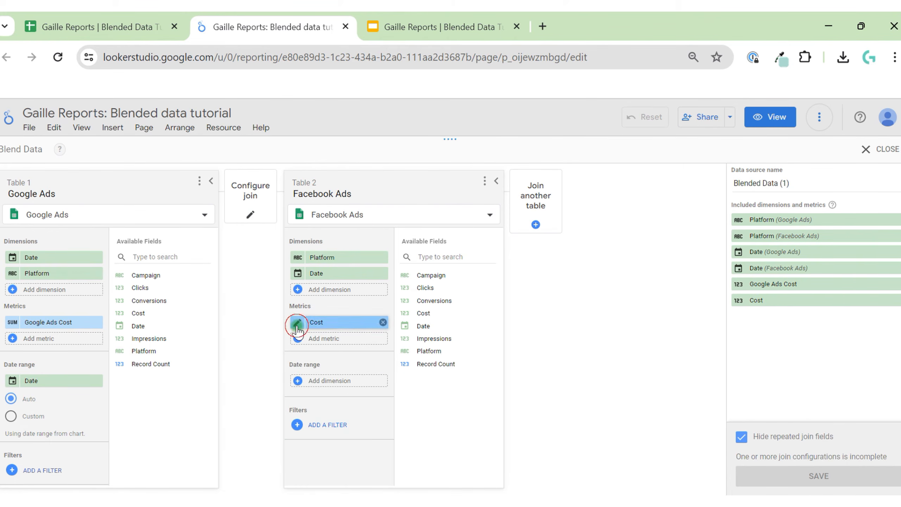
pyautogui.write('Faeb')
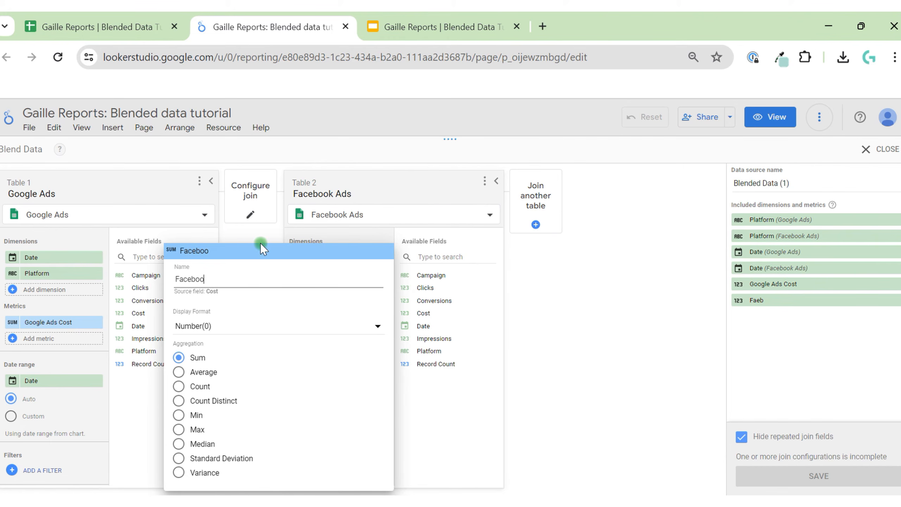
pyautogui.write('k Ads Cost')
pyautogui.press('Return')
pyautogui.click(266, 234)
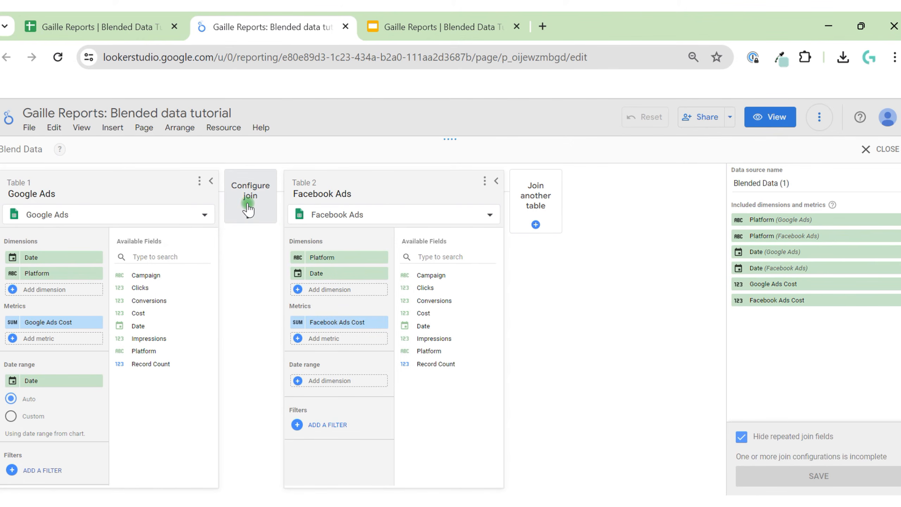
# - Set the Facebook Ads table's date range dimension to Date and name the blended data source "Full outer join"
pyautogui.click(352, 380)
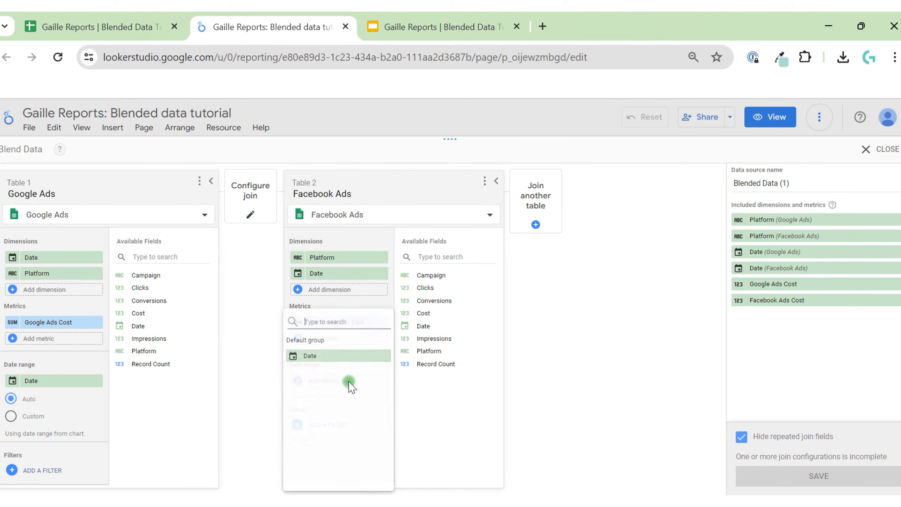
pyautogui.click(342, 362)
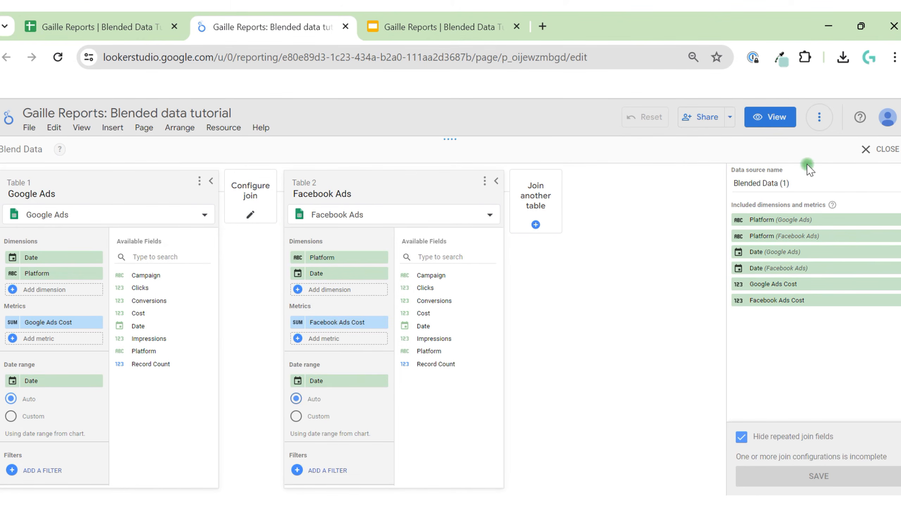
pyautogui.tripleClick(803, 190)
pyautogui.write('Full outer join')
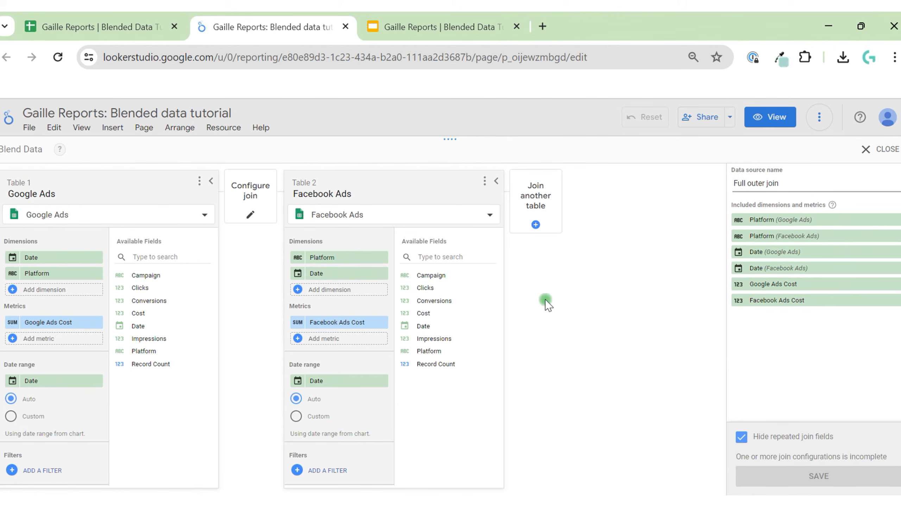
# - Configure the join between the Google Ads and Facebook Ads tables with the Full outer operator
pyautogui.click(241, 201)
pyautogui.click(327, 248)
pyautogui.click(442, 316)
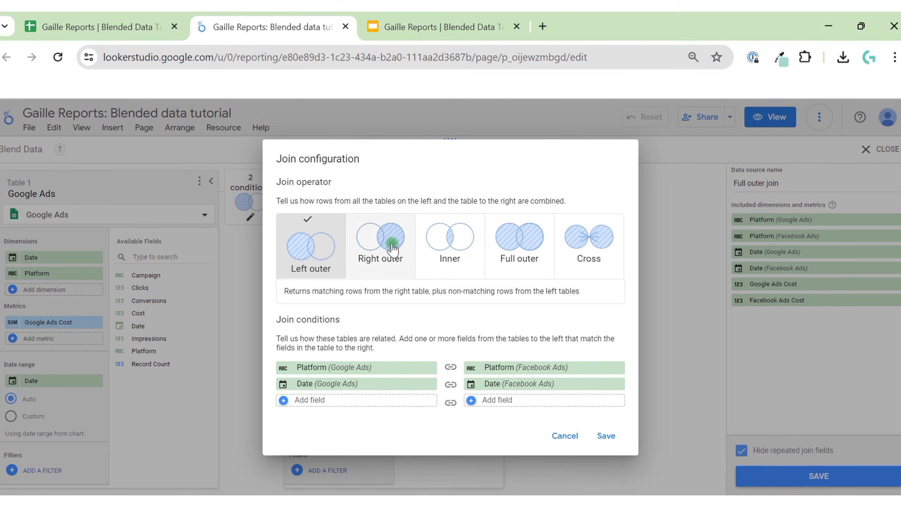
pyautogui.click(534, 238)
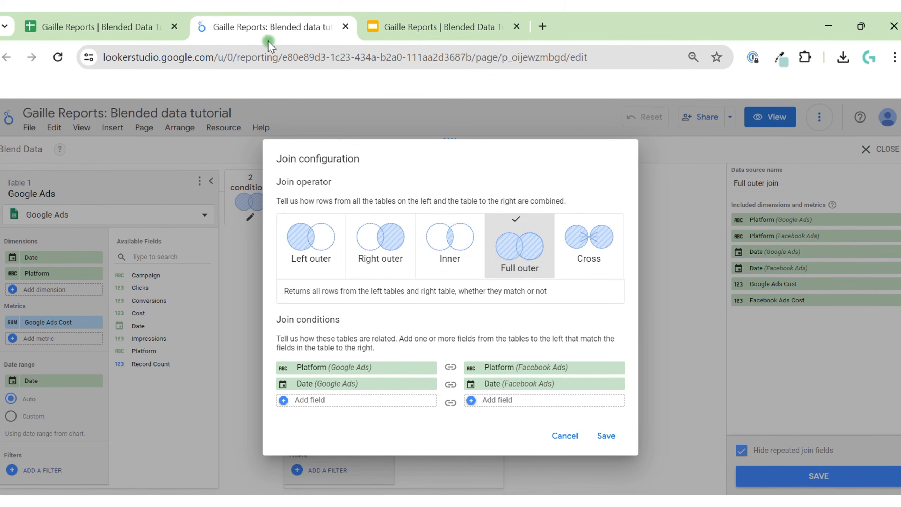
# - Switch to Google Slides to view the full outer join diagram and return to the Looker Studio join configuration
pyautogui.click(452, 25)
pyautogui.click(470, 378)
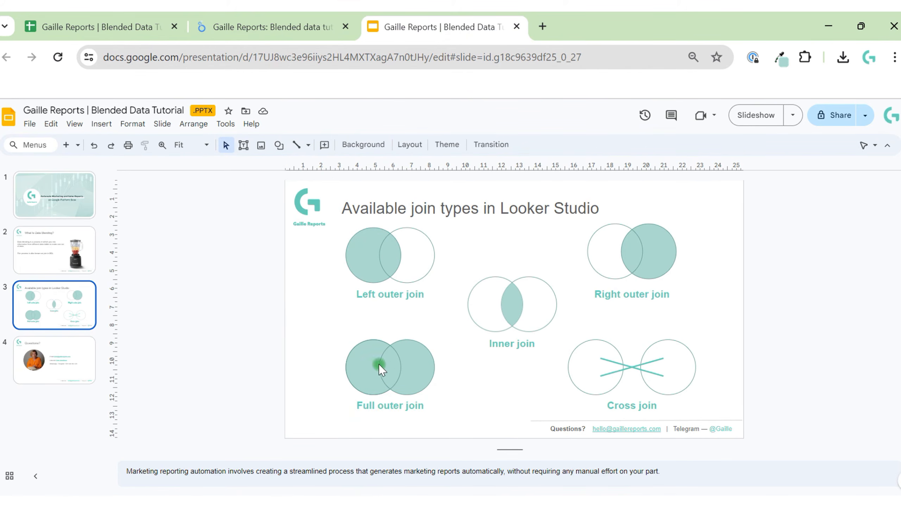
pyautogui.click(230, 25)
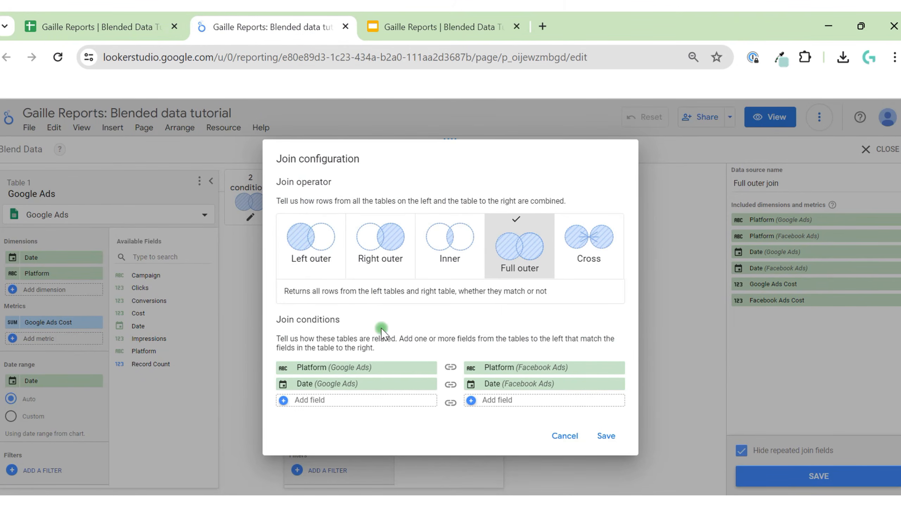
# - Remove the Platform join condition, leaving only Date matched, and save both the join configuration and the blend
pyautogui.click(430, 367)
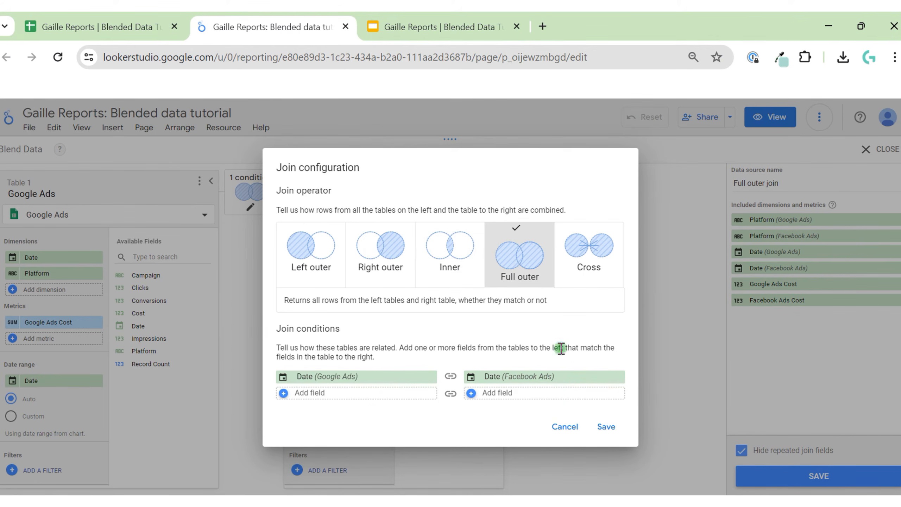
pyautogui.click(605, 427)
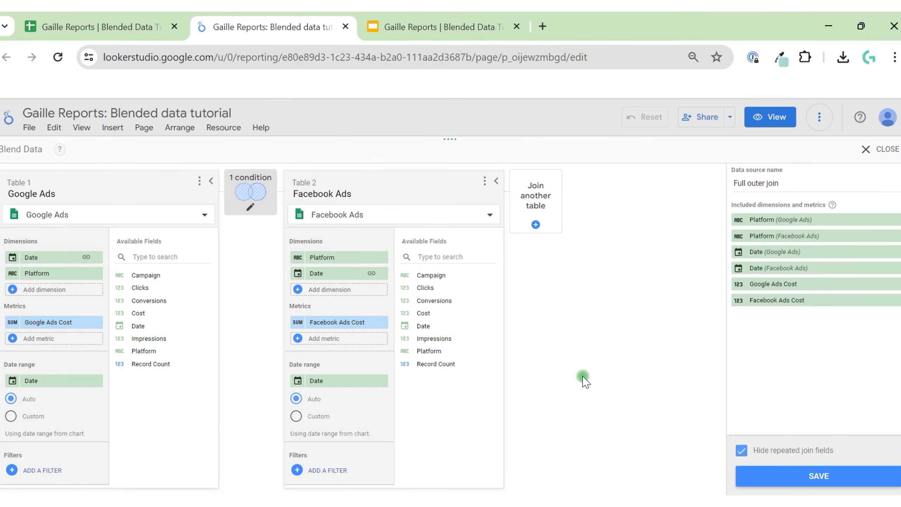
pyautogui.click(777, 467)
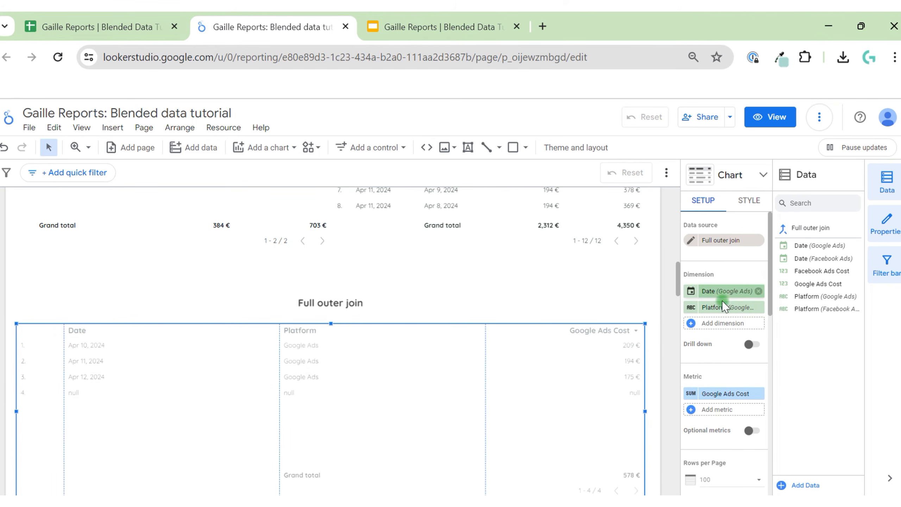
# - Replace the Full outer join table's Google Ads Platform dimension with the Facebook Ads Date dimension
pyautogui.click(759, 307)
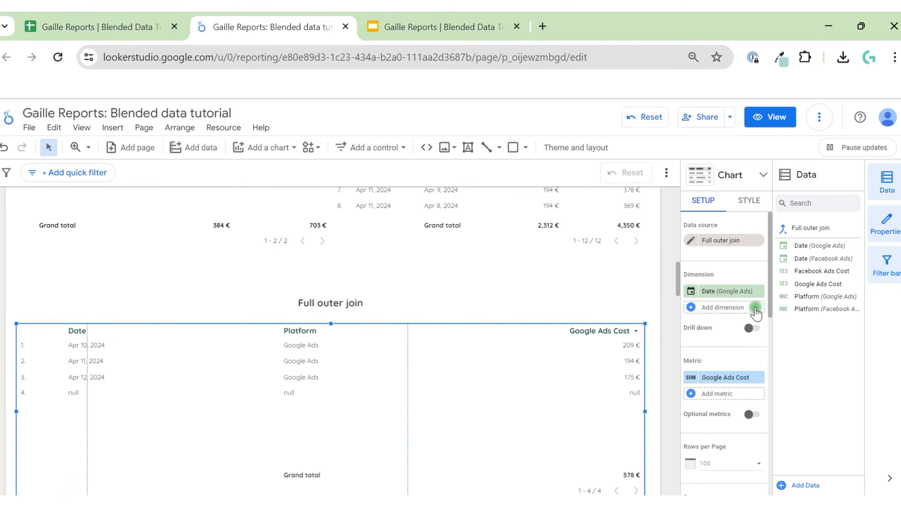
pyautogui.click(725, 309)
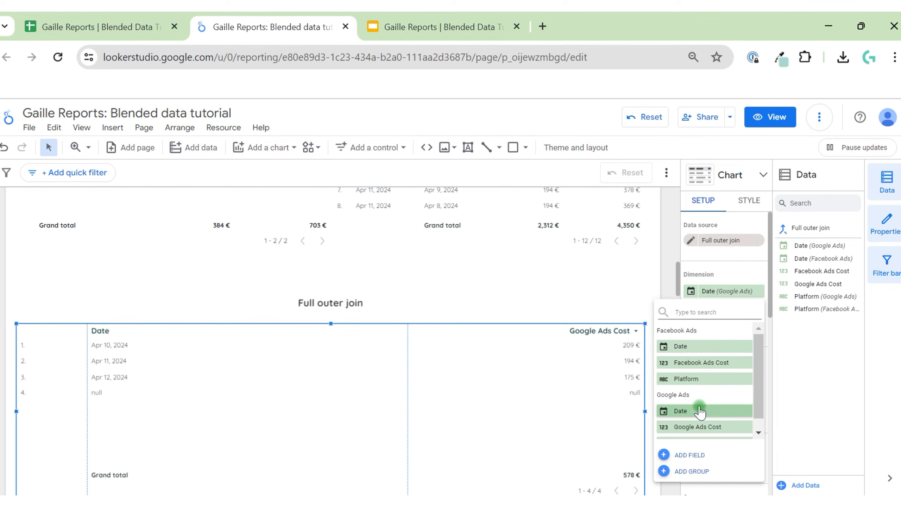
pyautogui.click(755, 265)
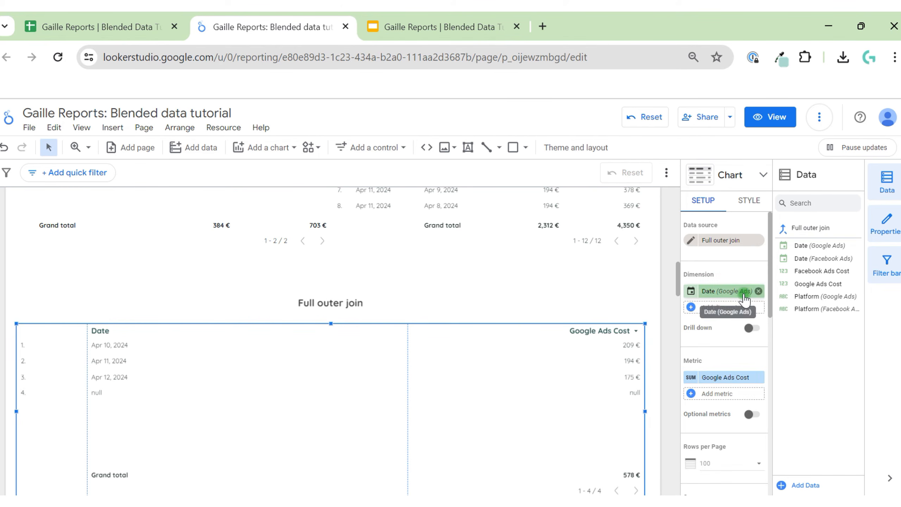
pyautogui.click(739, 308)
pyautogui.click(704, 347)
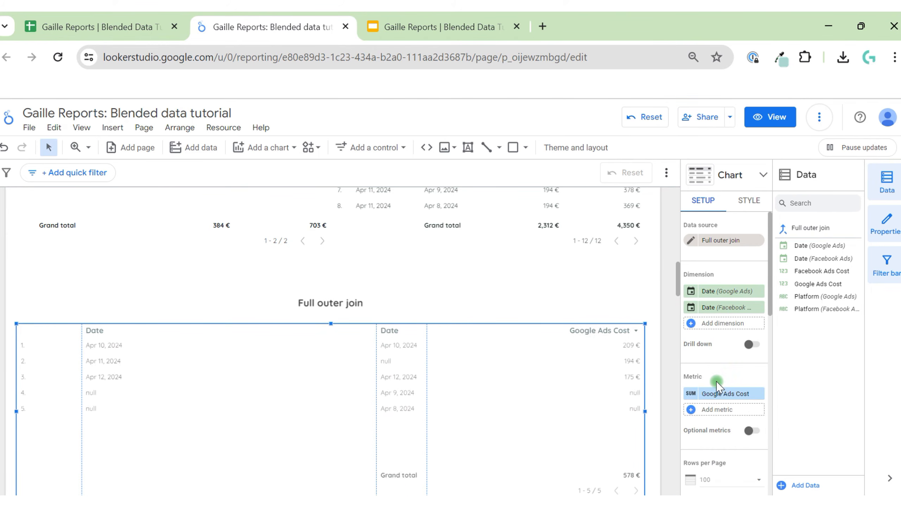
# - Add Facebook Ads Cost as a second metric in the Full outer join table
pyautogui.scroll(-3, 697, 355)
pyautogui.click(721, 314)
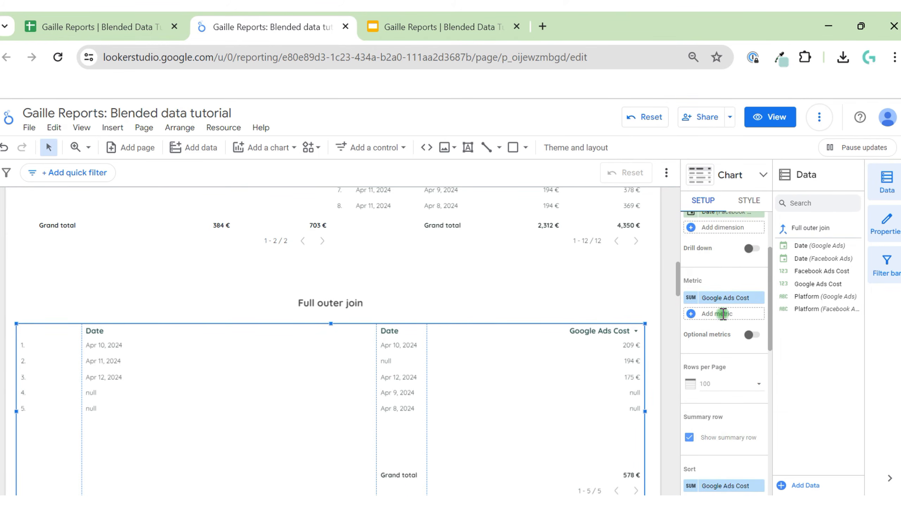
pyautogui.click(709, 399)
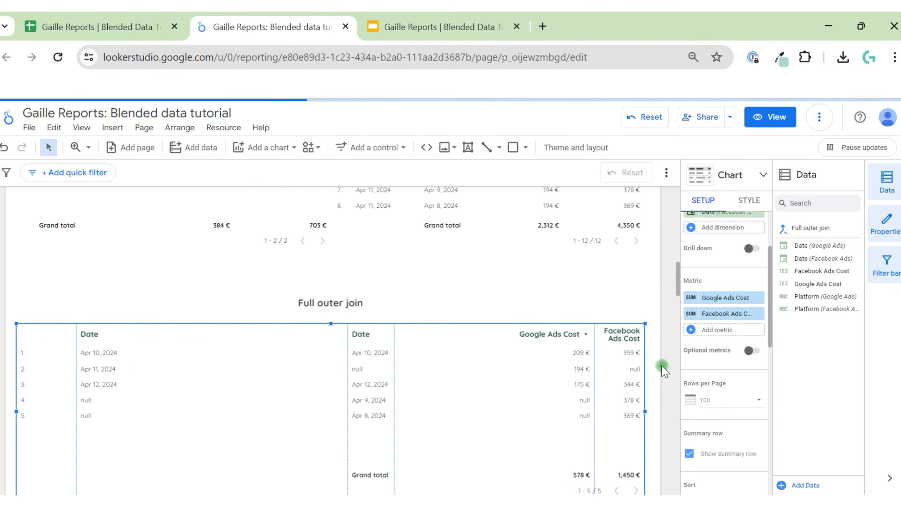
# - Resize the Full outer join table's columns to fit the data
pyautogui.scroll(-1, 664, 372)
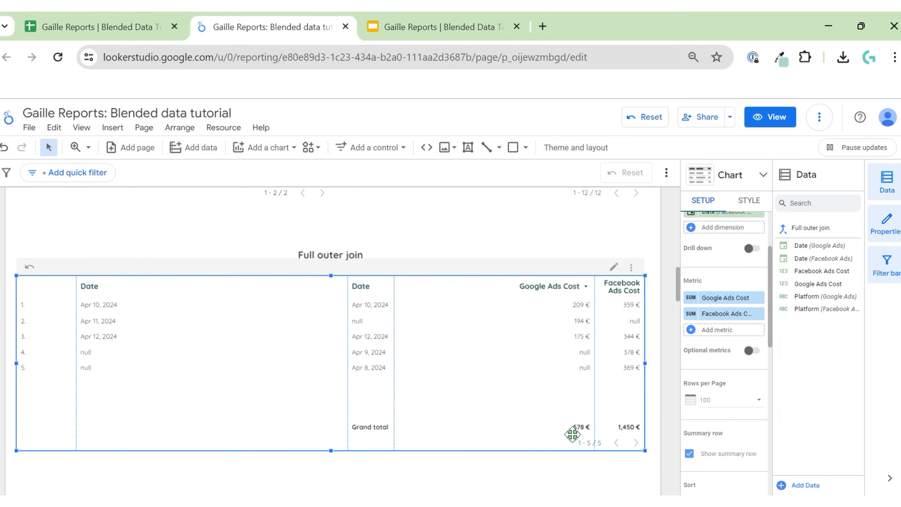
pyautogui.rightClick(481, 372)
pyautogui.moveTo(559, 375)
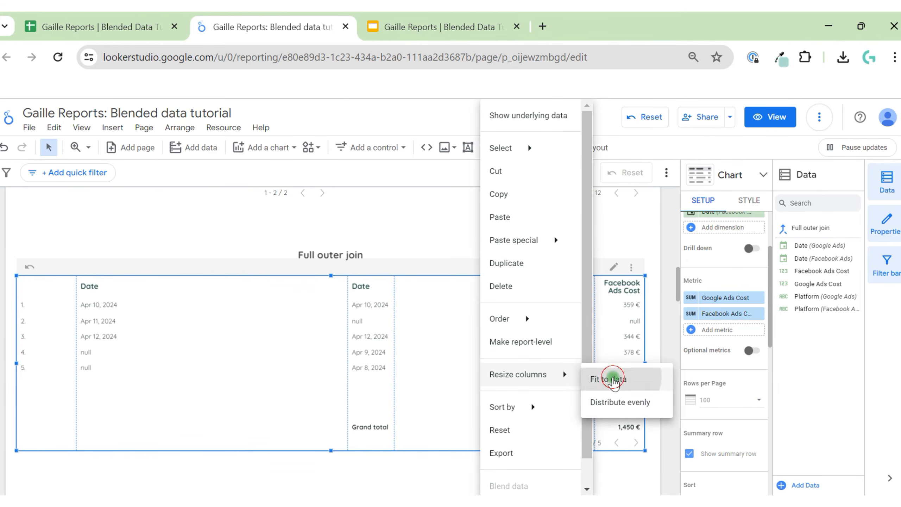
pyautogui.click(613, 379)
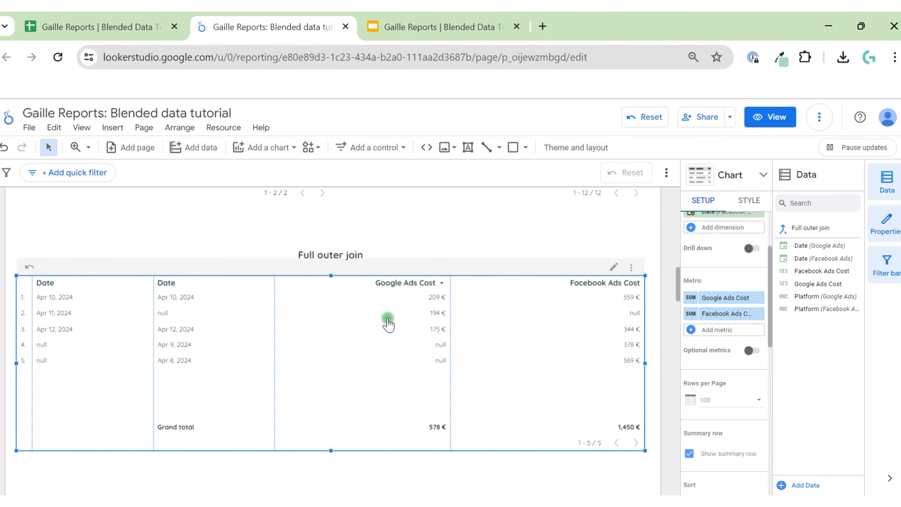
# - Compare the Full outer join table's dates, costs and grand totals with the original Google Ads and Facebook Ads tables
pyautogui.scroll(15, 646, 307)
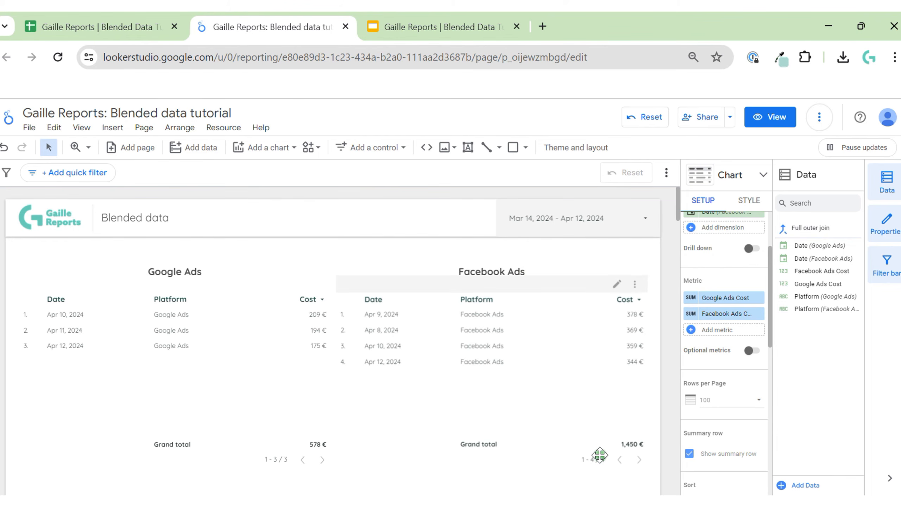
pyautogui.scroll(-12, 623, 433)
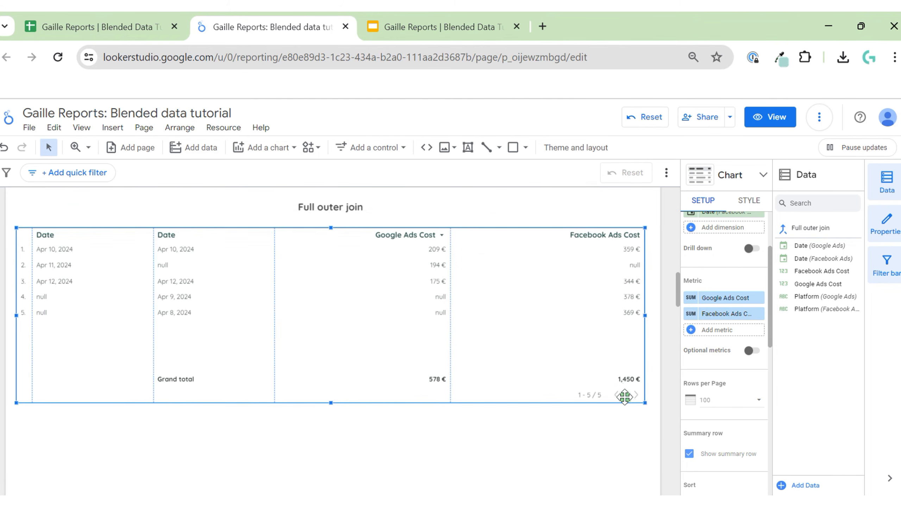
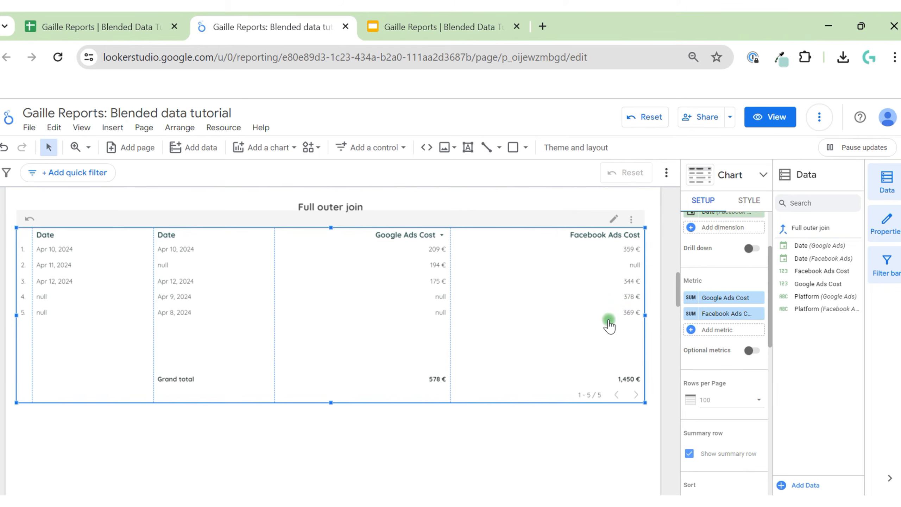
pyautogui.scroll(3, 672, 275)
pyautogui.scroll(-4, 644, 302)
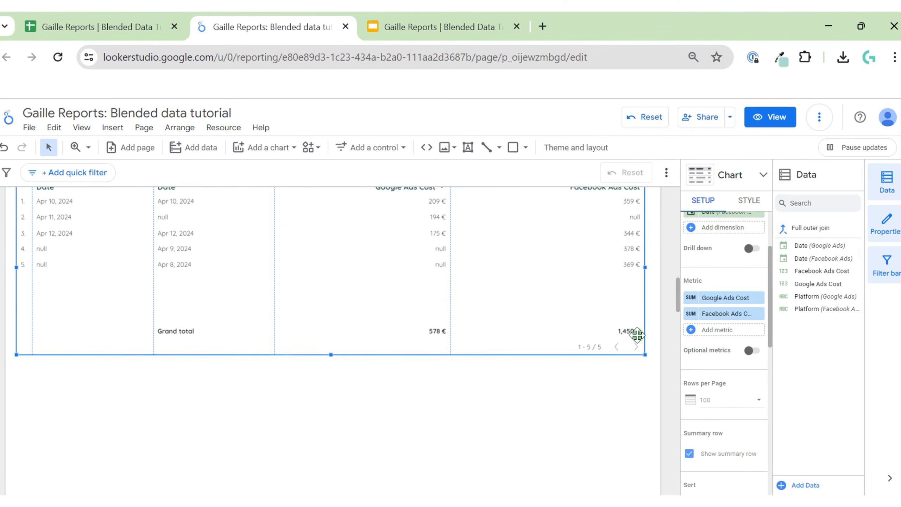
pyautogui.scroll(3, 640, 337)
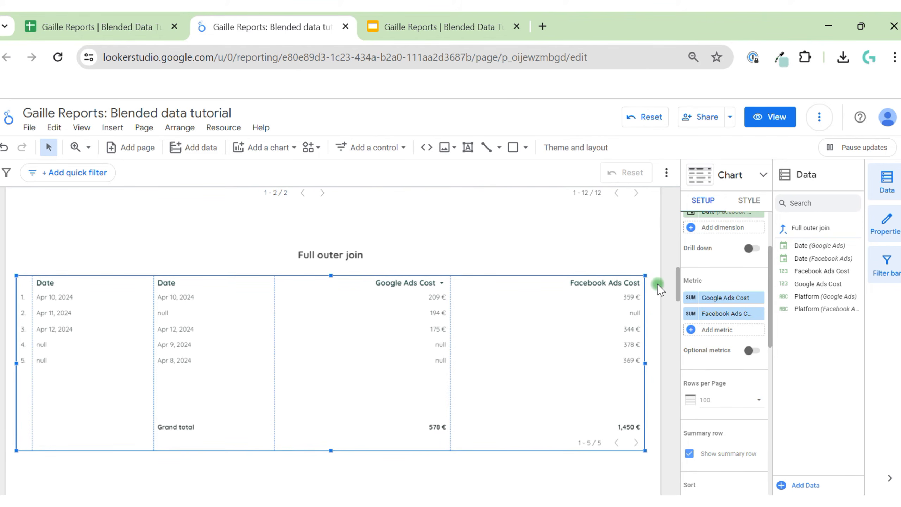
pyautogui.scroll(3, 724, 262)
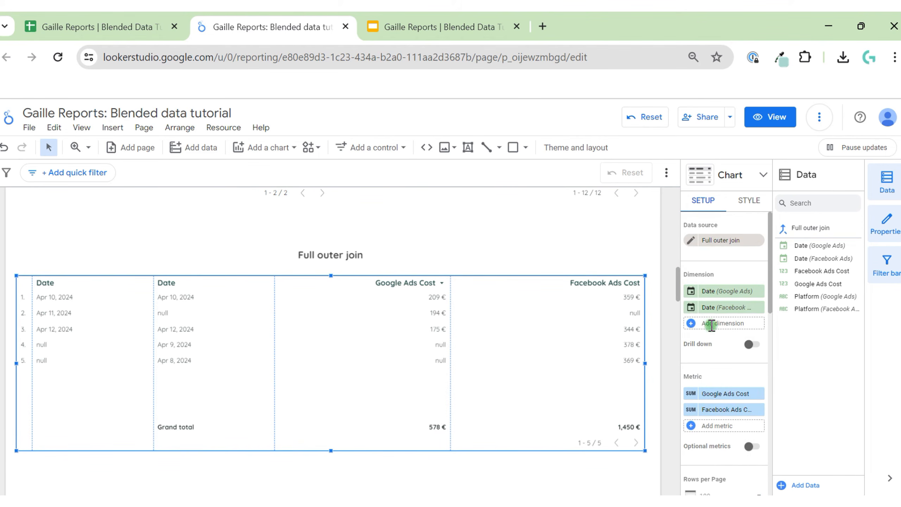
# - Add a new calculated dimension named "Date common" to the Full outer join table
pyautogui.click(711, 324)
pyautogui.click(695, 465)
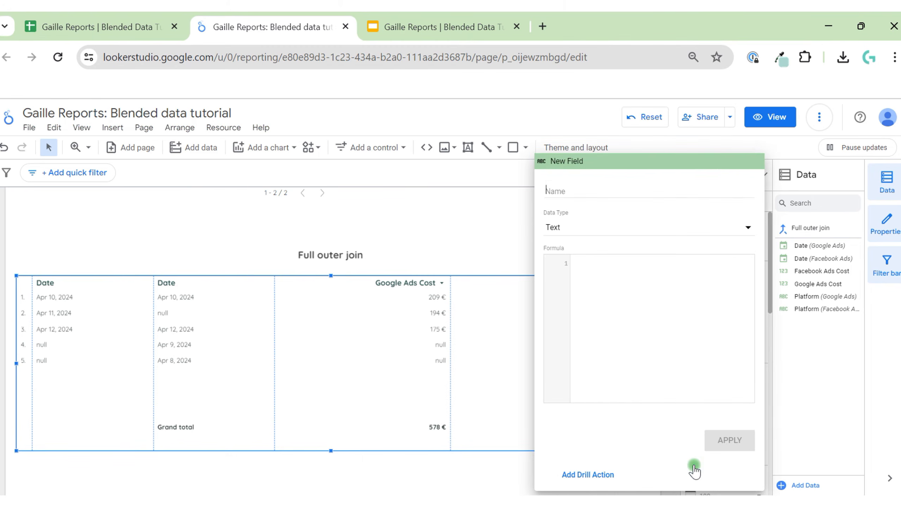
pyautogui.write('Date common')
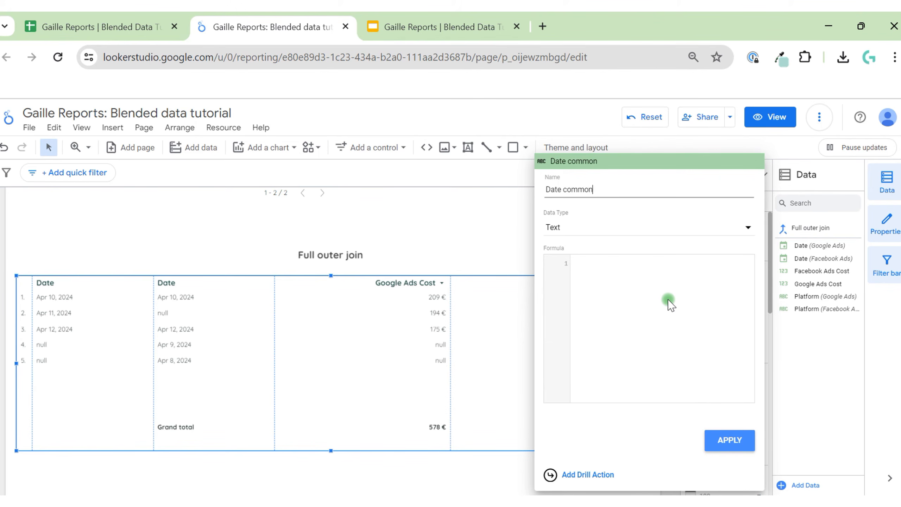
# - Begin the Date common formula with IFNULL, using Date (Google Ads) as the input expression
pyautogui.click(619, 288)
pyautogui.write('if')
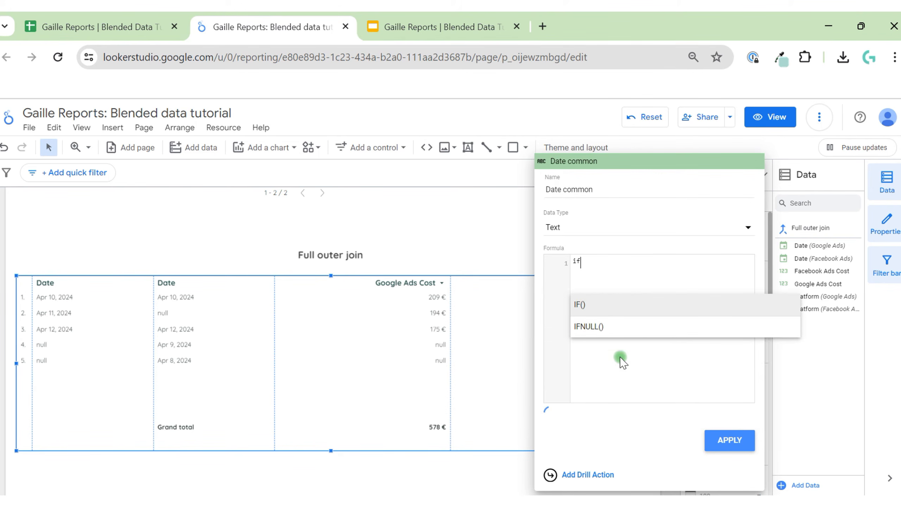
pyautogui.click(632, 329)
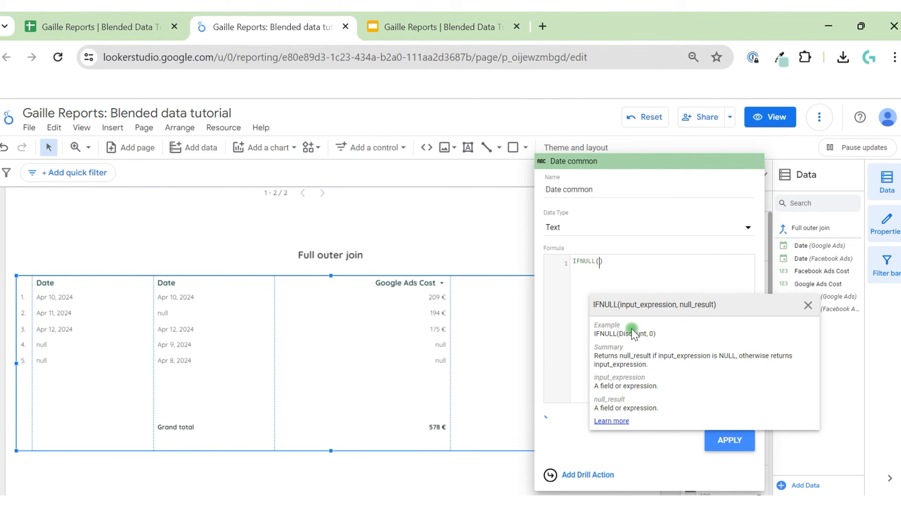
pyautogui.write('g')
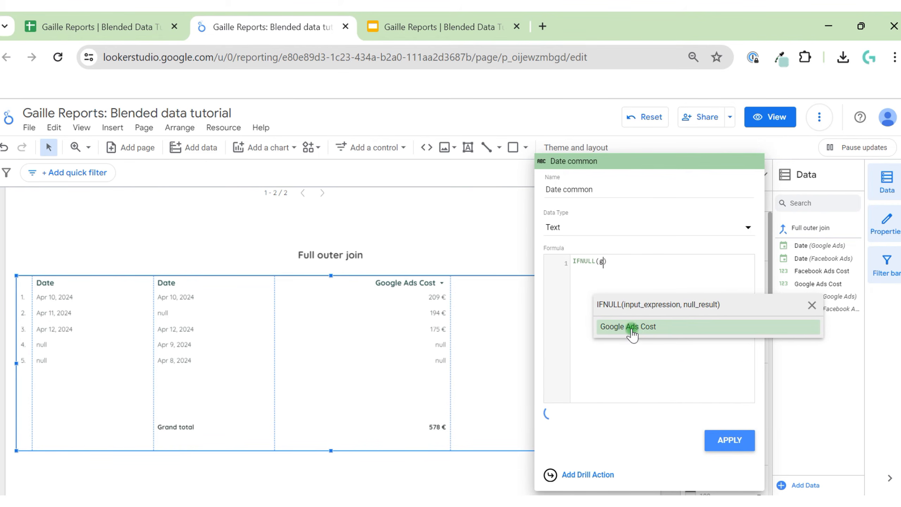
pyautogui.press('BackSpace')
pyautogui.write('da')
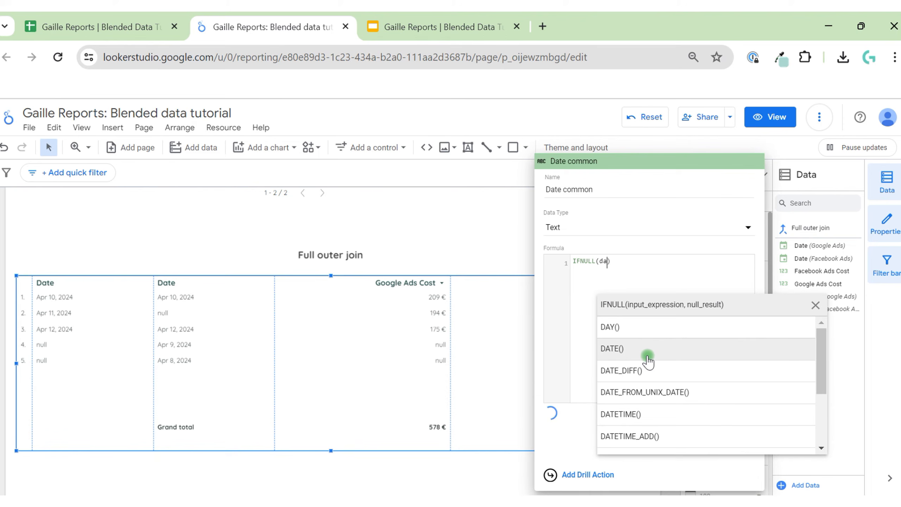
pyautogui.write('te')
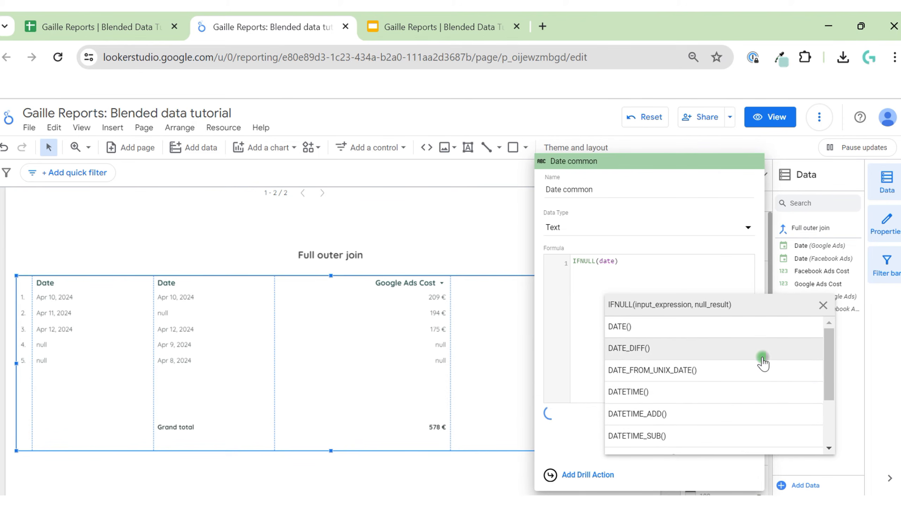
pyautogui.scroll(-2, 741, 389)
pyautogui.click(669, 423)
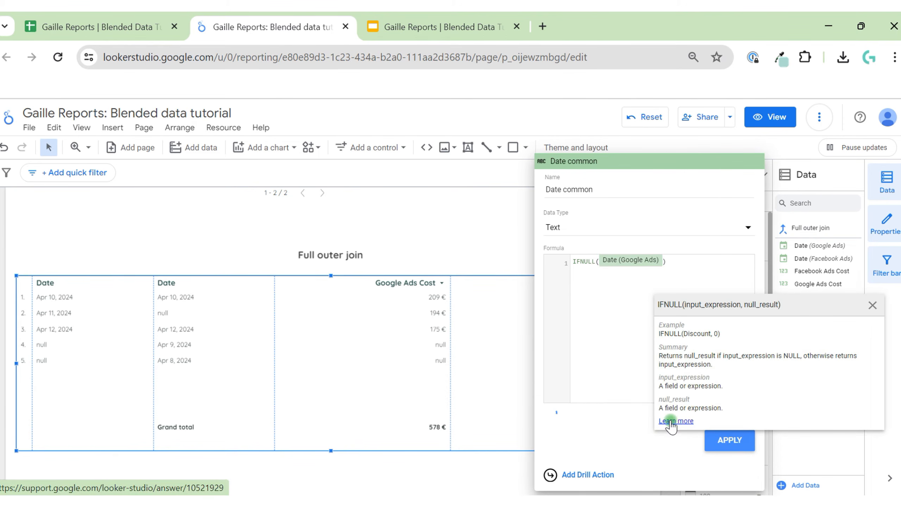
# - Complete the IFNULL formula with Date (Facebook Ads) as the null result and apply the Date common field
pyautogui.write('date')
pyautogui.scroll(-2, 728, 394)
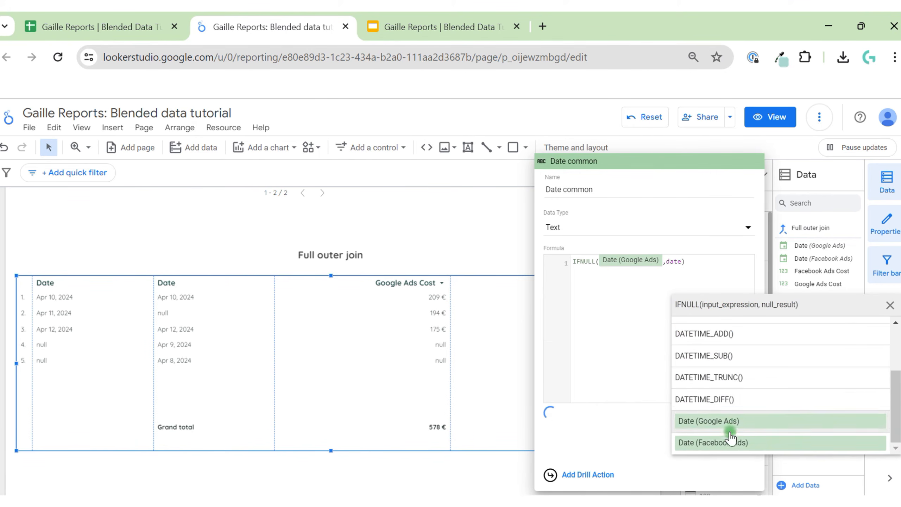
pyautogui.click(730, 443)
pyautogui.click(755, 269)
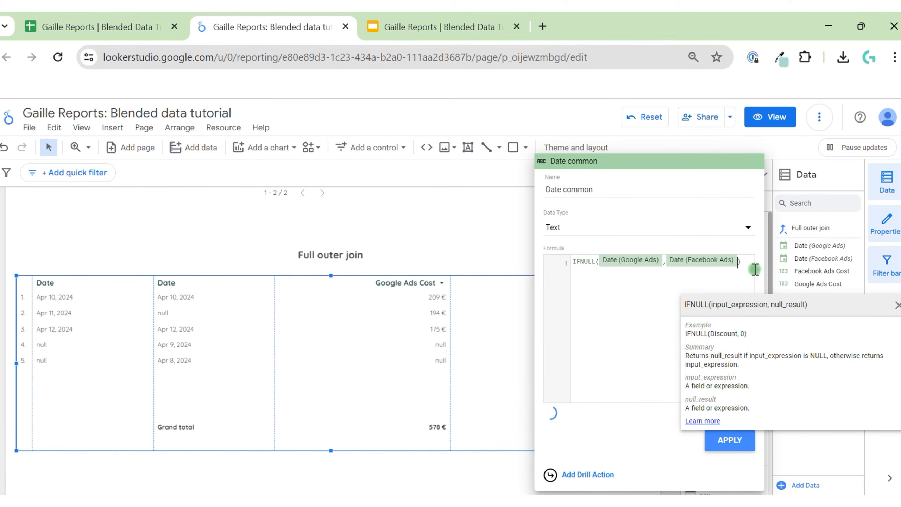
pyautogui.click(731, 442)
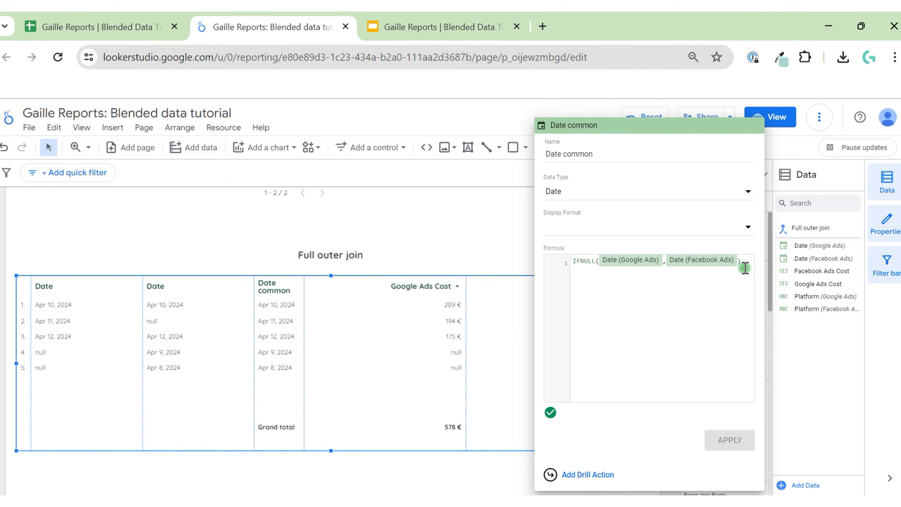
pyautogui.click(307, 294)
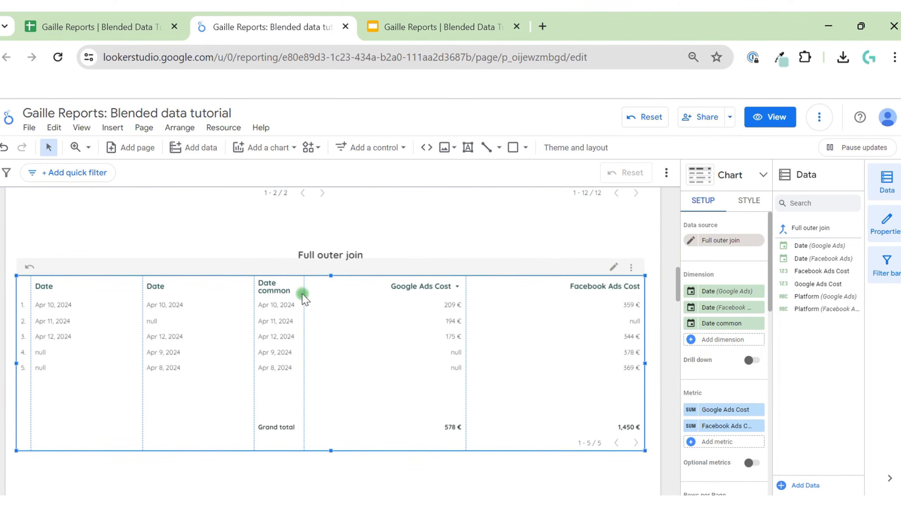
# - Add a calculated metric named "Cost" with the data type Currency (EUR - Euro (€))
pyautogui.click(737, 442)
pyautogui.click(678, 463)
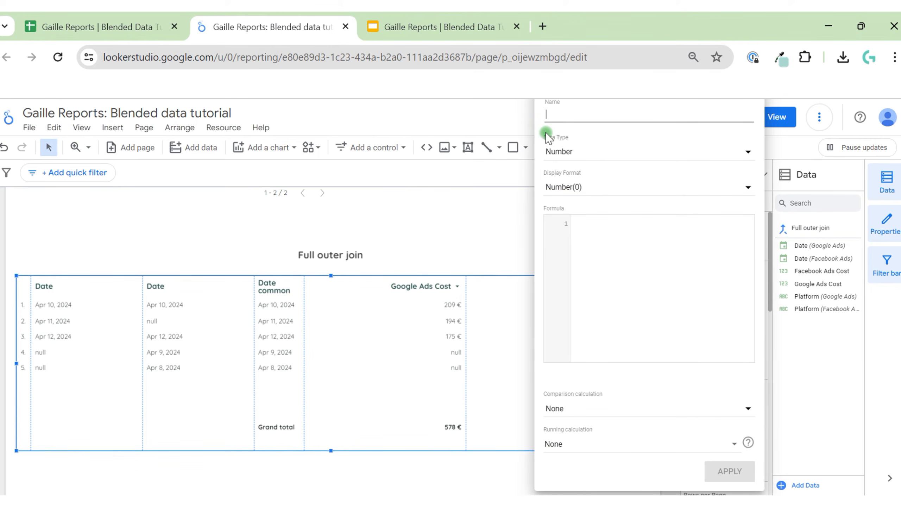
pyautogui.write('Cost')
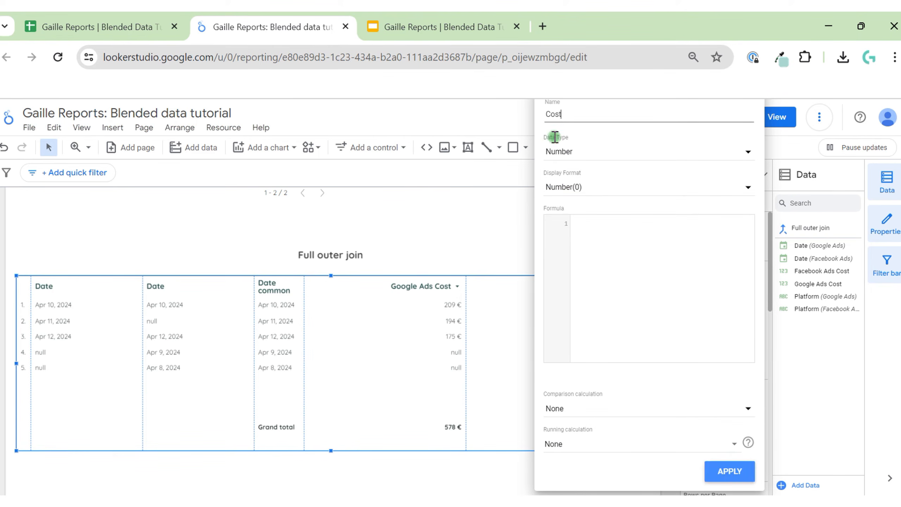
pyautogui.click(606, 156)
pyautogui.moveTo(593, 181)
pyautogui.scroll(-5, 447, 223)
# - Set the Cost formula to SUM(Google Ads Cost)+SUM(Facebook Ads Cost) and apply it to the table
pyautogui.click(635, 261)
pyautogui.write('SUM(goo')
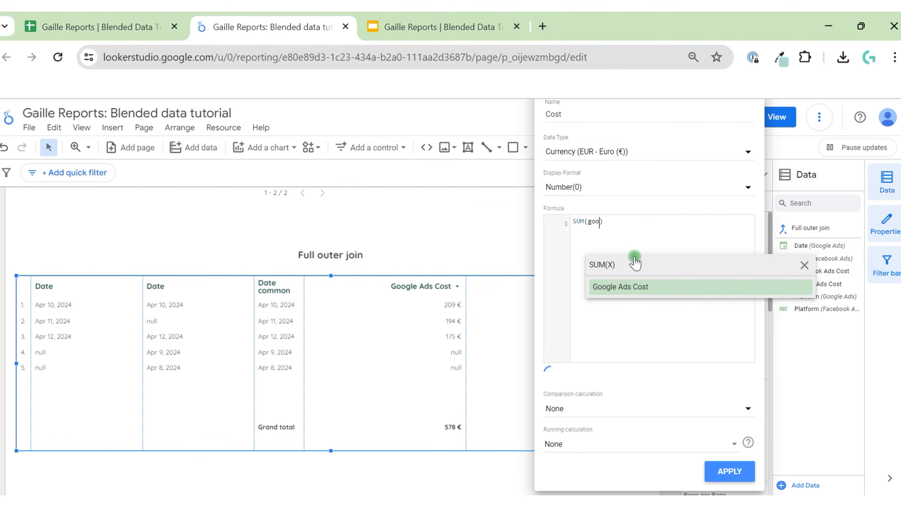
pyautogui.click(654, 288)
pyautogui.write('+')
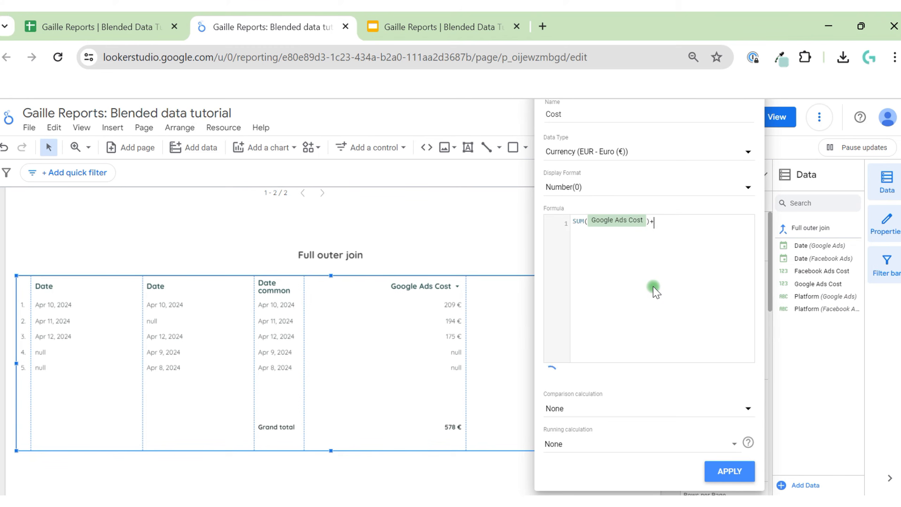
pyautogui.write('sum')
pyautogui.click(653, 281)
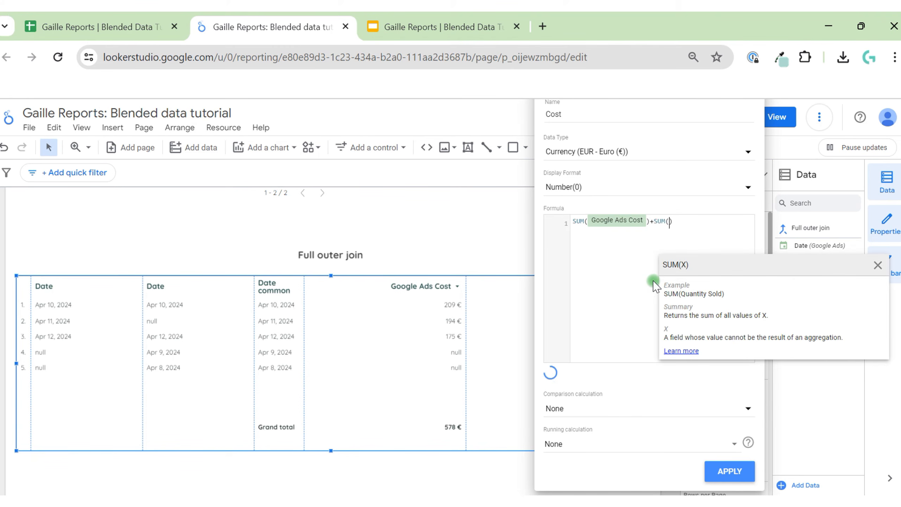
pyautogui.write('f')
pyautogui.click(714, 329)
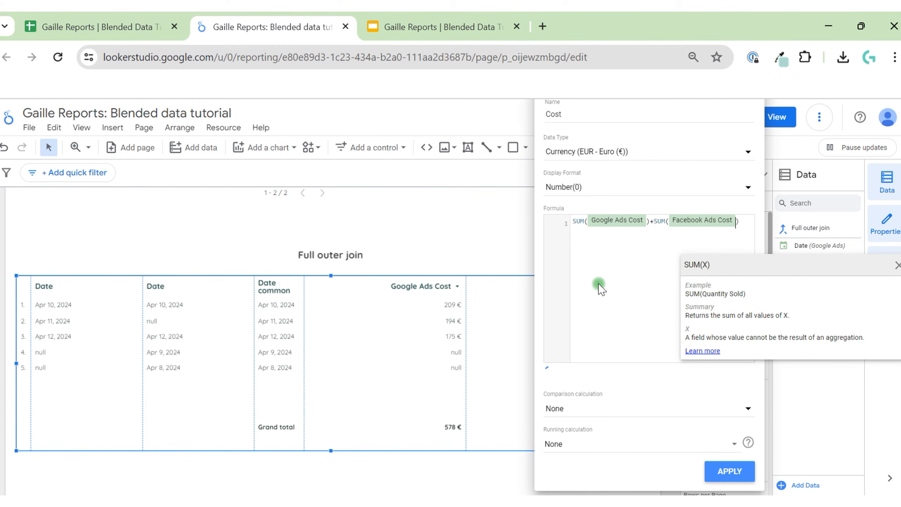
pyautogui.click(713, 479)
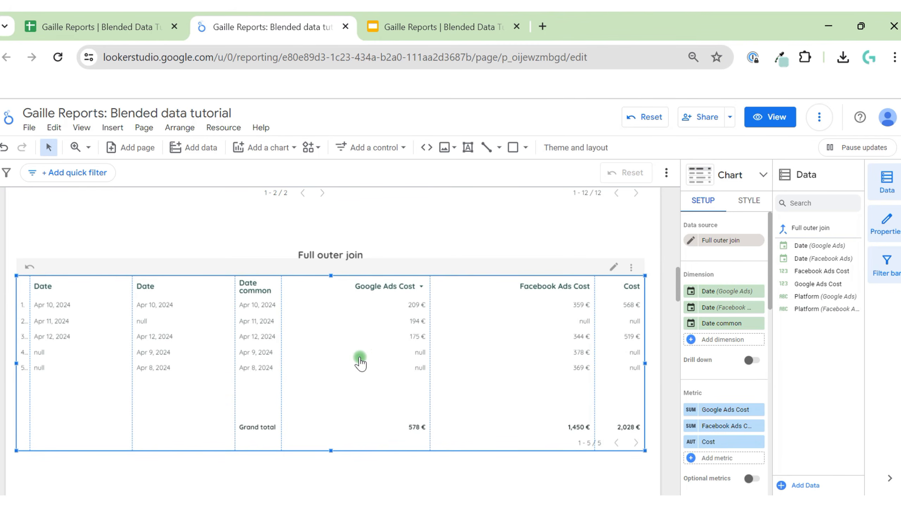
# - Resize the Full outer join table's columns to fit the data with the added fields
pyautogui.rightClick(360, 359)
pyautogui.moveTo(439, 375)
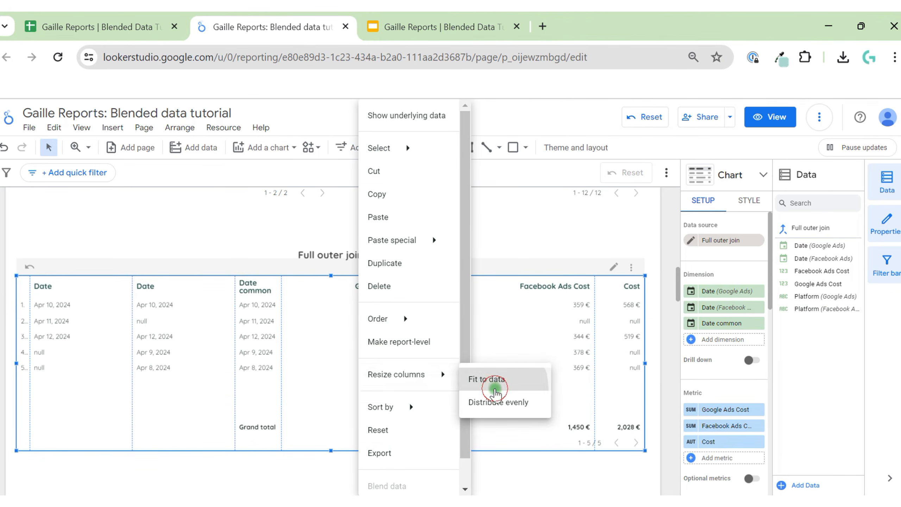
pyautogui.click(496, 383)
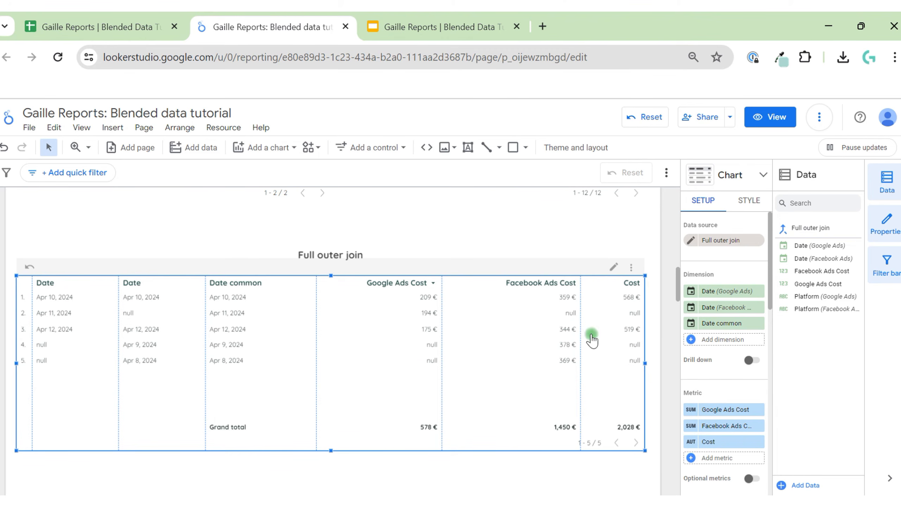
# - Edit the Cost metric's formula so its first term reads SUM(IFNULL(Google Ads Cost,0))
pyautogui.click(690, 442)
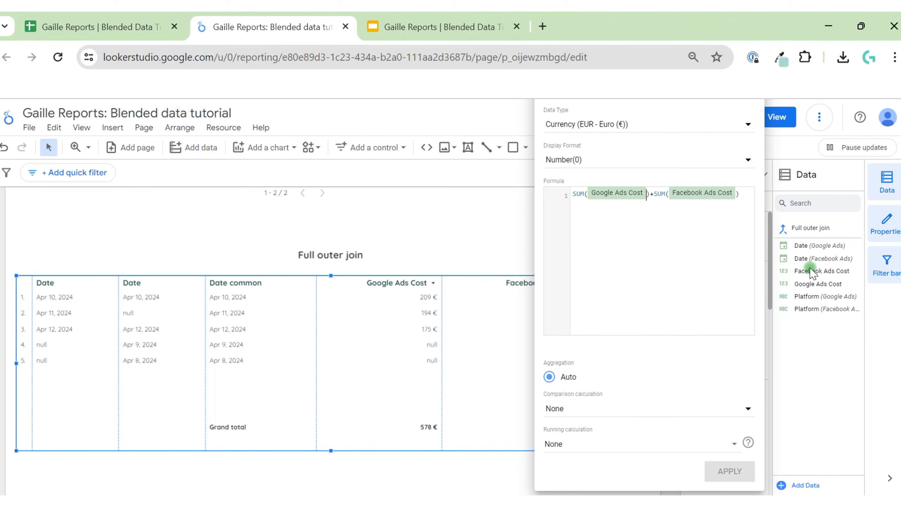
pyautogui.press('Left')
pyautogui.press('Left')
pyautogui.write('f')
pyautogui.press('BackSpace')
pyautogui.write('ifnu')
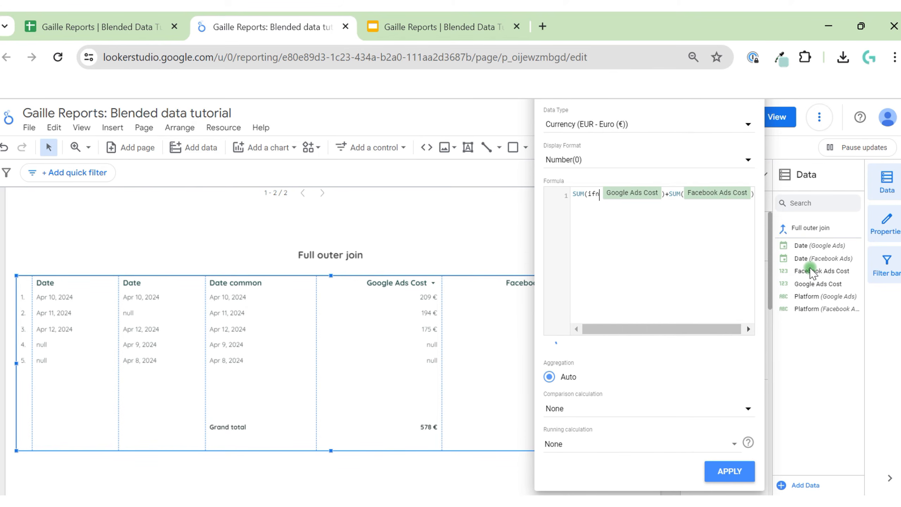
pyautogui.click(673, 268)
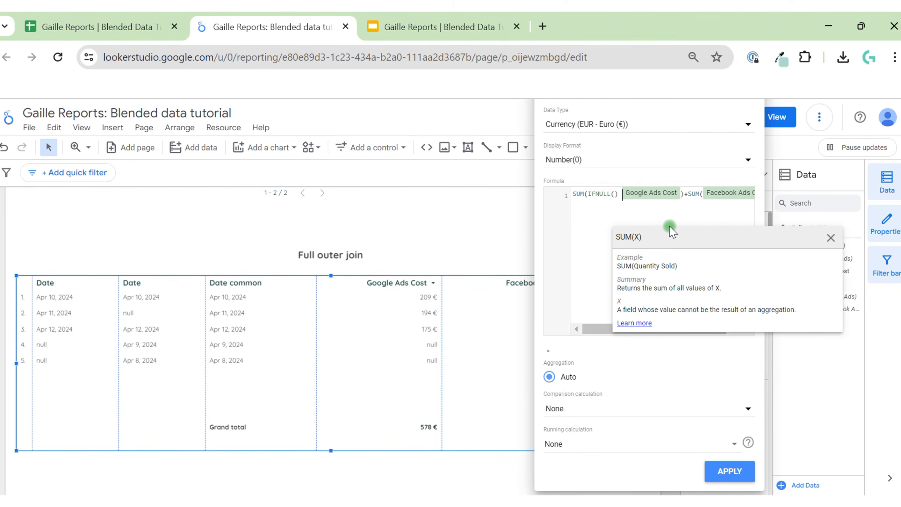
pyautogui.press('BackSpace')
pyautogui.press('Right')
pyautogui.write(',0')
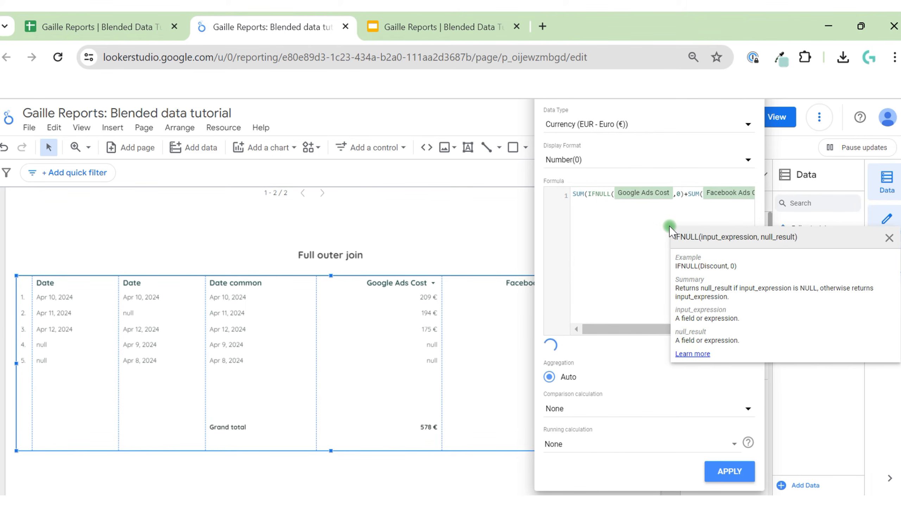
pyautogui.write(')')
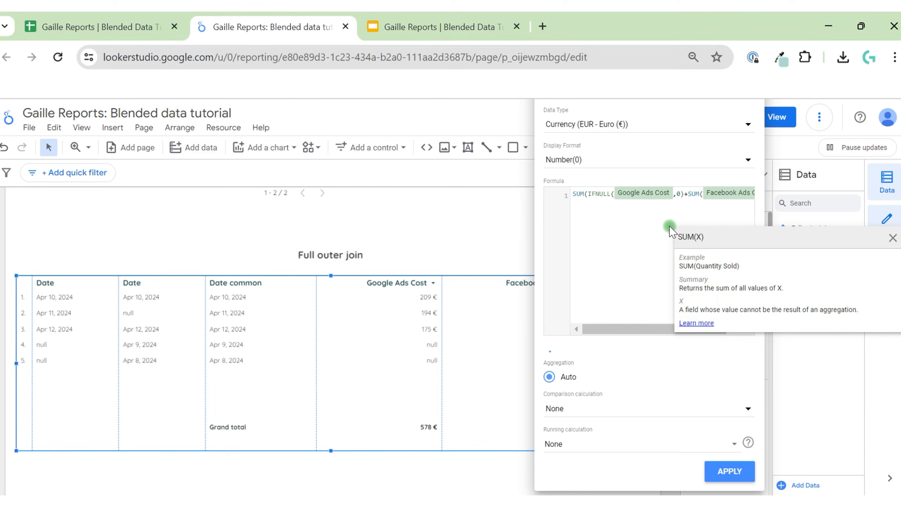
# - Change the formula's second term to SUM(IFNULL(Facebook Ads Cost,0)) and apply the edited Cost metric
pyautogui.press('Right')
pyautogui.press('Right')
pyautogui.press('Right')
pyautogui.press('Right')
pyautogui.press('Right')
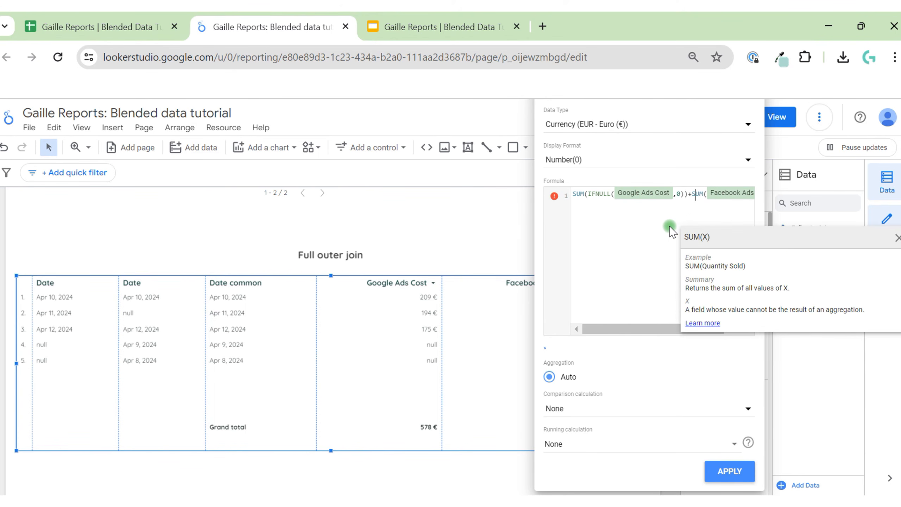
pyautogui.write('ifn')
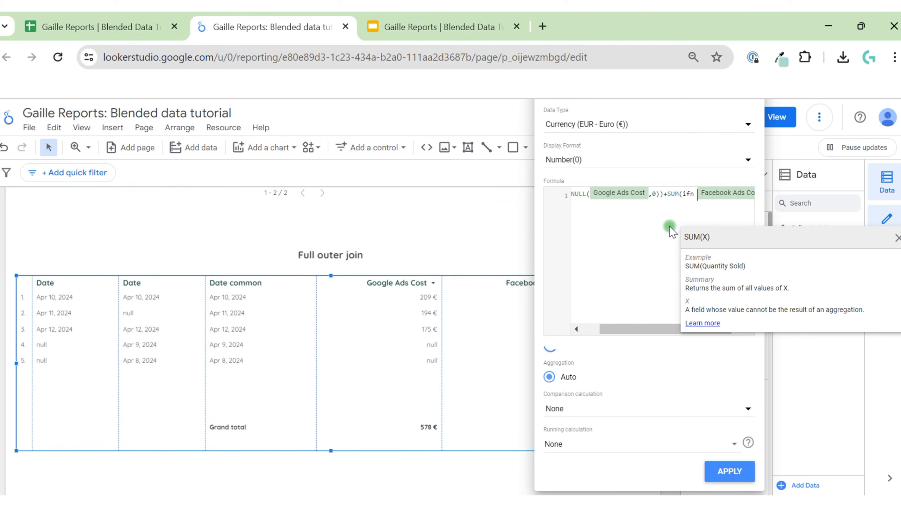
pyautogui.click(722, 265)
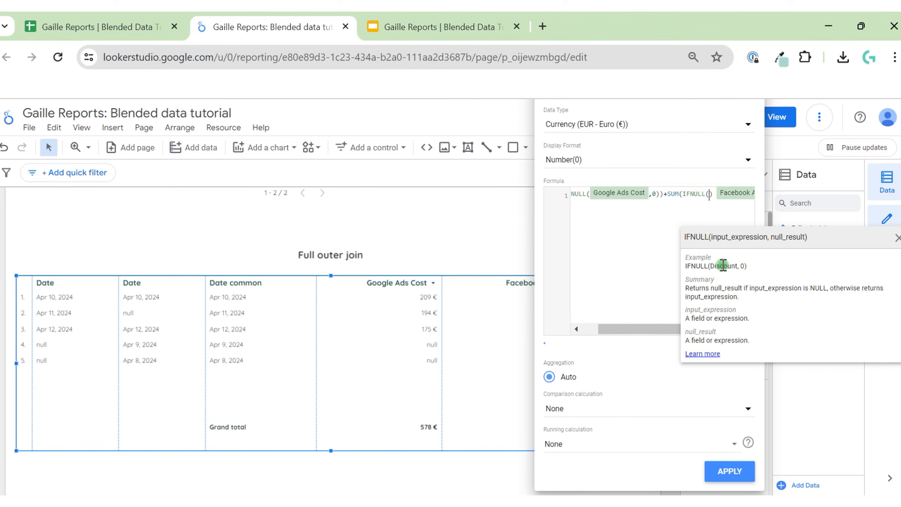
pyautogui.press('Right')
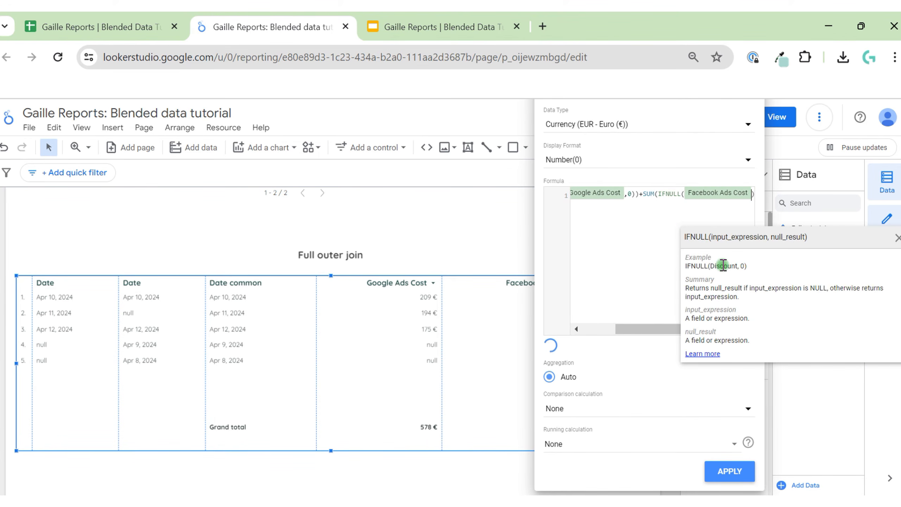
pyautogui.write(',0')
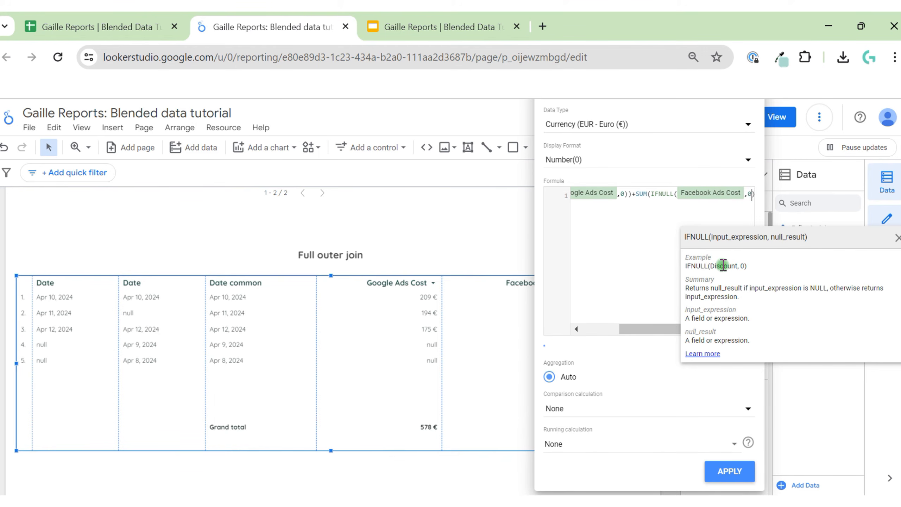
pyautogui.press('Right')
pyautogui.write(')')
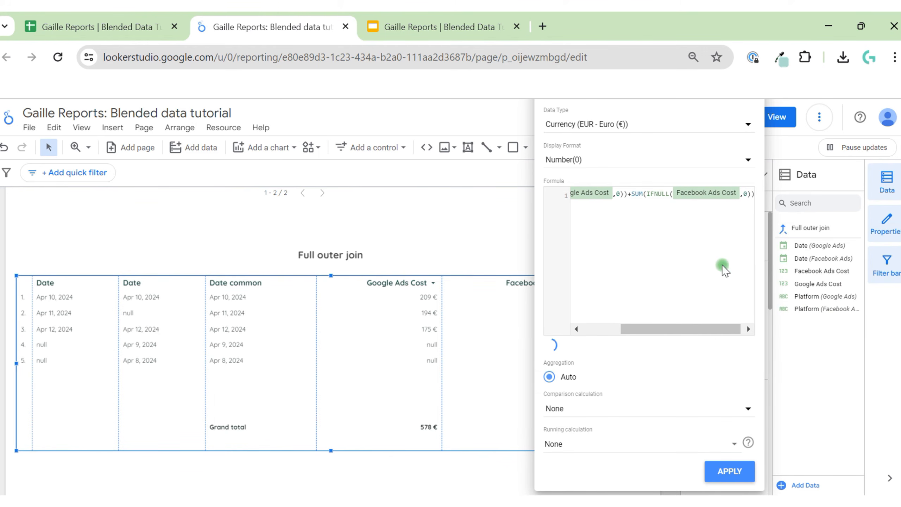
pyautogui.click(730, 472)
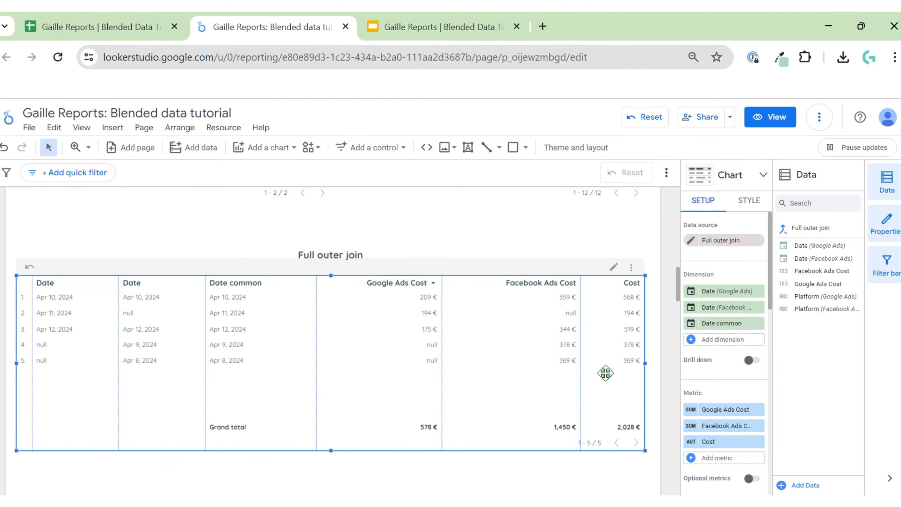
# - Fit the Full outer join table's columns to the data again after the Cost formula change
pyautogui.rightClick(276, 331)
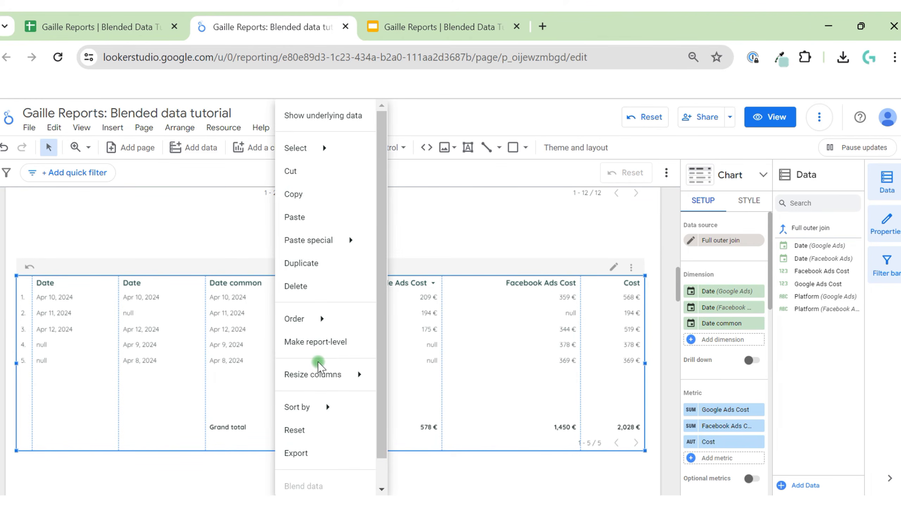
pyautogui.moveTo(318, 369)
pyautogui.click(453, 376)
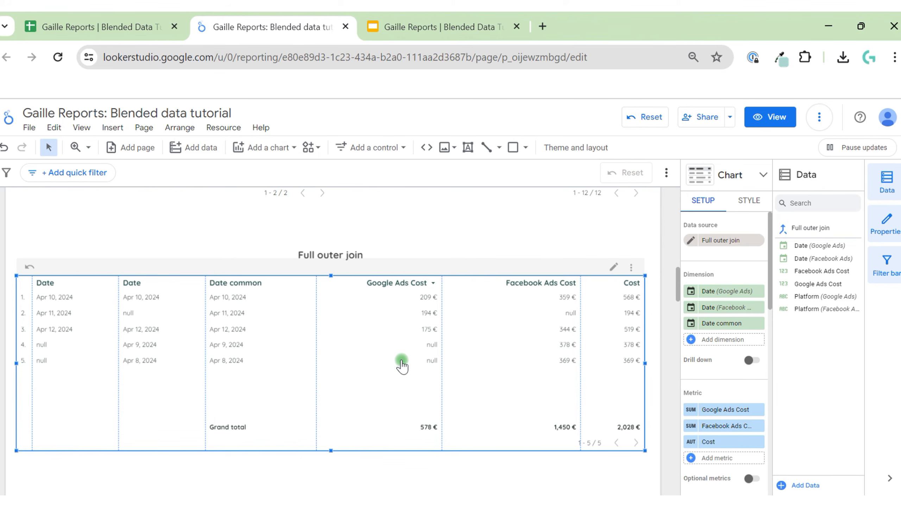
# - Examine the Full outer join blend's source tables, join condition and included fields in the enlarged blend editor, and close it unchanged
pyautogui.click(687, 243)
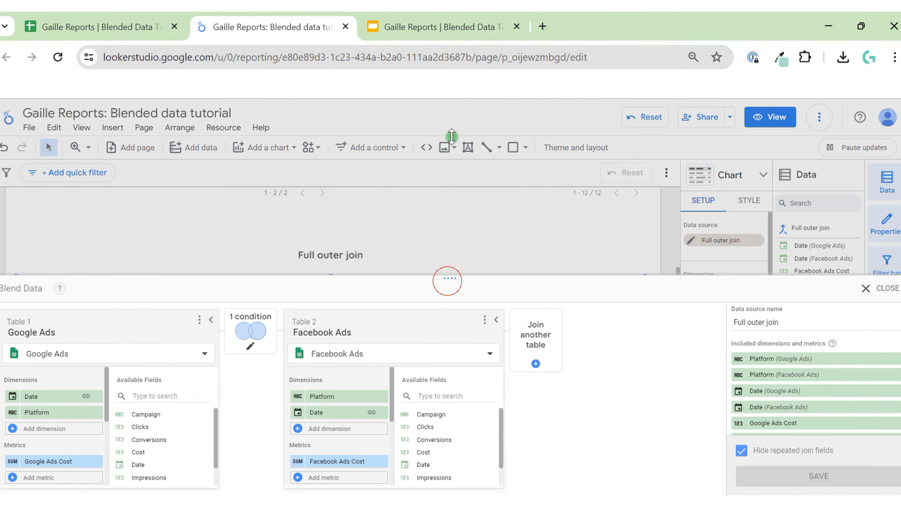
pyautogui.moveTo(447, 279); pyautogui.dragTo(450, 138)
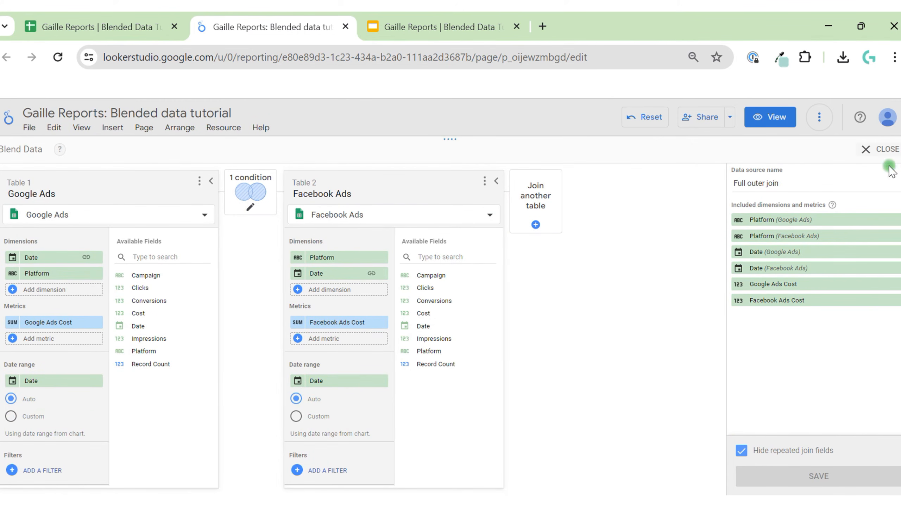
pyautogui.click(886, 149)
# - Deselect the Full outer join table and check which control types can be added to the report
pyautogui.click(556, 241)
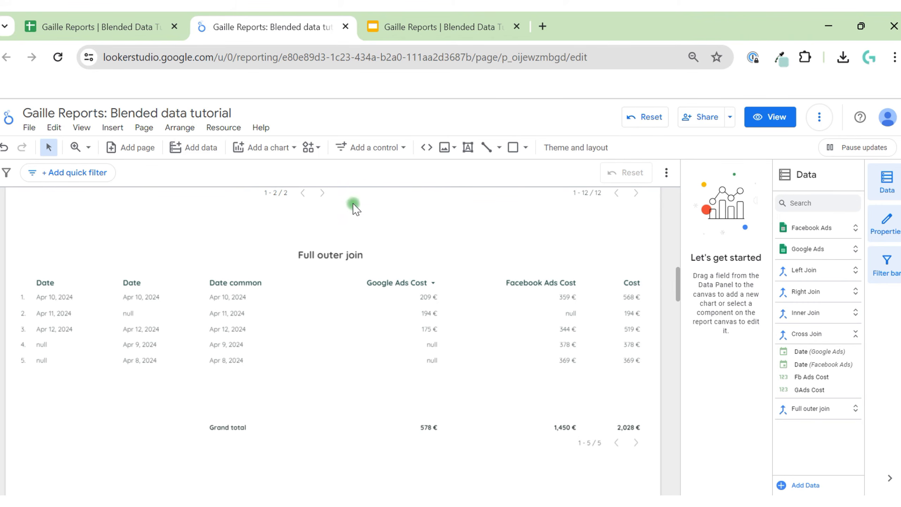
pyautogui.click(369, 147)
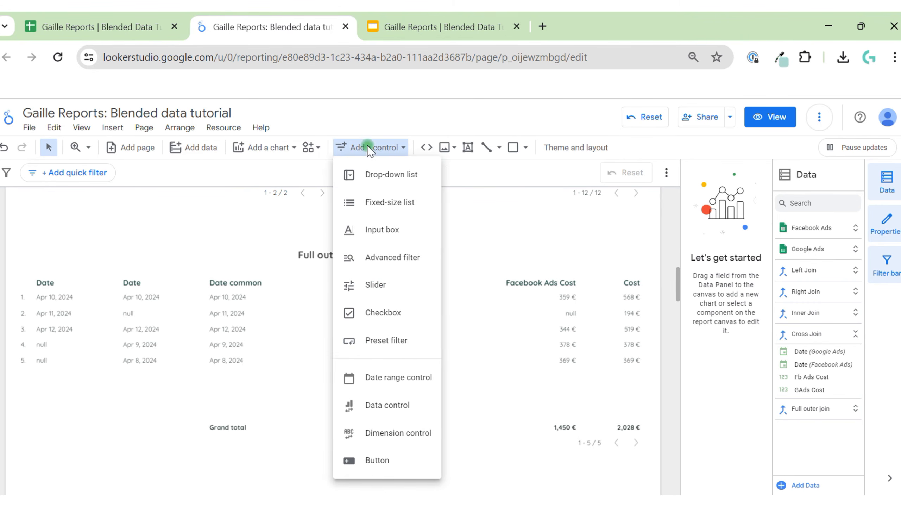
pyautogui.click(540, 237)
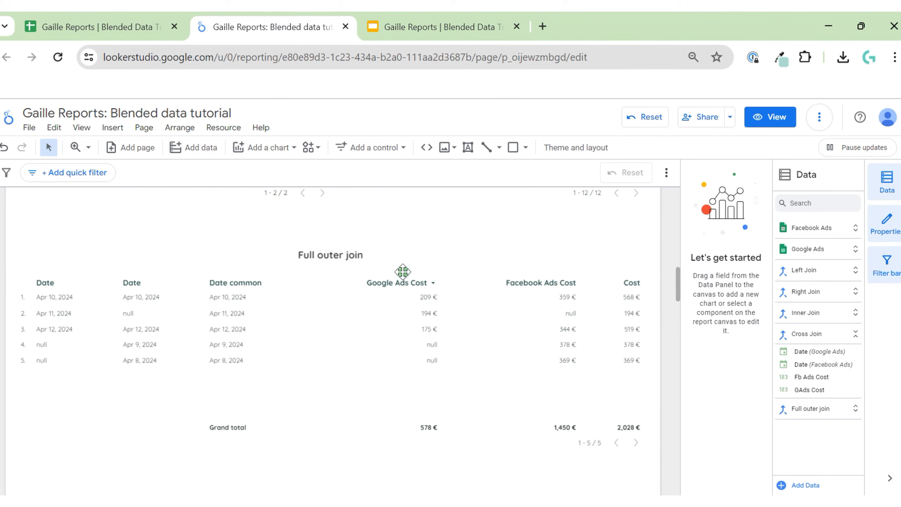
# - Review the Google Ads, Facebook Ads and joined tables across the whole report page, ending at the page header
pyautogui.scroll(8, 403, 271)
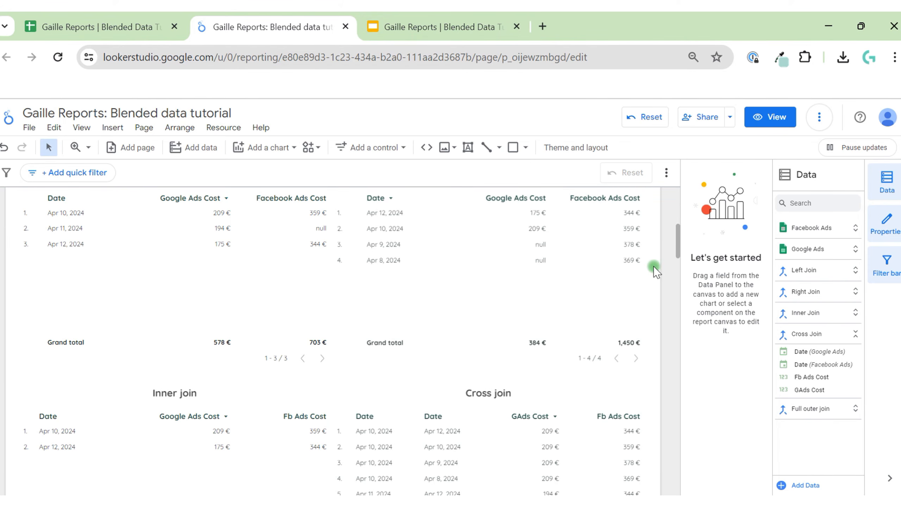
pyautogui.scroll(10, 654, 271)
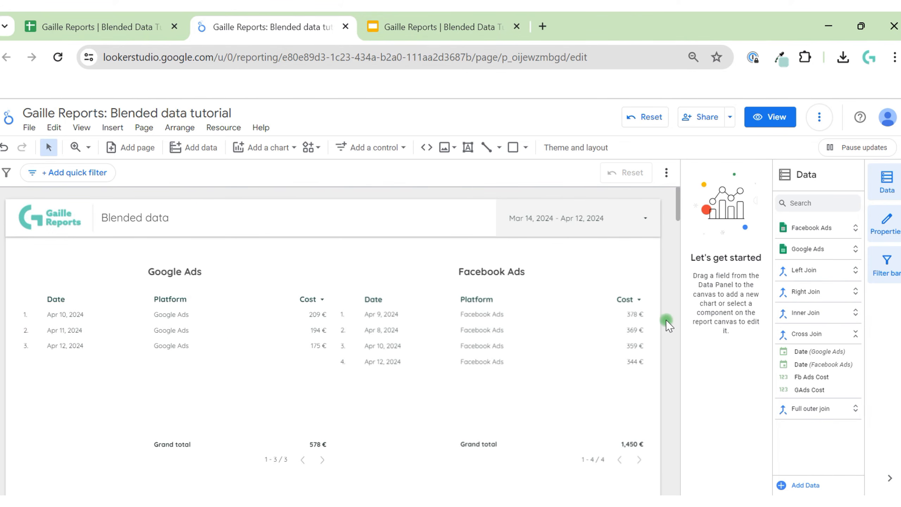
pyautogui.scroll(-15, 666, 329)
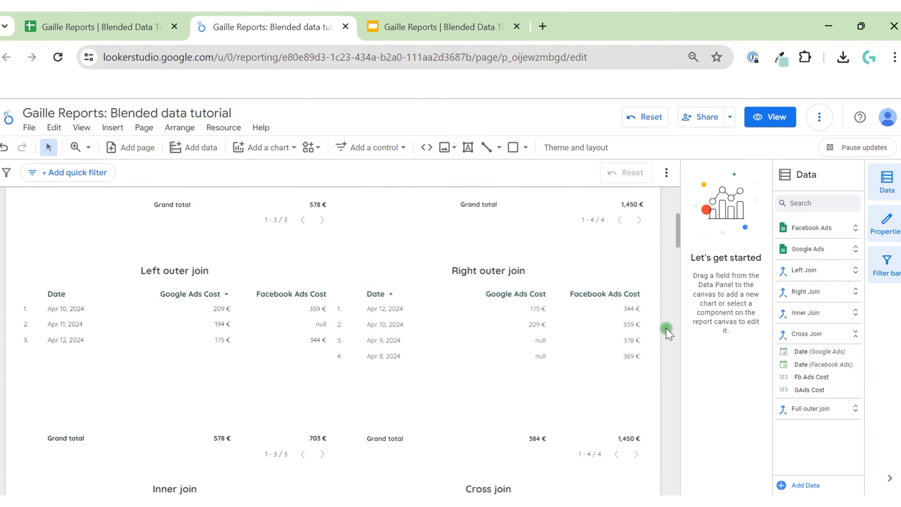
pyautogui.scroll(-5, 668, 330)
pyautogui.scroll(8, 667, 330)
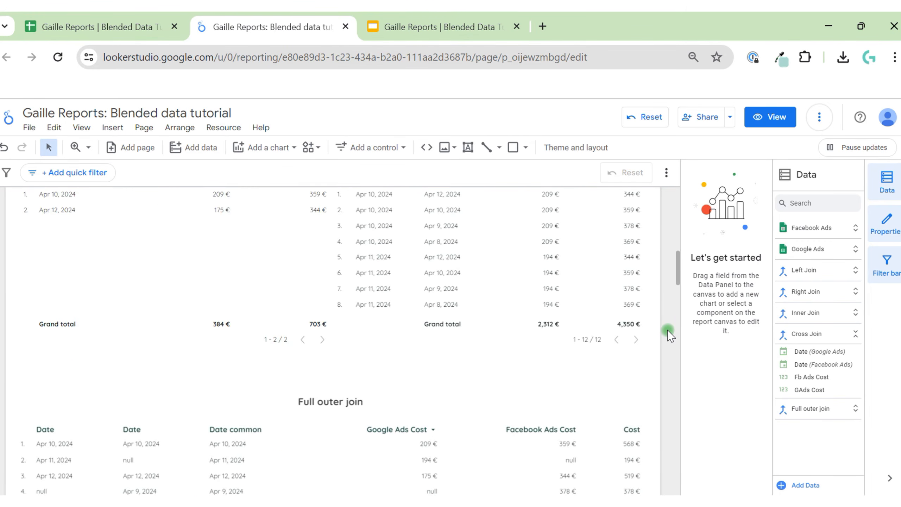
pyautogui.scroll(5, 668, 334)
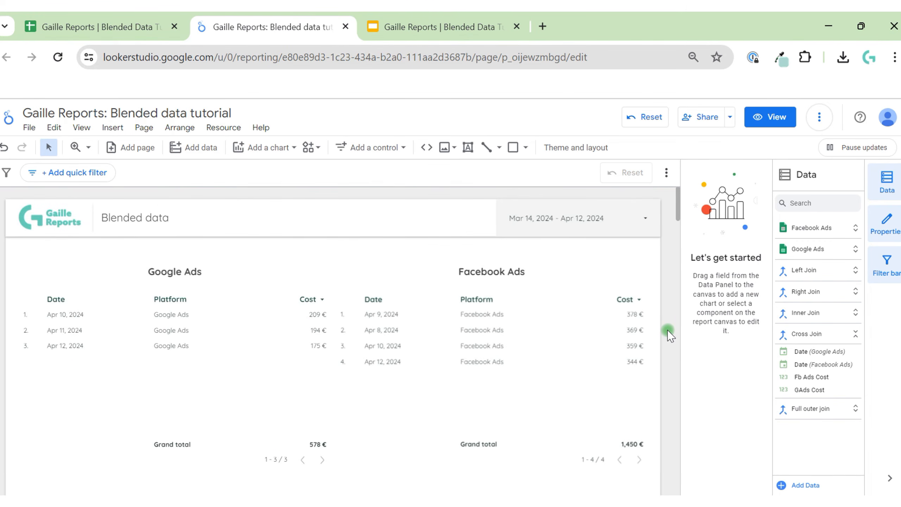